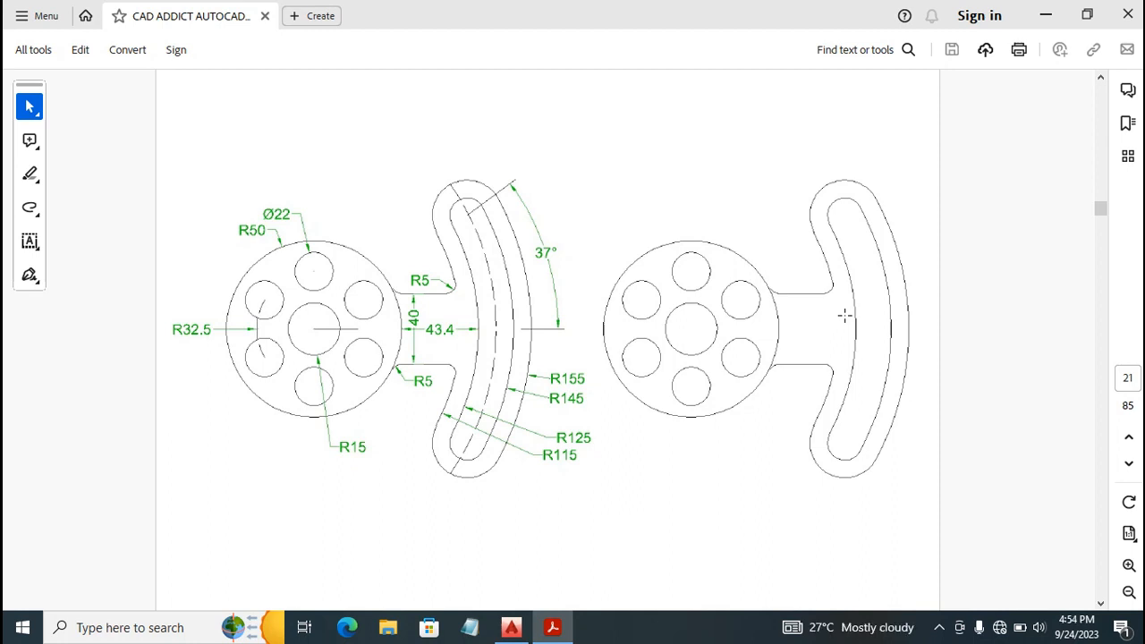
# Examine the dimensioned exercise on page 21, a disc with six holes joined to a curved slotted arm, and the neighbouring page 20.
pyautogui.scroll(-1, 741, 295)
pyautogui.scroll(8, 742, 295)
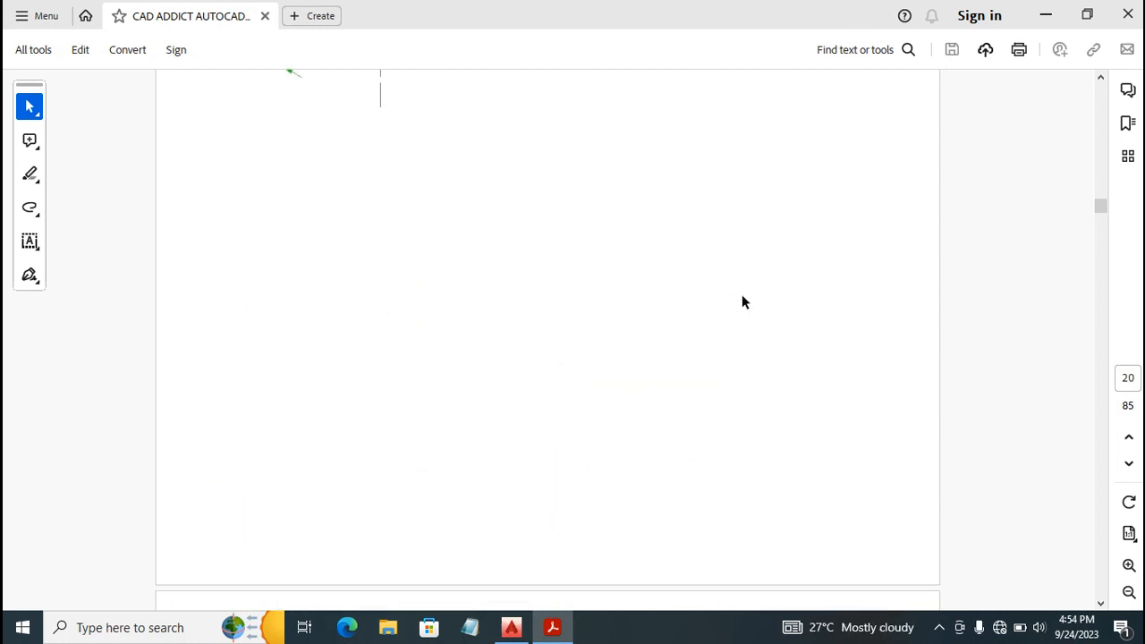
pyautogui.scroll(17, 741, 295)
pyautogui.scroll(-3, 742, 295)
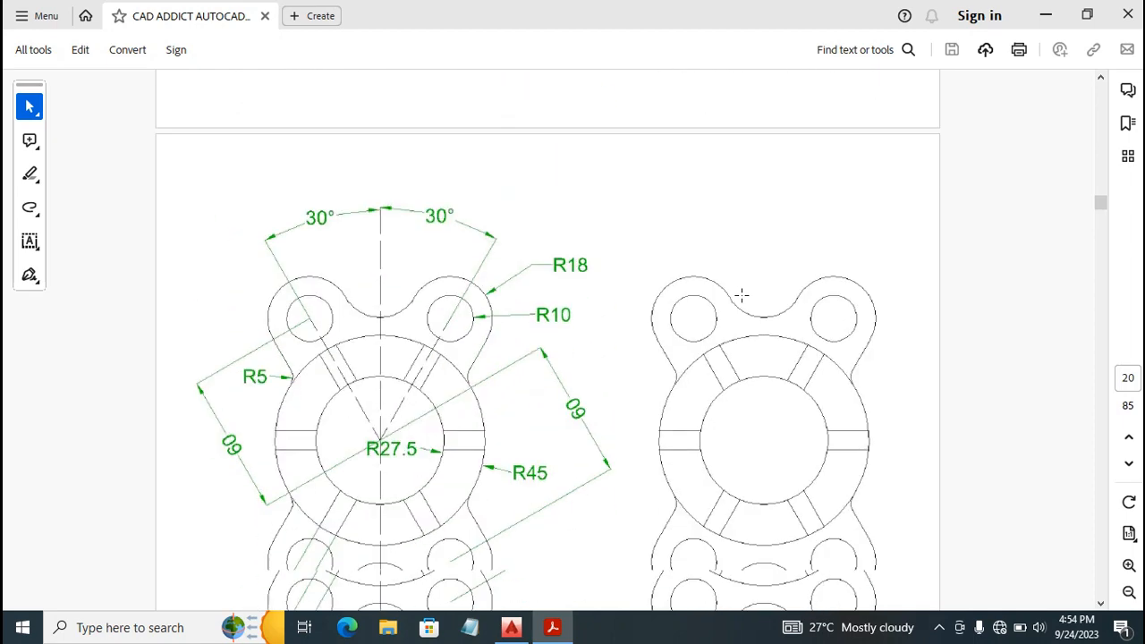
pyautogui.scroll(-6, 742, 295)
pyautogui.scroll(-10, 778, 242)
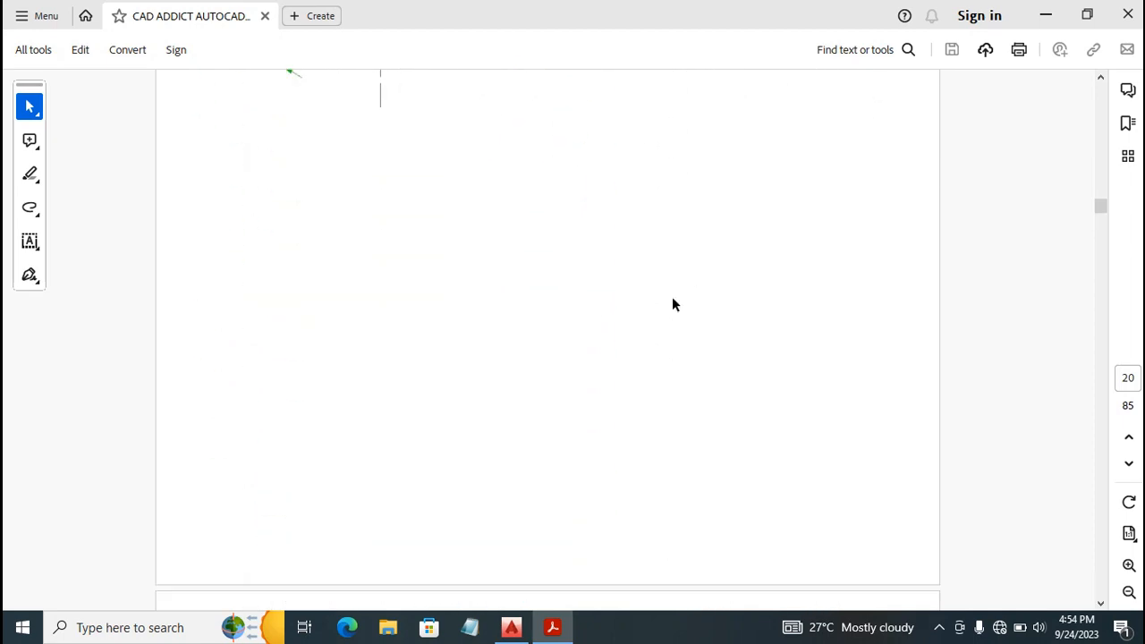
pyautogui.scroll(-10, 671, 300)
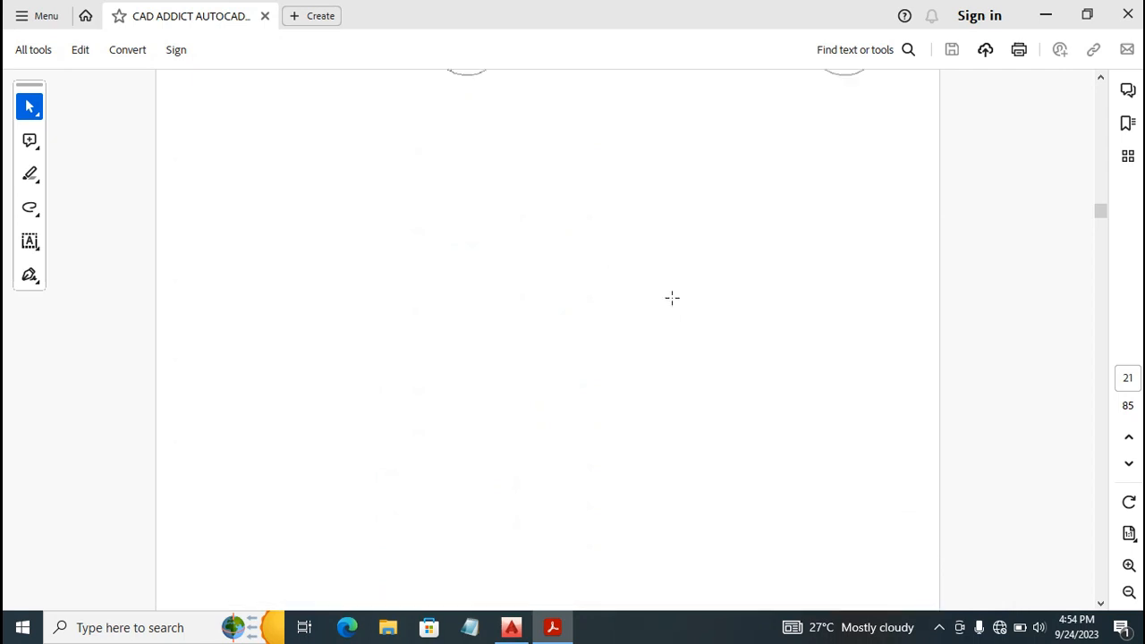
pyautogui.scroll(8, 672, 296)
pyautogui.scroll(4, 672, 296)
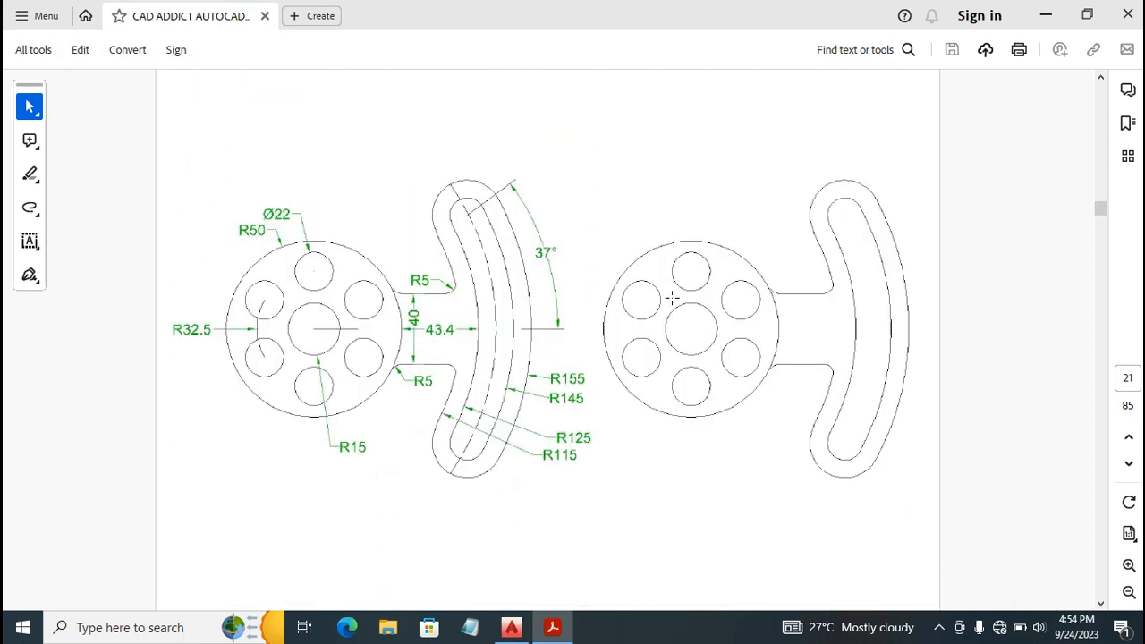
pyautogui.scroll(-1, 671, 297)
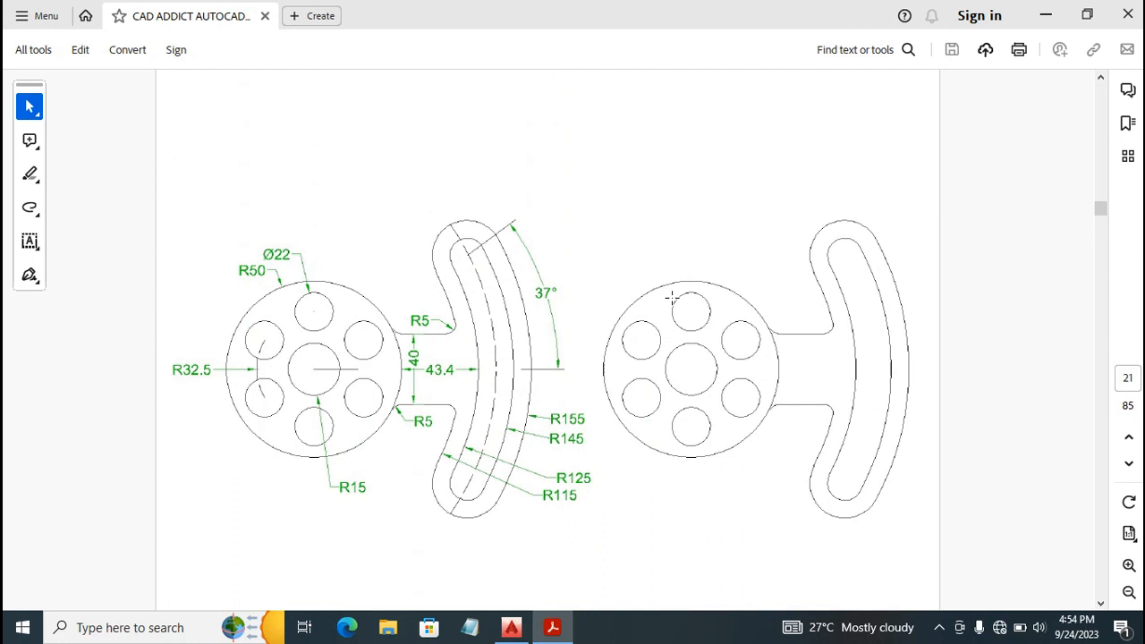
pyautogui.scroll(-1, 671, 298)
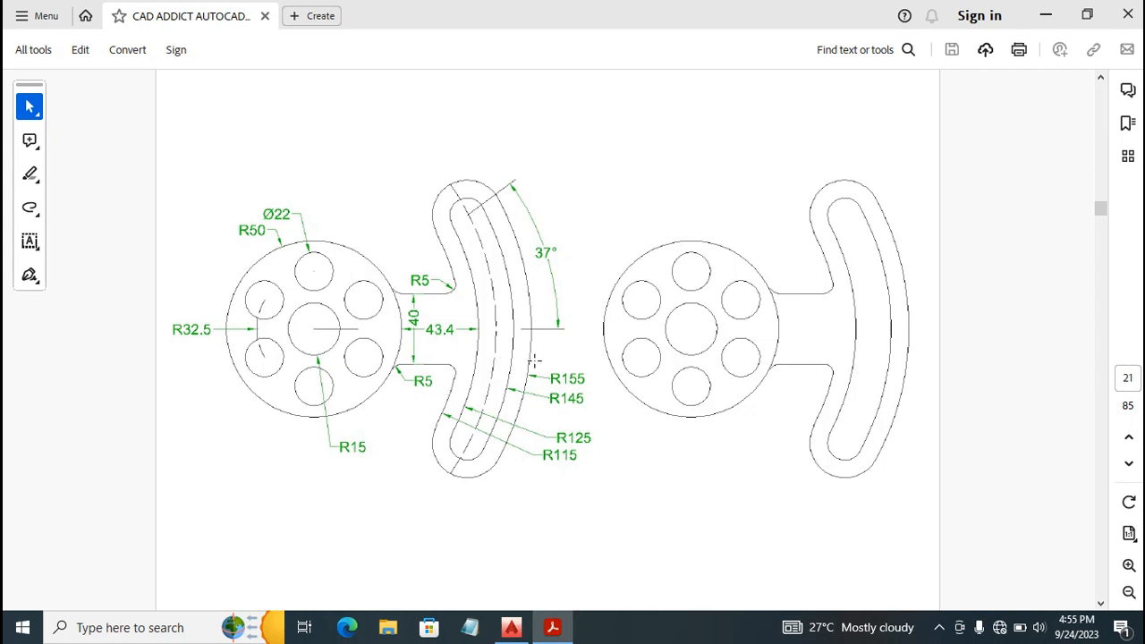
# Switch to AutoCAD and start a new drawing from the acadiso template.
pyautogui.click(514, 628)
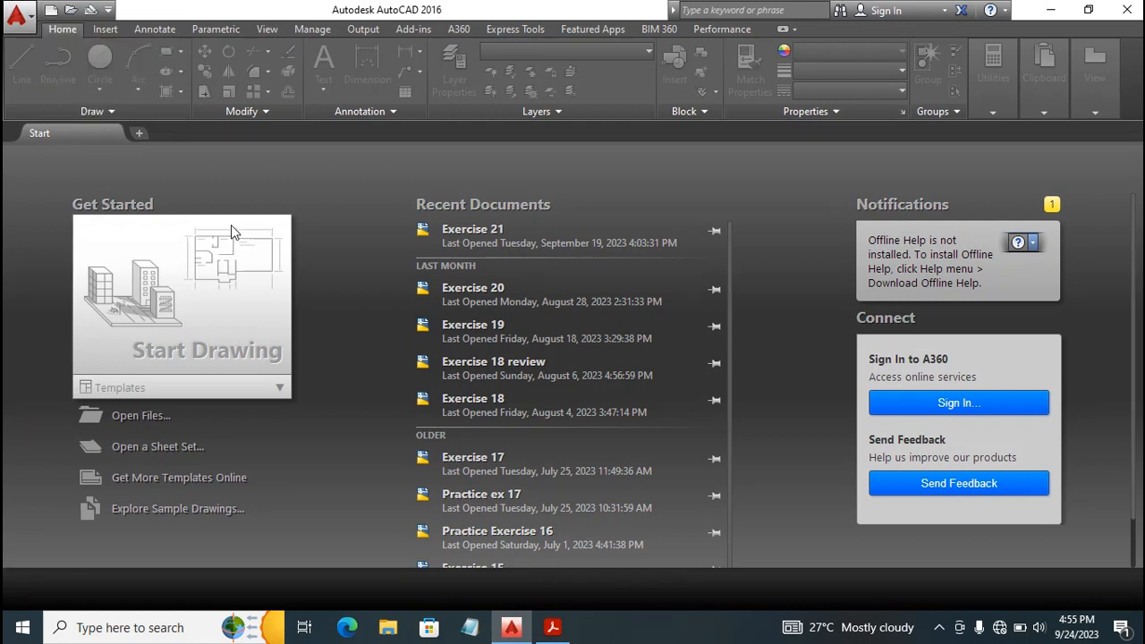
pyautogui.click(49, 11)
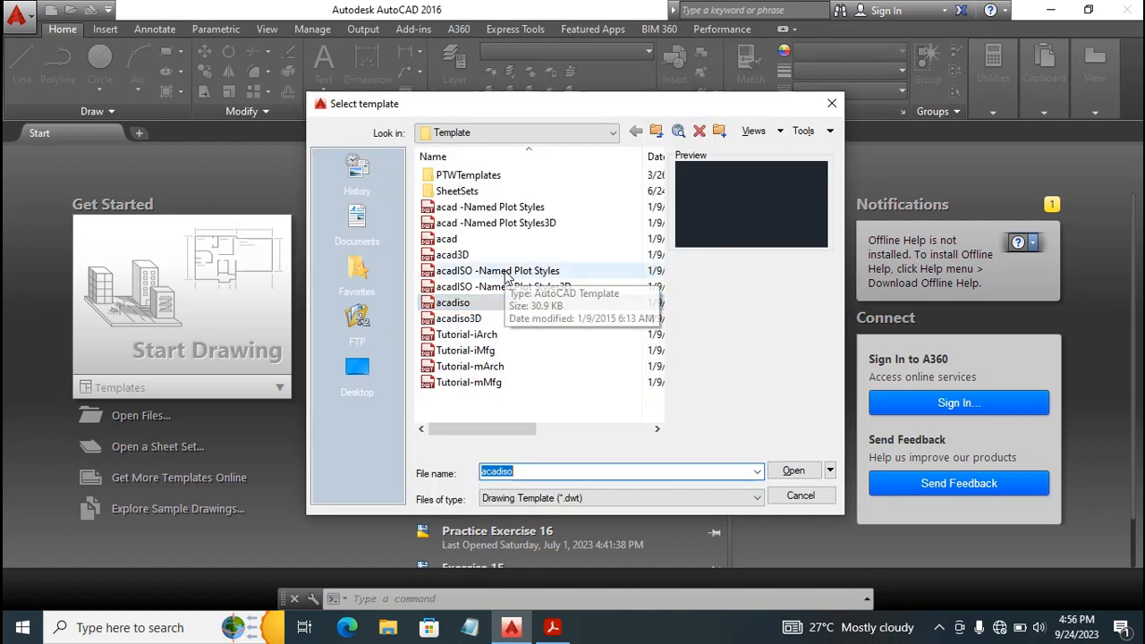
pyautogui.doubleClick(454, 304)
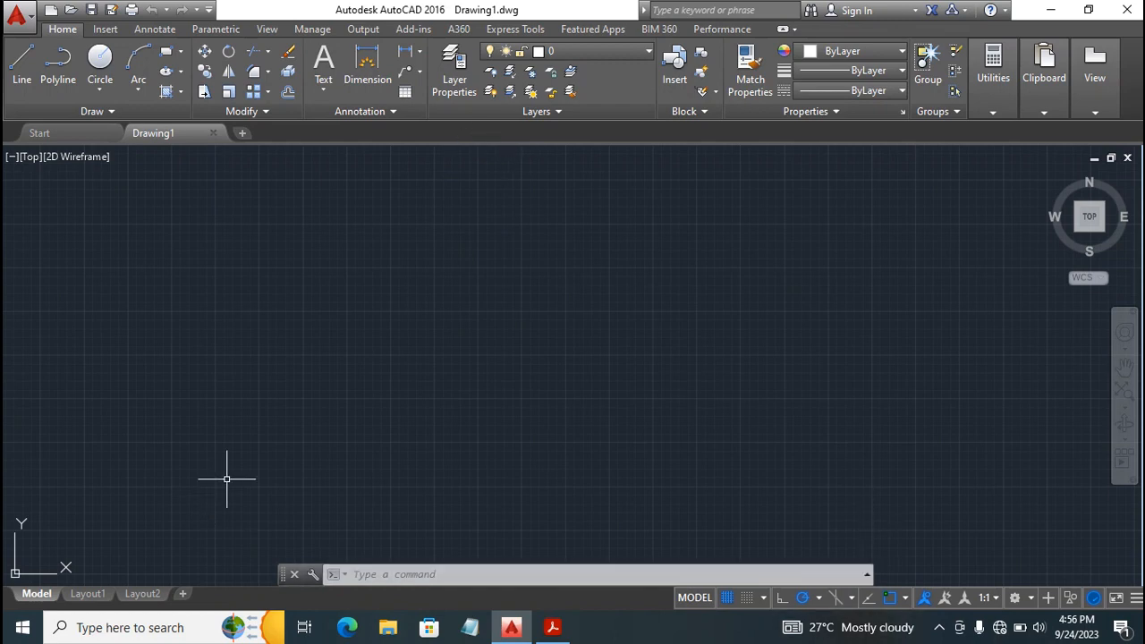
# Create a new layer named Const 1 in the layer manager and set its color to cyan.
pyautogui.click(442, 84)
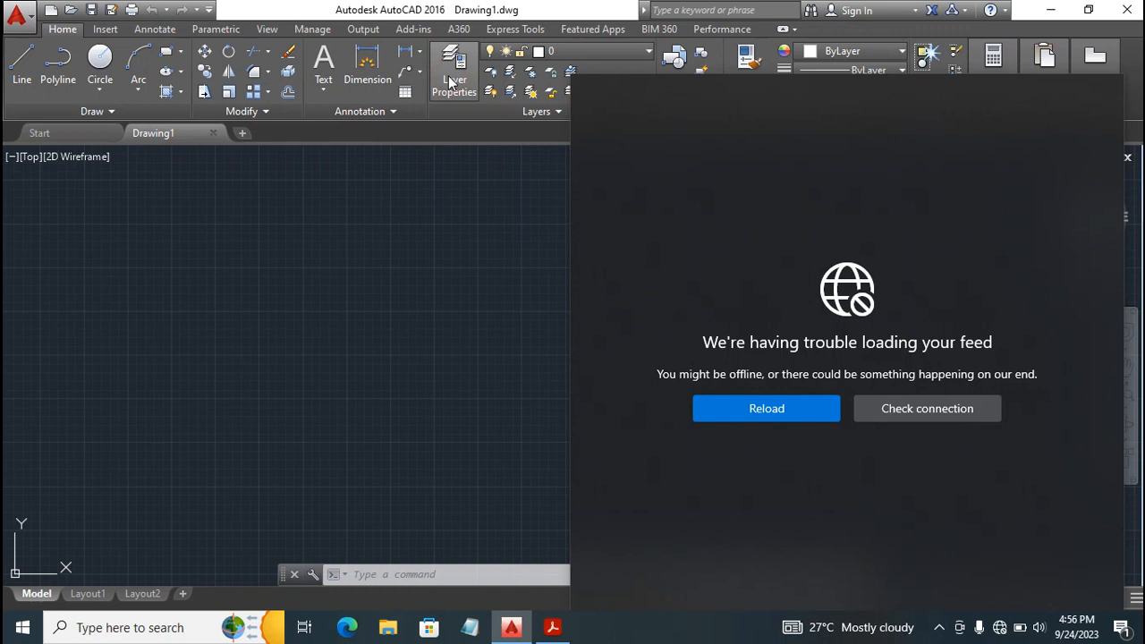
pyautogui.click(449, 77)
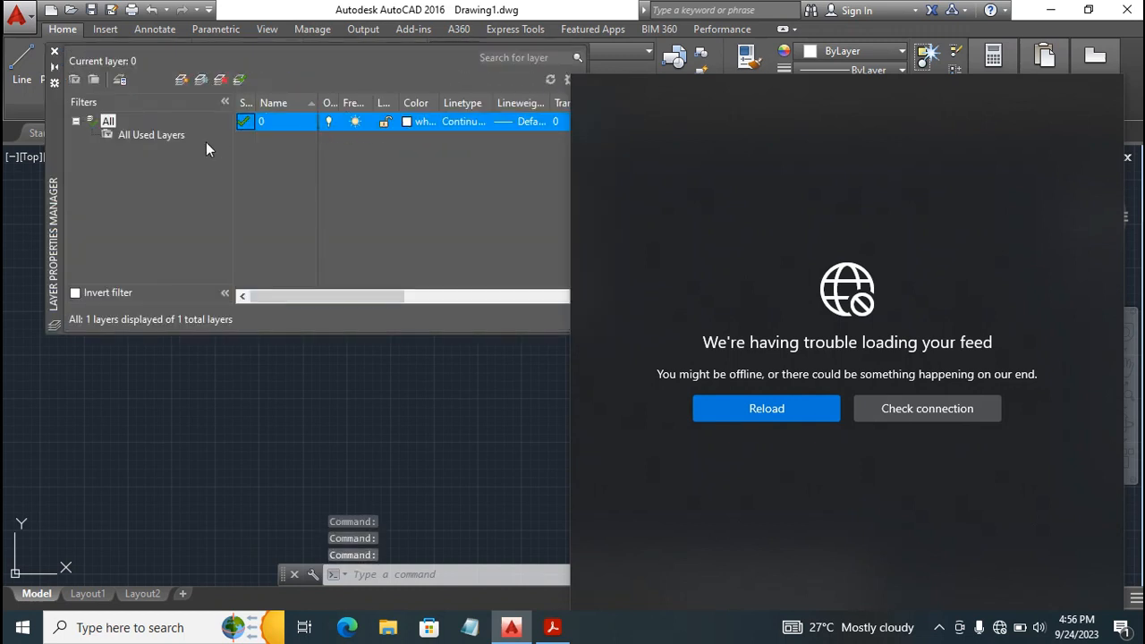
pyautogui.click(801, 108)
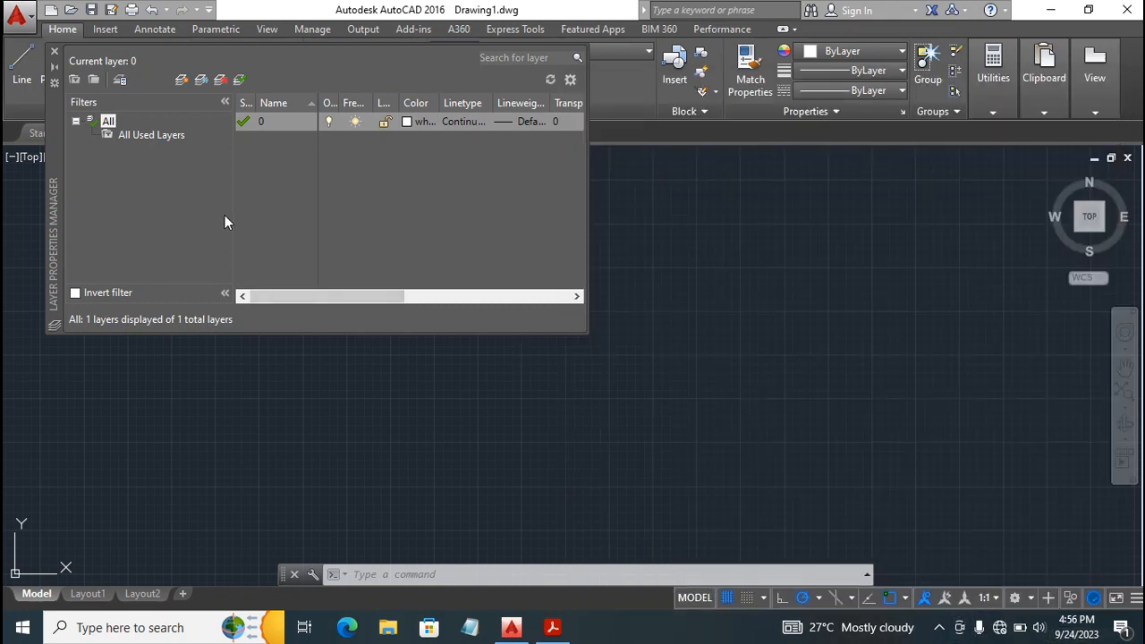
pyautogui.rightClick(262, 157)
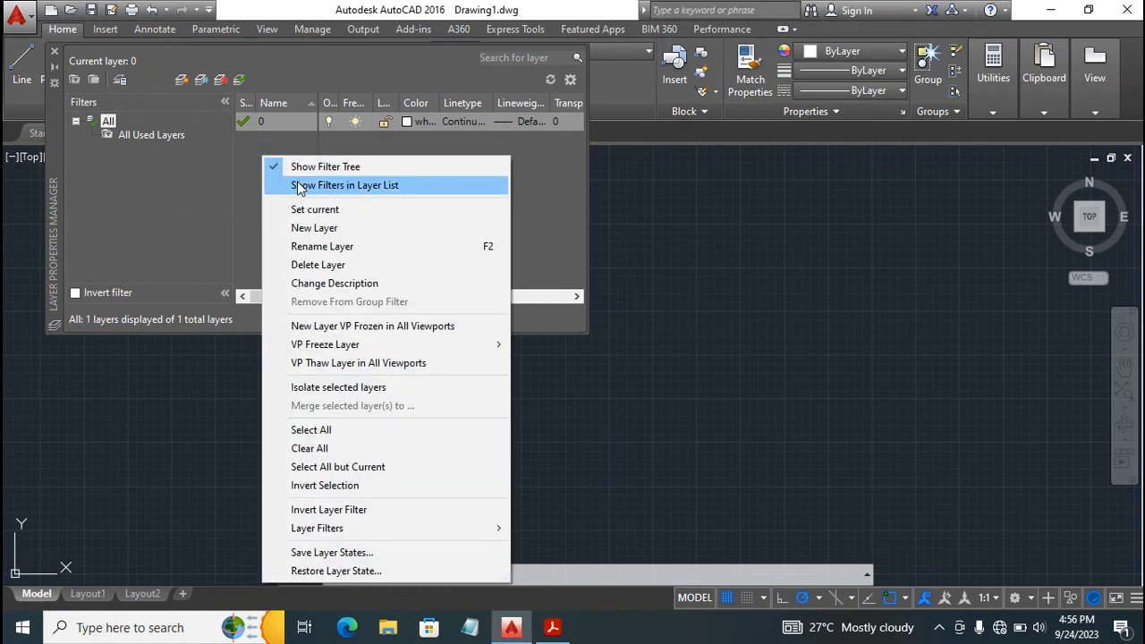
pyautogui.click(329, 229)
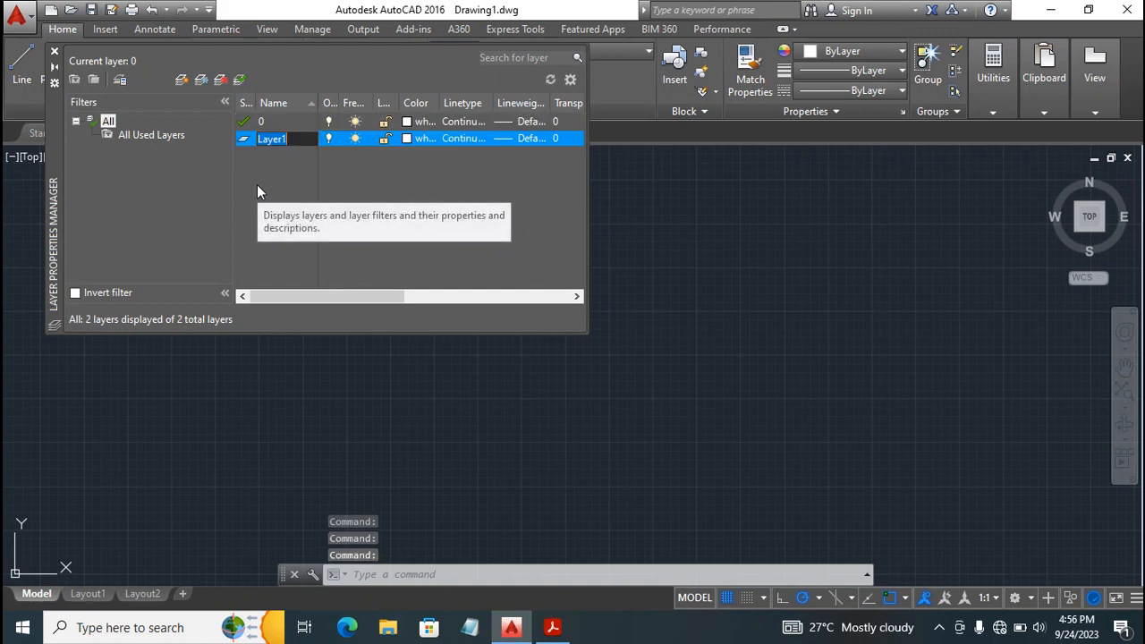
pyautogui.write('Const')
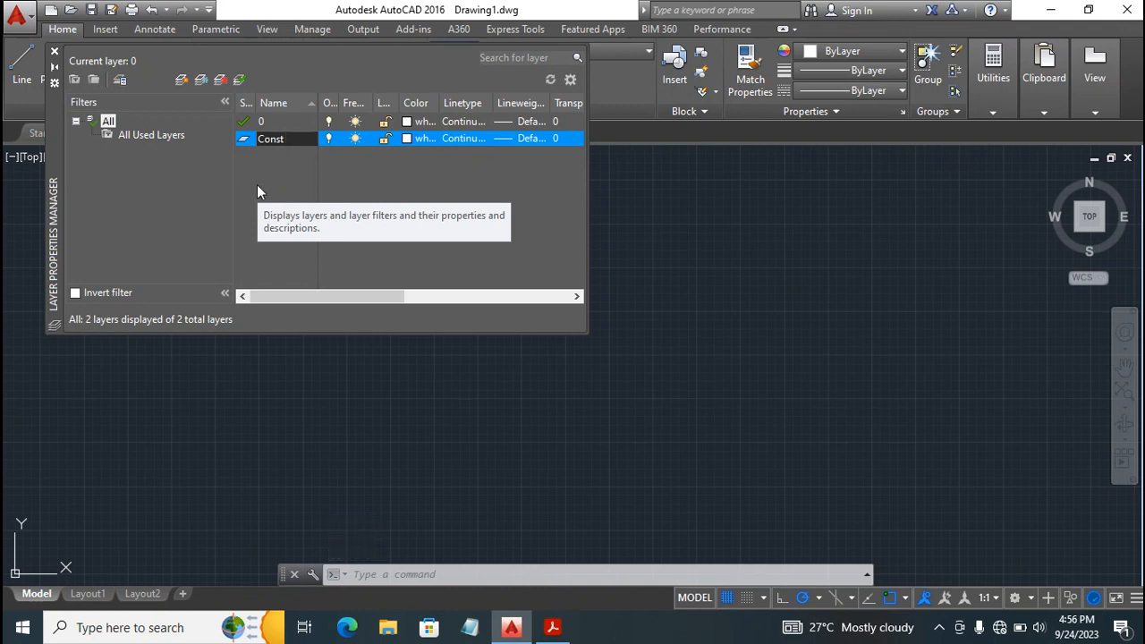
pyautogui.write(' 1')
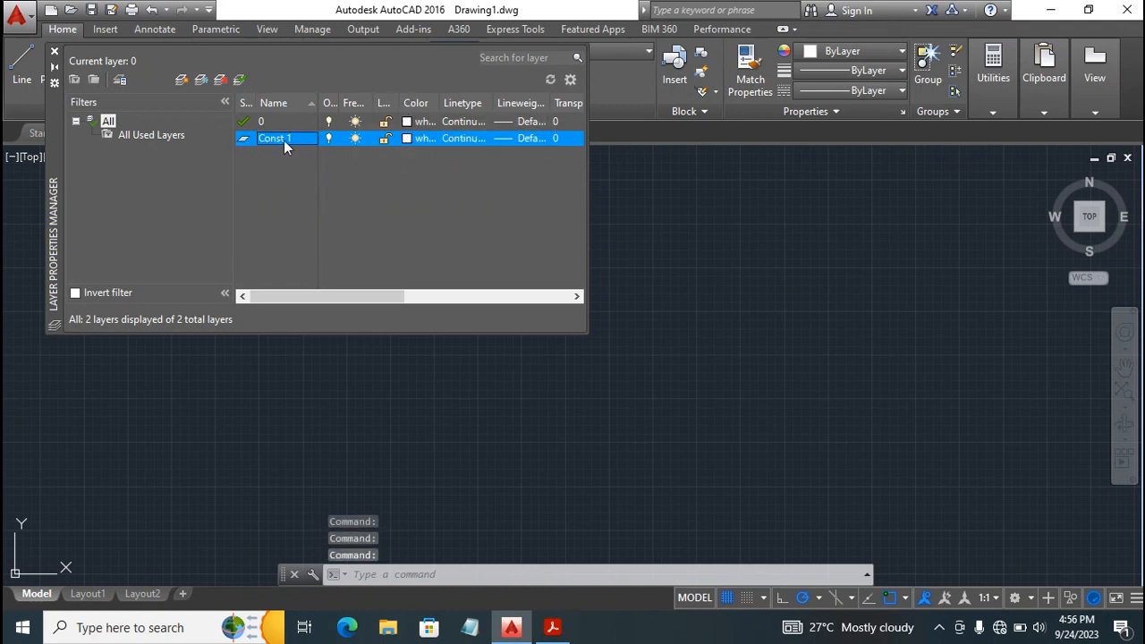
pyautogui.click(407, 139)
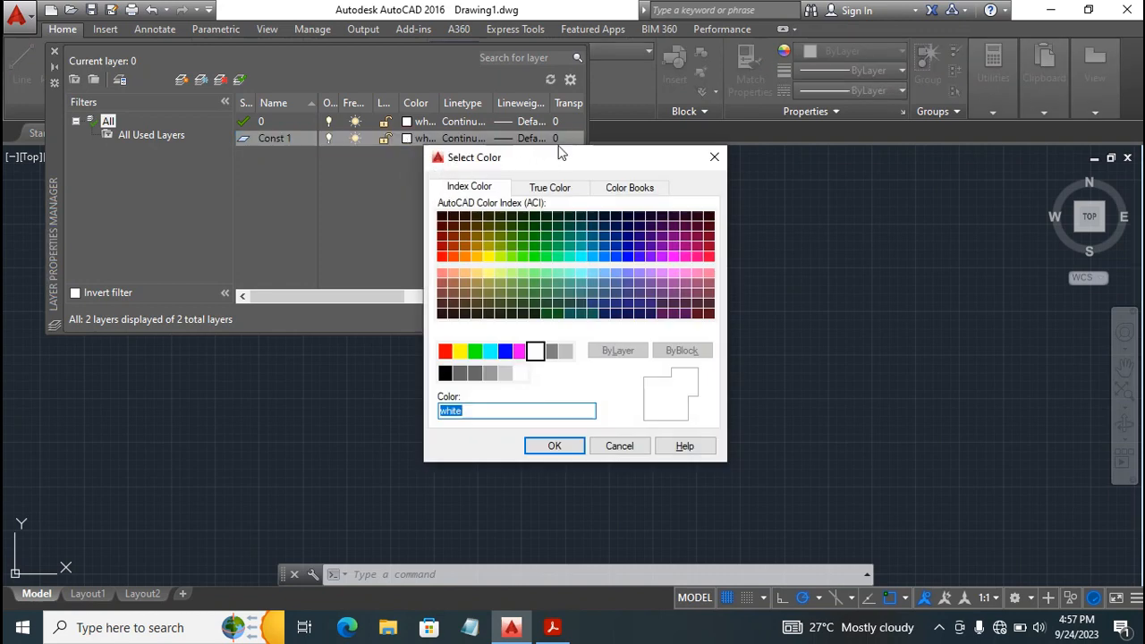
pyautogui.click(490, 351)
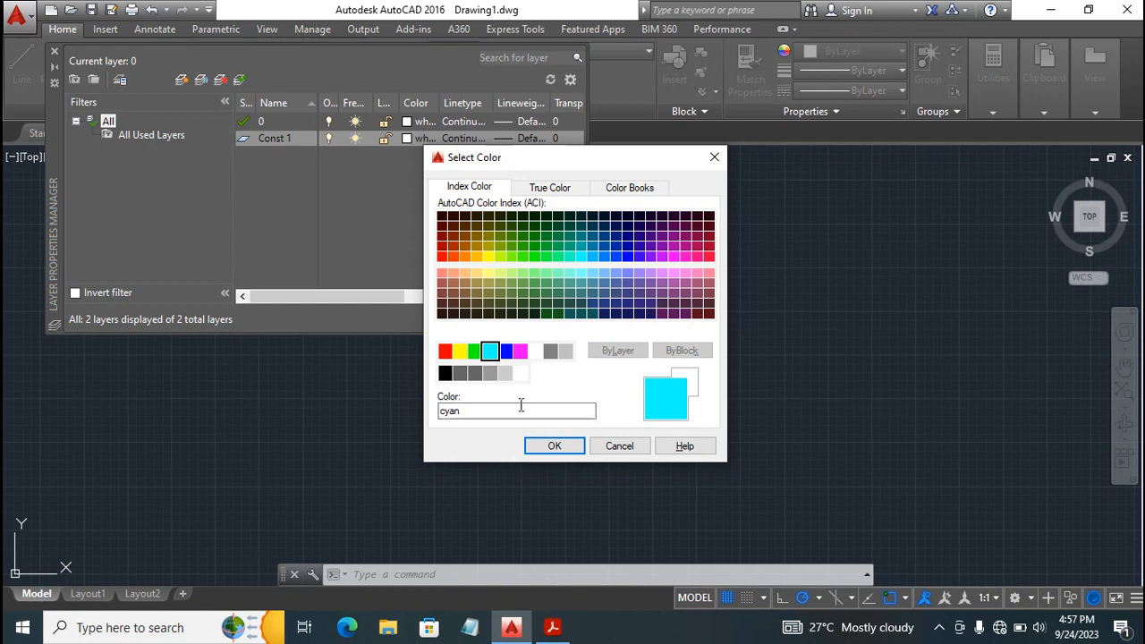
pyautogui.click(541, 446)
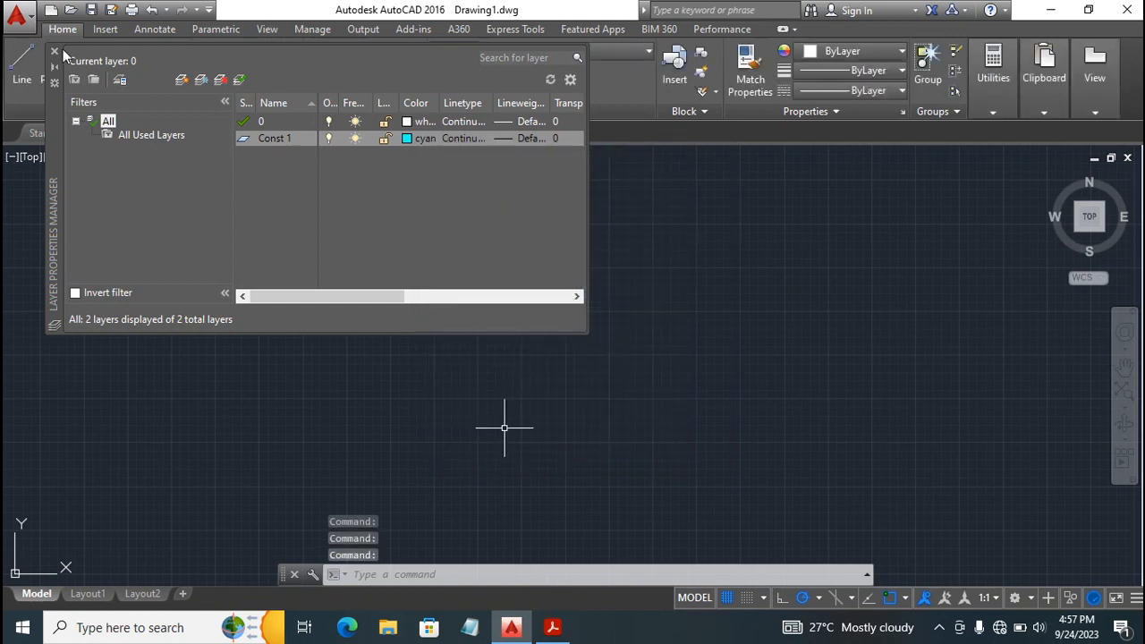
# Add a layer named Dimen and set its color to blue.
pyautogui.rightClick(253, 156)
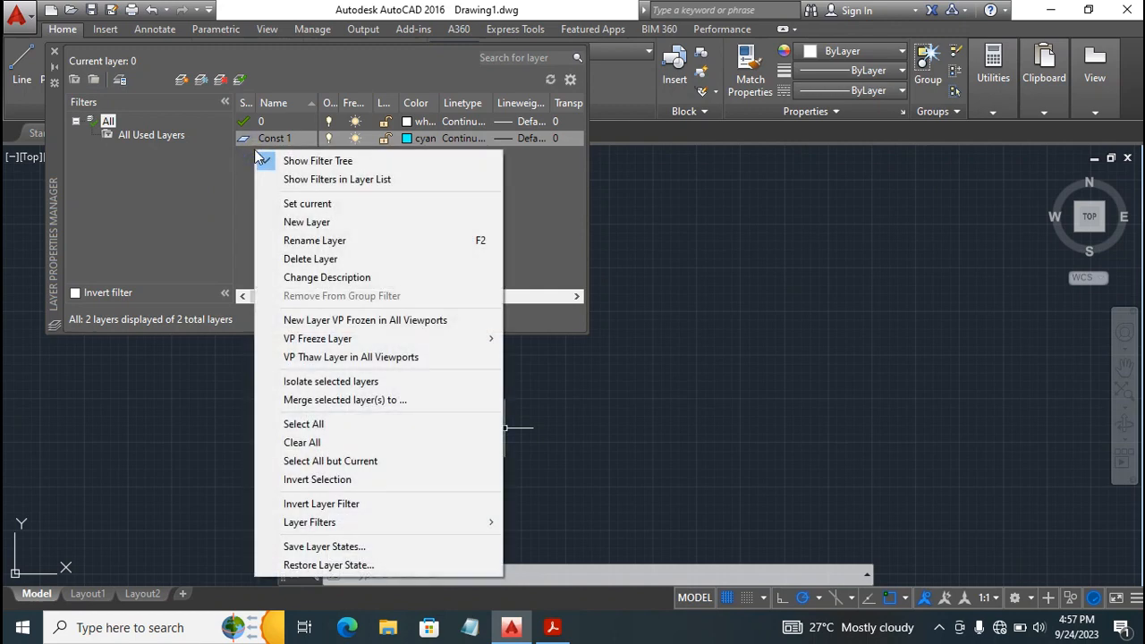
pyautogui.click(315, 222)
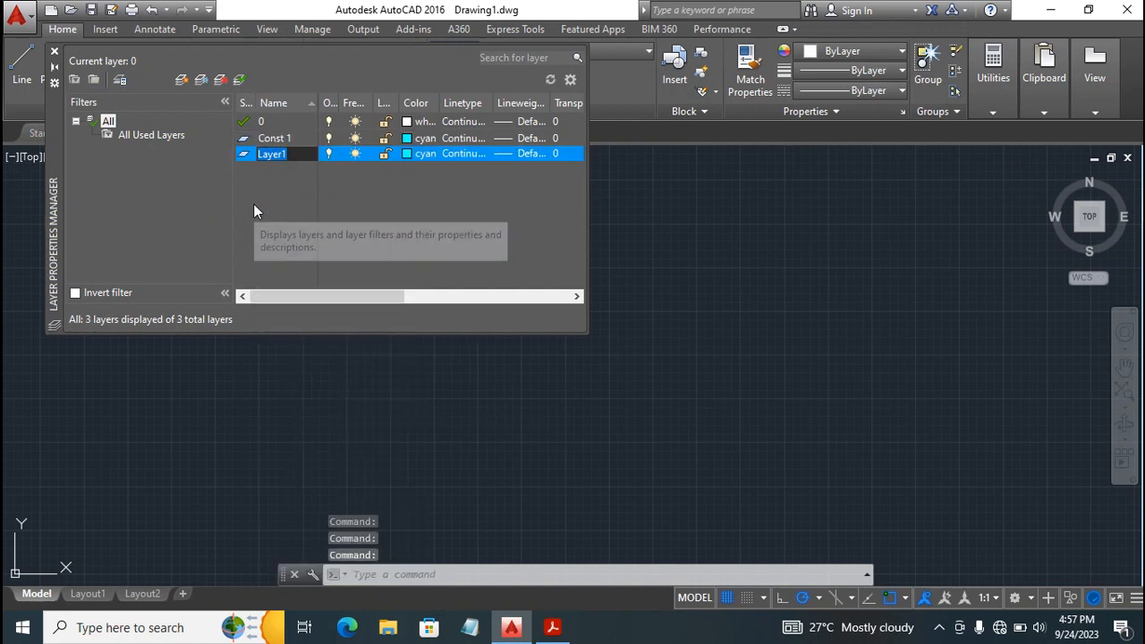
pyautogui.write('Dimen')
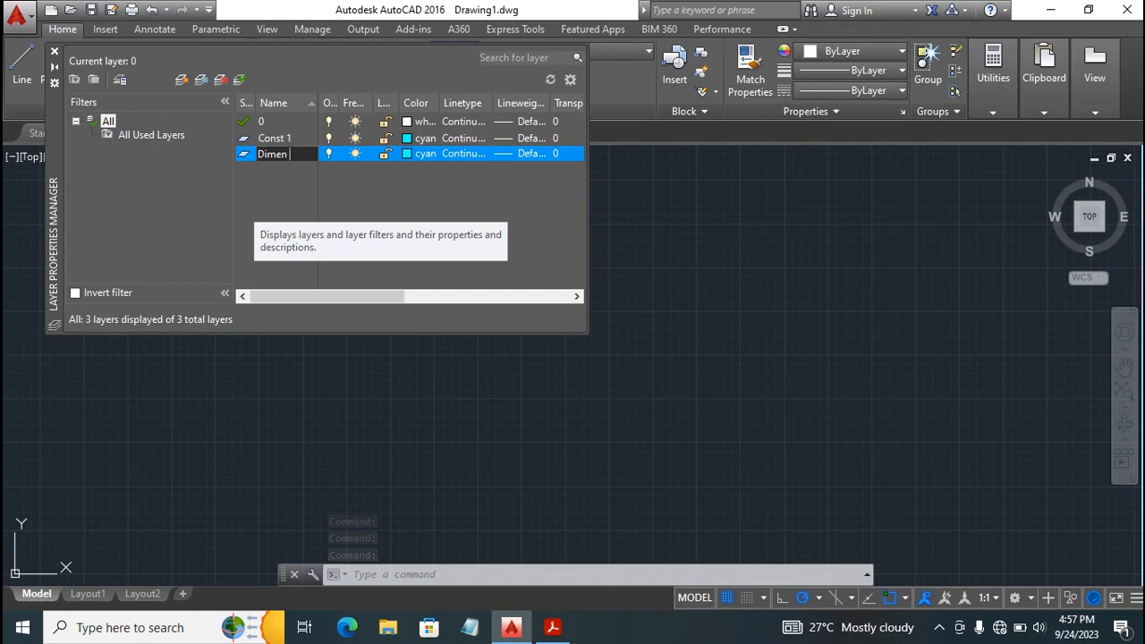
pyautogui.press('Return')
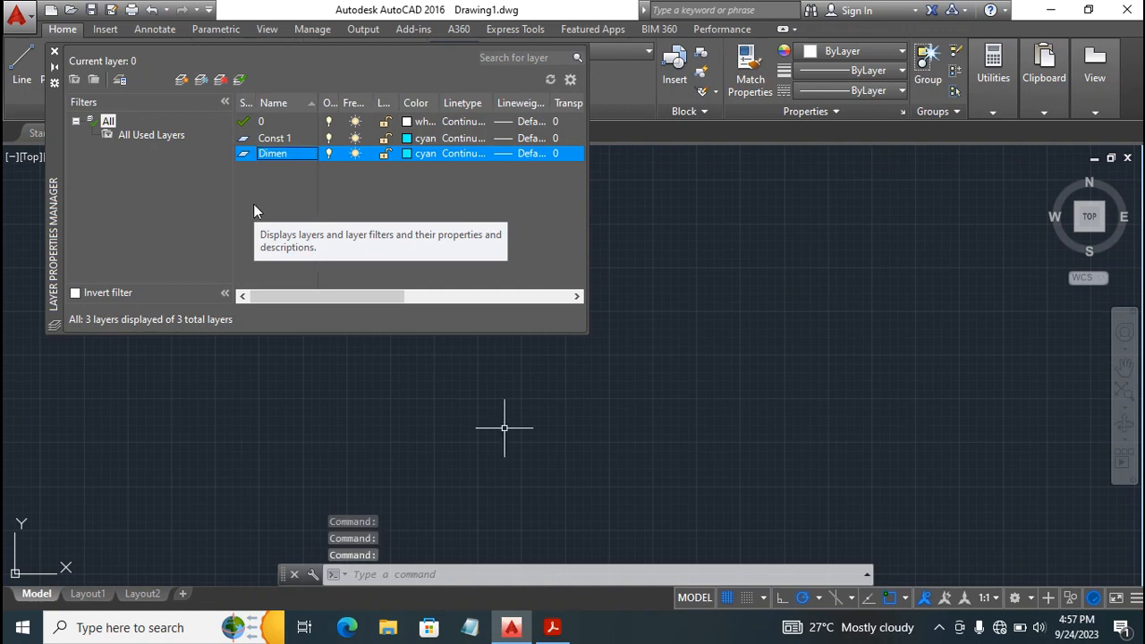
pyautogui.click(405, 153)
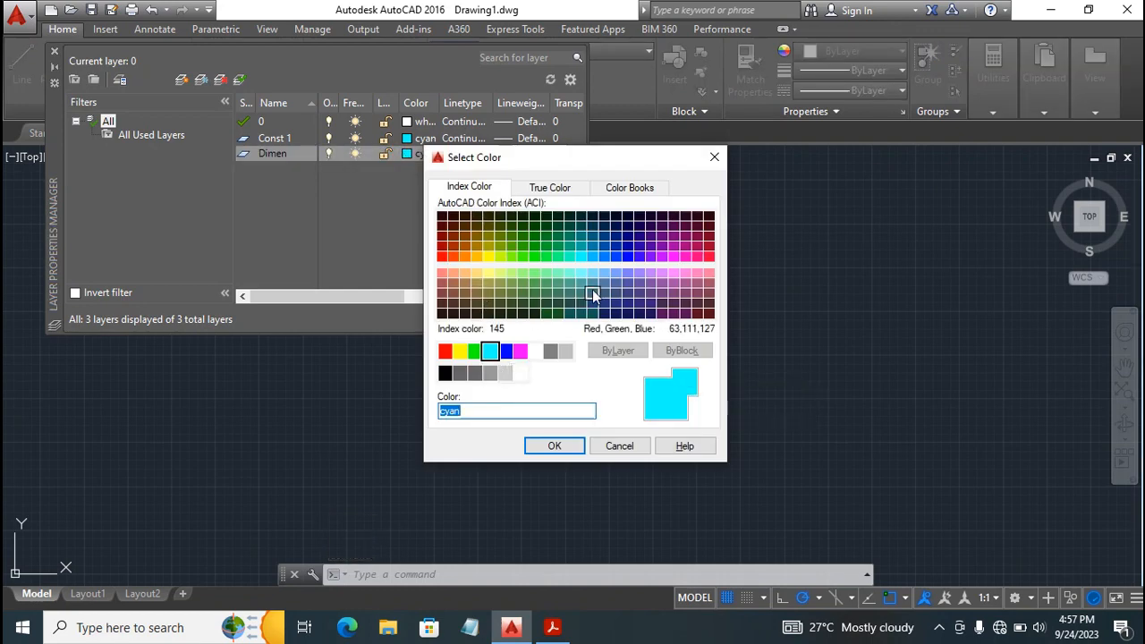
pyautogui.click(506, 353)
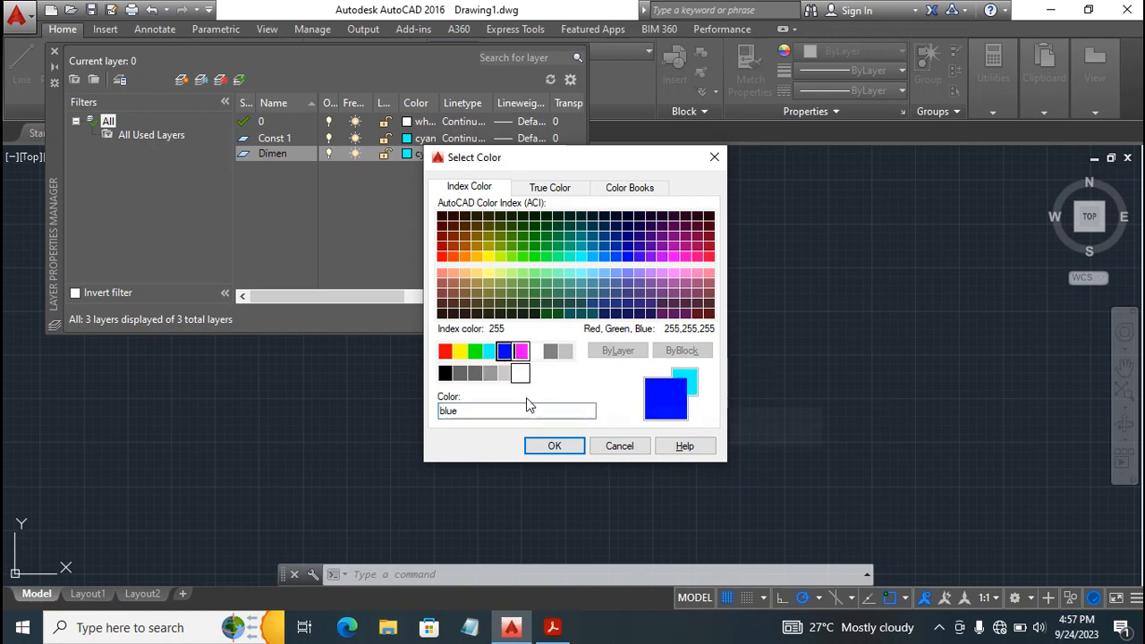
pyautogui.click(550, 447)
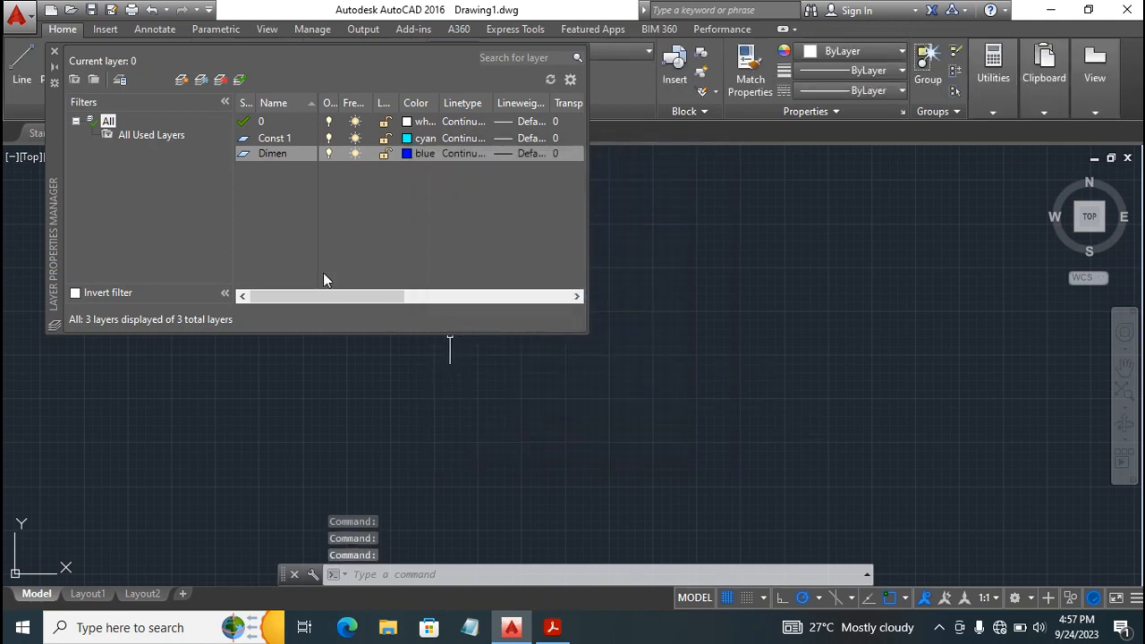
# Add a layer named Center with the color white and close the layer manager.
pyautogui.rightClick(250, 175)
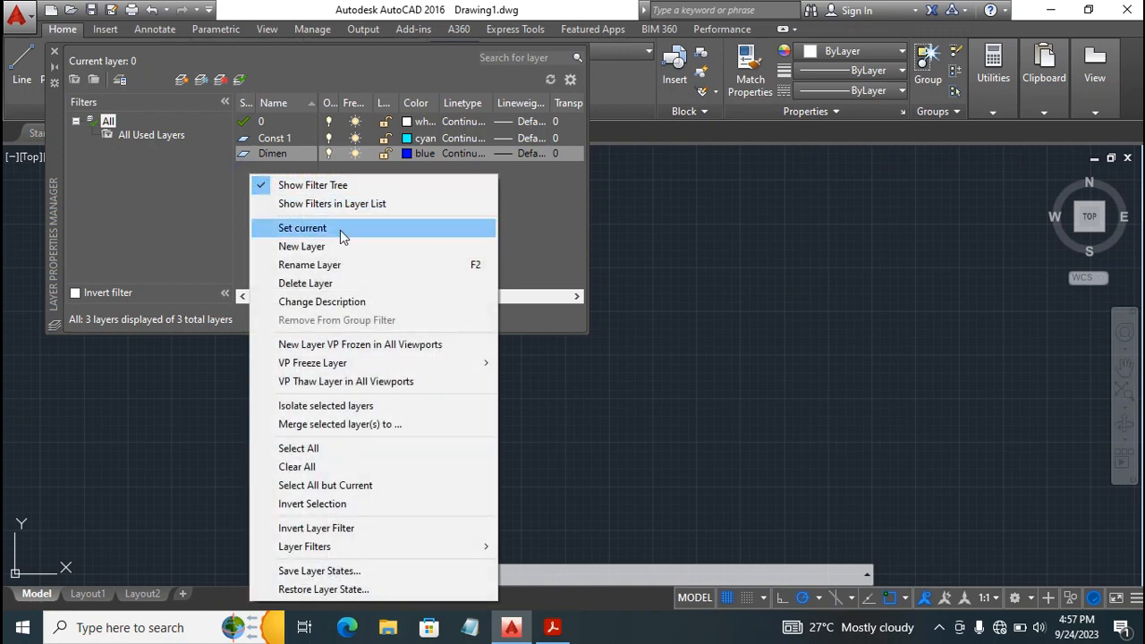
pyautogui.click(304, 247)
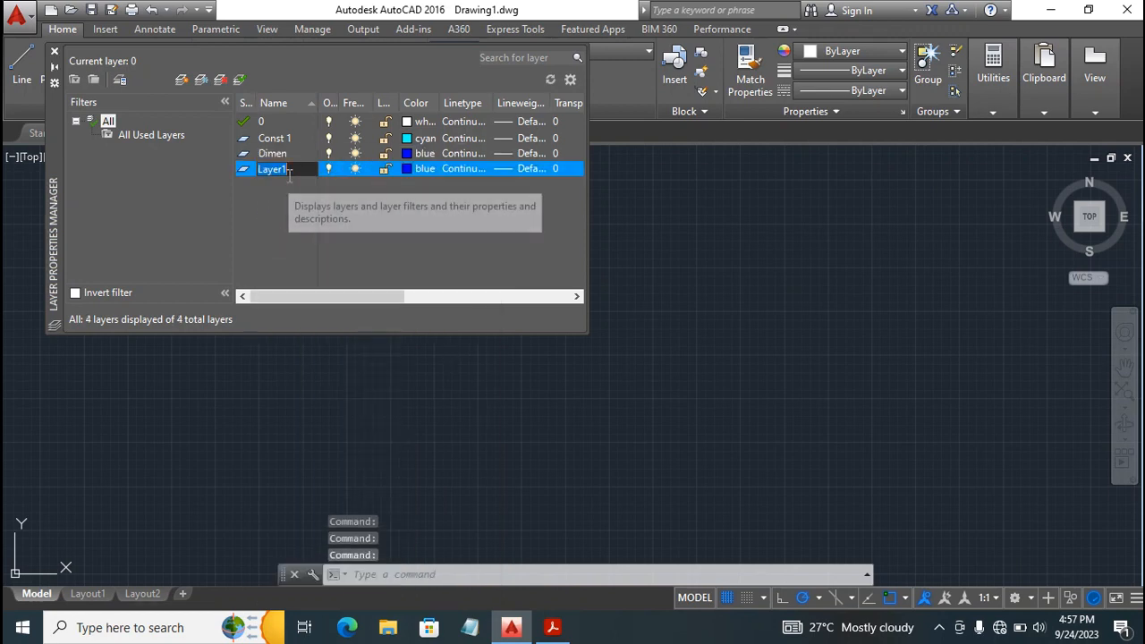
pyautogui.write('Center')
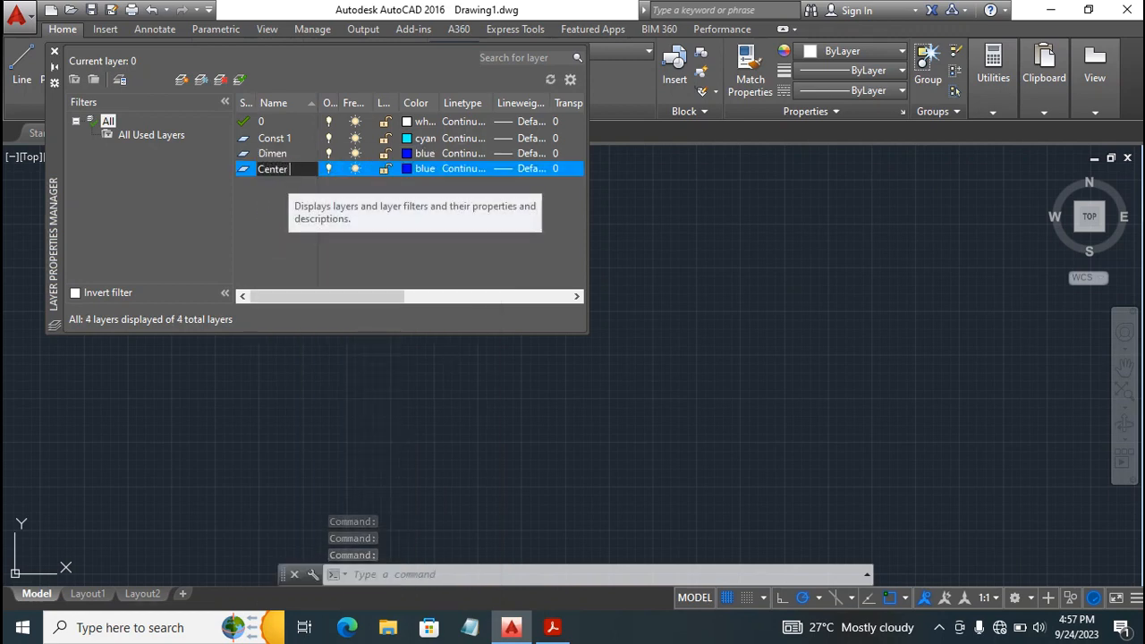
pyautogui.press('Return')
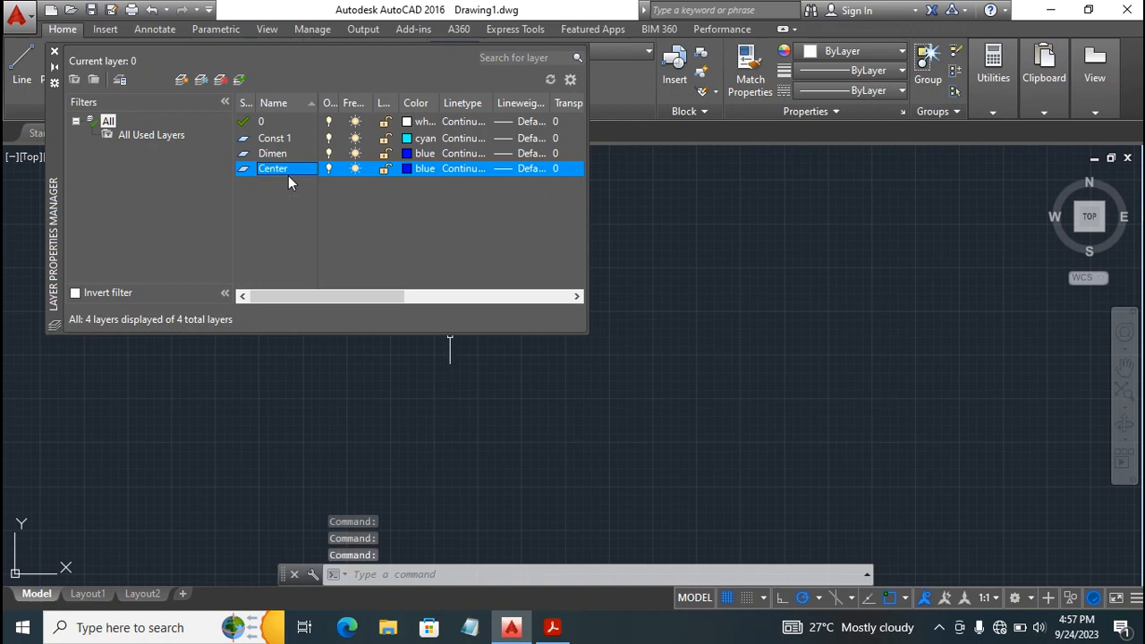
pyautogui.click(405, 169)
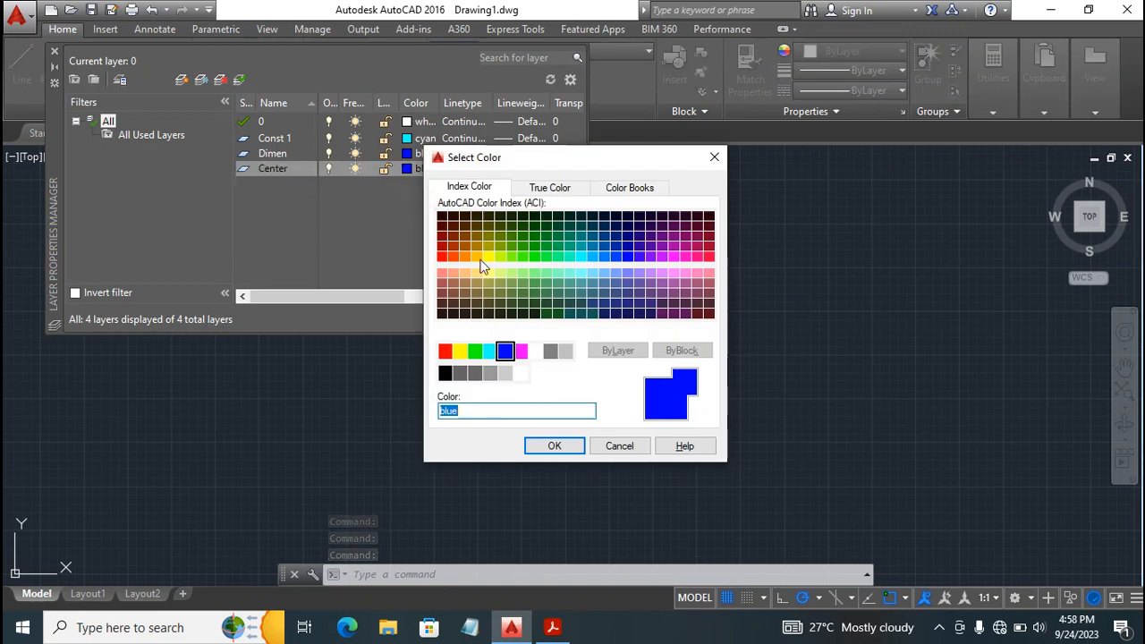
pyautogui.click(533, 352)
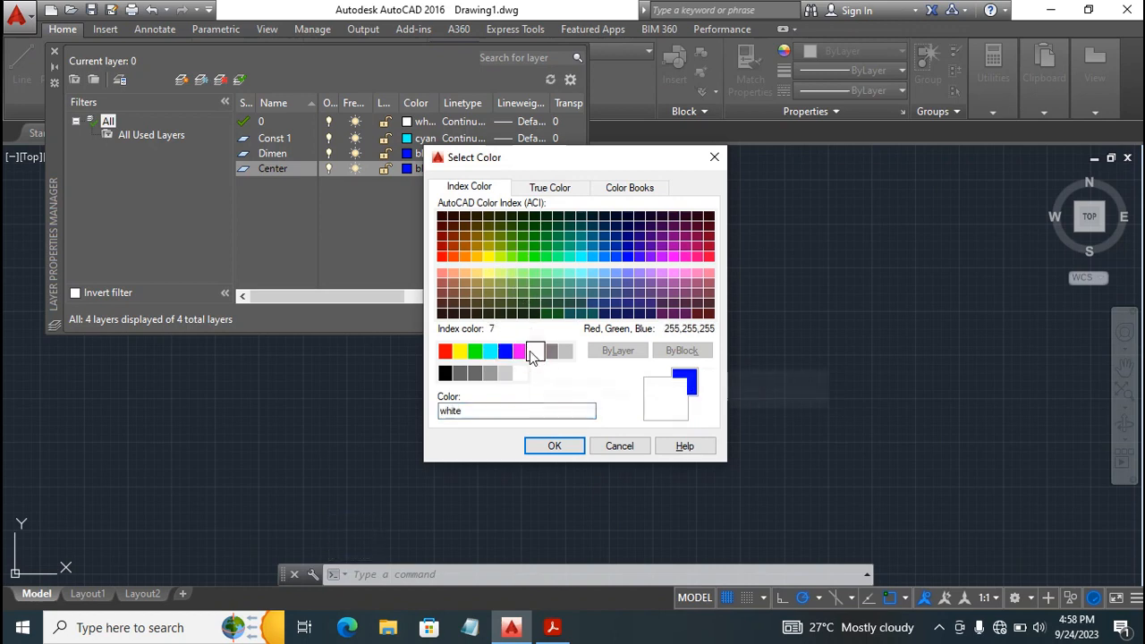
pyautogui.click(554, 445)
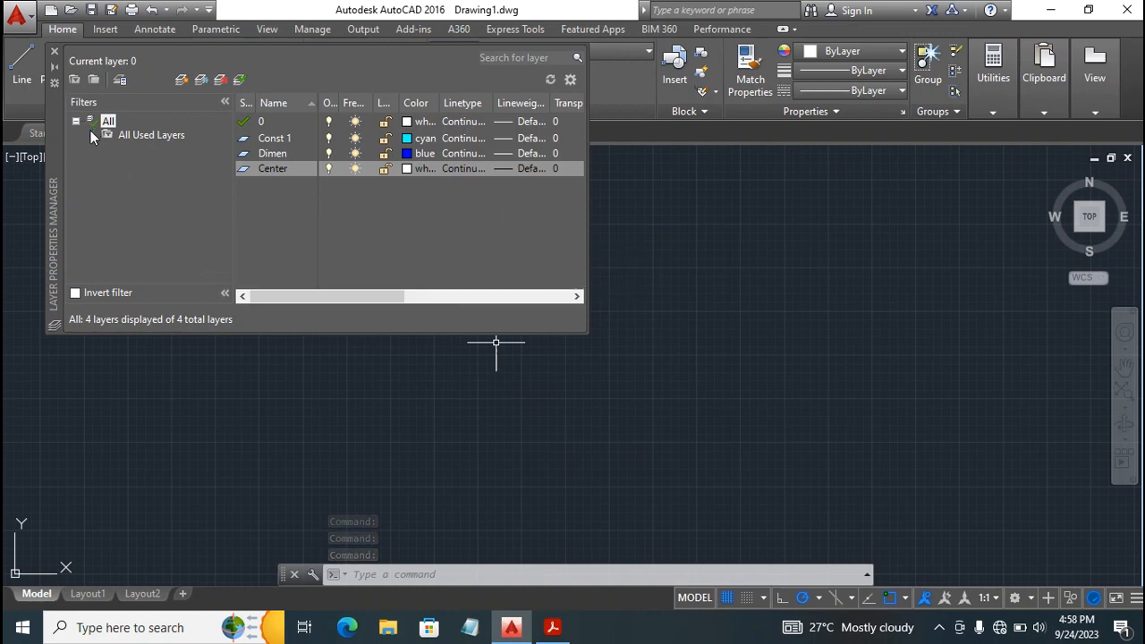
pyautogui.click(52, 55)
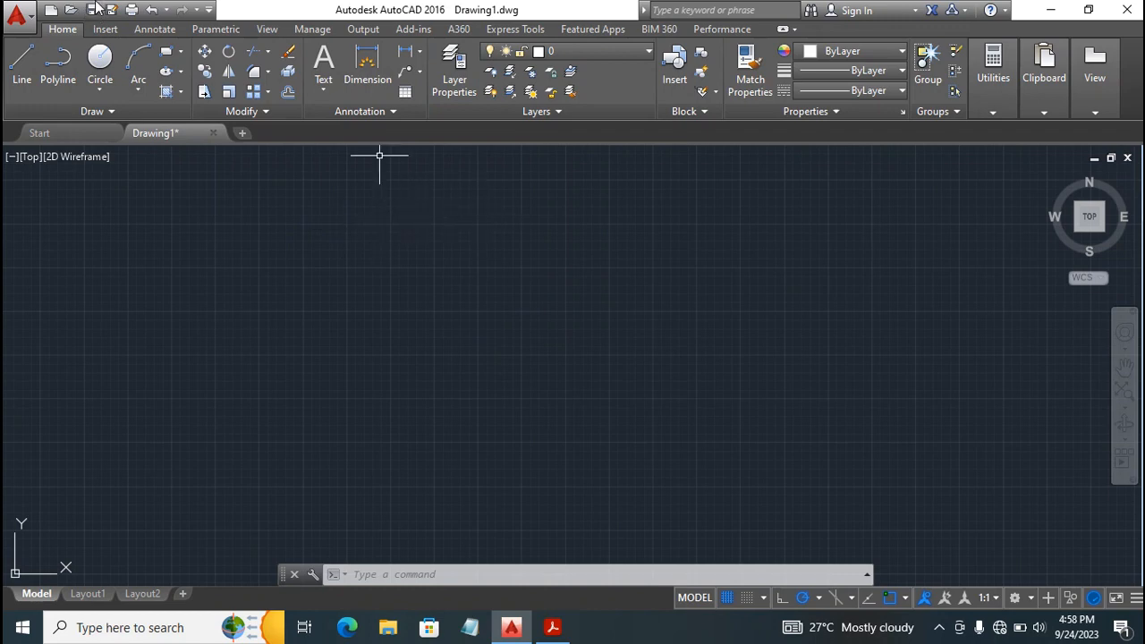
pyautogui.moveTo(169, 143)
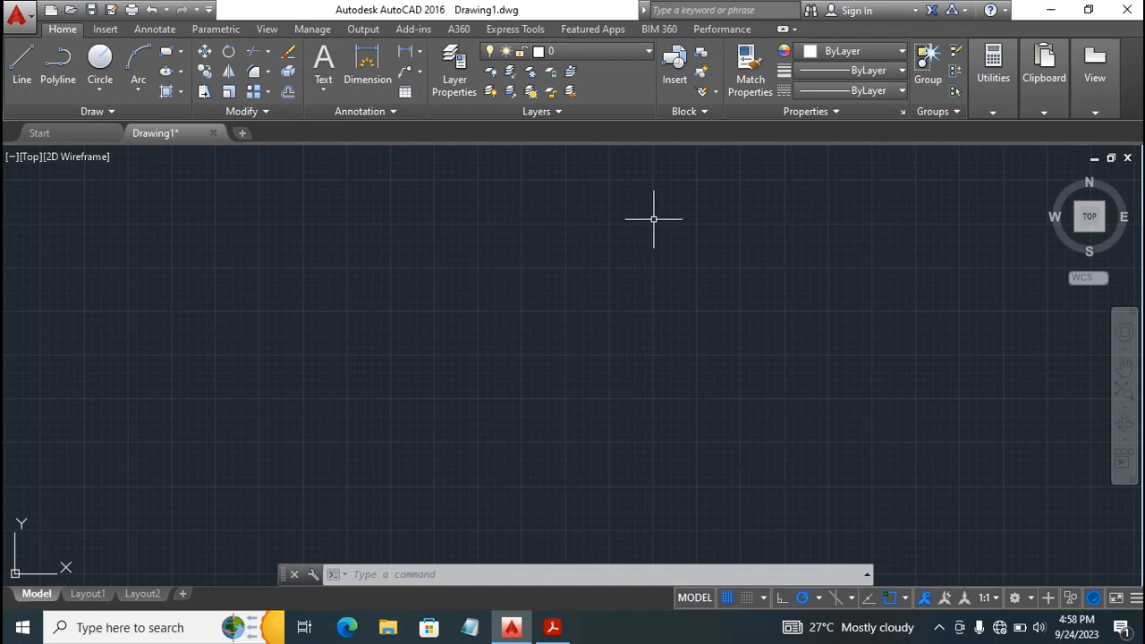
pyautogui.click(89, 111)
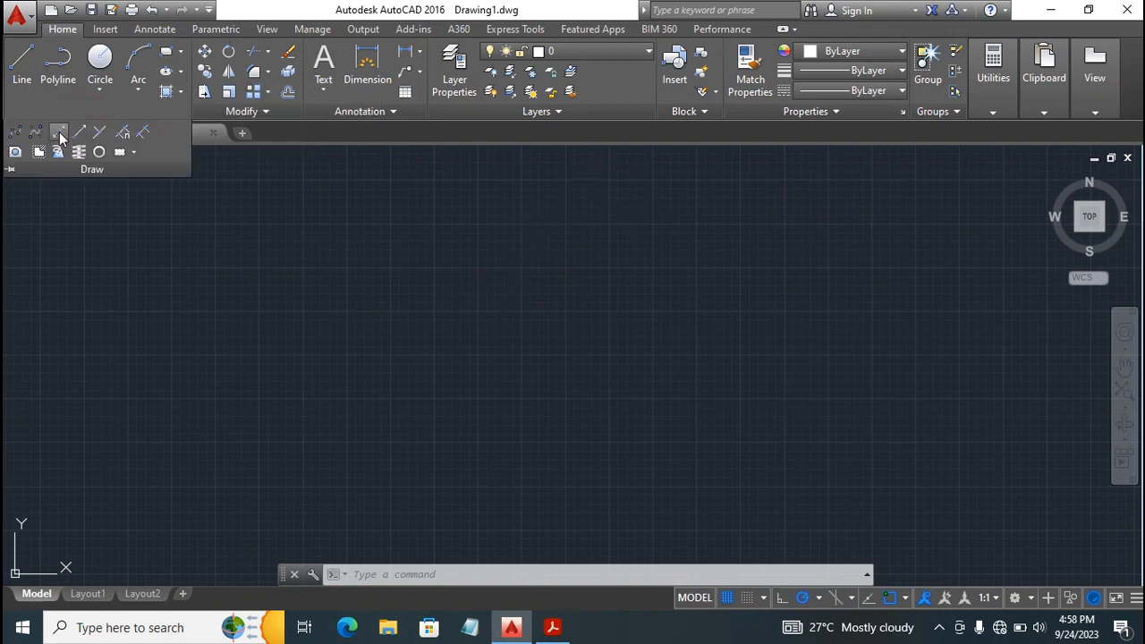
pyautogui.click(59, 134)
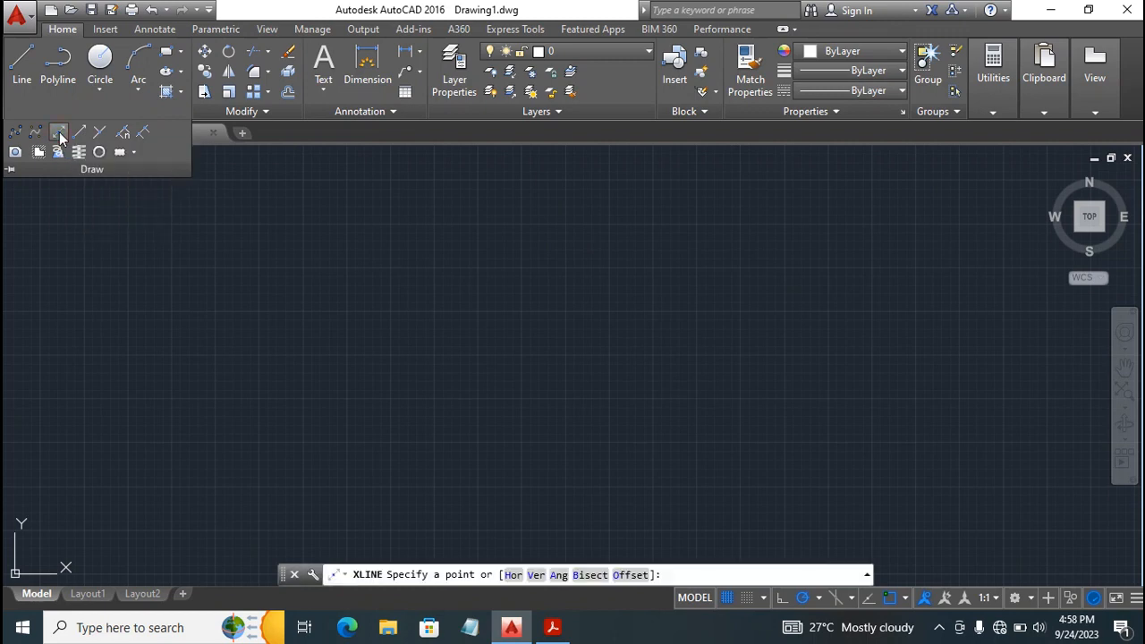
pyautogui.click(59, 134)
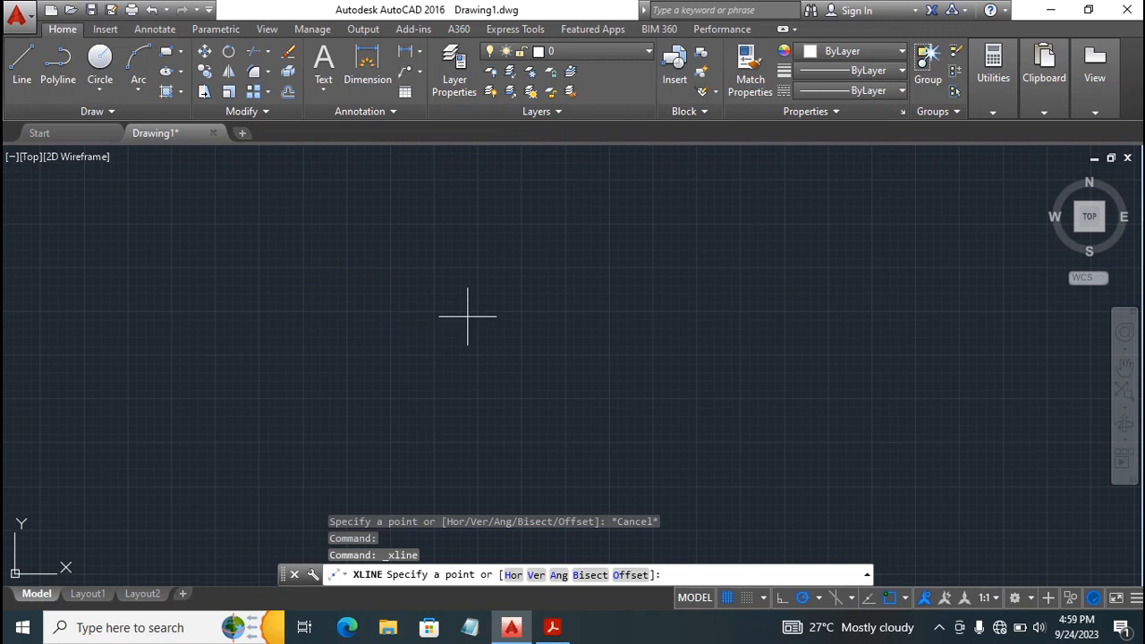
pyautogui.press('Escape')
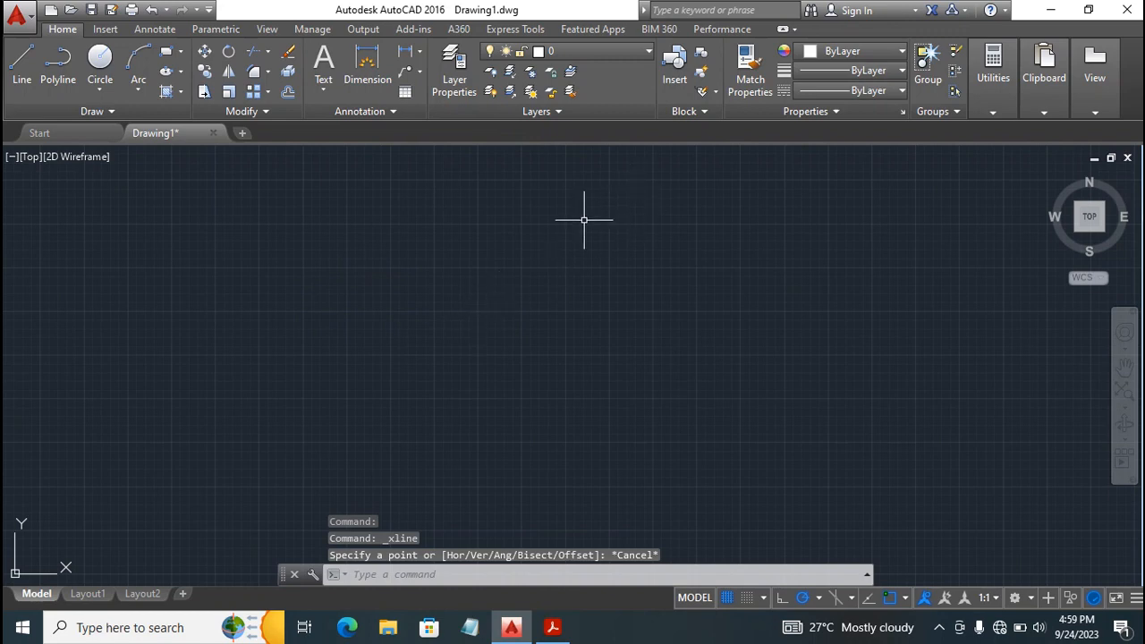
# Make Const 1 the current layer and draw a vertical and a horizontal construction line through 0,0.
pyautogui.click(626, 51)
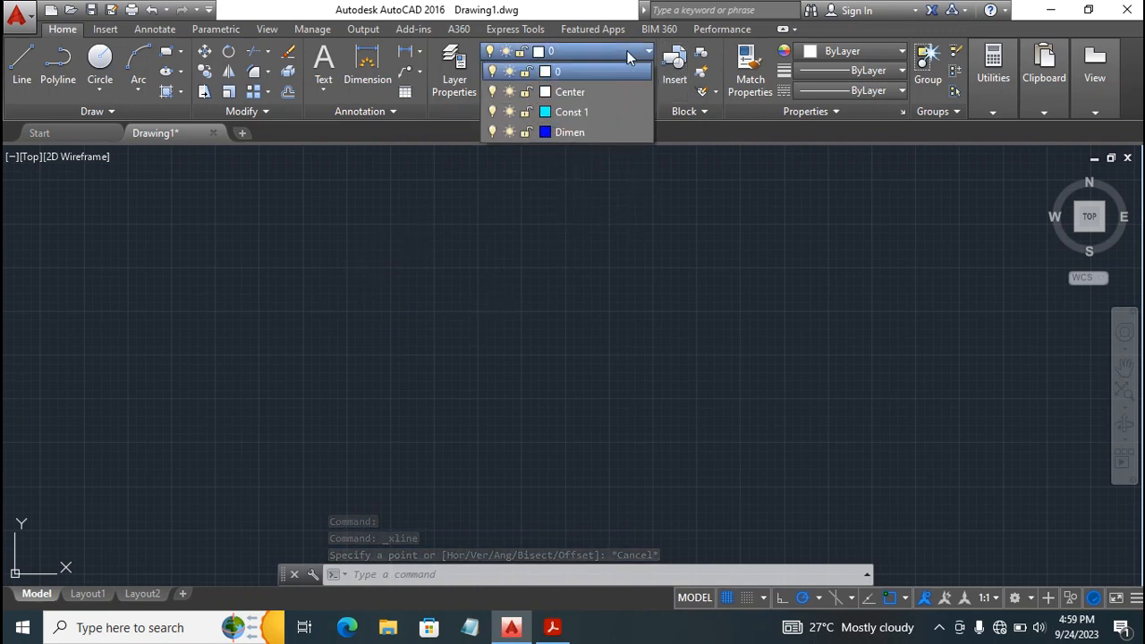
pyautogui.click(574, 112)
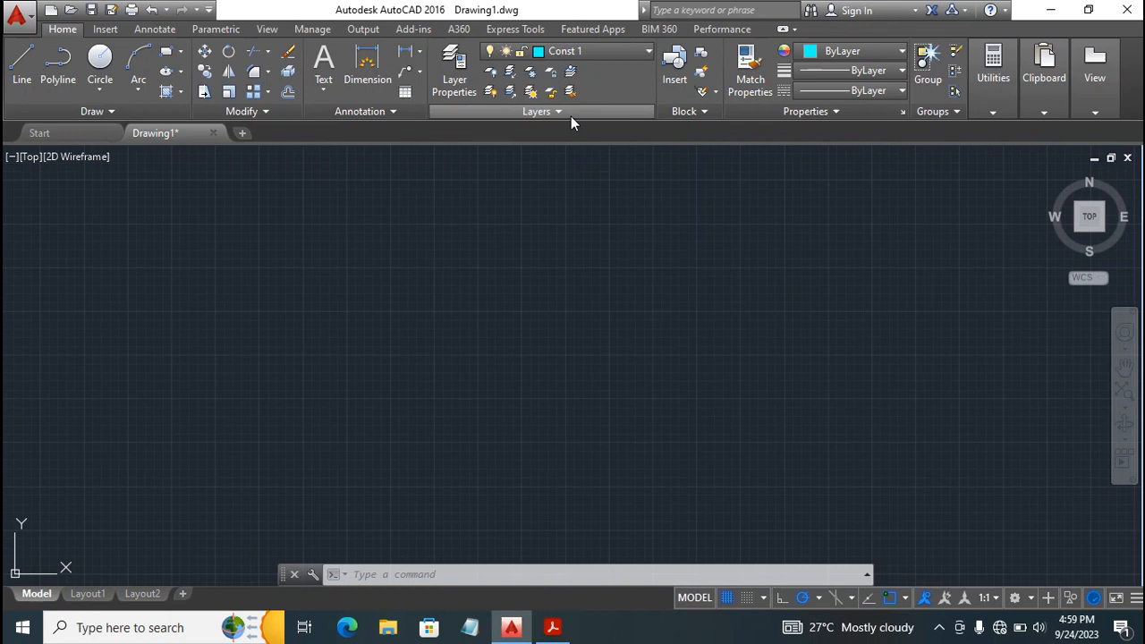
pyautogui.click(77, 114)
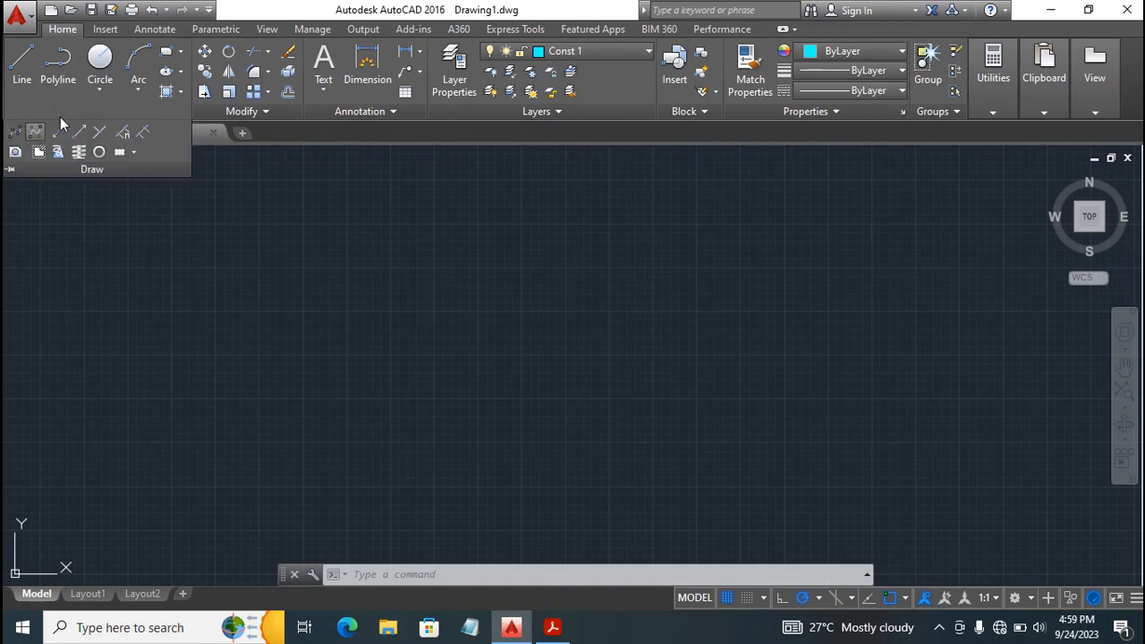
pyautogui.click(59, 132)
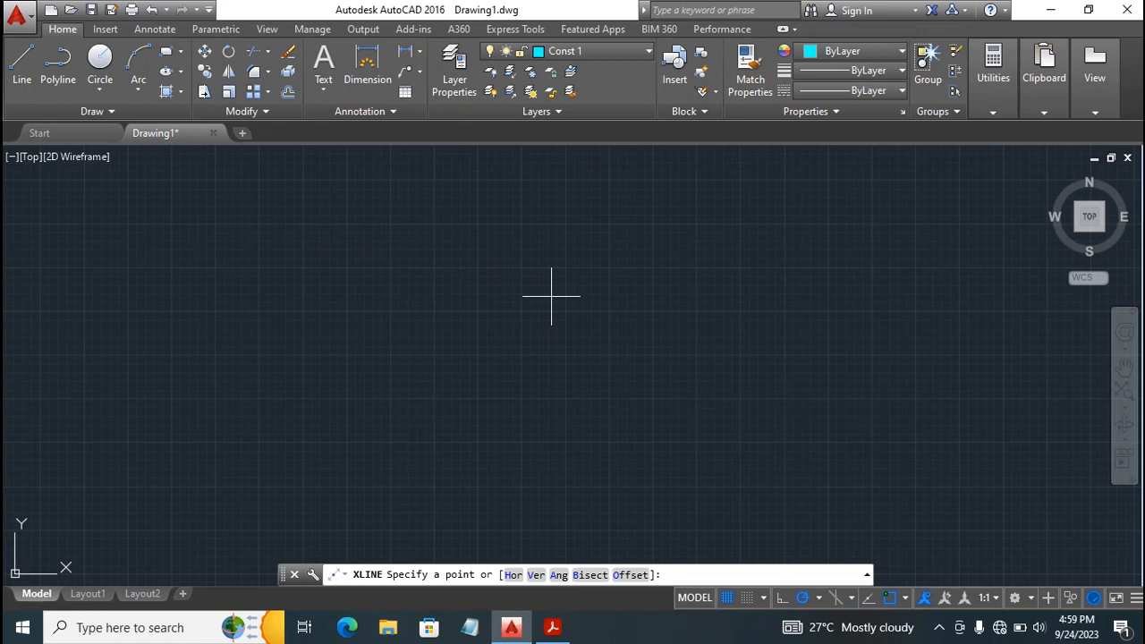
pyautogui.write('0,0')
pyautogui.press('Return')
pyautogui.scroll(-3, 555, 290)
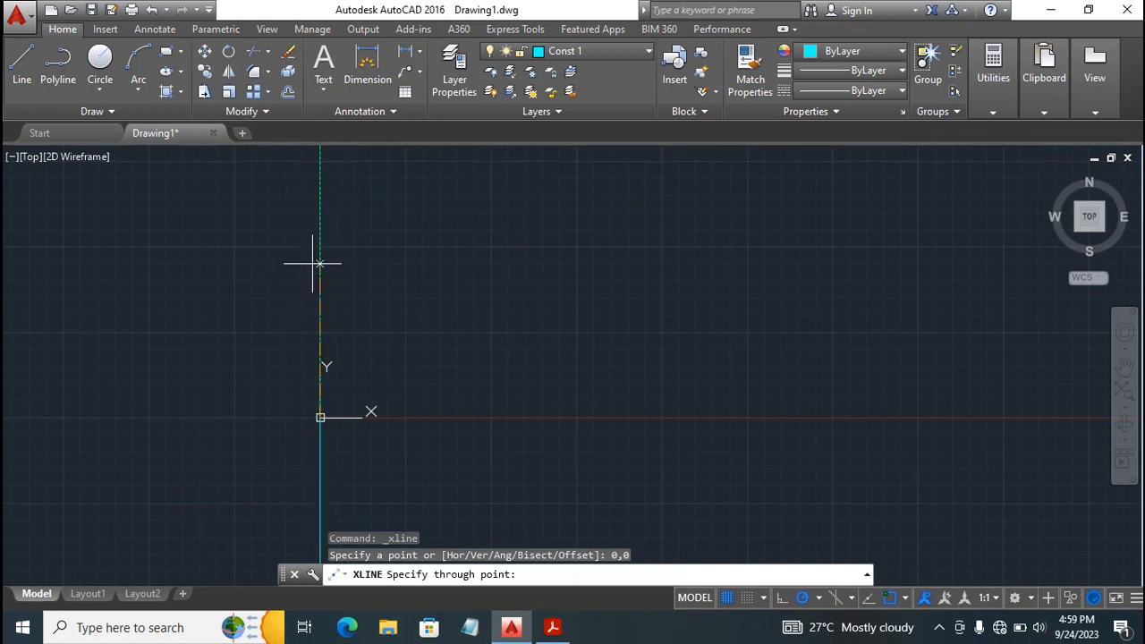
pyautogui.click(319, 263)
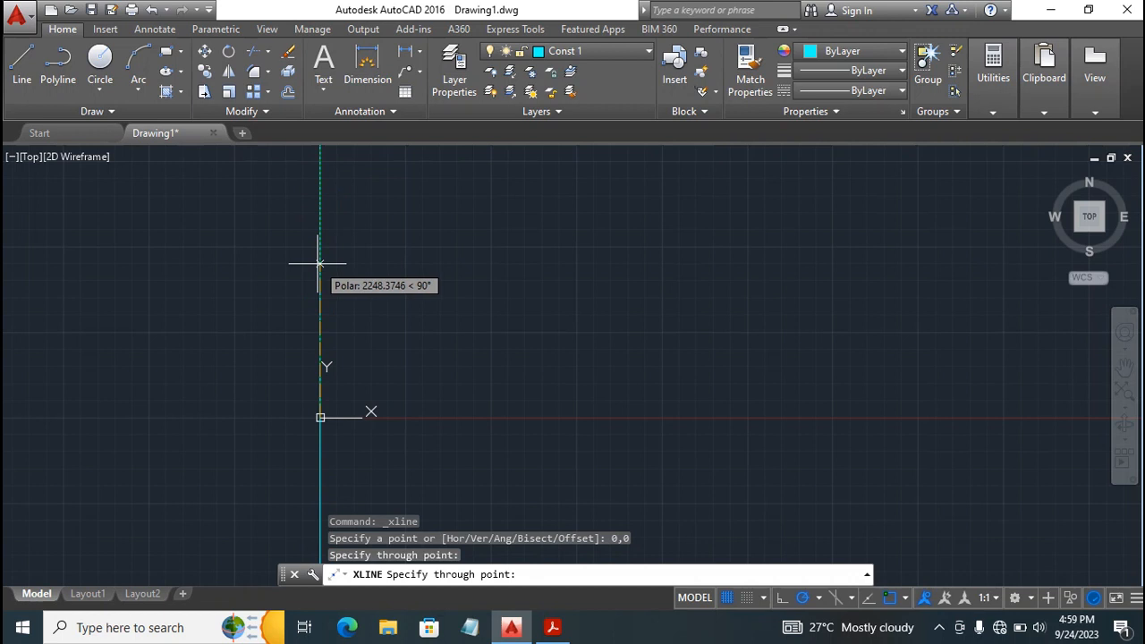
pyautogui.click(600, 417)
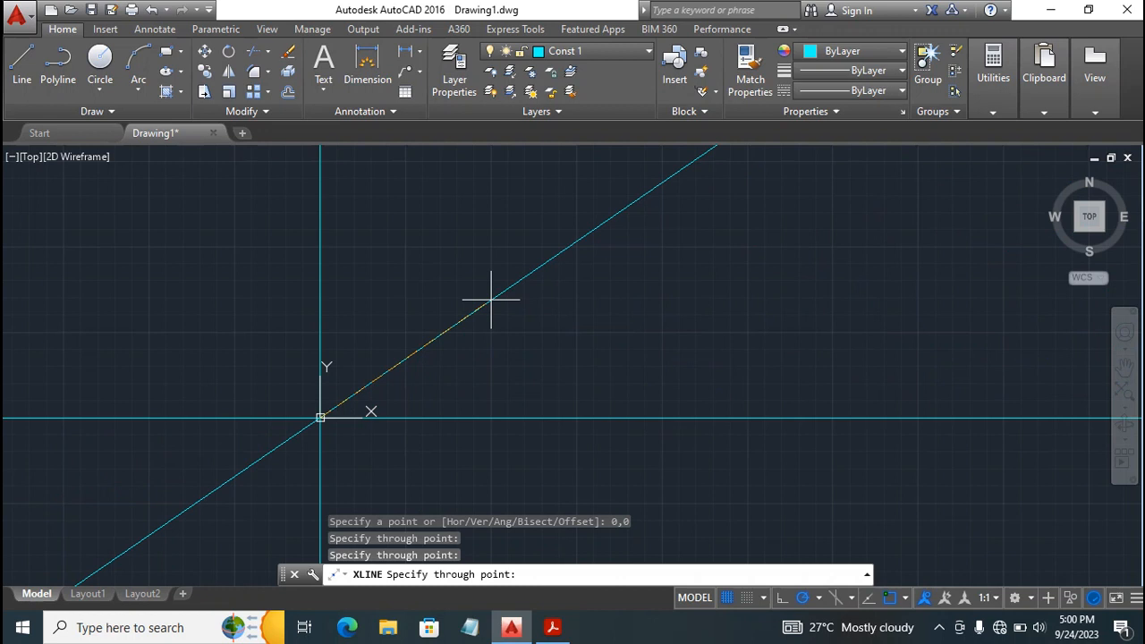
pyautogui.press('Escape')
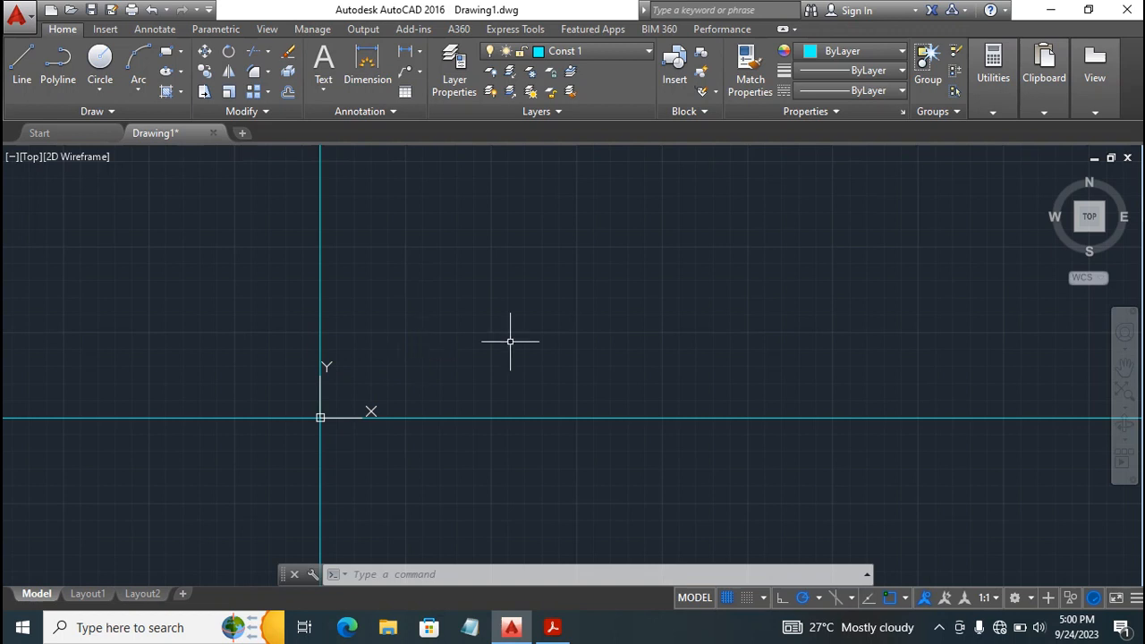
# Turn off the Show UCS Icon at Origin setting for the UCS icon.
pyautogui.click(319, 417)
pyautogui.moveTo(319, 417)
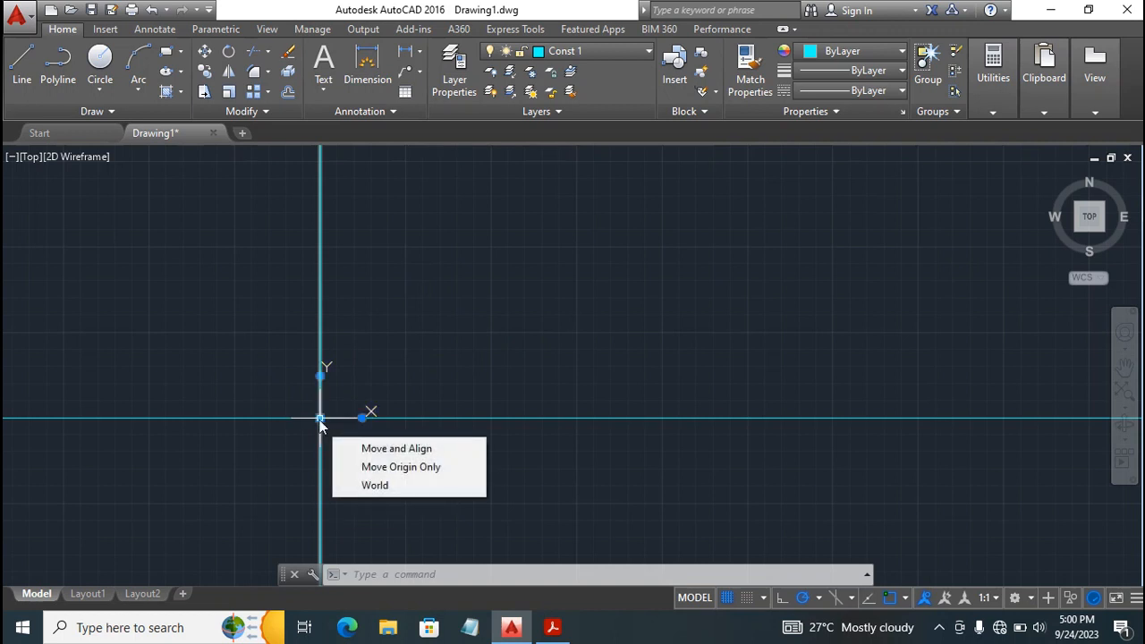
pyautogui.rightClick(319, 417)
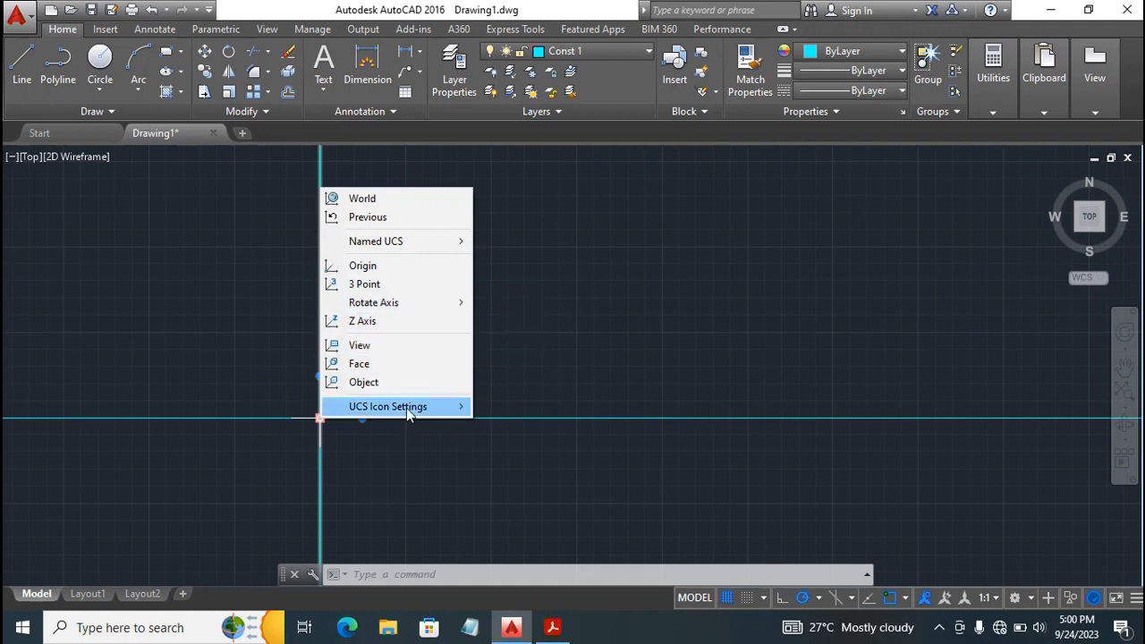
pyautogui.moveTo(407, 409)
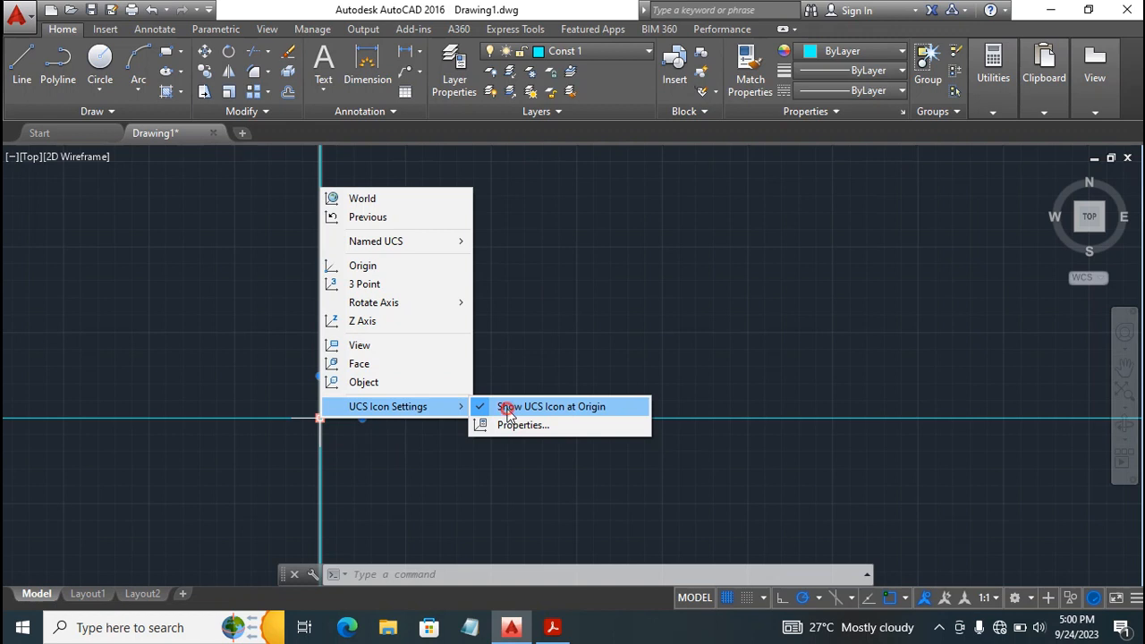
pyautogui.click(507, 410)
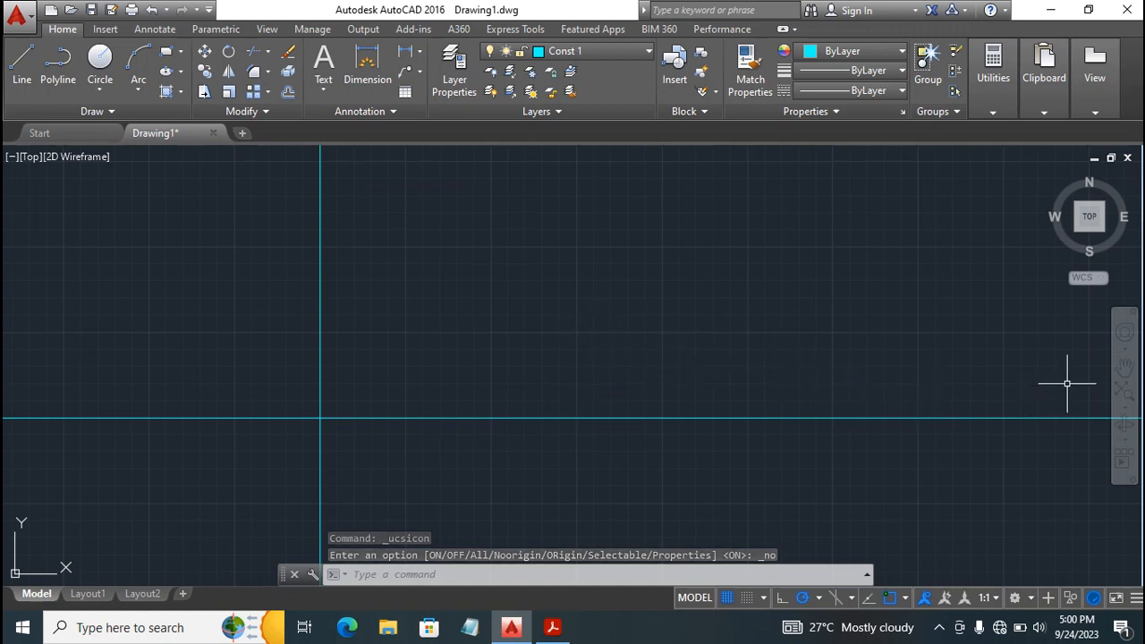
# Make layer 0 current and draw a circle of radius 50 centered on the intersection of the construction lines.
pyautogui.click(1124, 366)
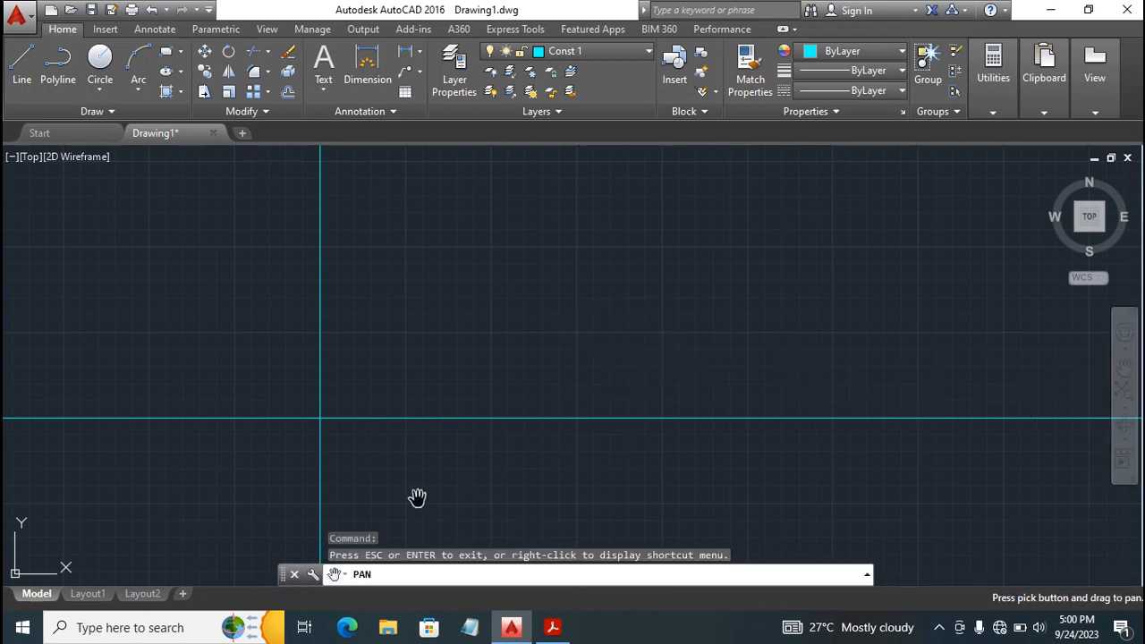
pyautogui.moveTo(359, 453); pyautogui.dragTo(366, 383)
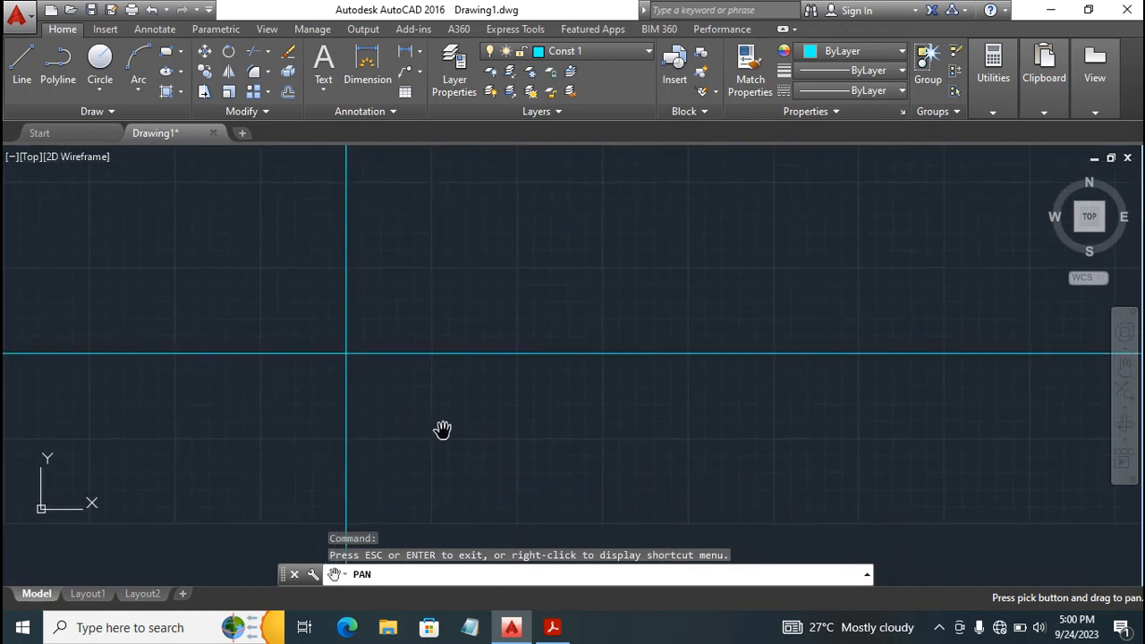
pyautogui.press('Escape')
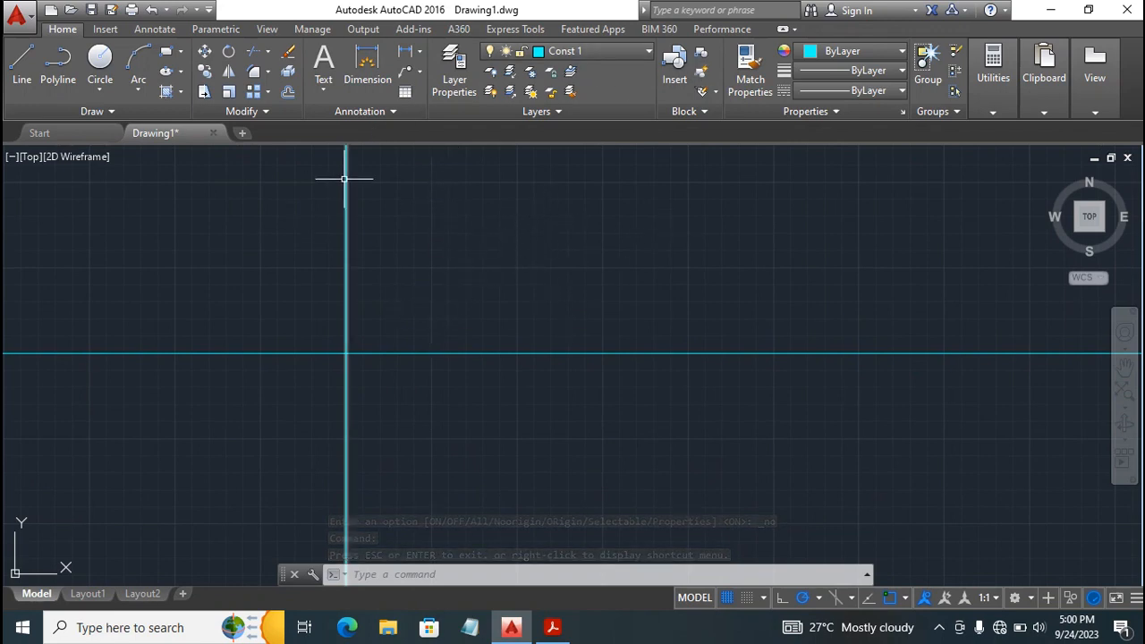
pyautogui.click(596, 51)
pyautogui.click(594, 72)
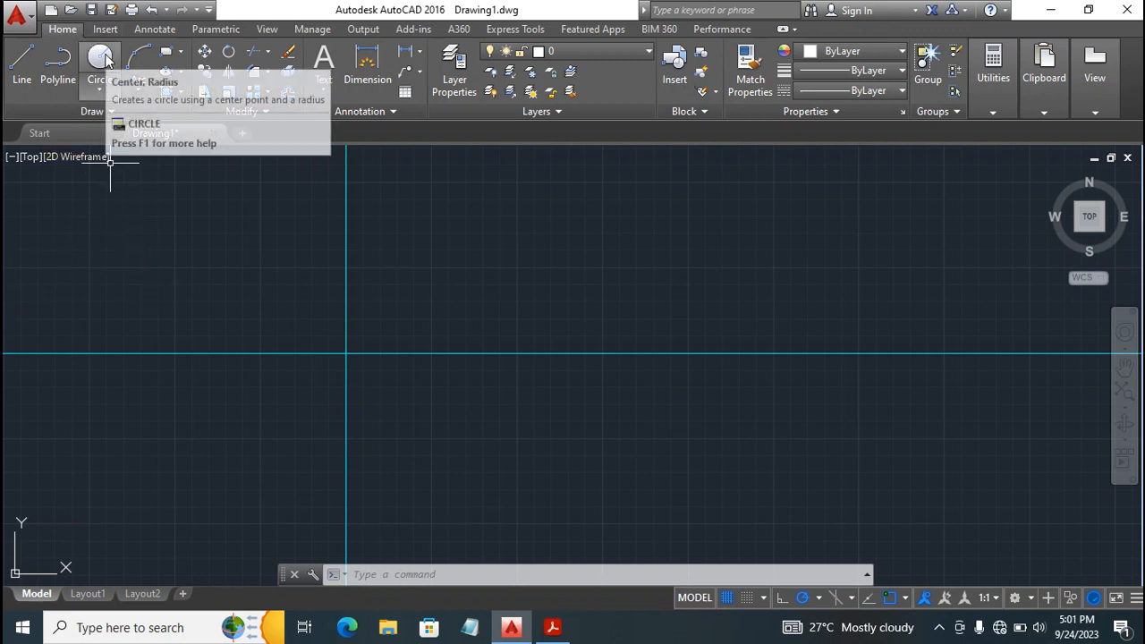
pyautogui.click(104, 58)
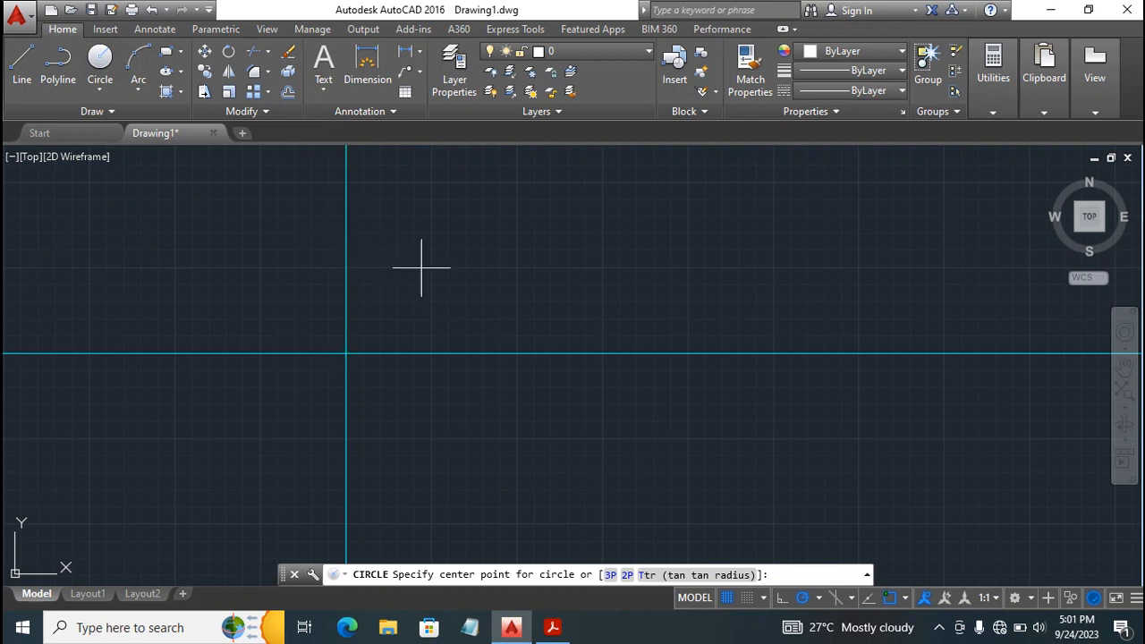
pyautogui.click(346, 355)
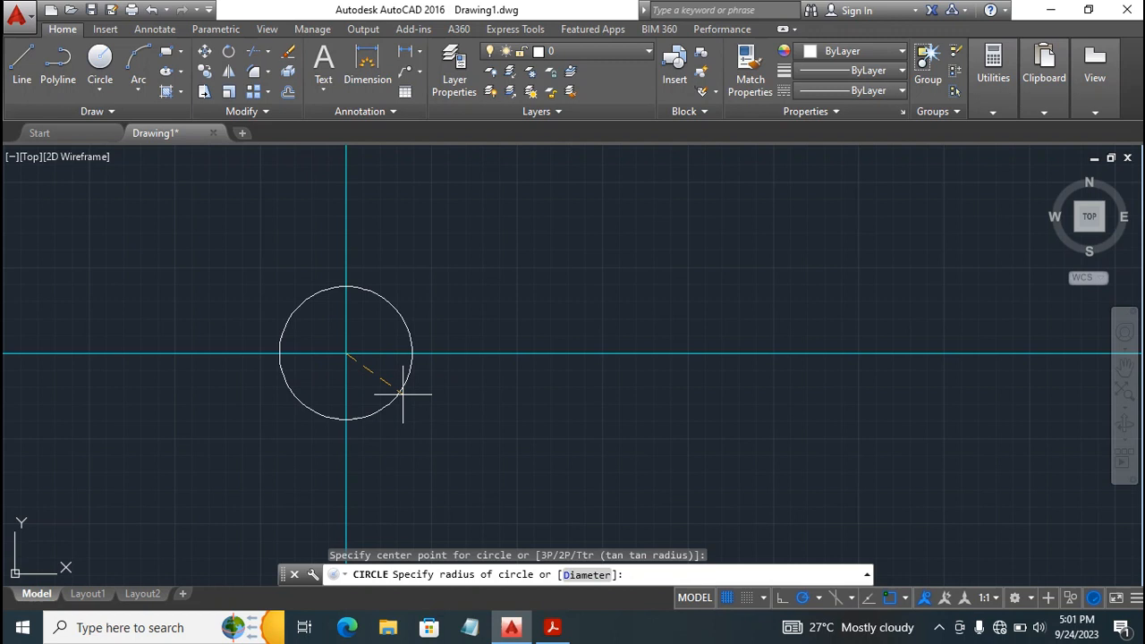
pyautogui.write('5')
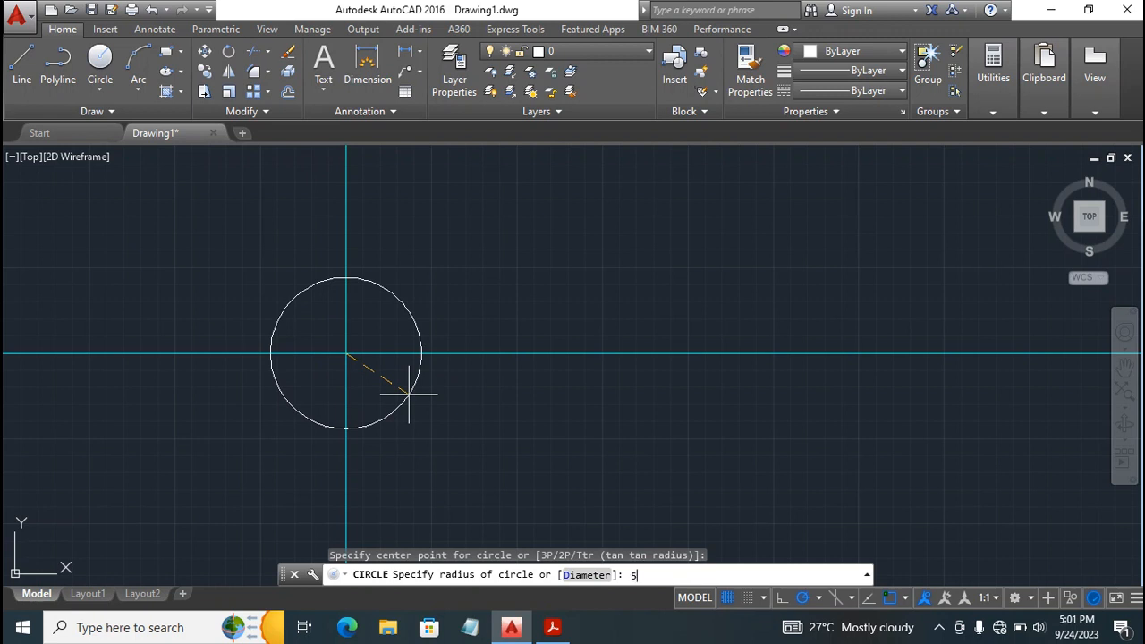
pyautogui.write('0')
pyautogui.press('Return')
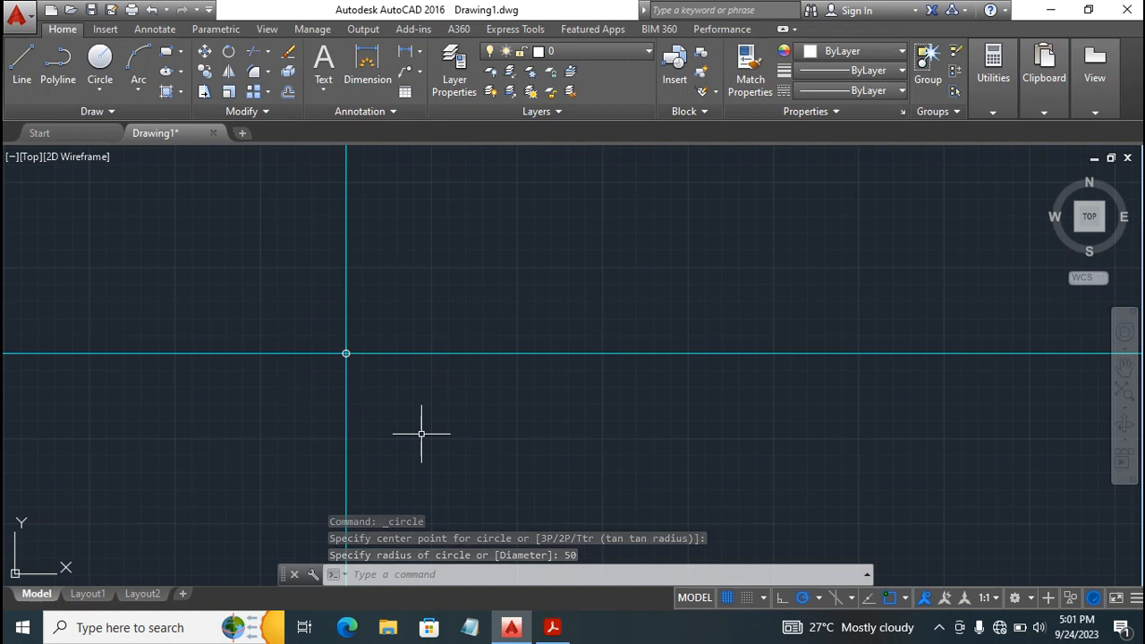
# Examine the radius 50 circle at the construction lines' intersection up close, with free drawing space around it.
pyautogui.scroll(4, 421, 434)
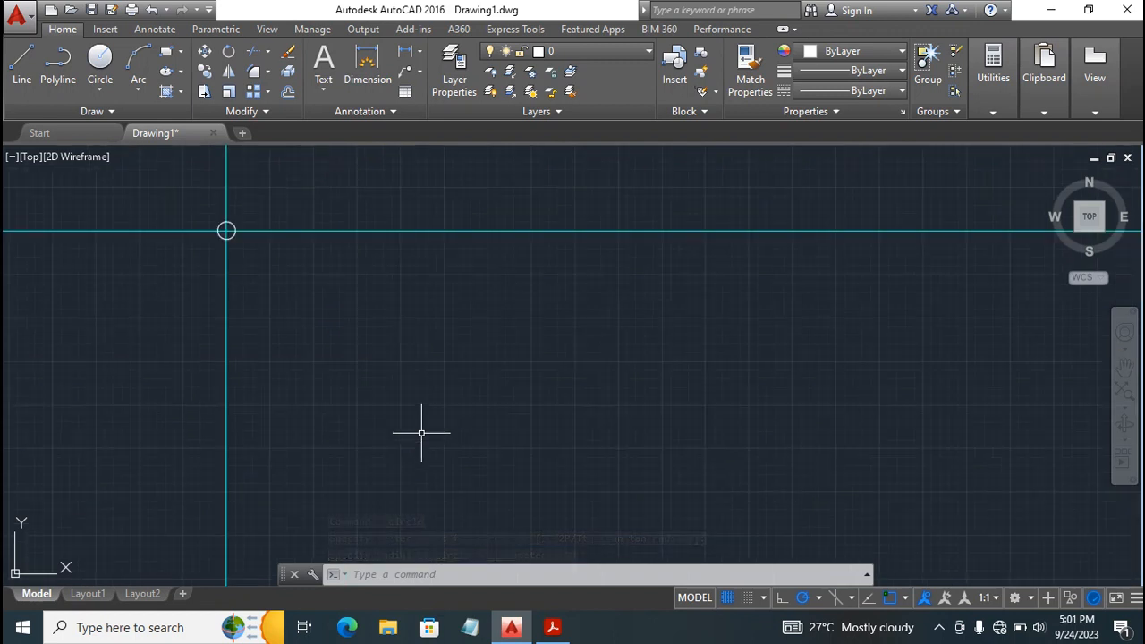
pyautogui.click(1124, 368)
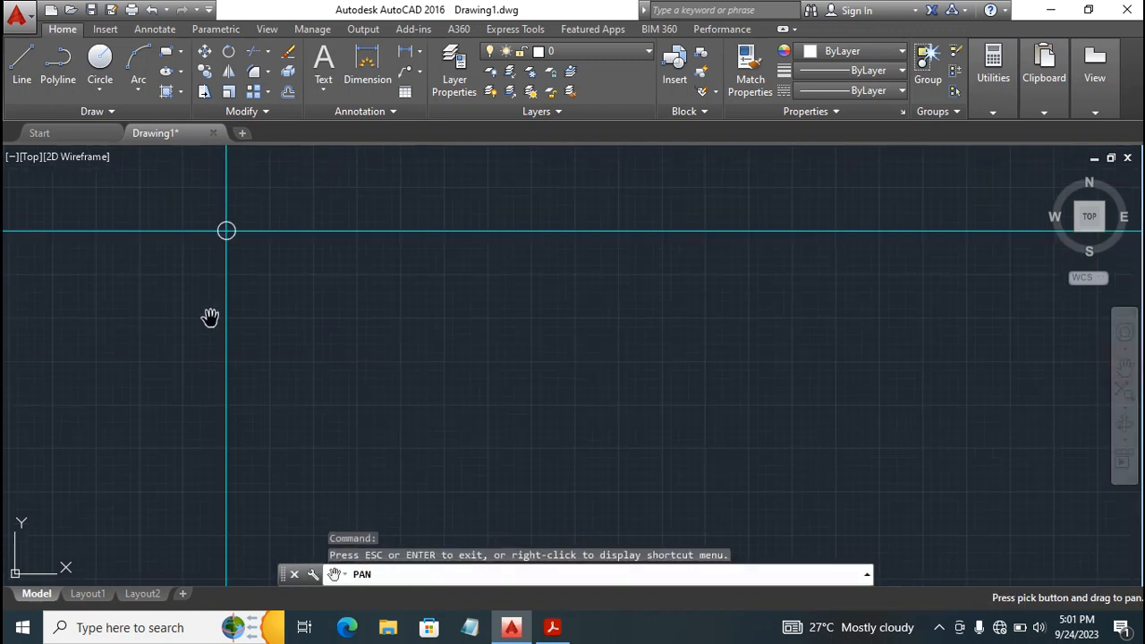
pyautogui.moveTo(227, 274)
pyautogui.mouseDown()
pyautogui.moveTo(351, 420)
pyautogui.moveTo(356, 410)
pyautogui.mouseUp()
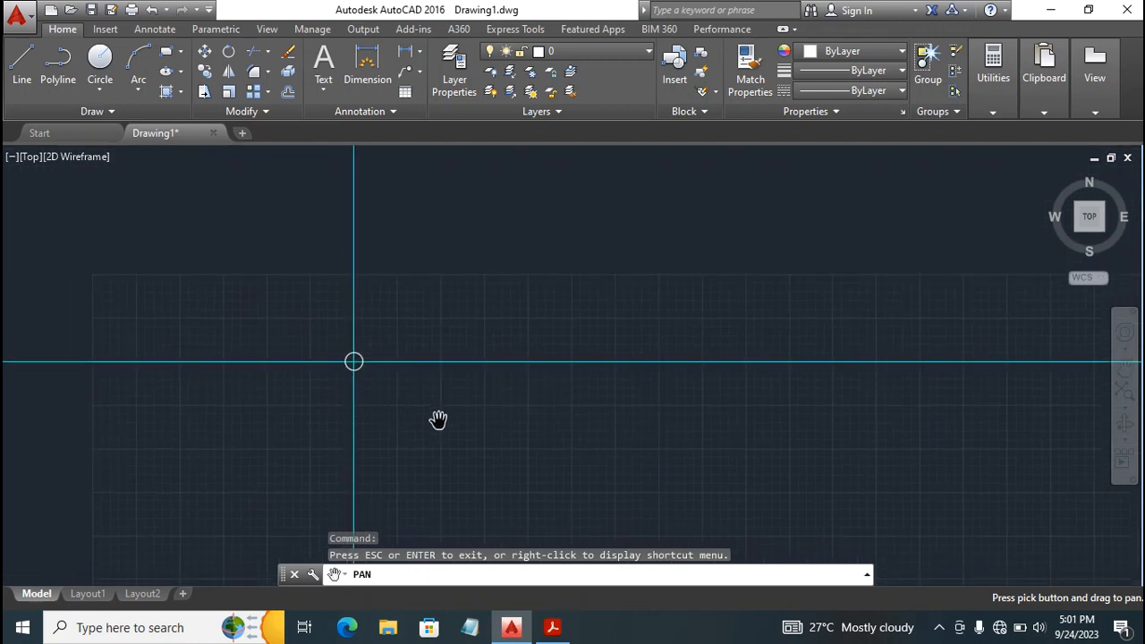
pyautogui.scroll(6, 443, 413)
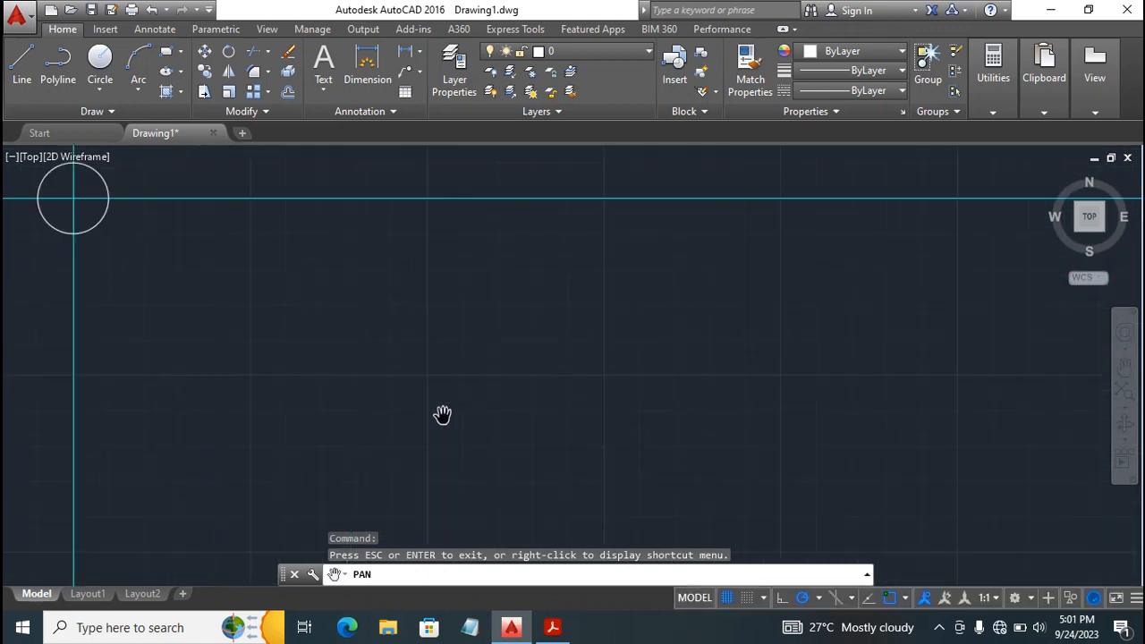
pyautogui.moveTo(230, 312)
pyautogui.mouseDown()
pyautogui.moveTo(482, 433)
pyautogui.moveTo(478, 465)
pyautogui.mouseUp()
pyautogui.scroll(6, 439, 466)
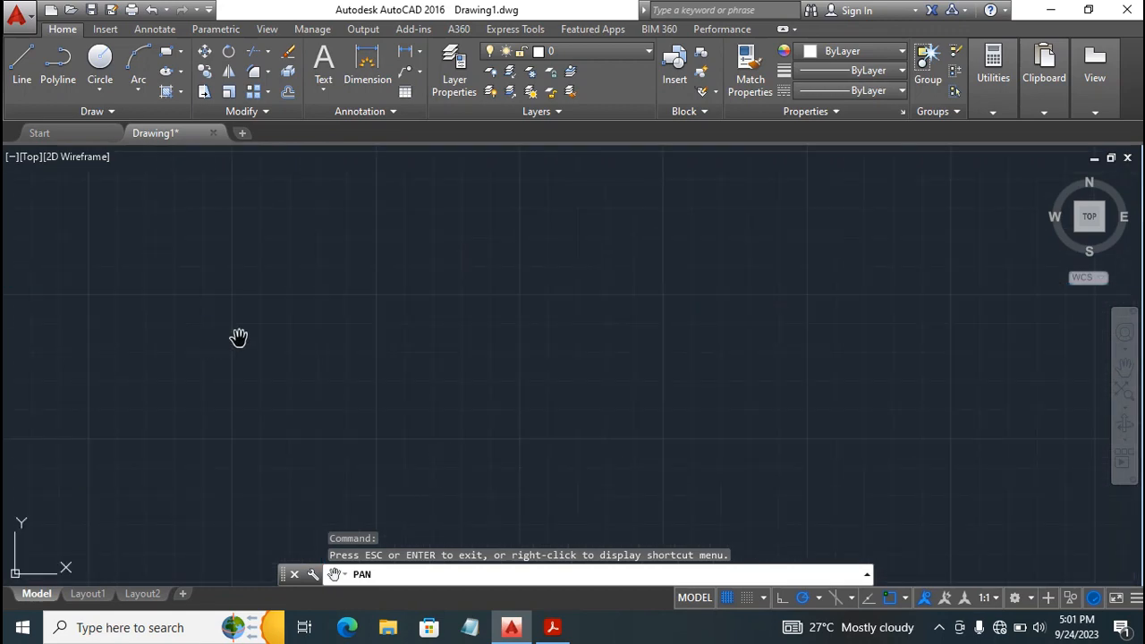
pyautogui.moveTo(160, 240); pyautogui.dragTo(568, 488)
pyautogui.moveTo(353, 266); pyautogui.dragTo(359, 326)
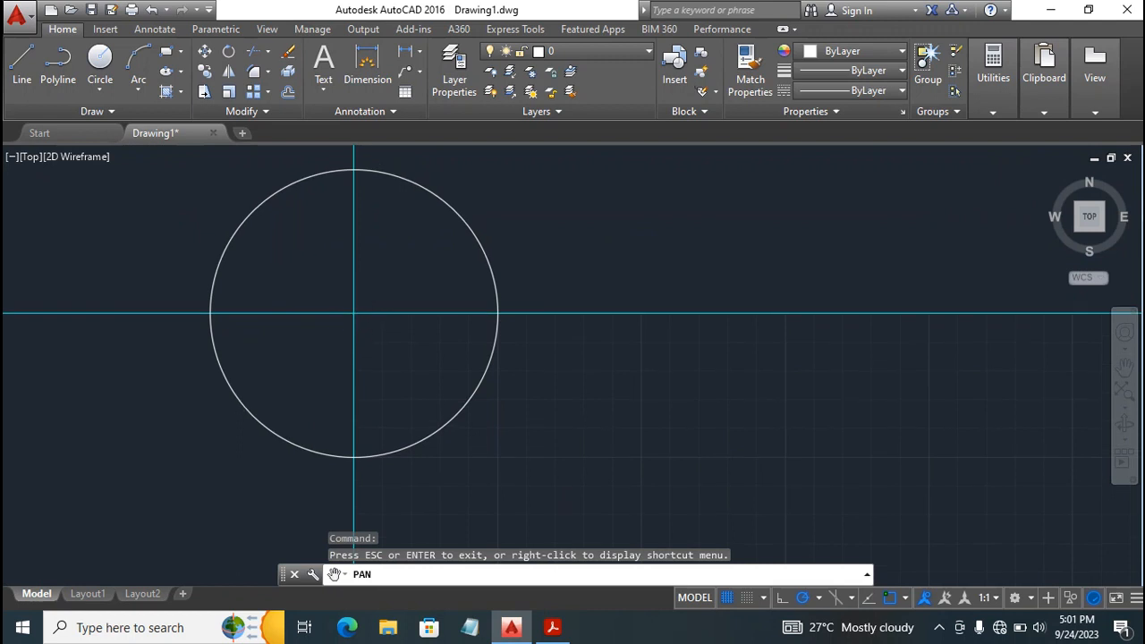
pyautogui.scroll(-4, 374, 295)
pyautogui.scroll(5, 373, 294)
pyautogui.scroll(-3, 374, 294)
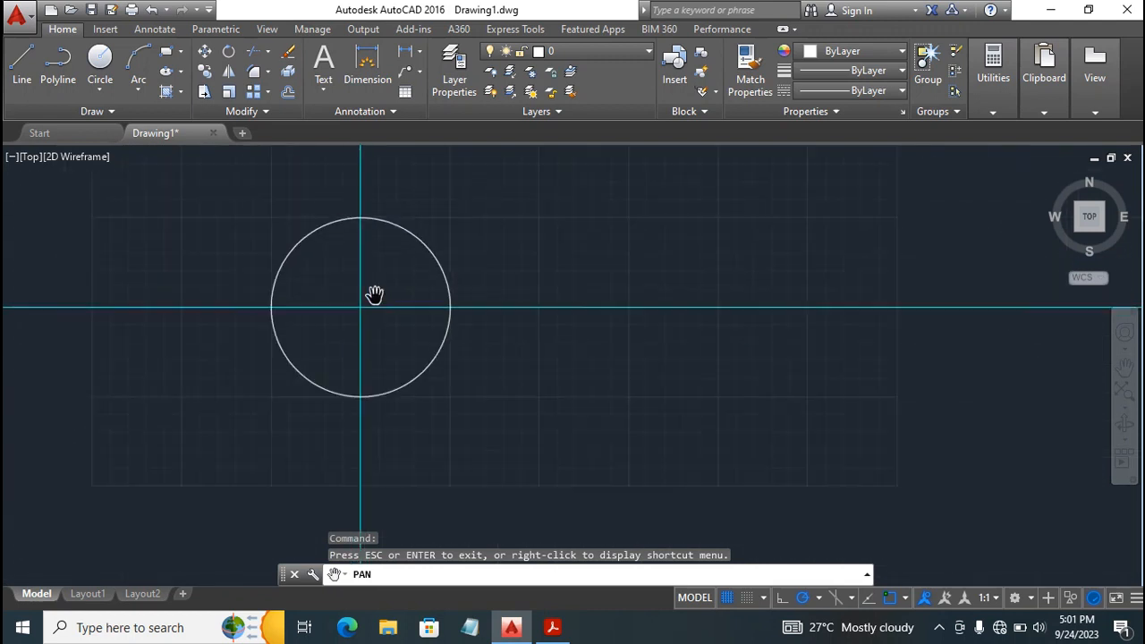
pyautogui.moveTo(372, 310); pyautogui.dragTo(359, 354)
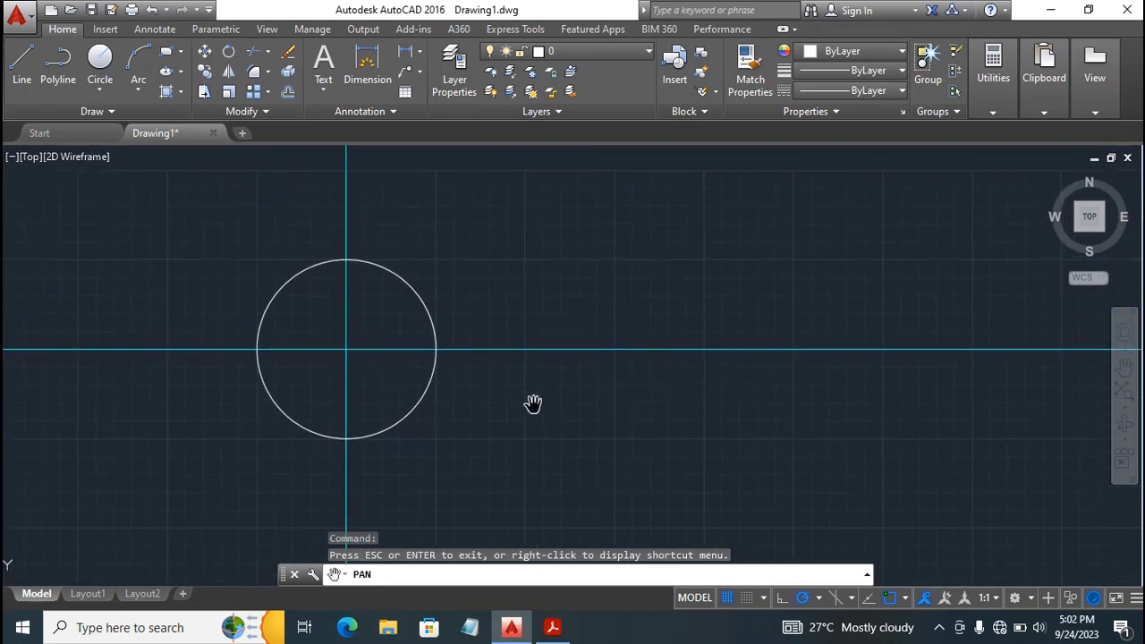
pyautogui.press('Escape')
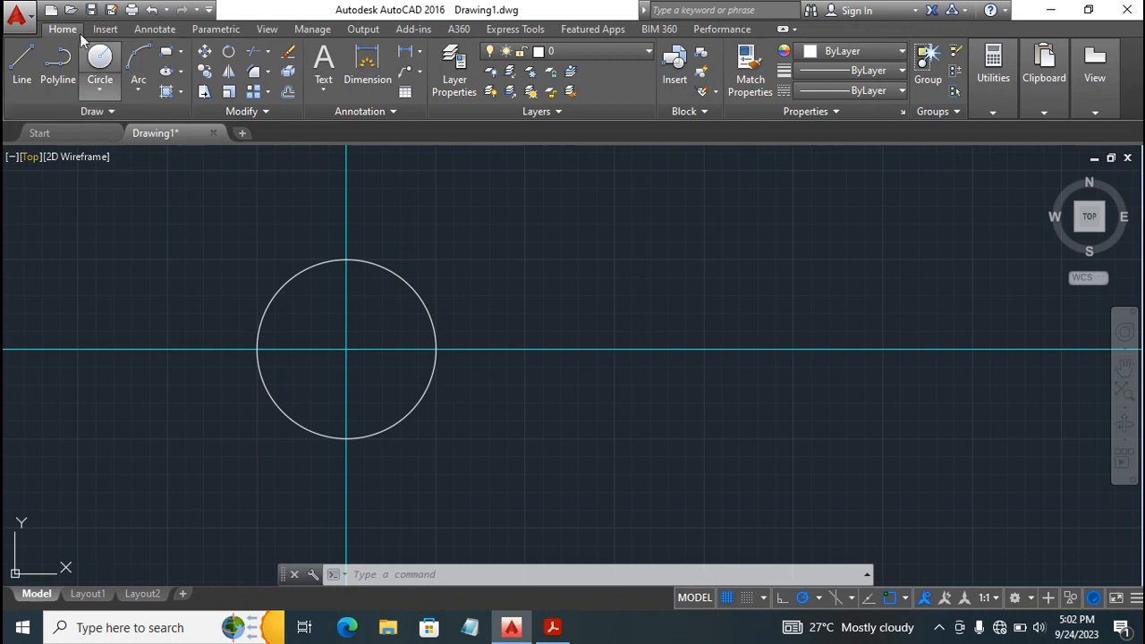
# Draw a circle of radius 15 centered on the intersection of the construction lines.
pyautogui.click(99, 60)
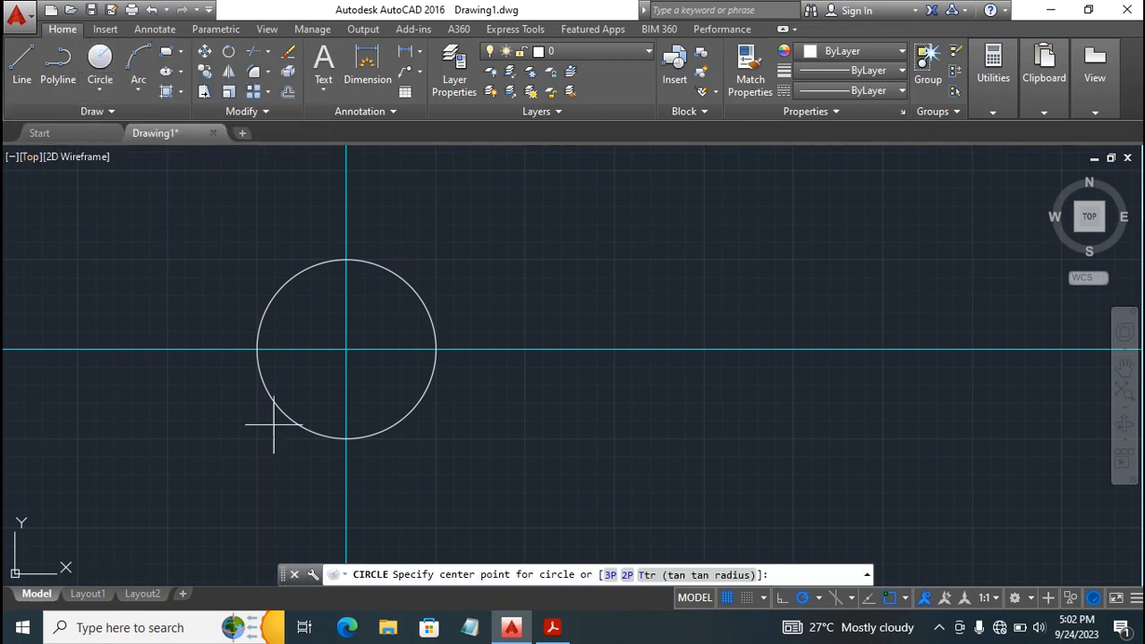
pyautogui.click(346, 349)
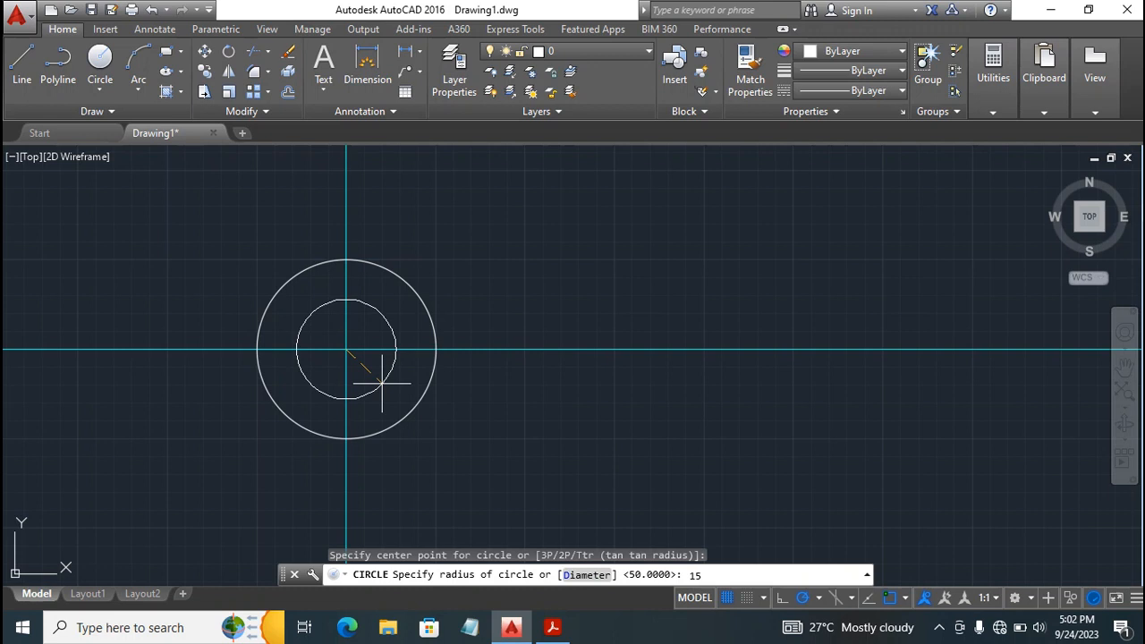
pyautogui.write('15')
pyautogui.press('Return')
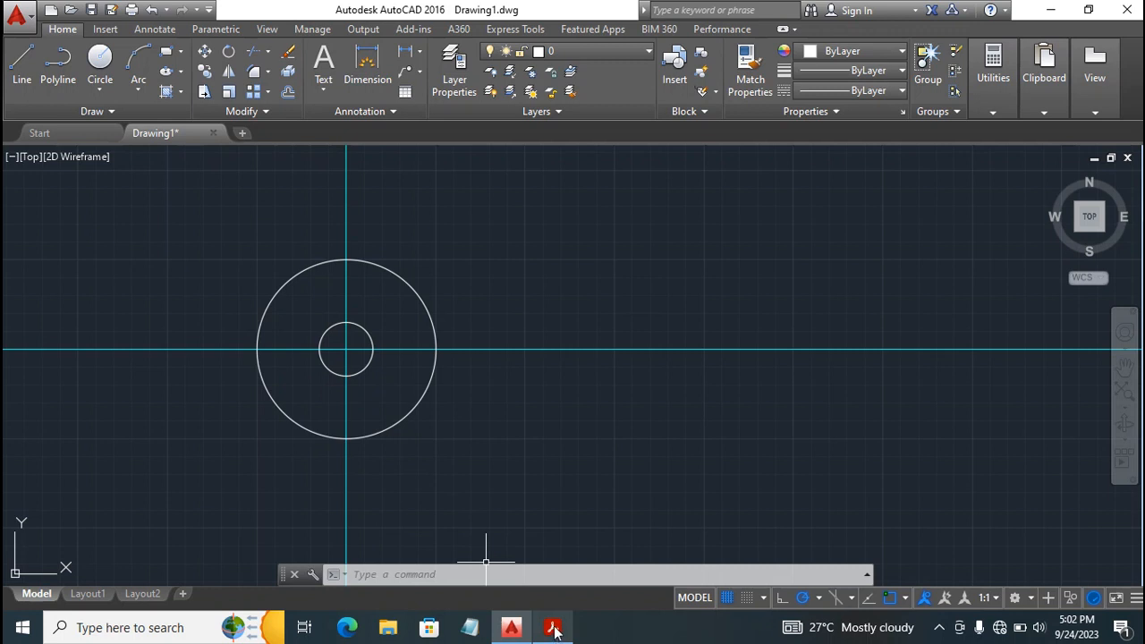
# Check the reference PDF in Acrobat, and draw a concentric circle of radius 32.5 on layer Const 1 in AutoCAD.
pyautogui.moveTo(553, 632)
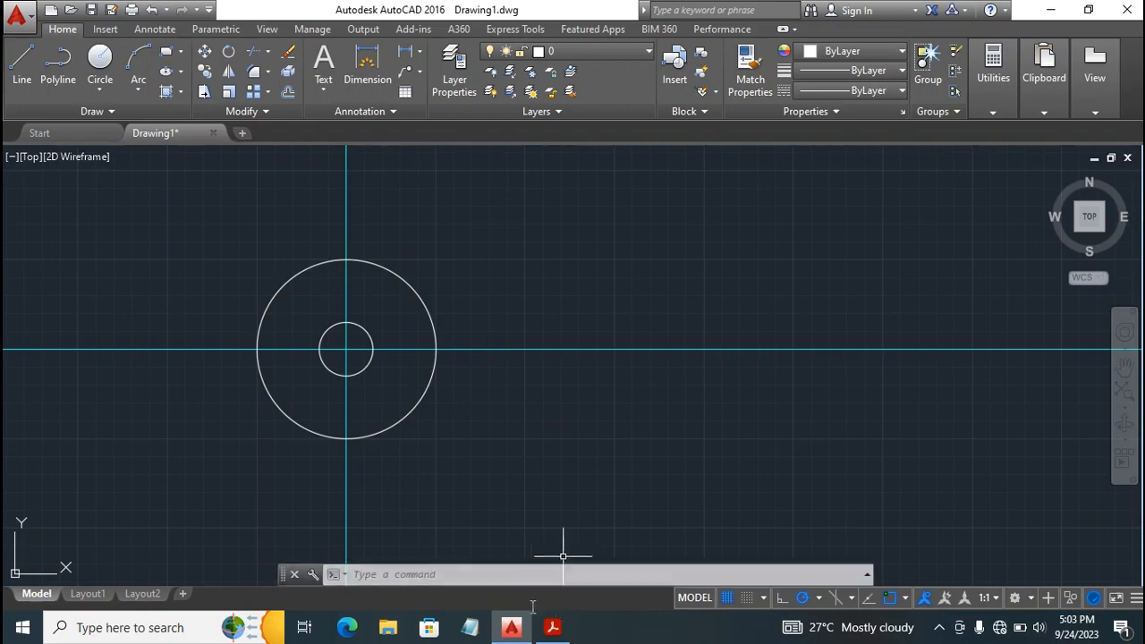
pyautogui.click(552, 630)
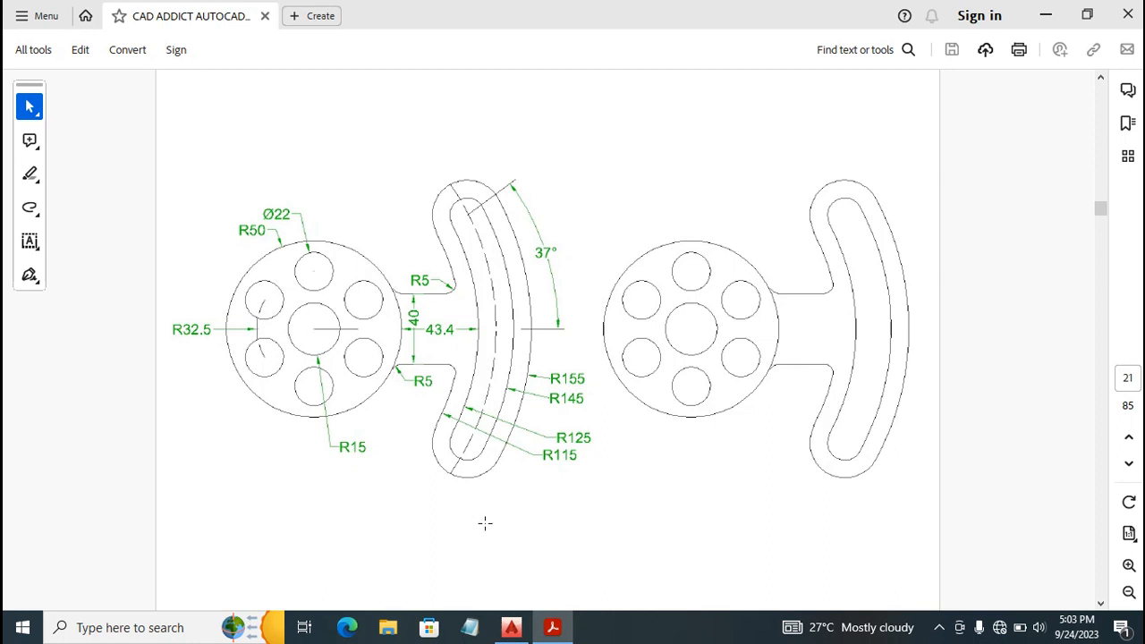
pyautogui.click(508, 628)
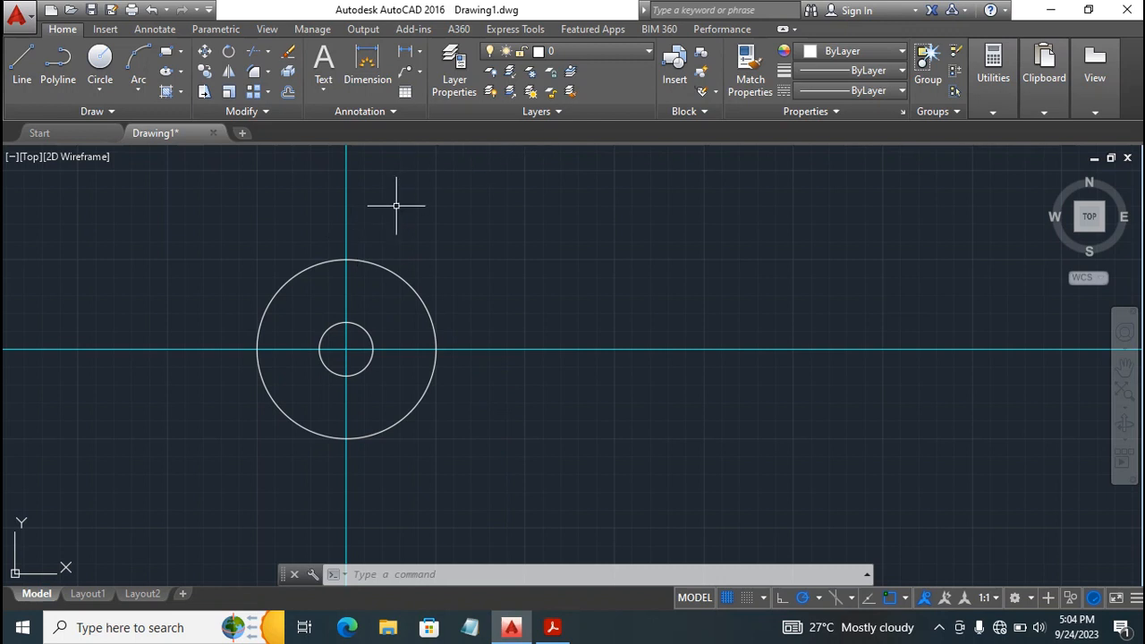
pyautogui.click(583, 54)
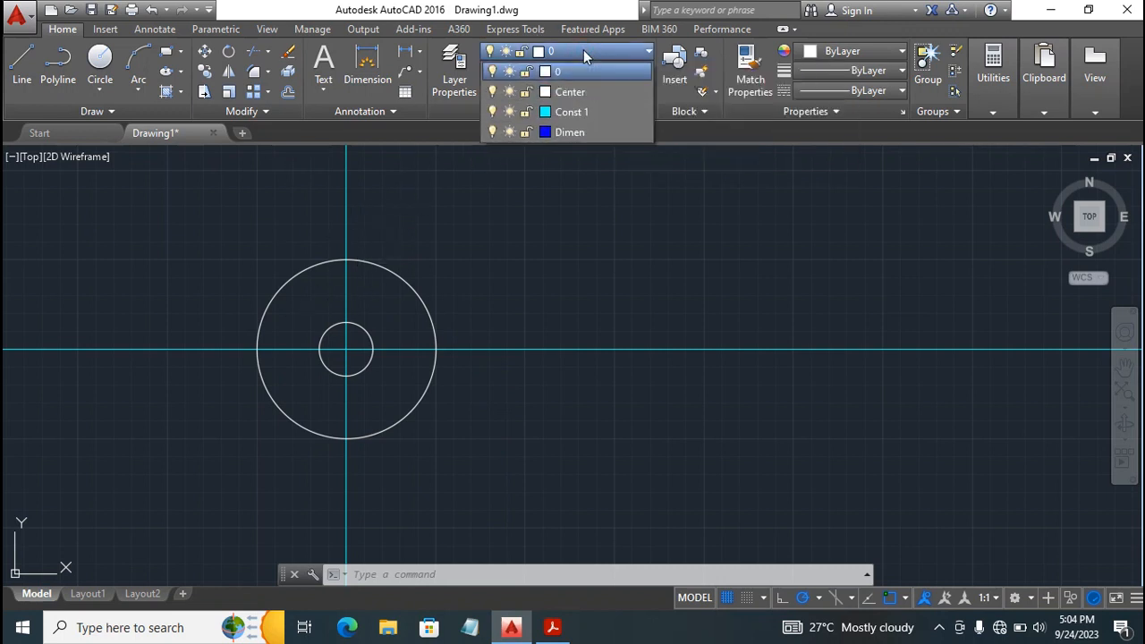
pyautogui.click(582, 113)
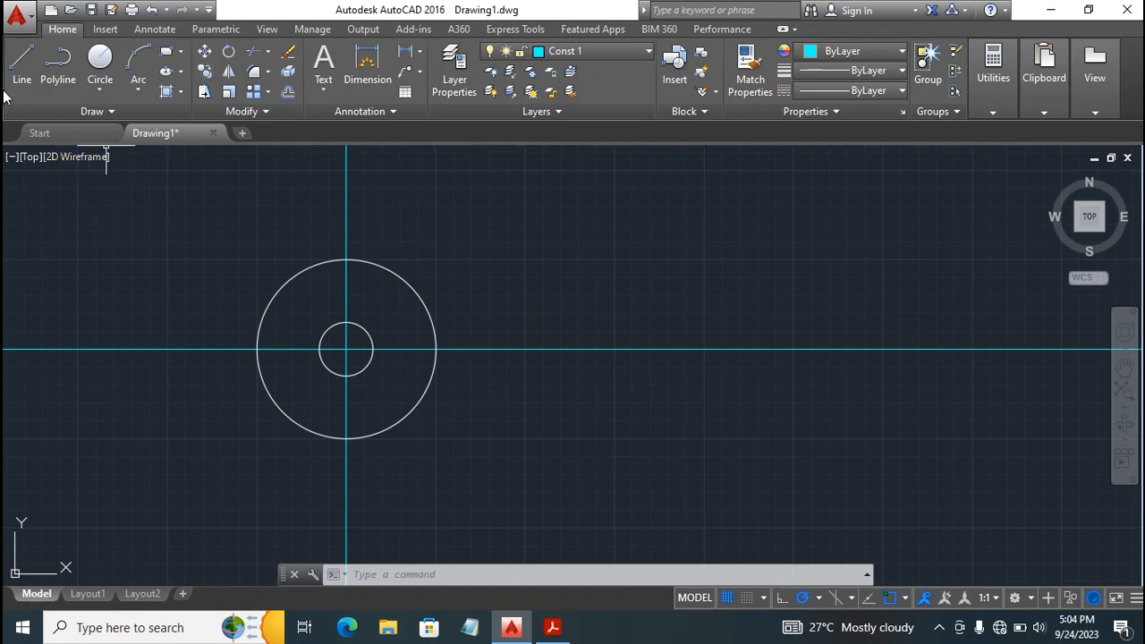
pyautogui.click(99, 55)
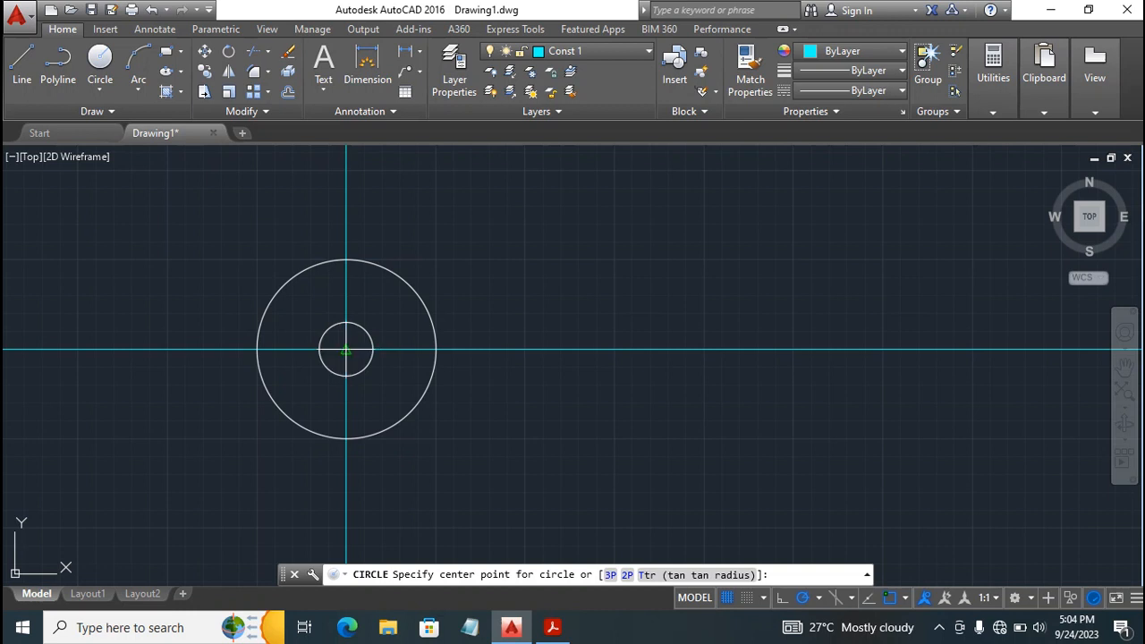
pyautogui.click(346, 349)
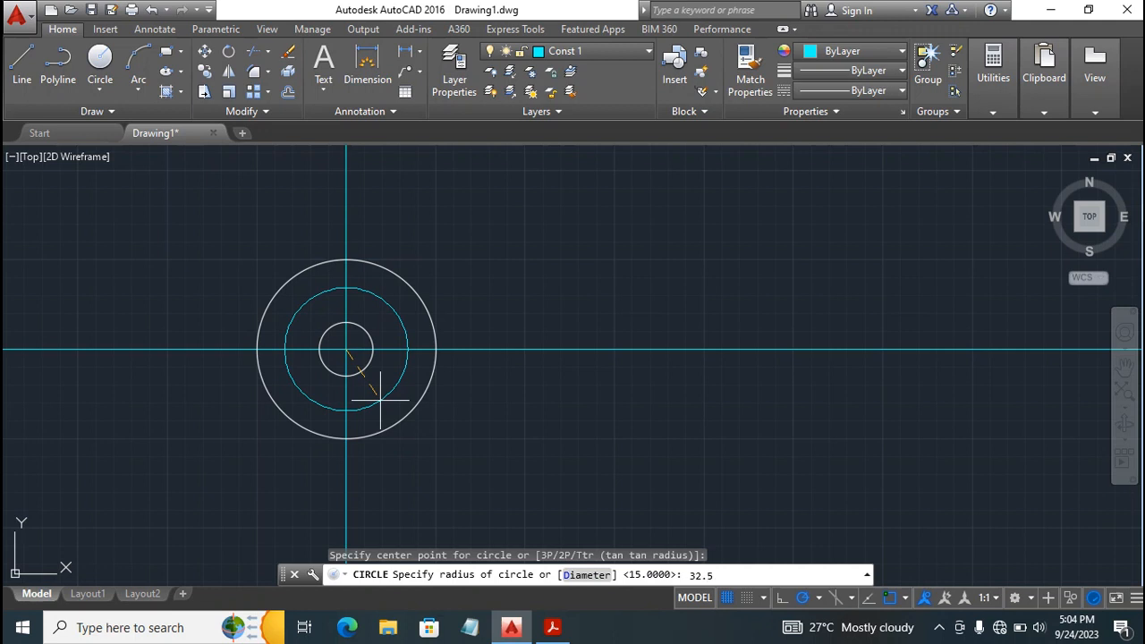
pyautogui.press('Return')
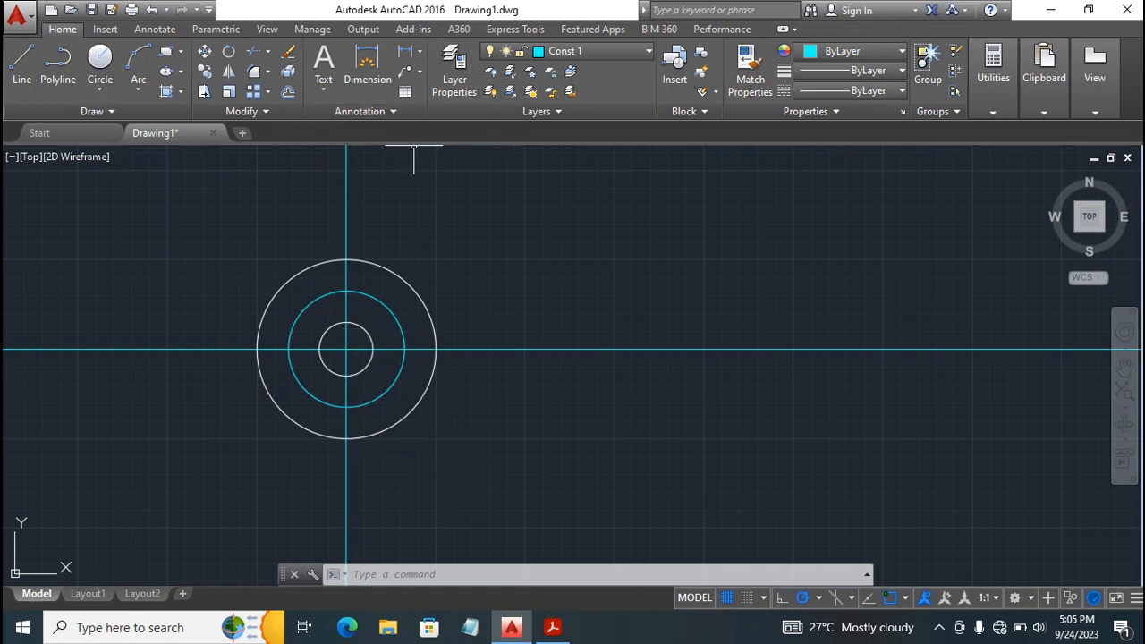
# Make layer 0 current and draw a circle of radius 11 at the lower intersection of the 32.5 radius circle and the vertical construction line.
pyautogui.click(609, 51)
pyautogui.click(586, 71)
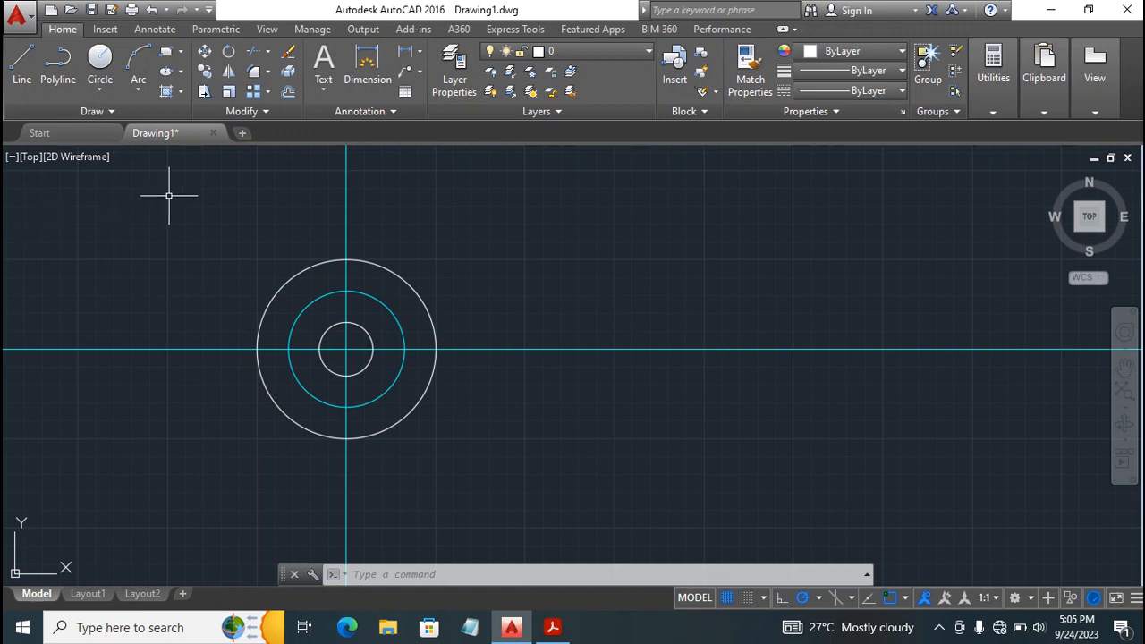
pyautogui.click(99, 58)
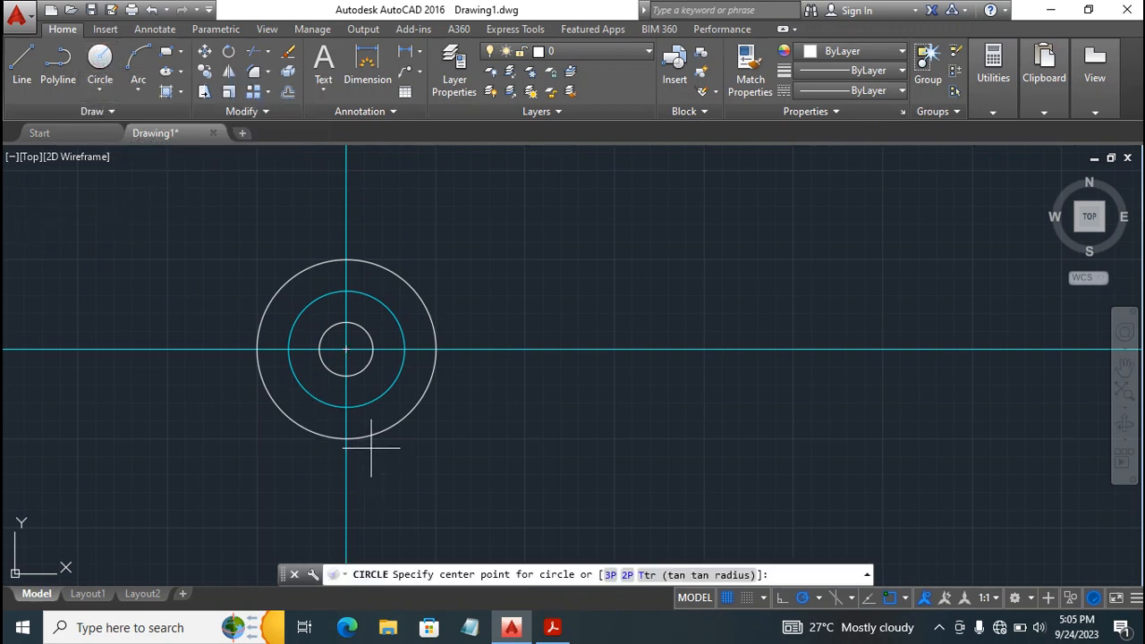
pyautogui.click(346, 407)
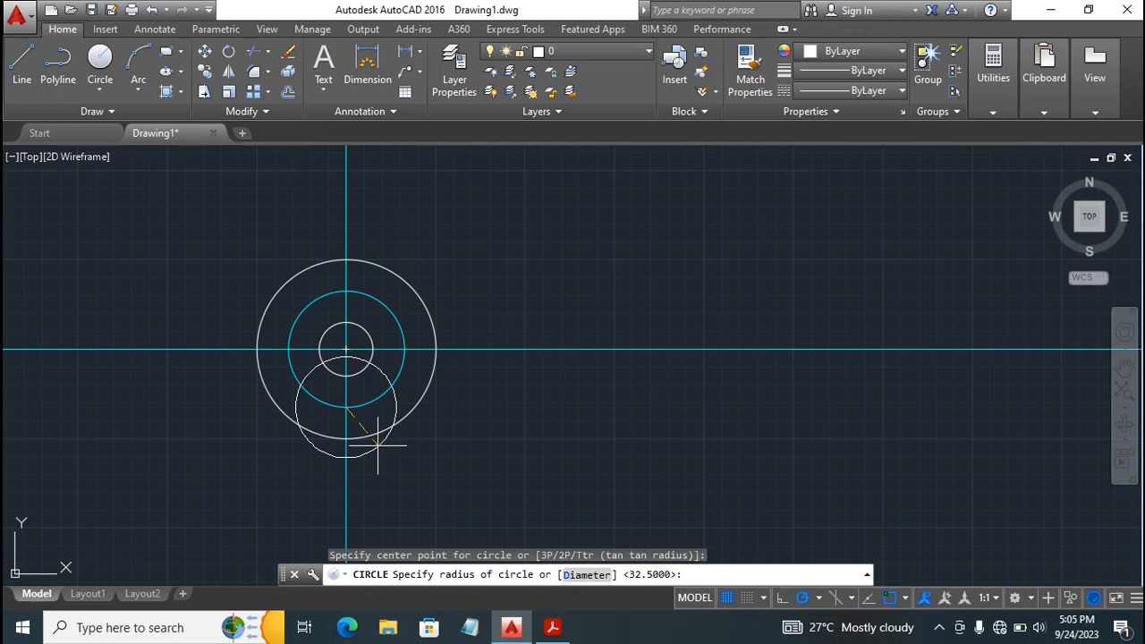
pyautogui.write('11')
pyautogui.press('Return')
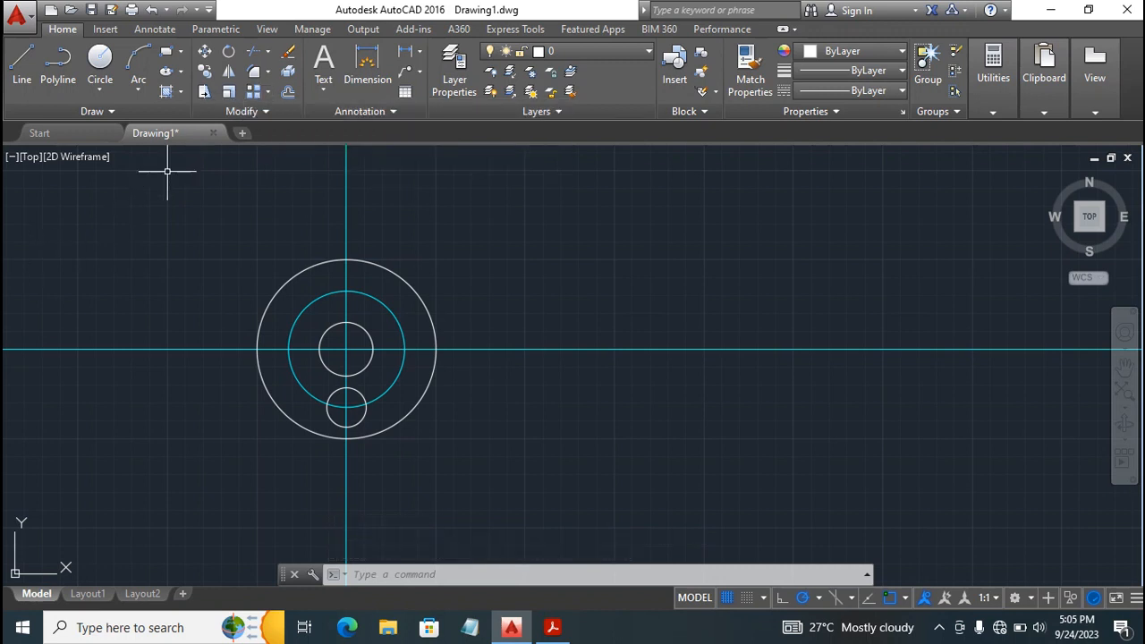
# Create an associative polar array of the small lower circle around the disc's center with 6 items filling 360 degrees.
pyautogui.click(267, 93)
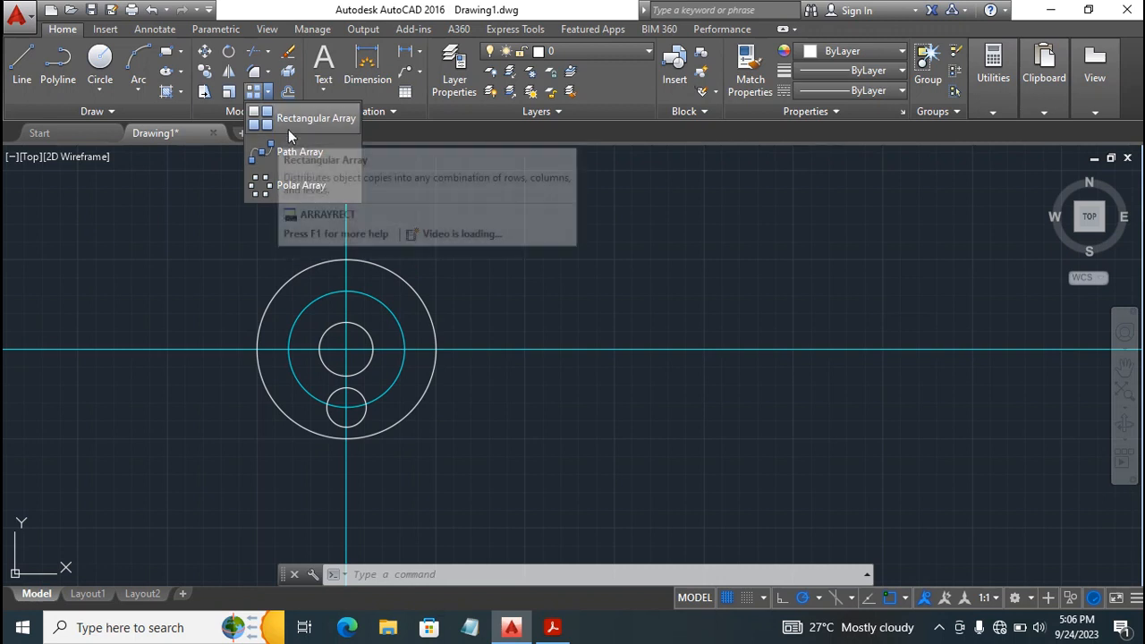
pyautogui.click(296, 187)
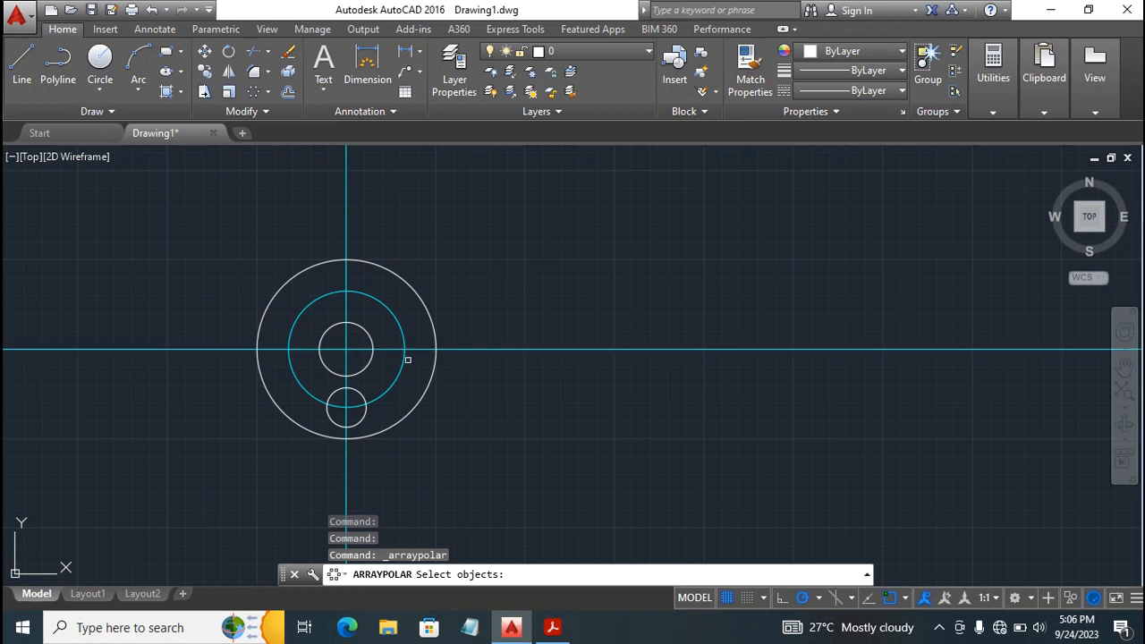
pyautogui.click(362, 417)
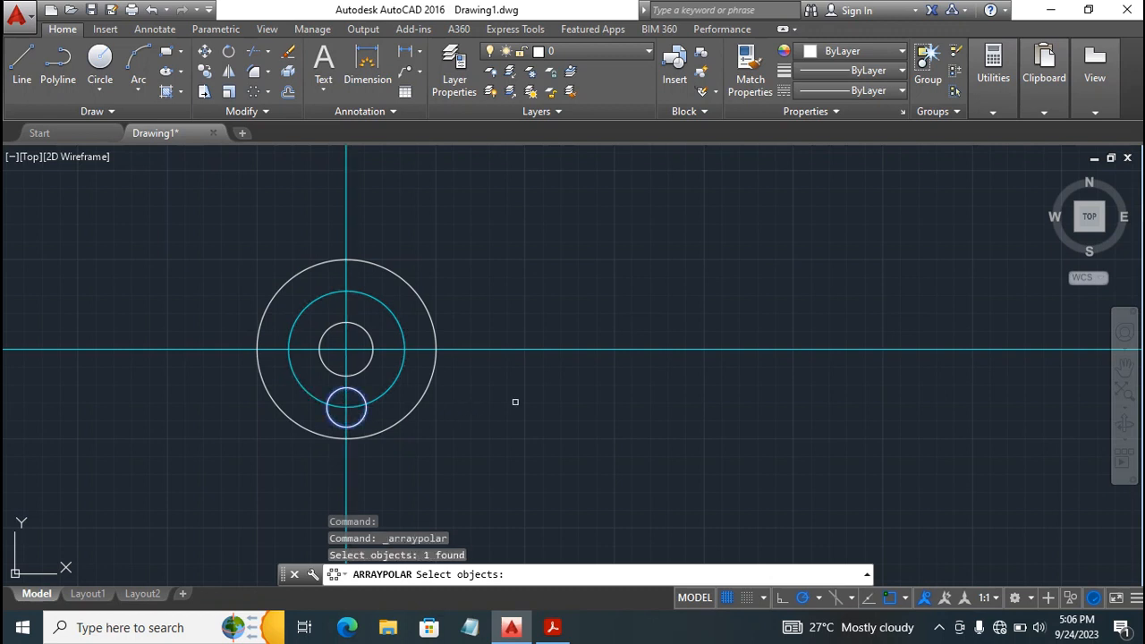
pyautogui.press('Return')
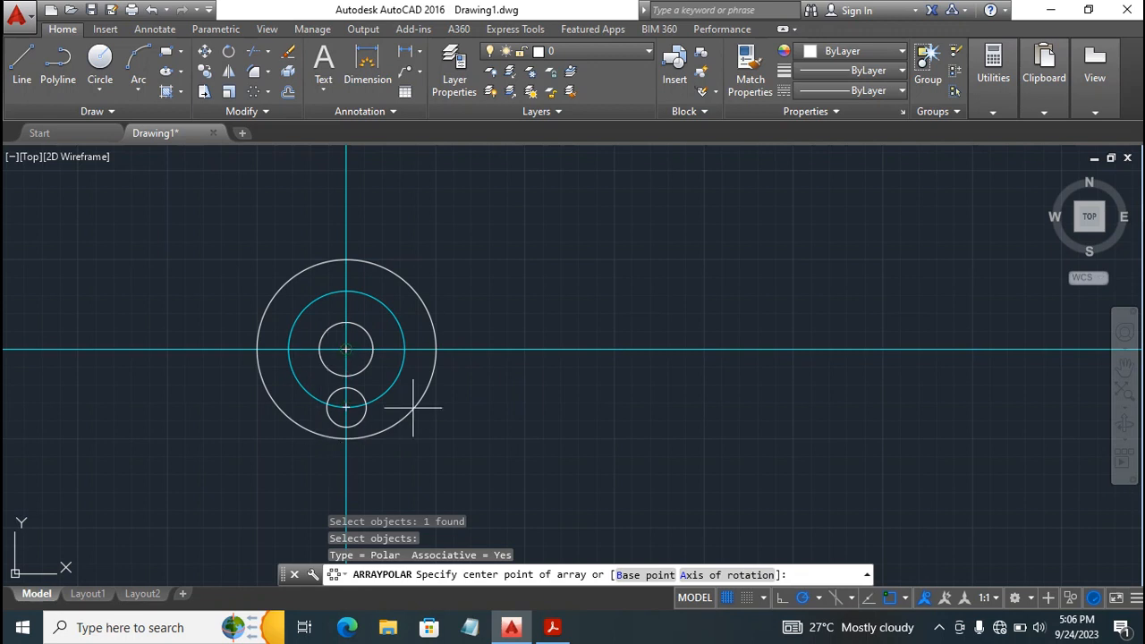
pyautogui.click(345, 349)
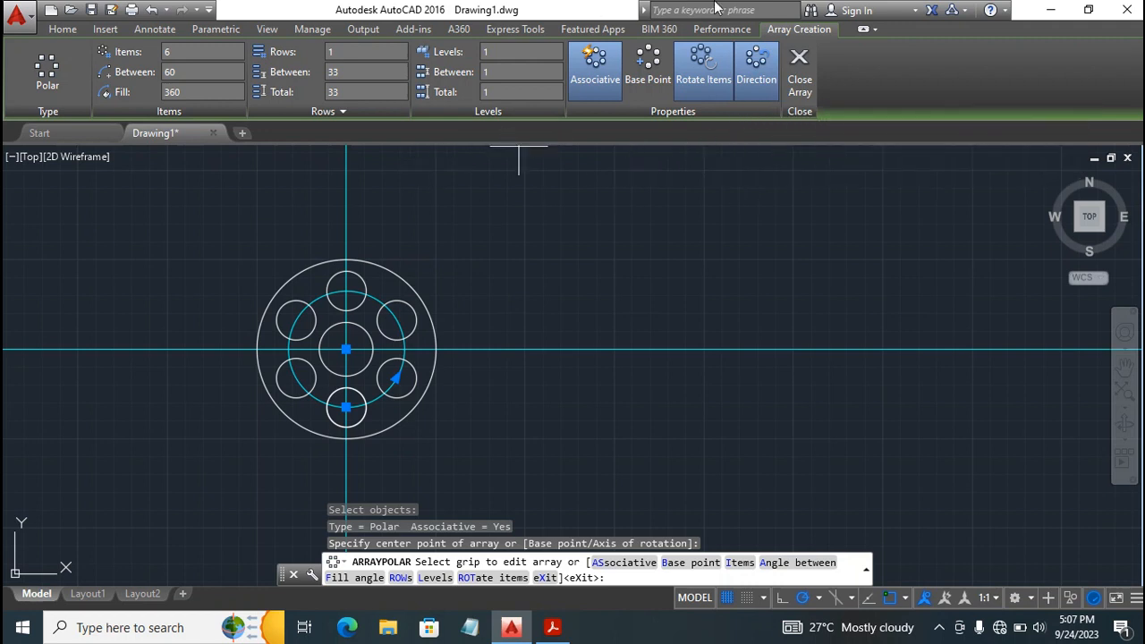
pyautogui.click(800, 72)
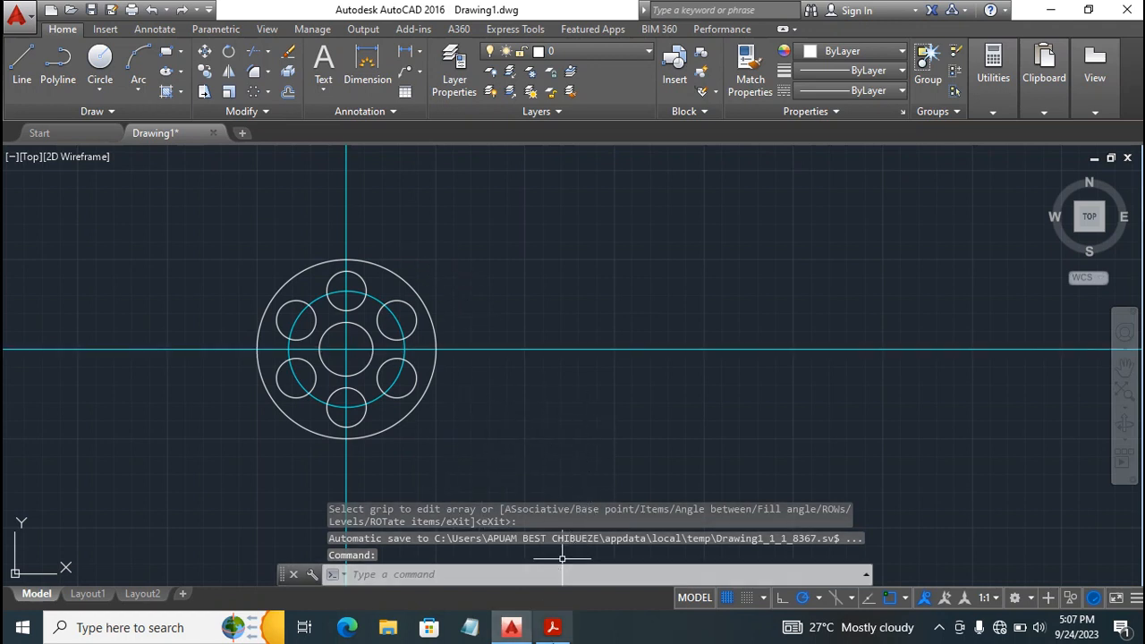
# Check the arm radii in the Acrobat reference PDF and draw a circle of radius 115 from the disc's center in AutoCAD.
pyautogui.click(551, 627)
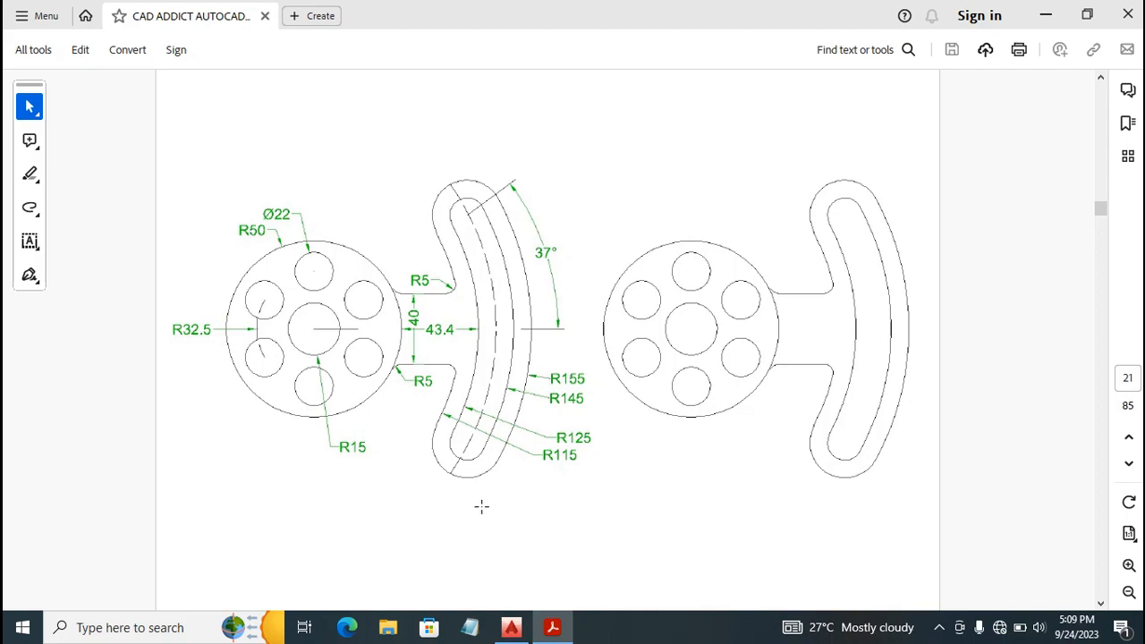
pyautogui.click(511, 628)
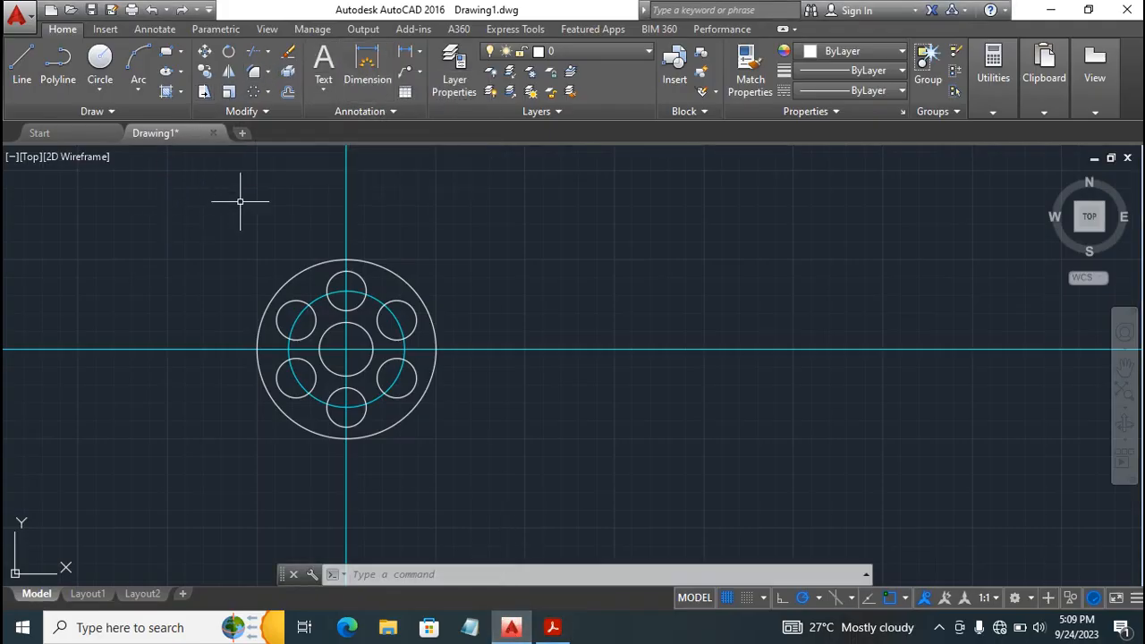
pyautogui.click(100, 60)
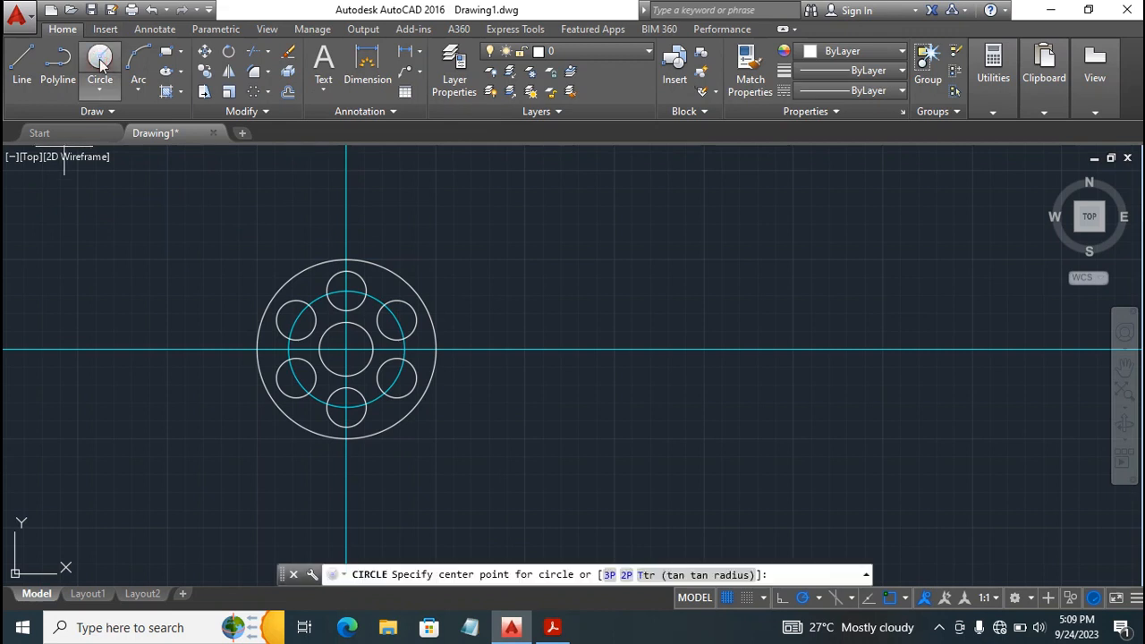
pyautogui.click(346, 348)
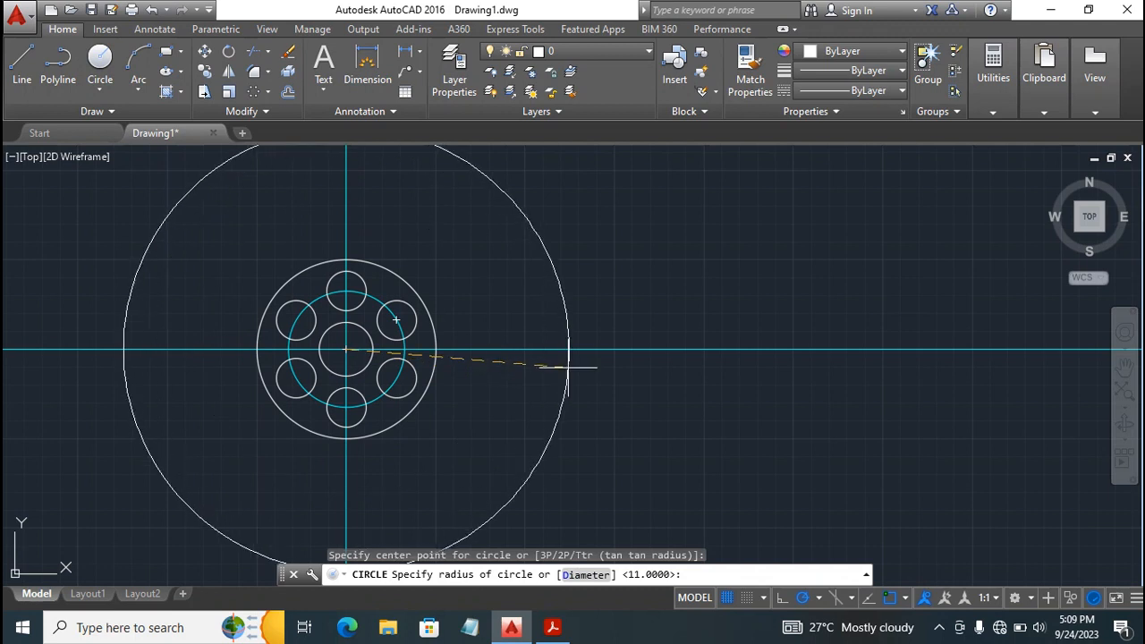
pyautogui.write('115')
pyautogui.press('Return')
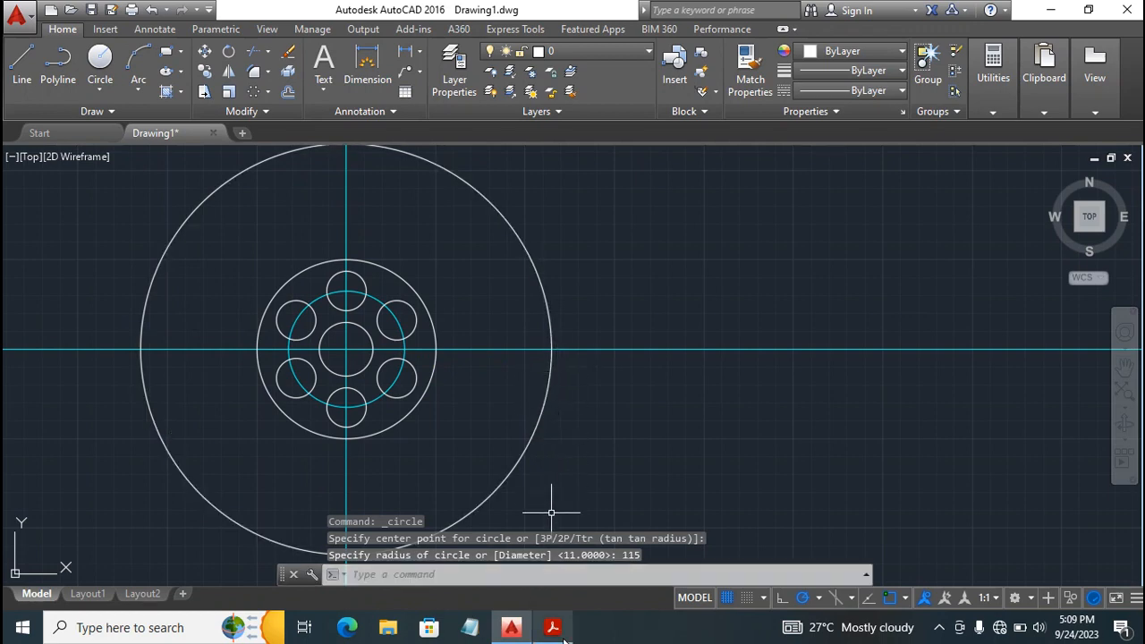
# Check the arm radii in the Acrobat reference PDF and offset the 115 radius circle outward by 10 in AutoCAD.
pyautogui.moveTo(561, 635)
pyautogui.click(567, 586)
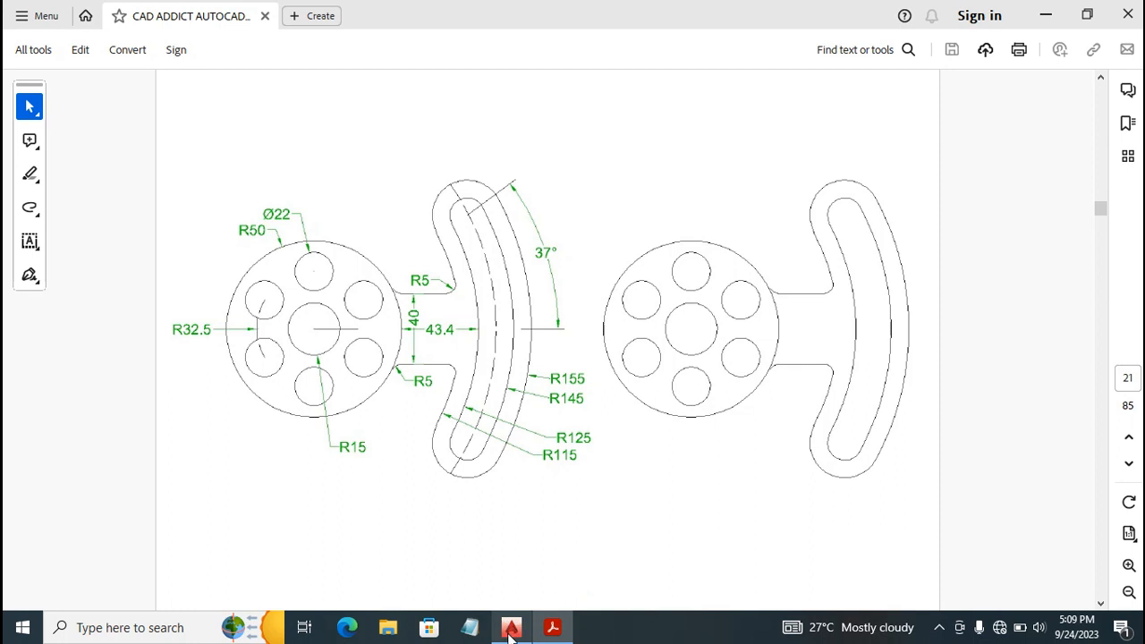
pyautogui.moveTo(510, 631)
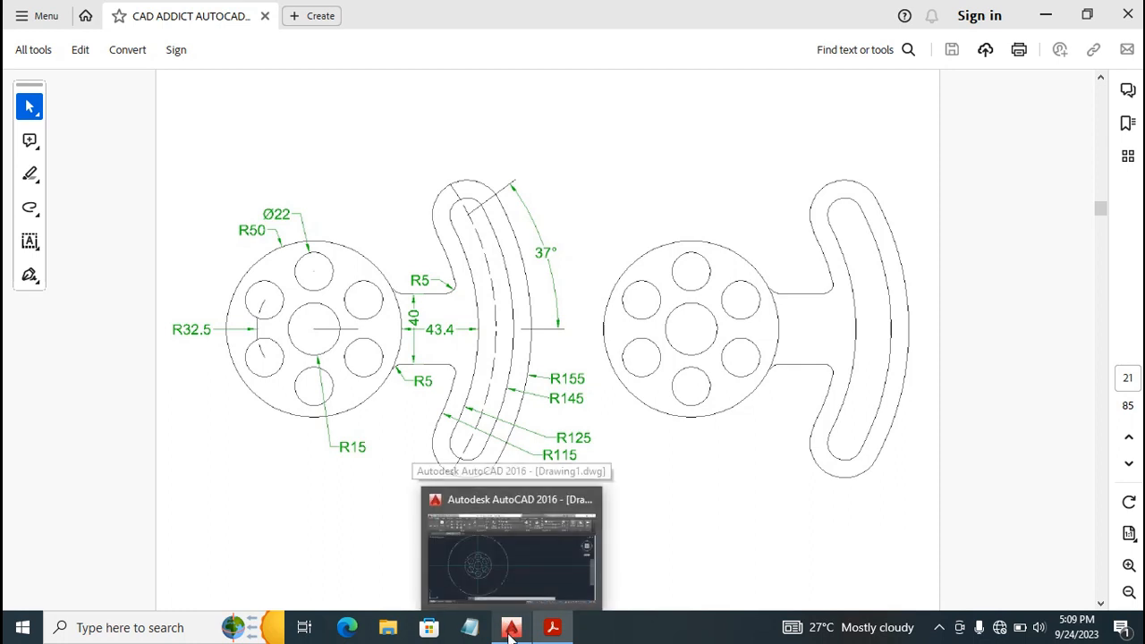
pyautogui.click(511, 631)
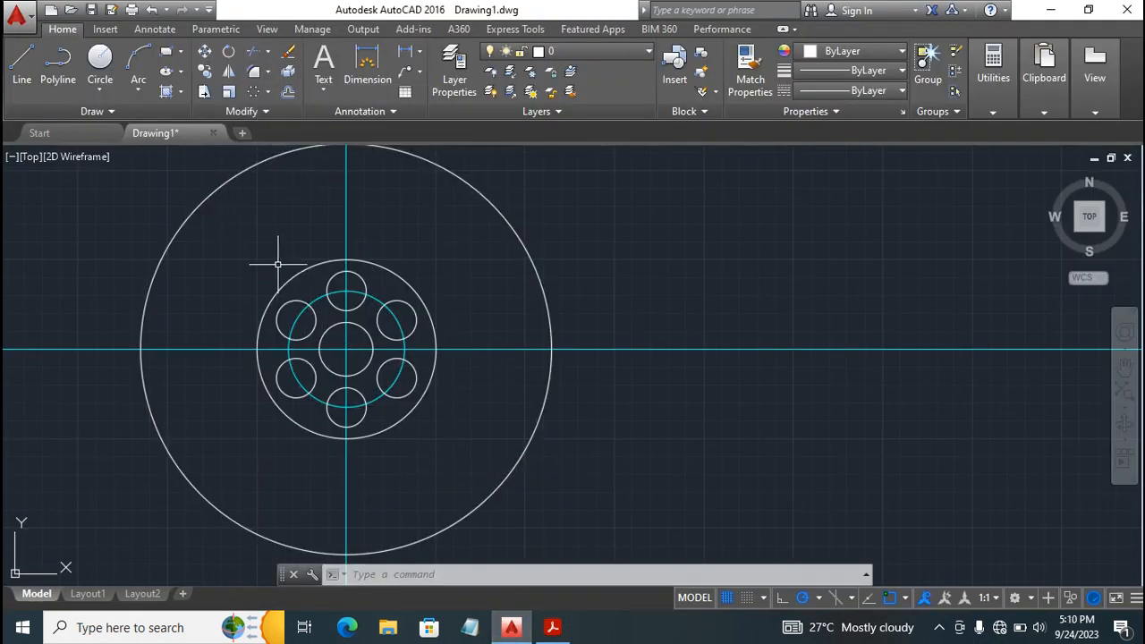
pyautogui.click(287, 92)
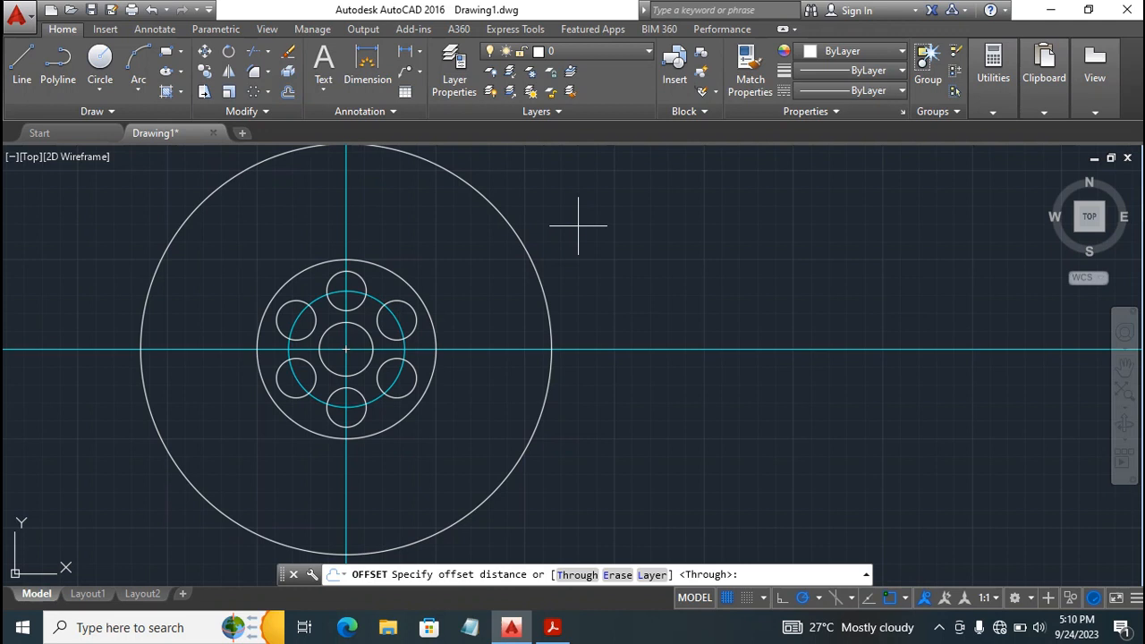
pyautogui.write('10')
pyautogui.press('Return')
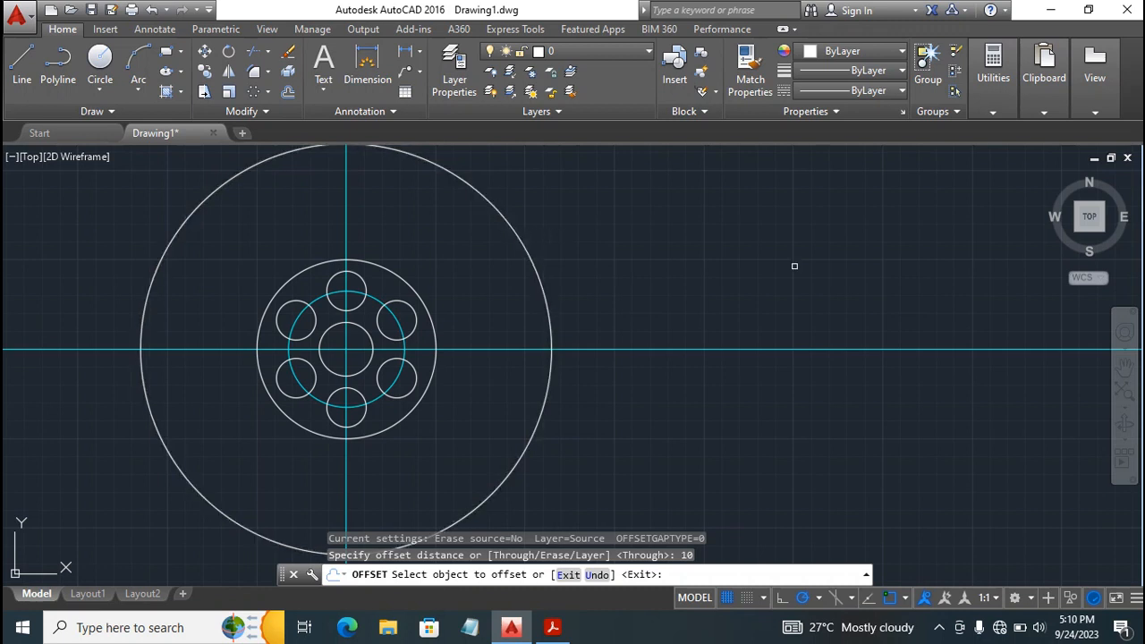
pyautogui.click(526, 249)
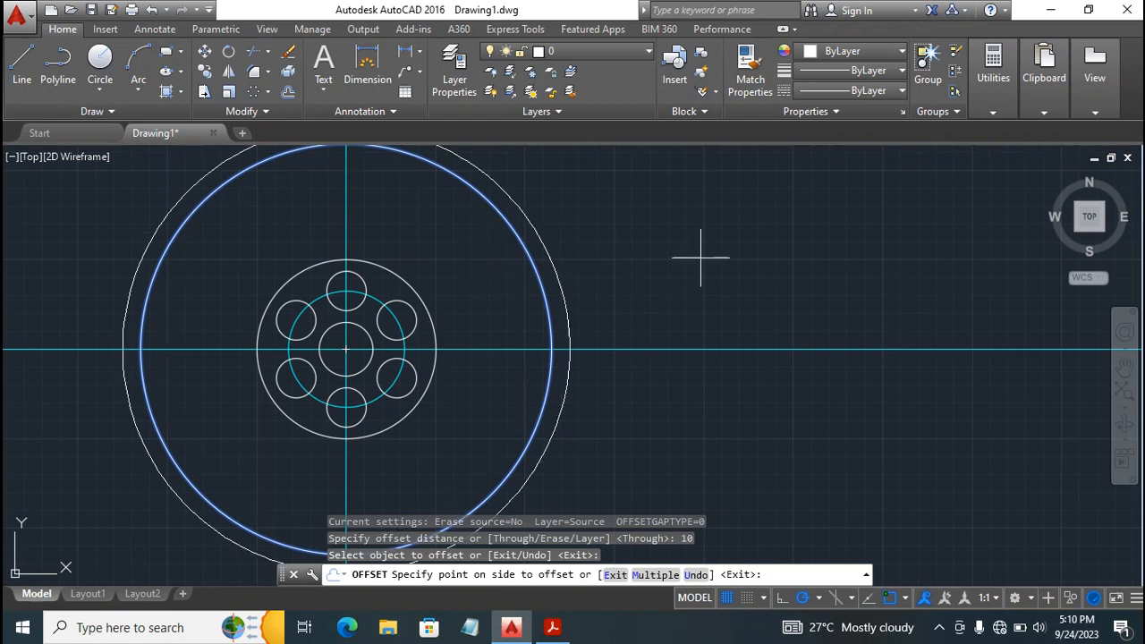
pyautogui.click(615, 273)
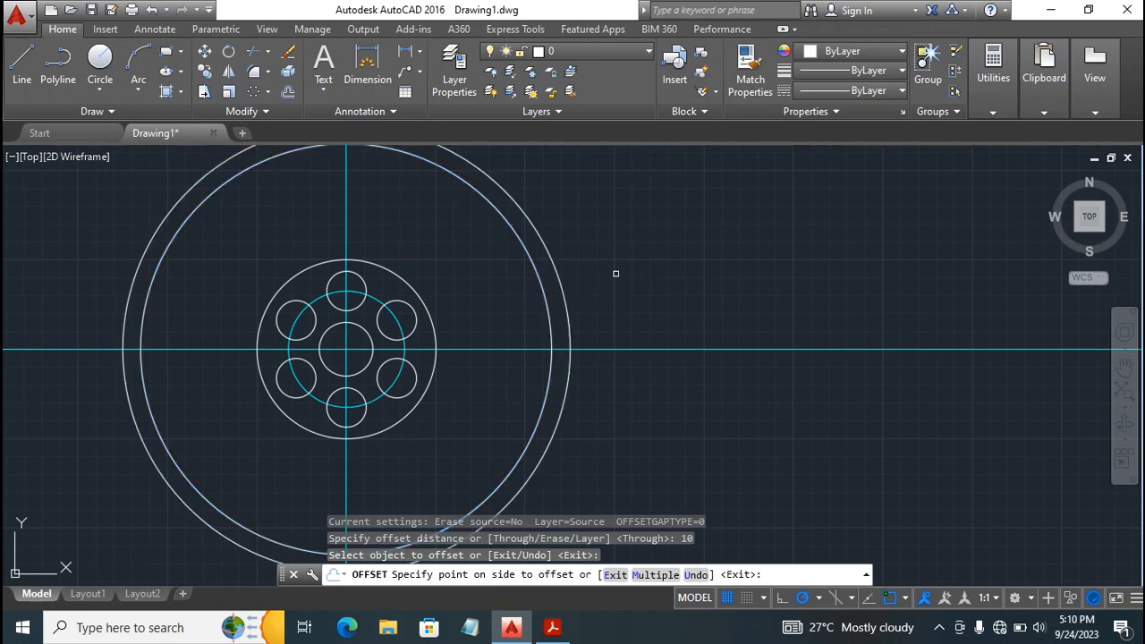
# Consult the arm dimensions in the Acrobat PDF and offset the 125 radius circle outward by 10 in AutoCAD.
pyautogui.click(553, 624)
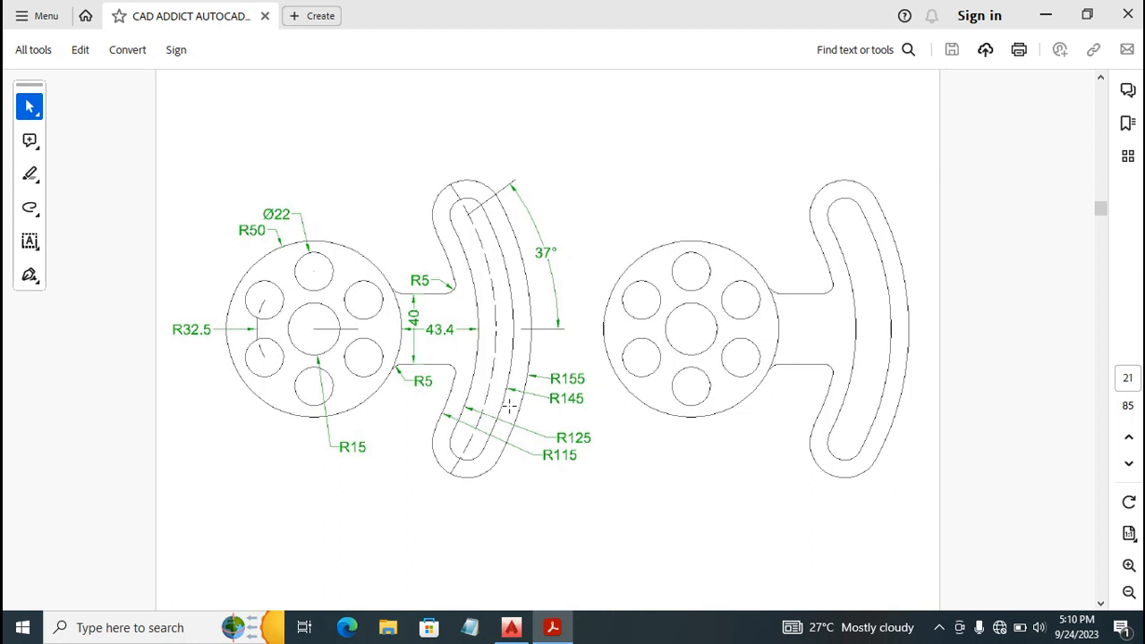
pyautogui.moveTo(517, 632)
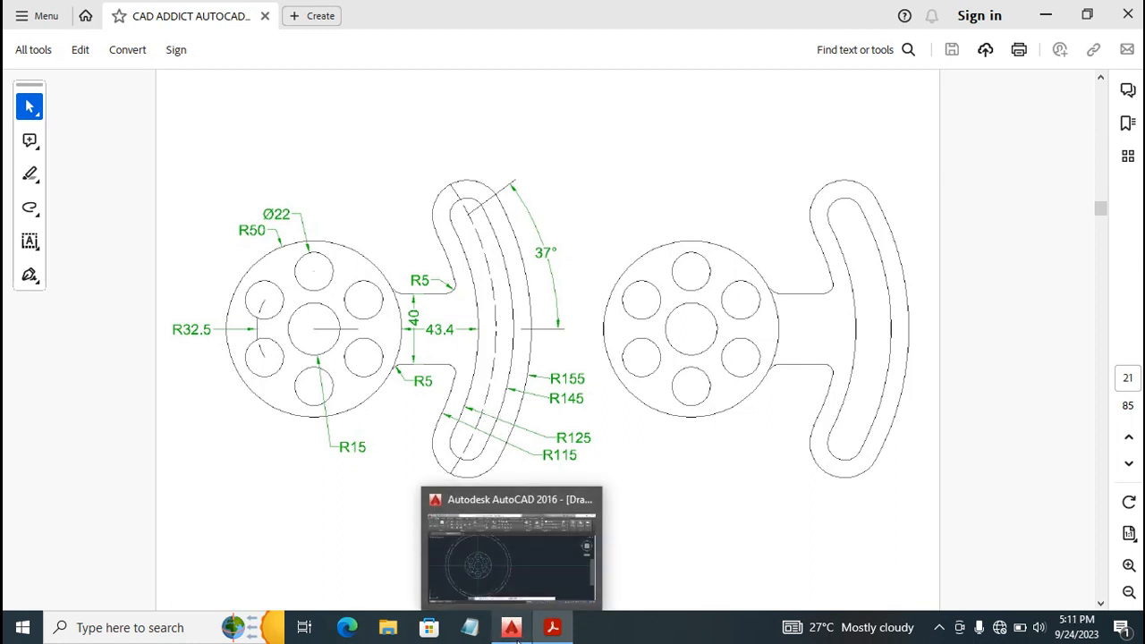
pyautogui.click(501, 550)
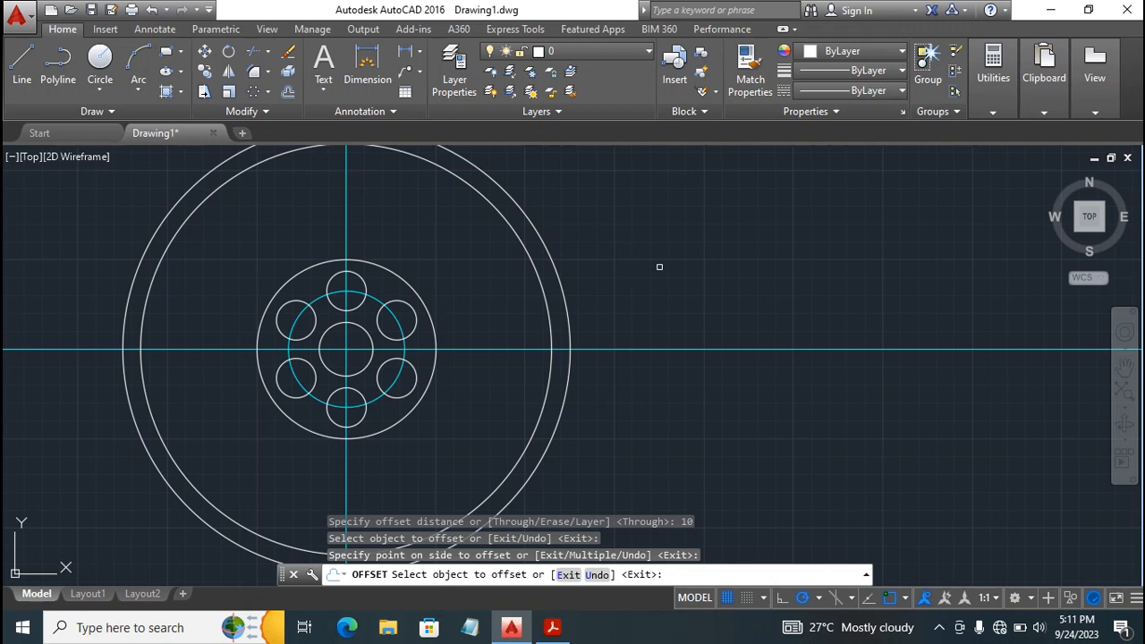
pyautogui.click(556, 267)
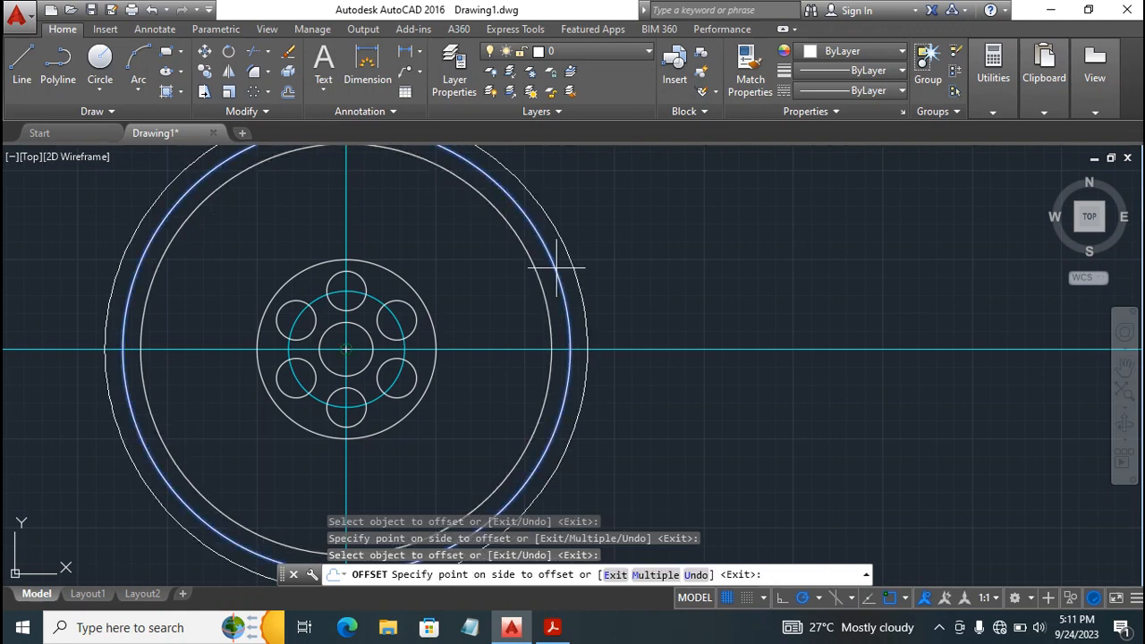
pyautogui.click(709, 265)
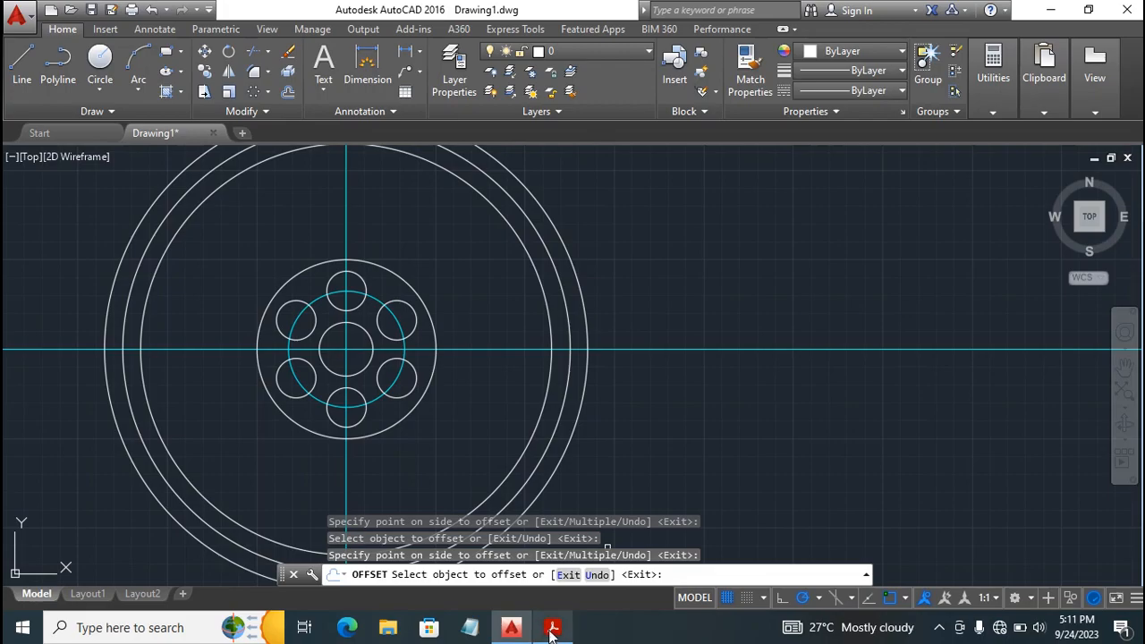
# Recheck the slot radii in the Acrobat PDF and offset the slot's centerline circle, currently outermost, outward by 10 in AutoCAD.
pyautogui.click(554, 563)
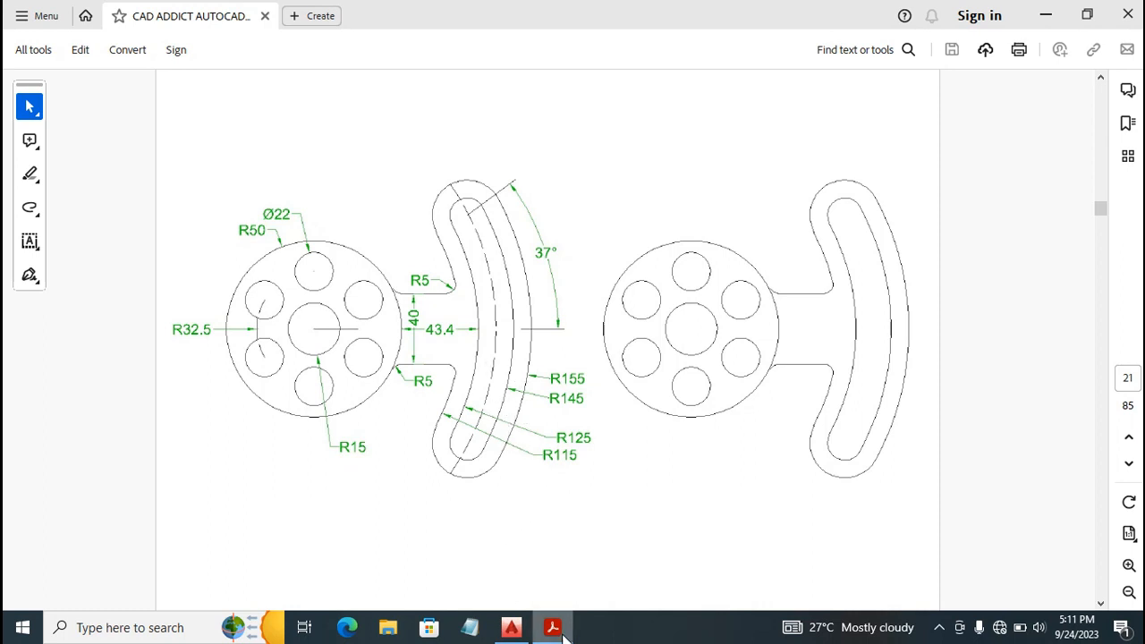
pyautogui.moveTo(564, 633)
pyautogui.moveTo(513, 631)
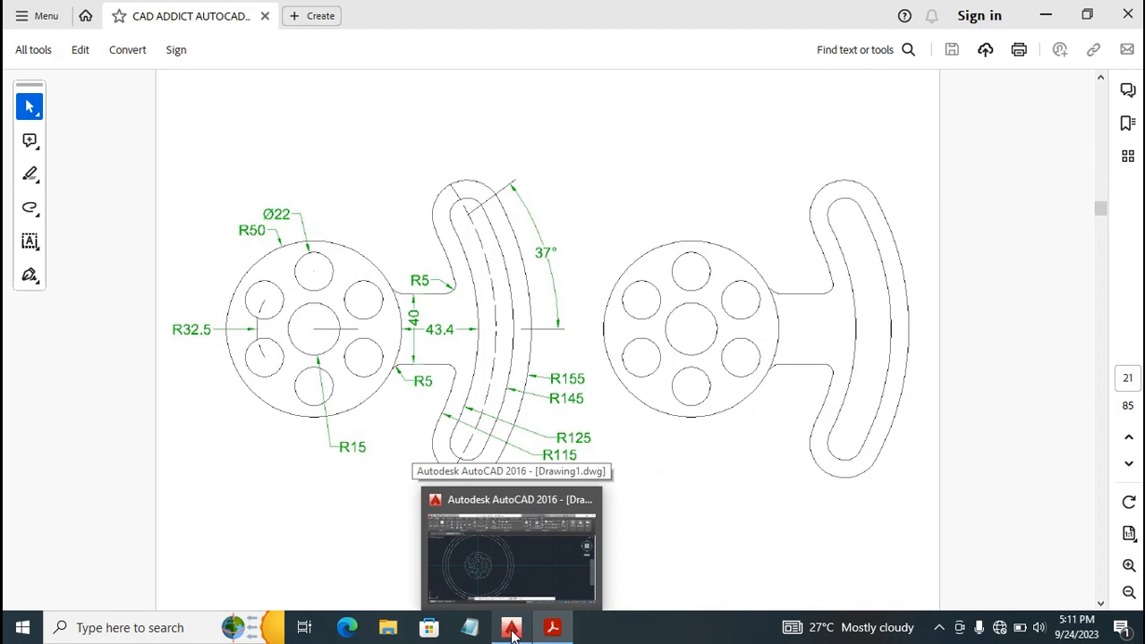
pyautogui.click(512, 632)
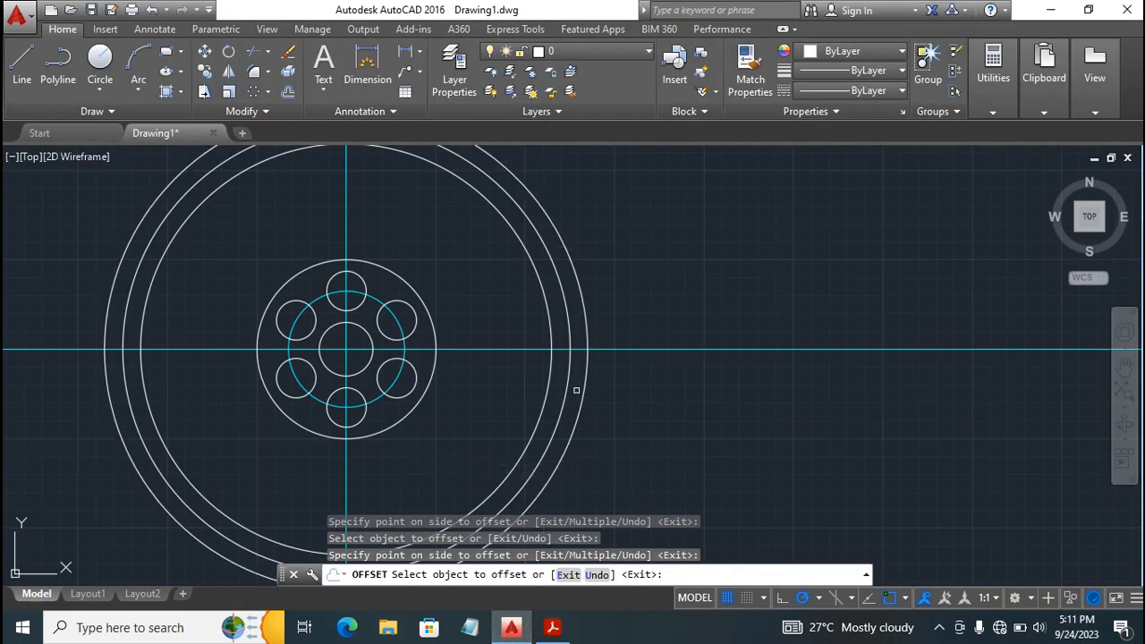
pyautogui.click(560, 241)
pyautogui.click(613, 244)
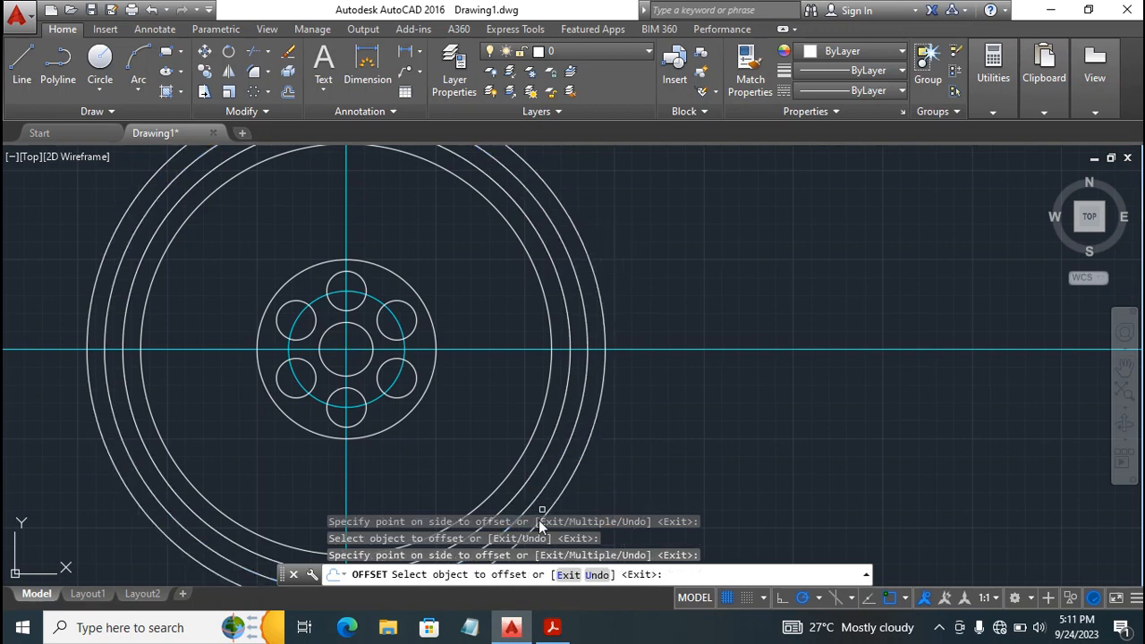
# Offset the 145 radius circle outward by 10 in AutoCAD, checking the arm's dimensions against the Acrobat reference PDF.
pyautogui.click(554, 629)
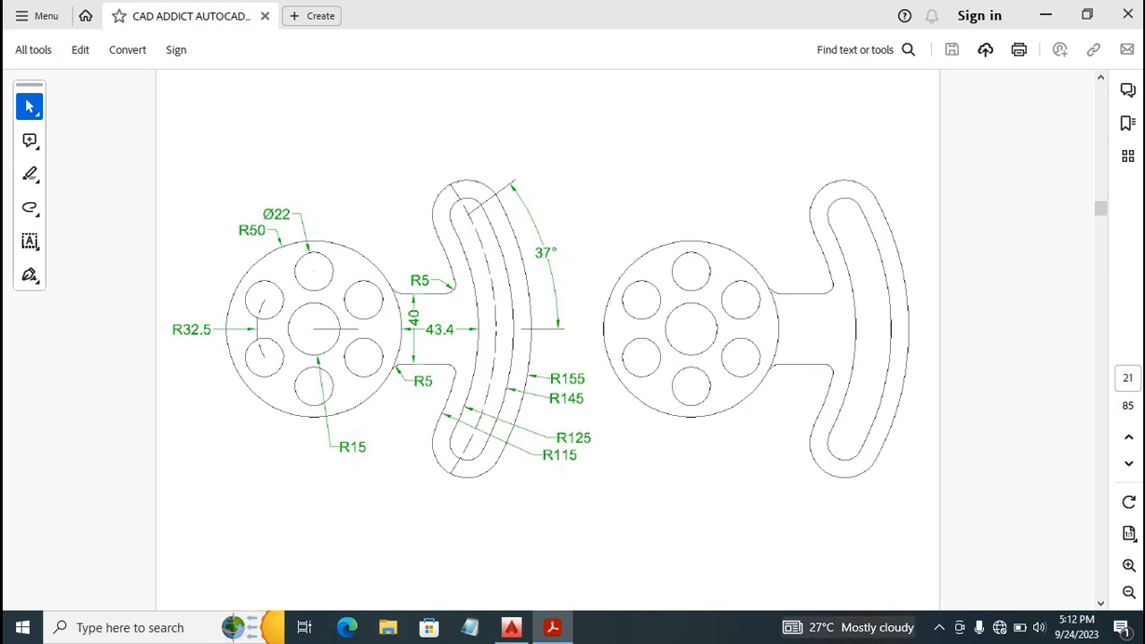
pyautogui.click(501, 636)
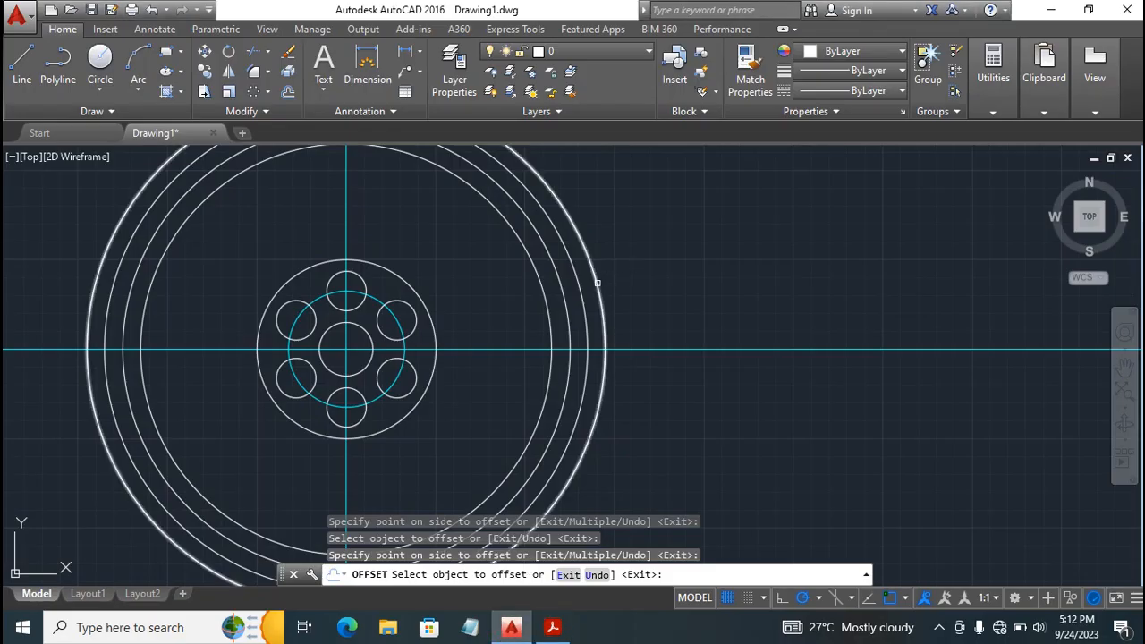
pyautogui.click(597, 283)
pyautogui.click(658, 278)
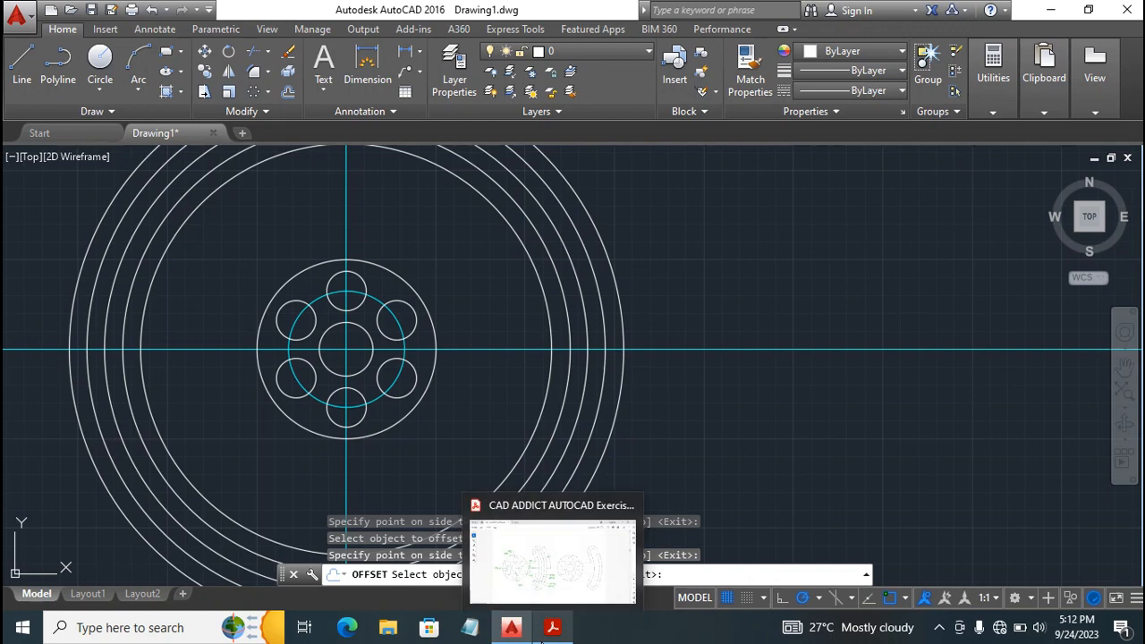
pyautogui.click(551, 633)
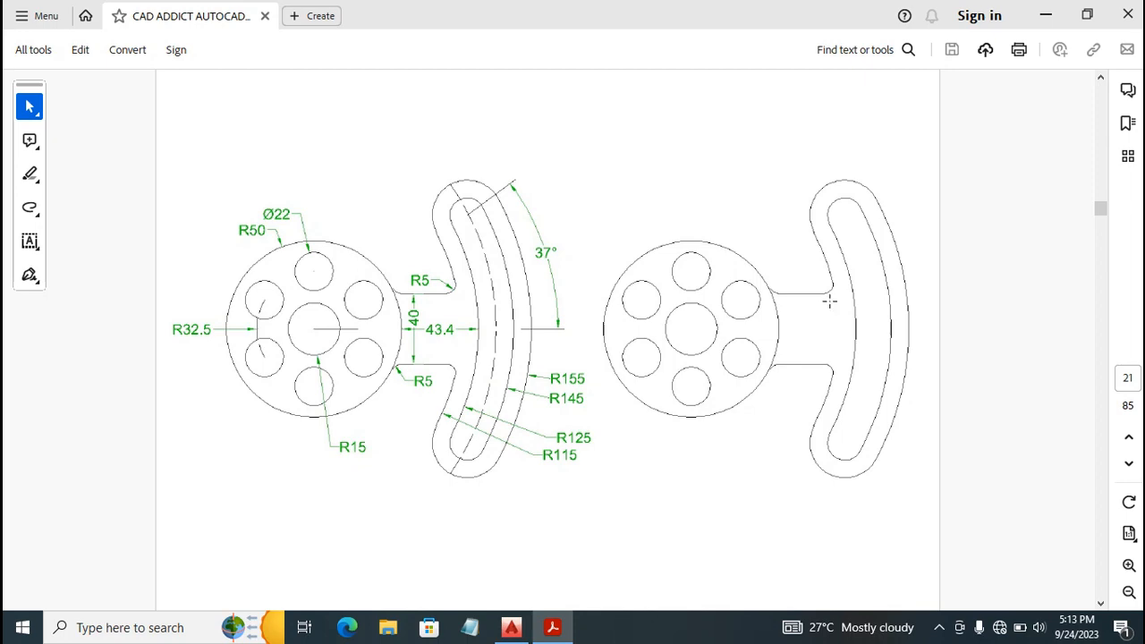
pyautogui.click(511, 627)
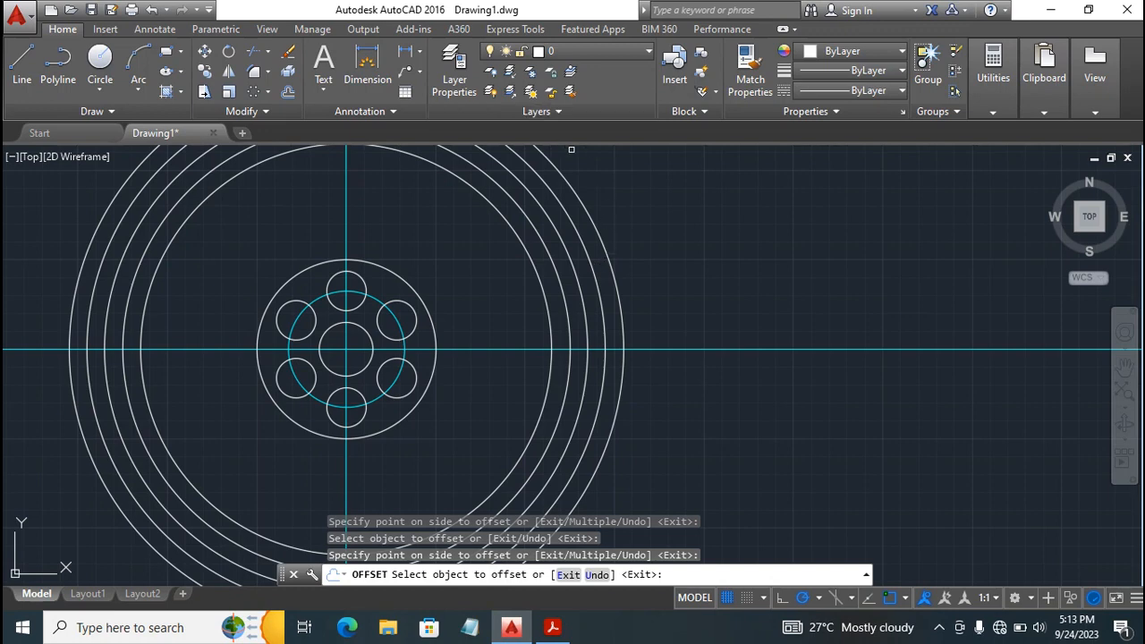
pyautogui.press('Escape')
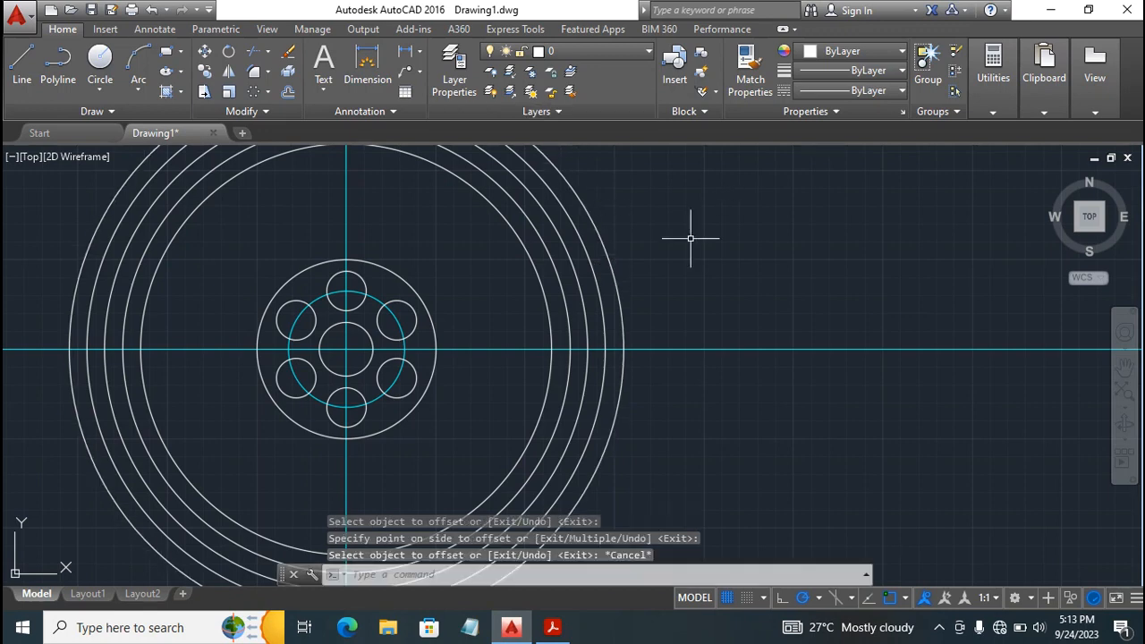
# Make layer Const 1 current and draw a construction line at 37 degrees through the disc's center.
pyautogui.click(598, 52)
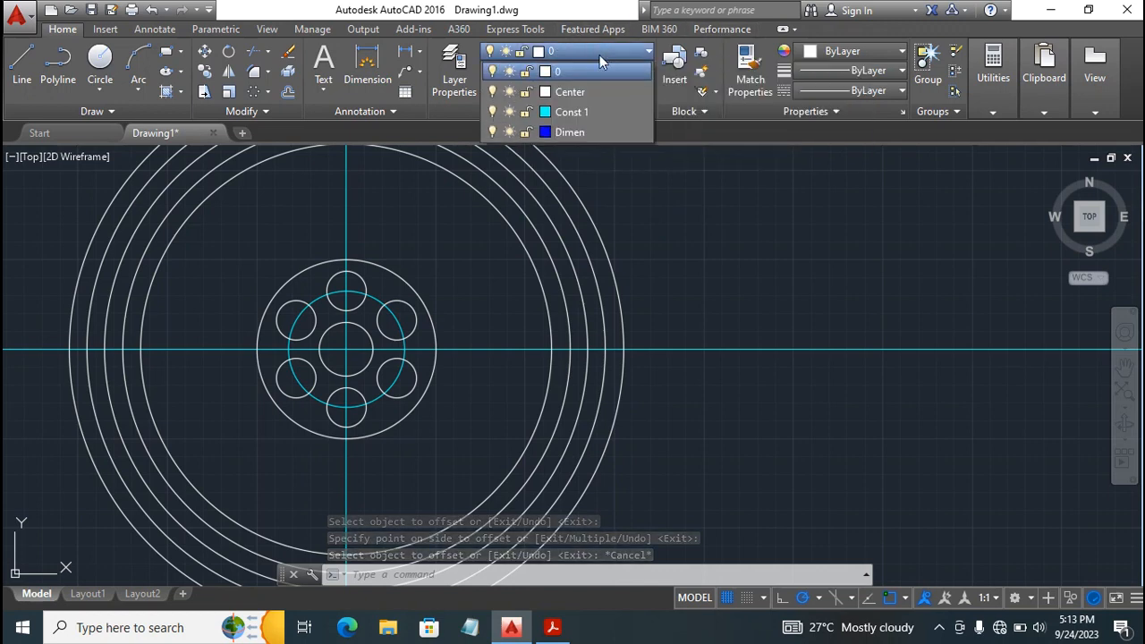
pyautogui.click(570, 111)
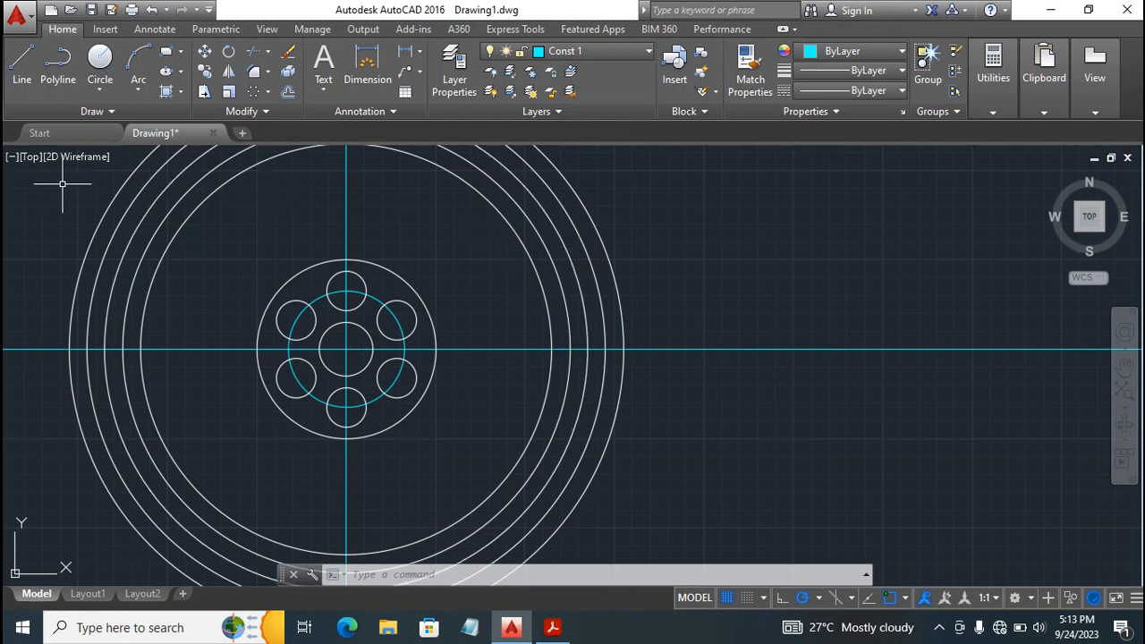
pyautogui.click(113, 114)
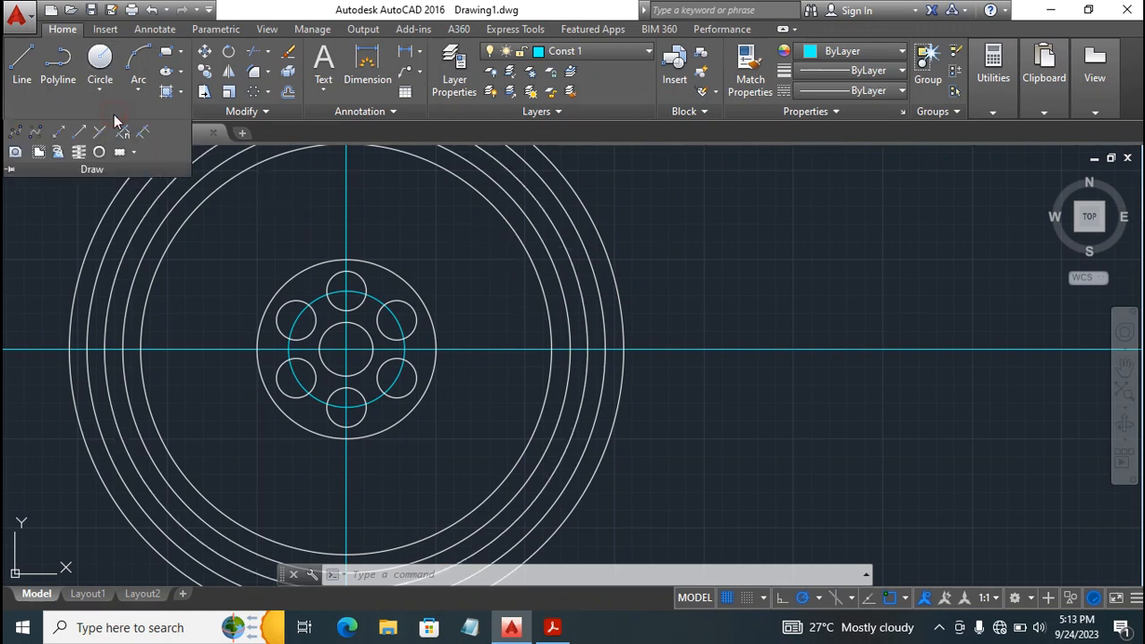
pyautogui.click(61, 133)
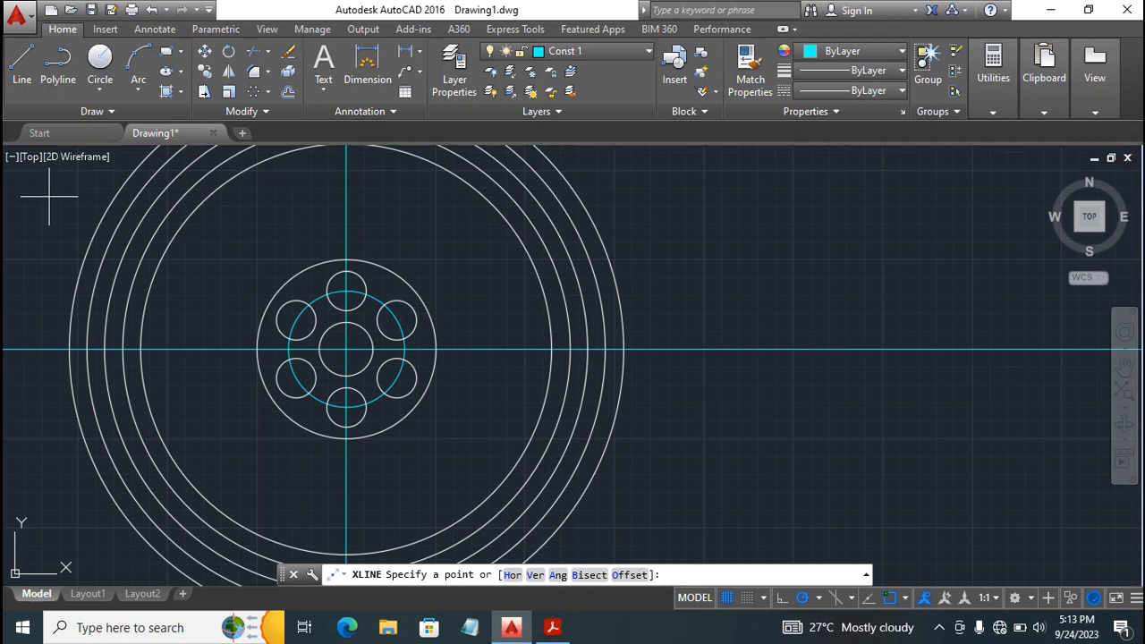
pyautogui.write('a')
pyautogui.press('Return')
pyautogui.write('3')
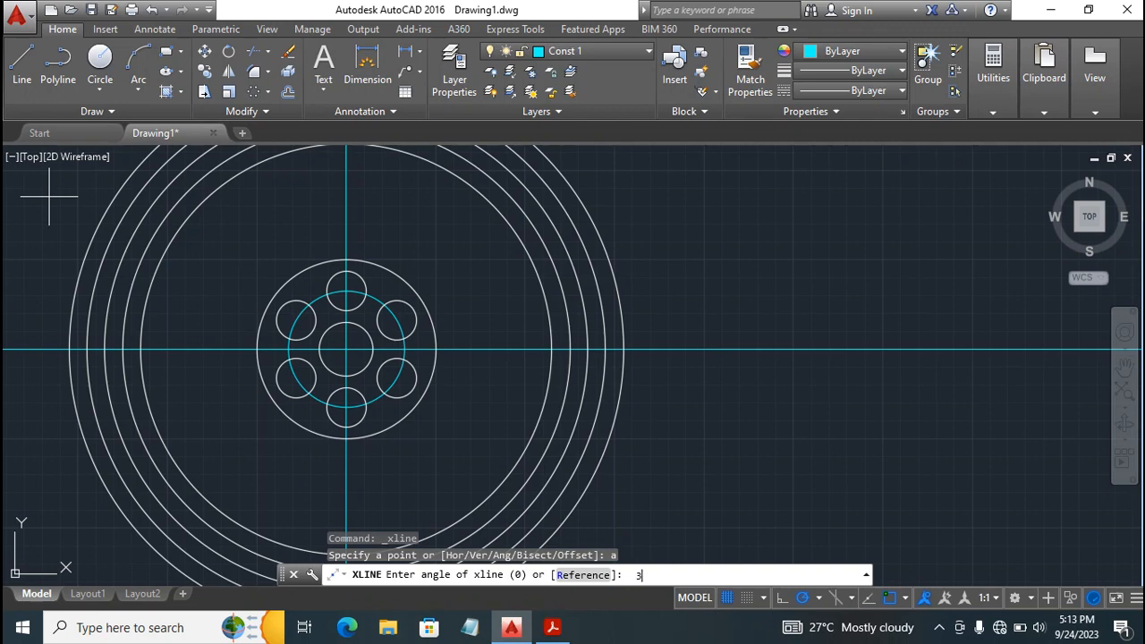
pyautogui.write('7')
pyautogui.press('Return')
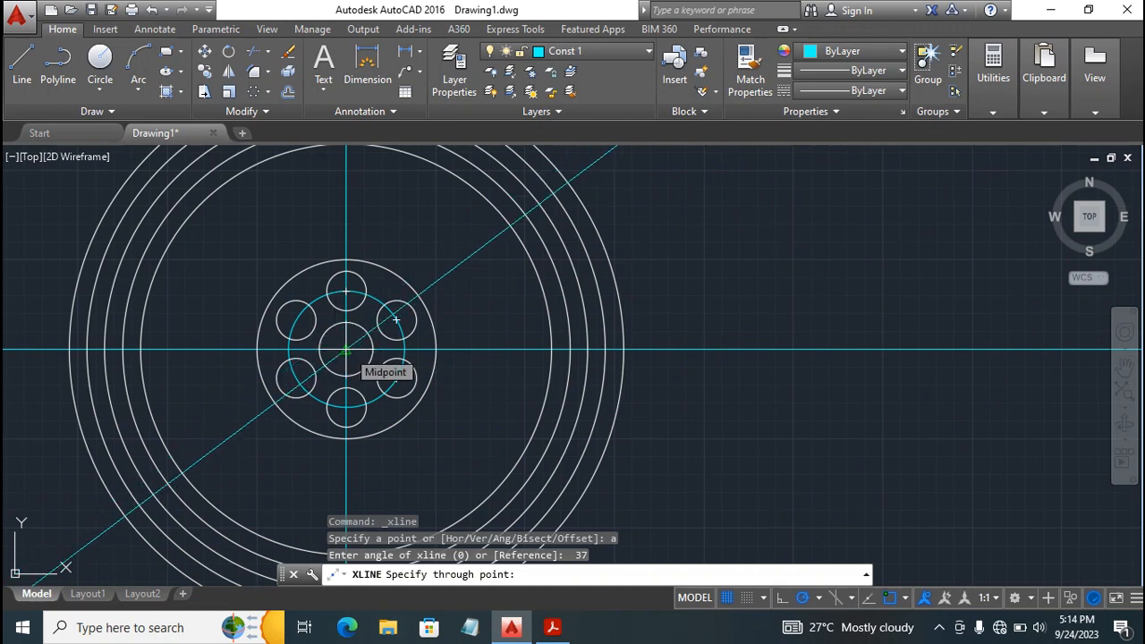
pyautogui.click(395, 320)
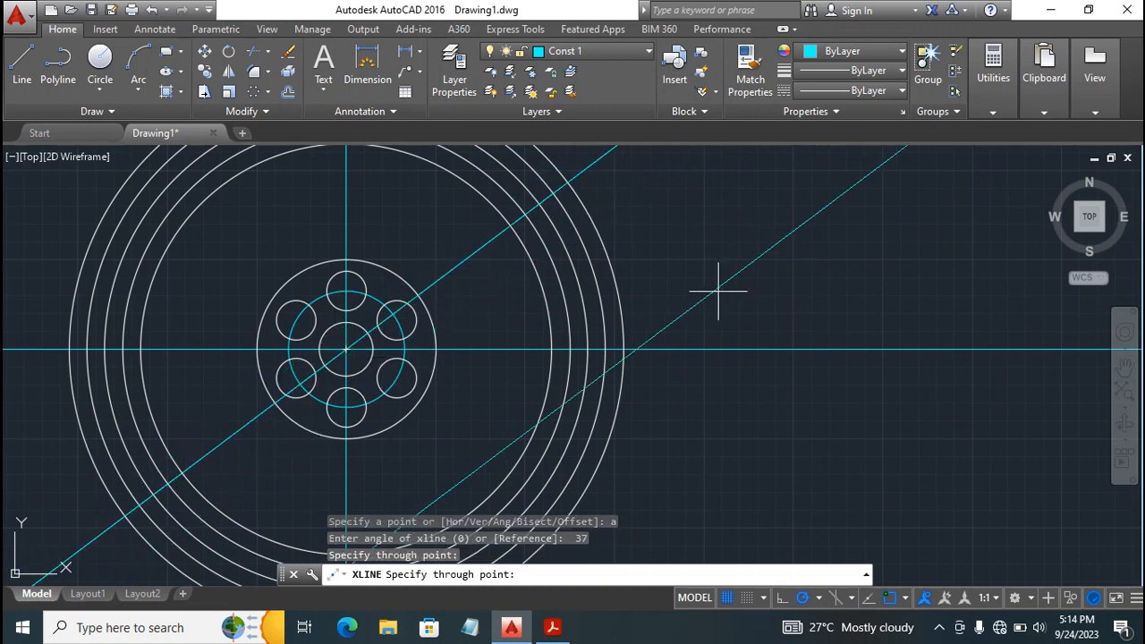
pyautogui.press('Escape')
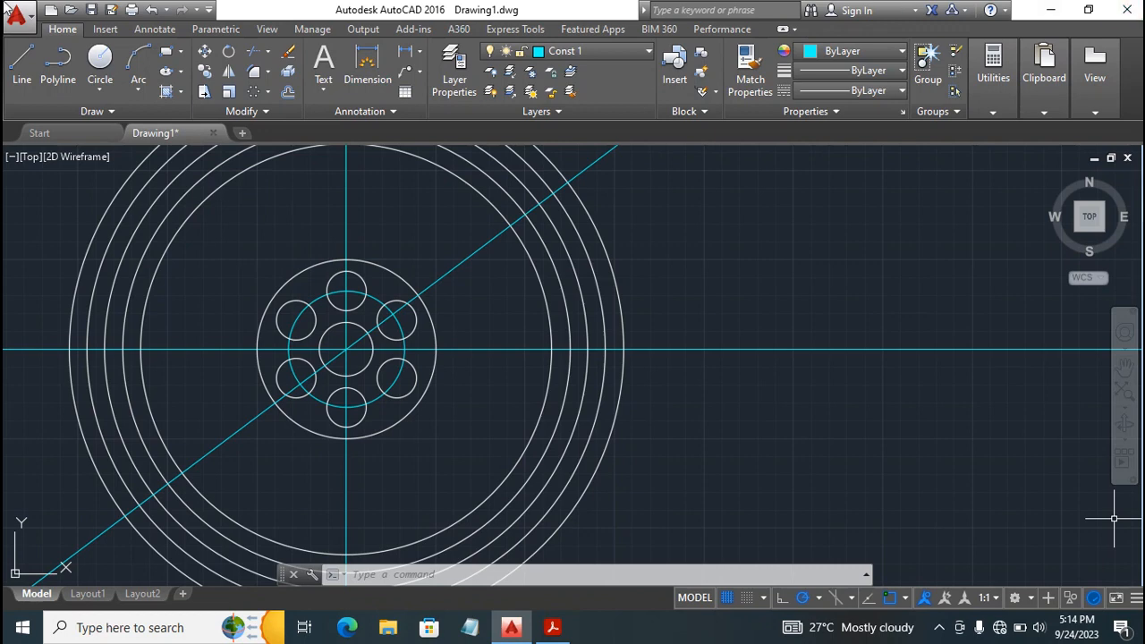
# Draw a second construction line at -37 degrees through the disc's center.
pyautogui.click(92, 112)
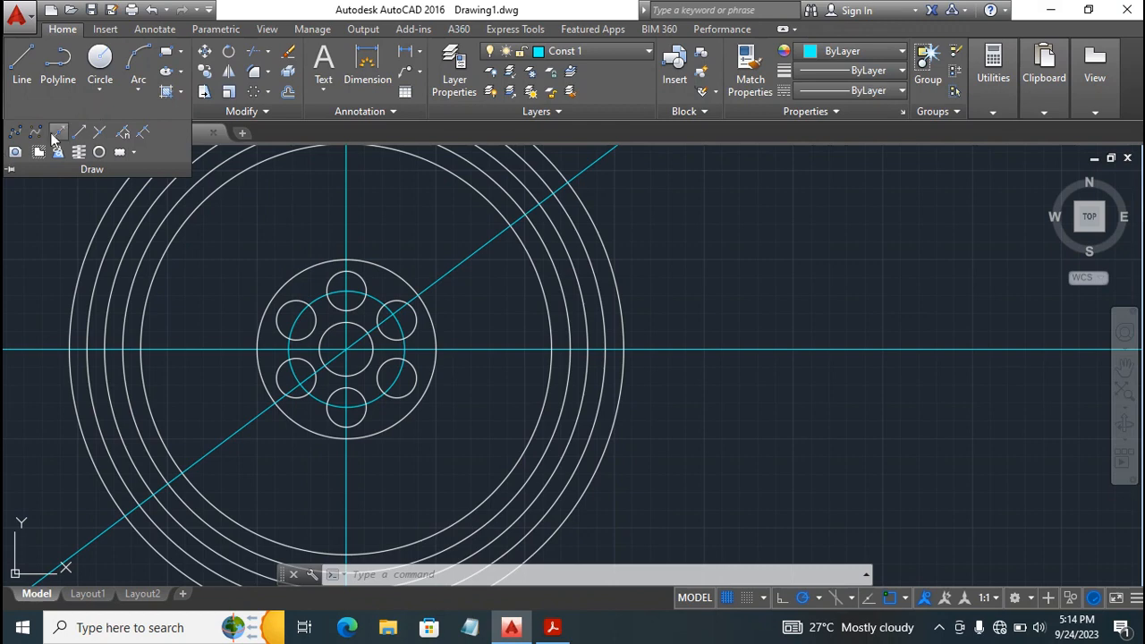
pyautogui.click(60, 132)
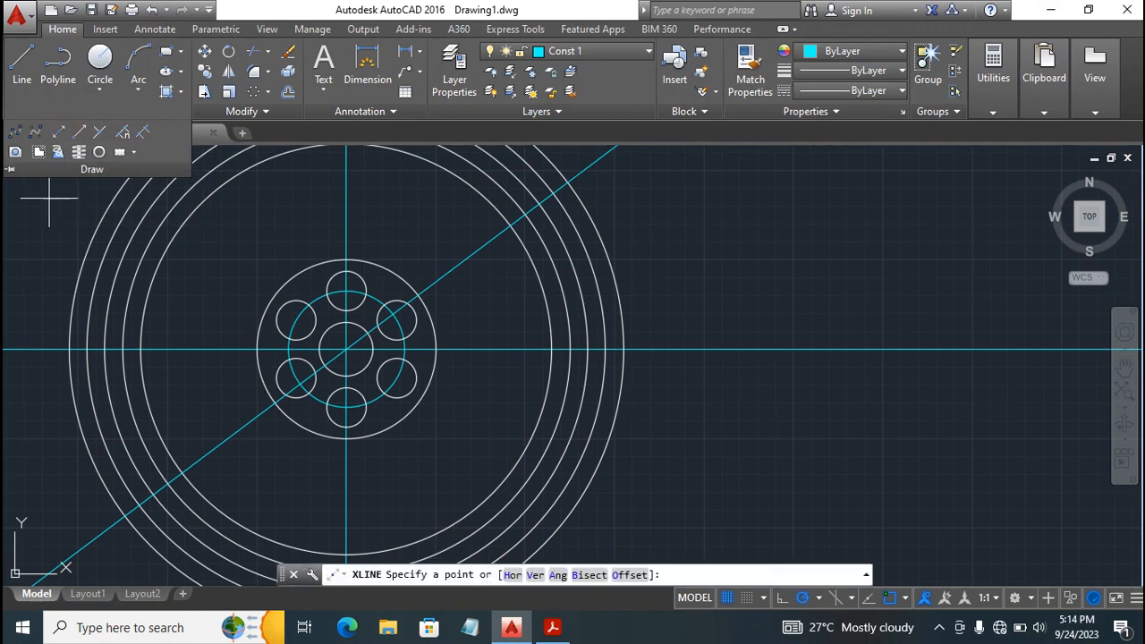
pyautogui.write('a')
pyautogui.press('Return')
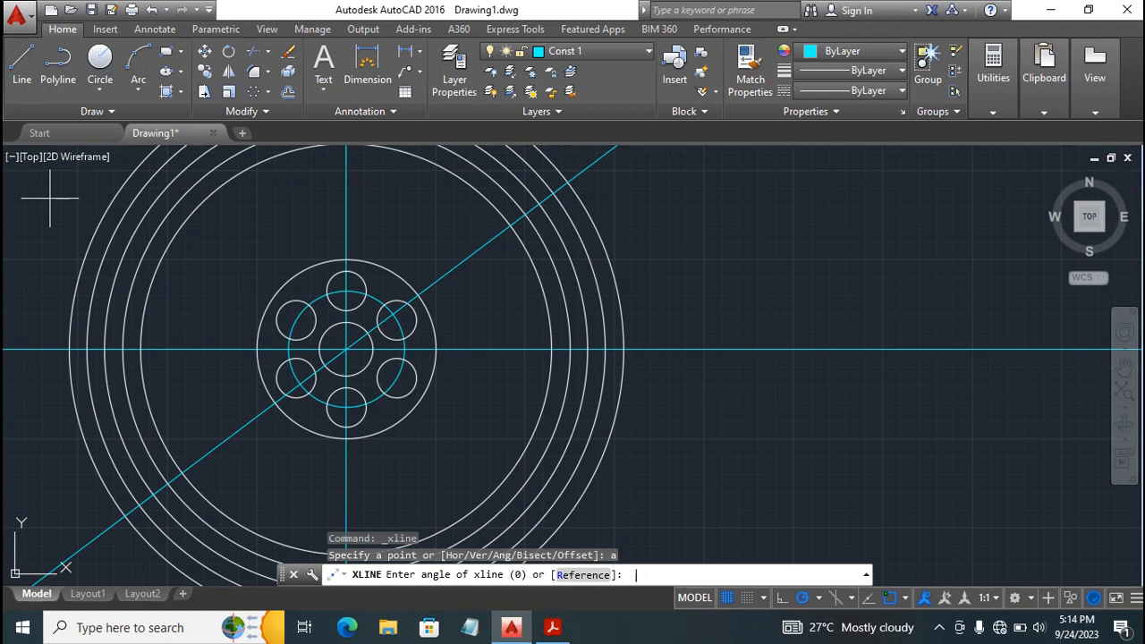
pyautogui.write('/')
pyautogui.press('BackSpace')
pyautogui.write('-37')
pyautogui.press('Return')
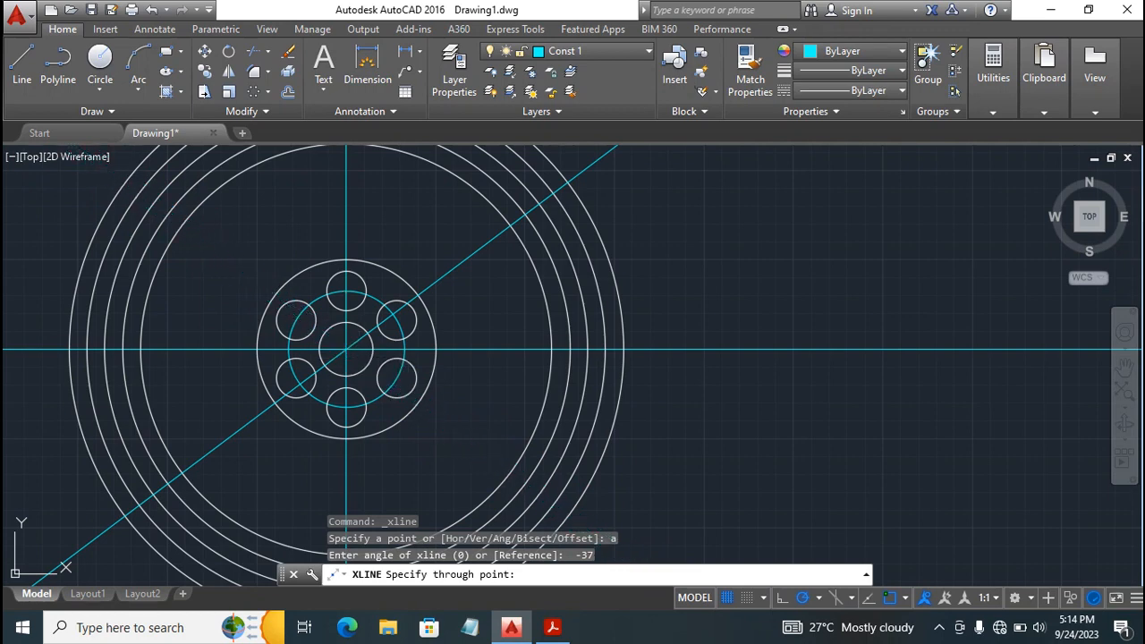
pyautogui.click(346, 349)
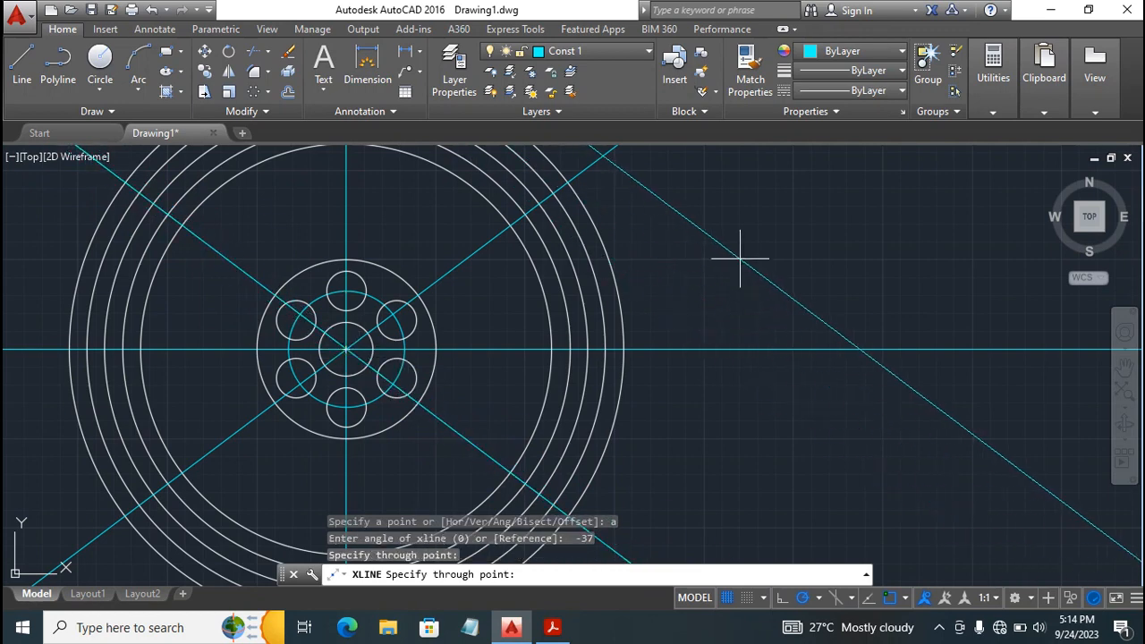
# Check the arm dimensions in the Acrobat reference PDF, and make layer 0 current back in AutoCAD.
pyautogui.press('Escape')
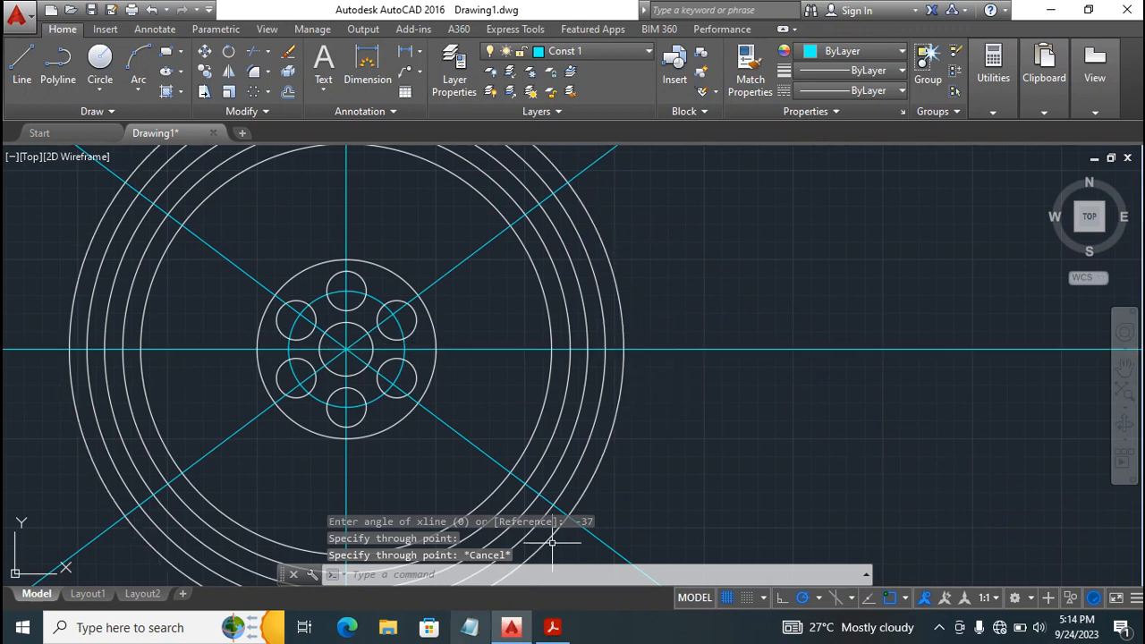
pyautogui.click(551, 627)
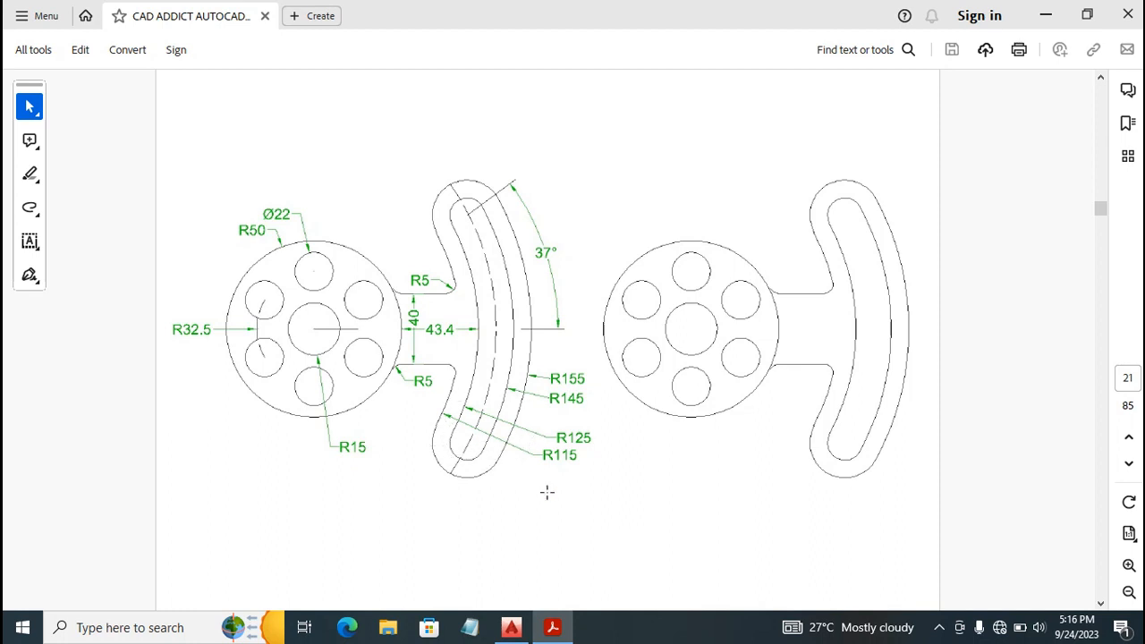
pyautogui.click(512, 632)
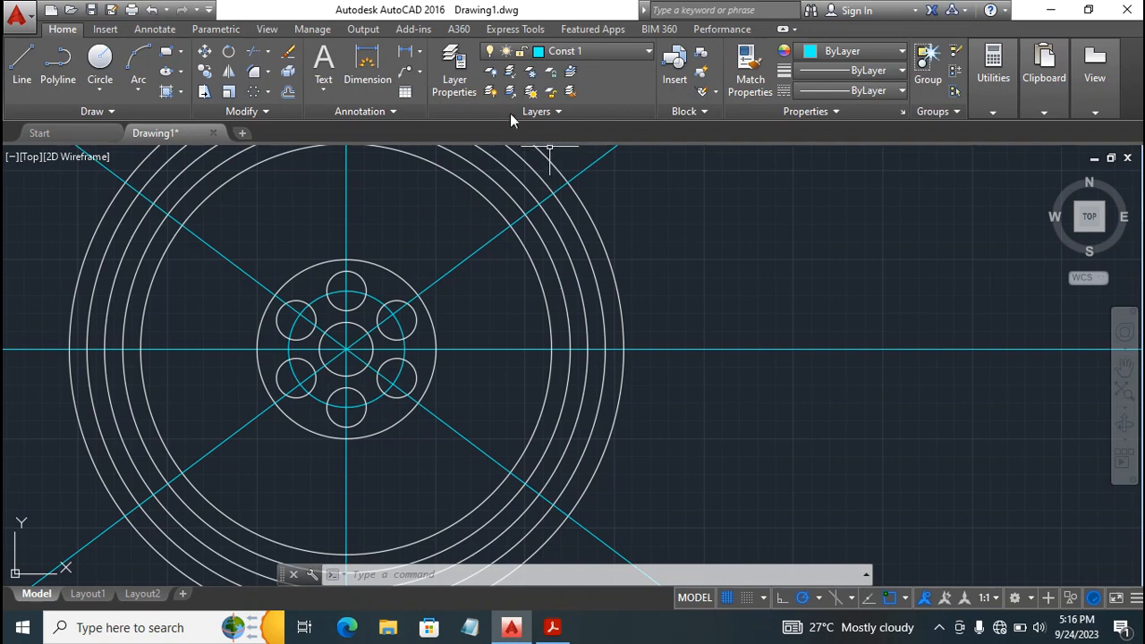
pyautogui.click(627, 51)
pyautogui.click(593, 72)
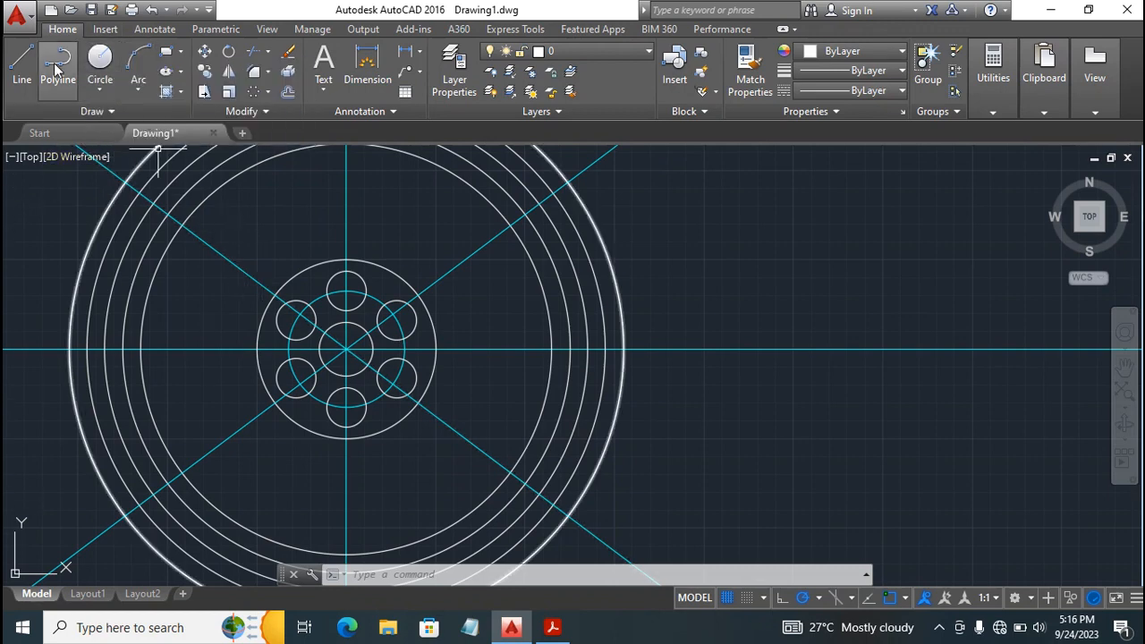
# Draw a circle of radius 10 where the 37-degree construction line crosses the slot's centerline circle.
pyautogui.click(99, 58)
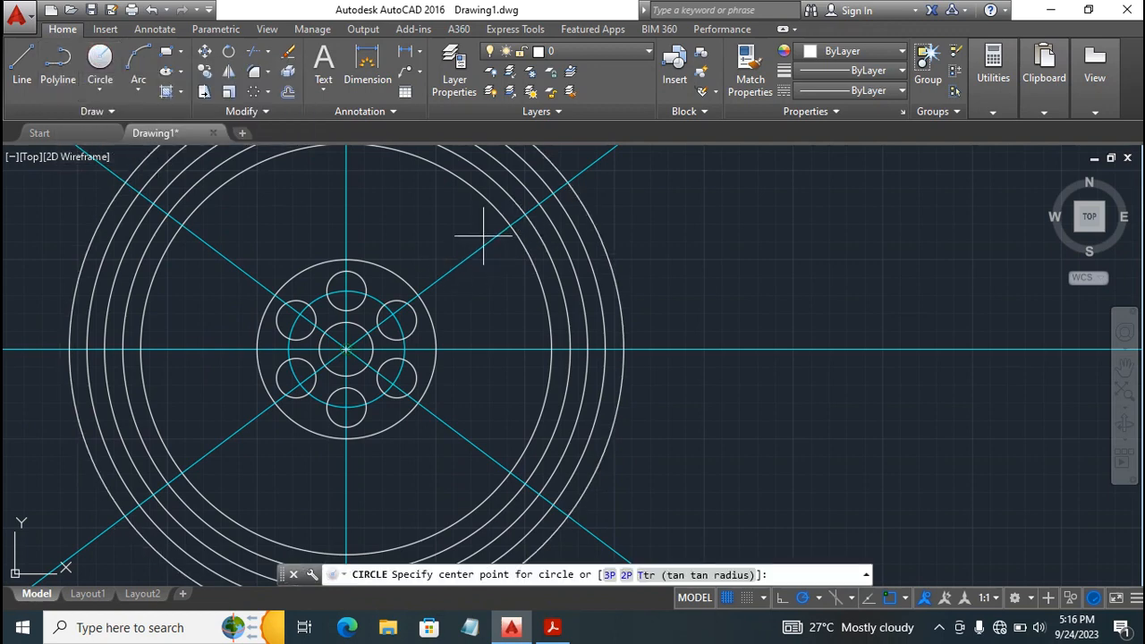
pyautogui.click(539, 204)
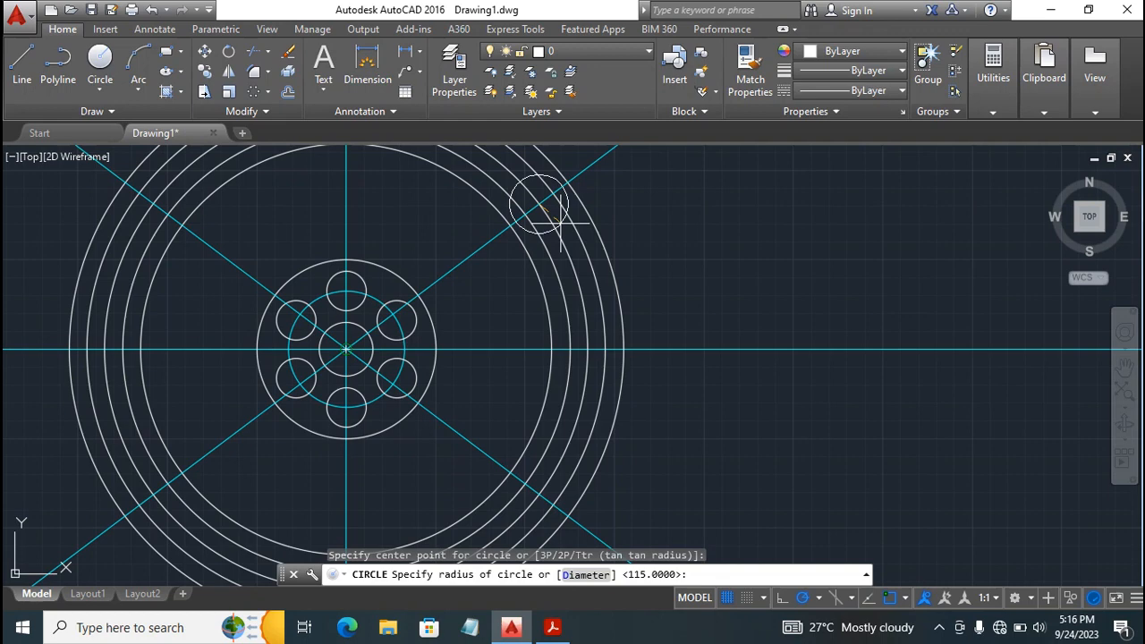
pyautogui.write('10')
pyautogui.press('Return')
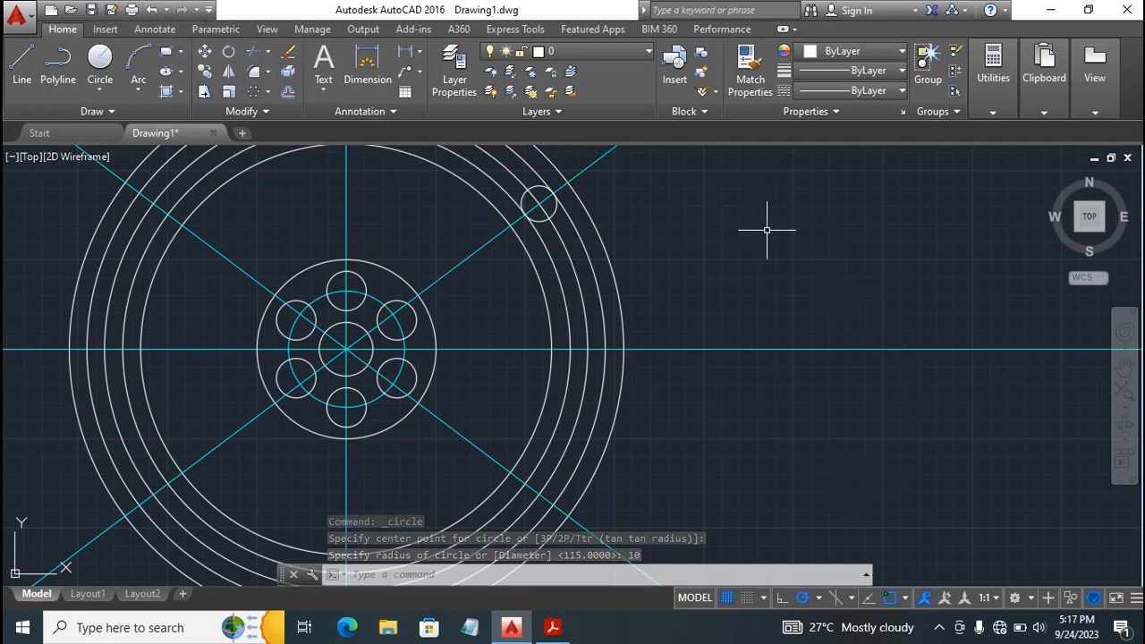
# Draw a concentric circle of radius 20 around the radius 10 circle at the arm's upper end.
pyautogui.press('Return')
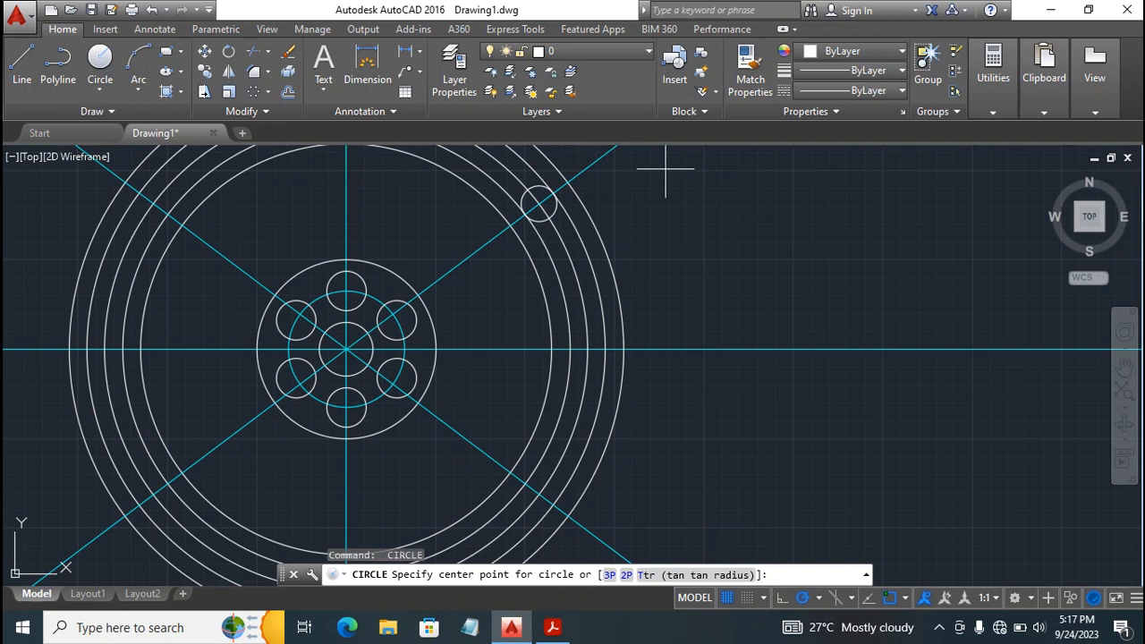
pyautogui.click(538, 204)
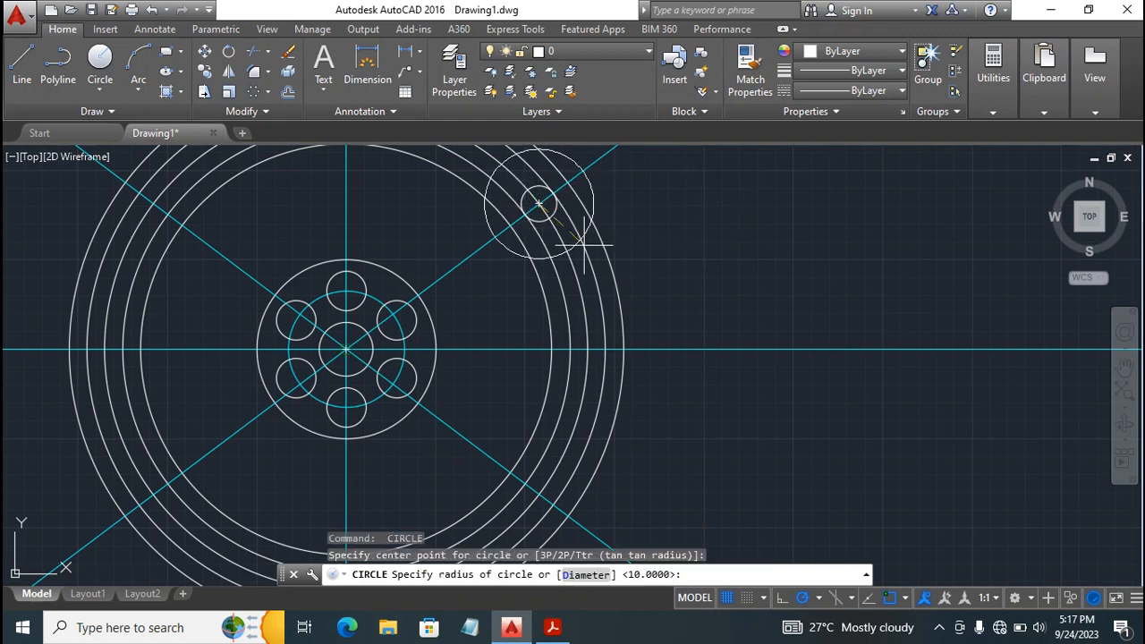
pyautogui.write('20')
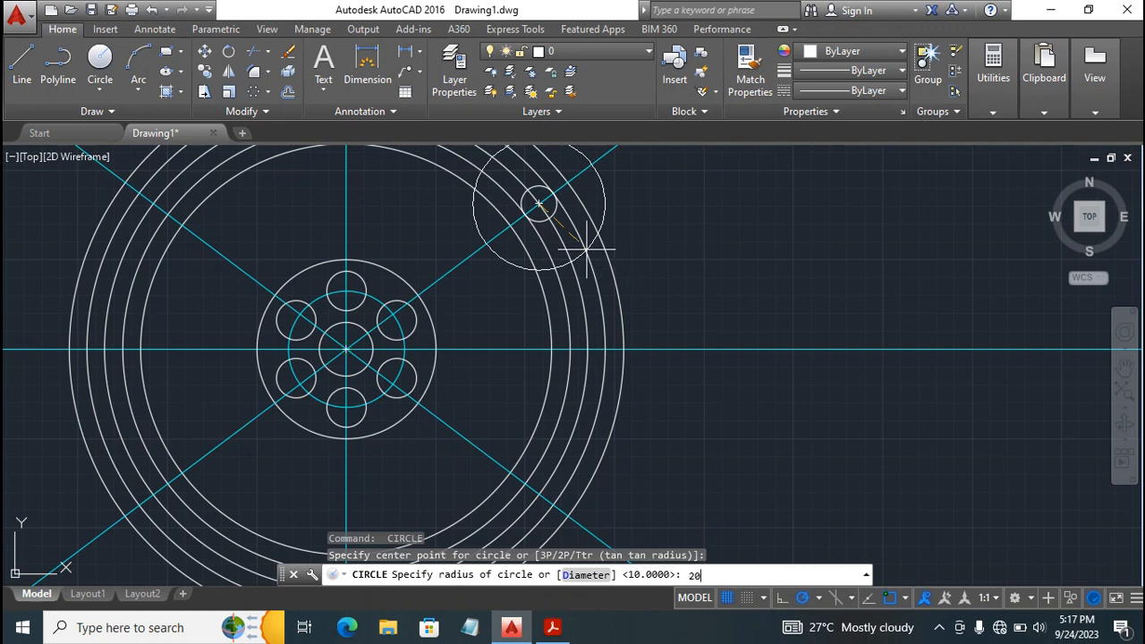
pyautogui.press('Return')
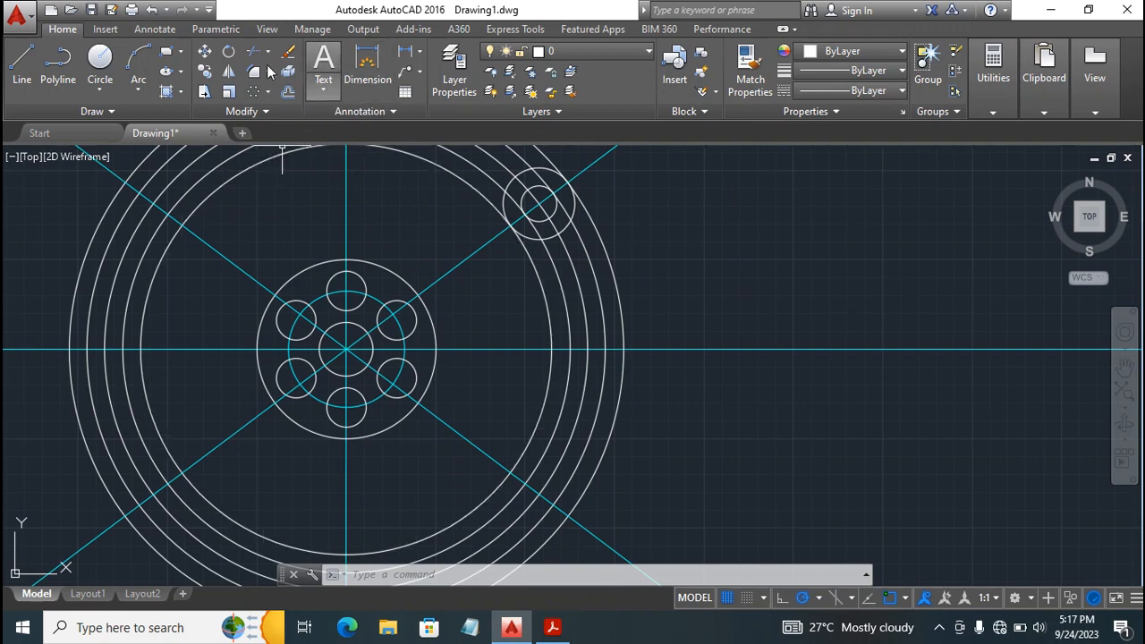
# Copy the radius 20 circle from its center to where the -37-degree line crosses the slot's centerline circle.
pyautogui.click(205, 71)
pyautogui.click(358, 143)
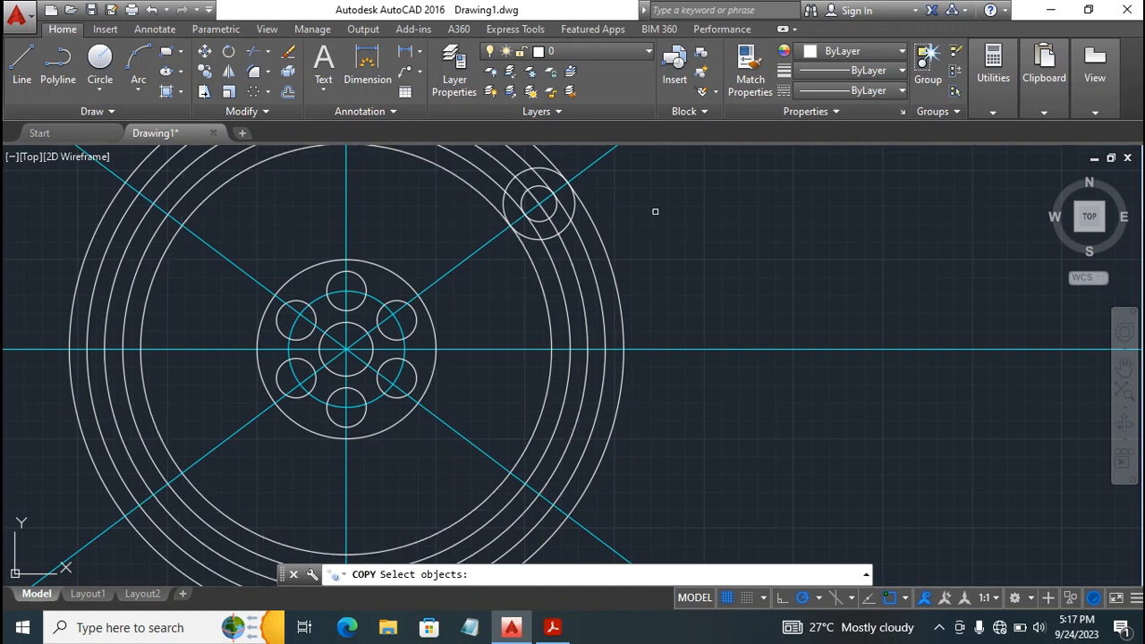
pyautogui.click(572, 212)
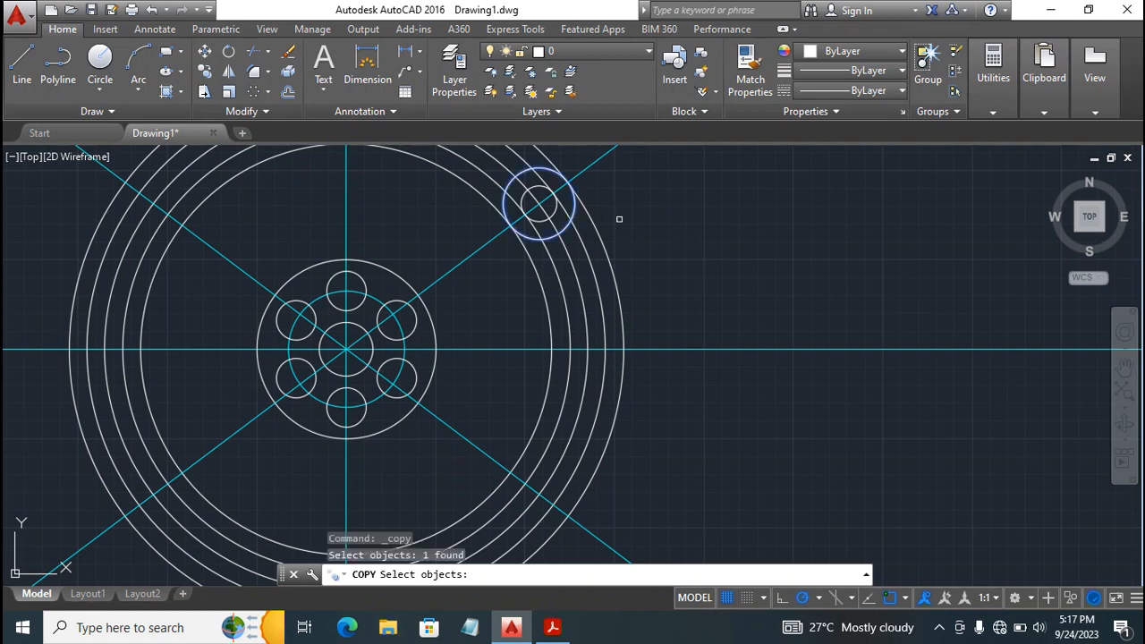
pyautogui.press('Return')
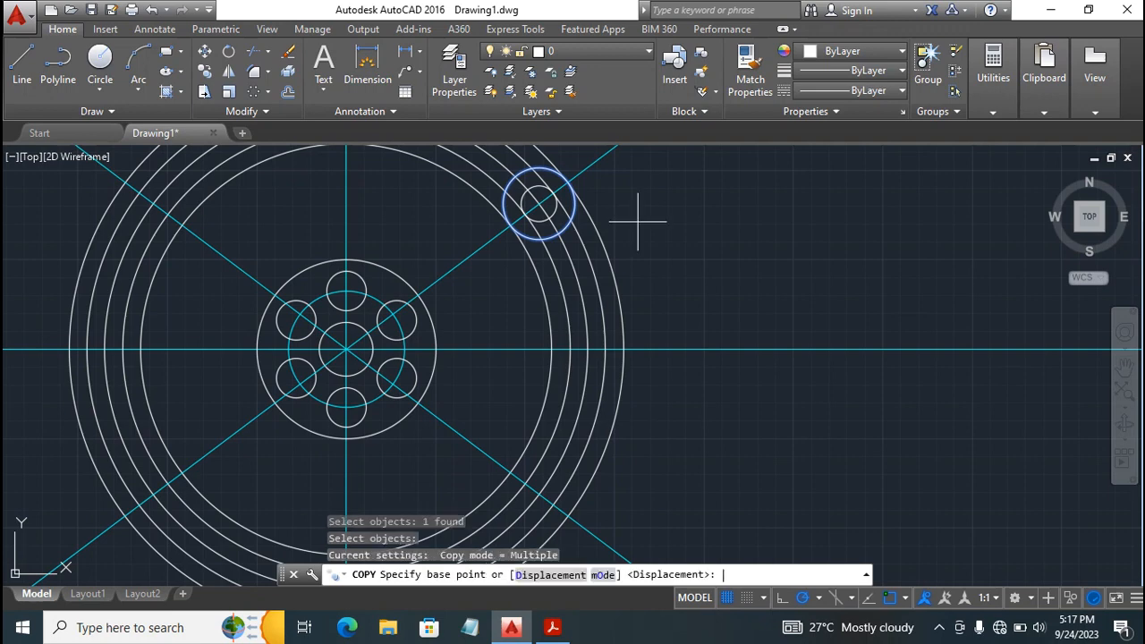
pyautogui.click(538, 203)
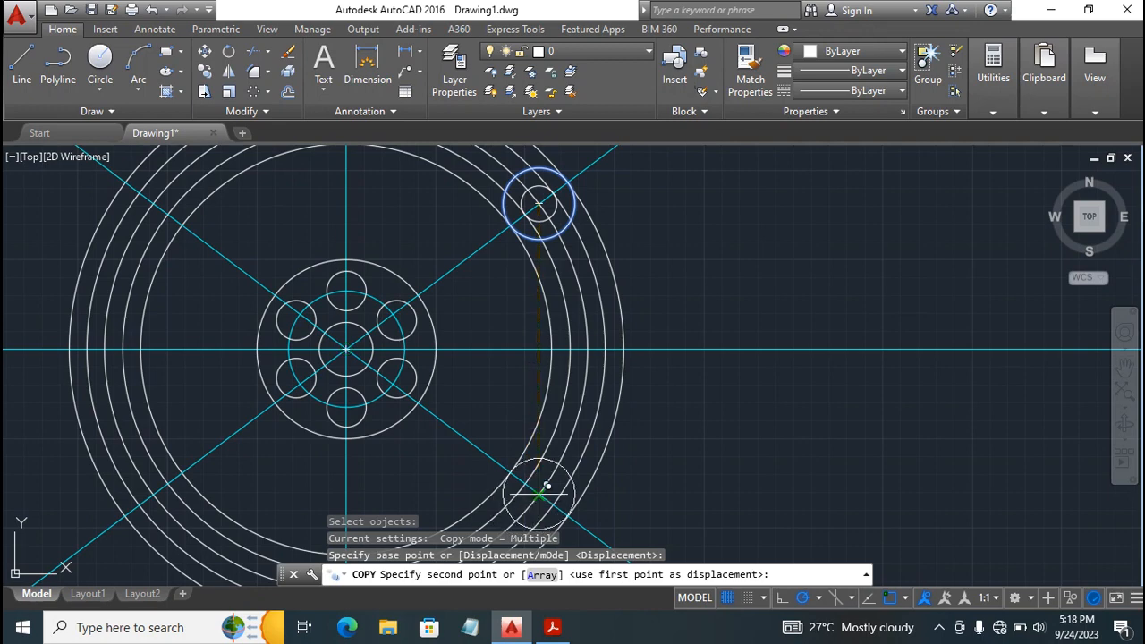
pyautogui.click(546, 486)
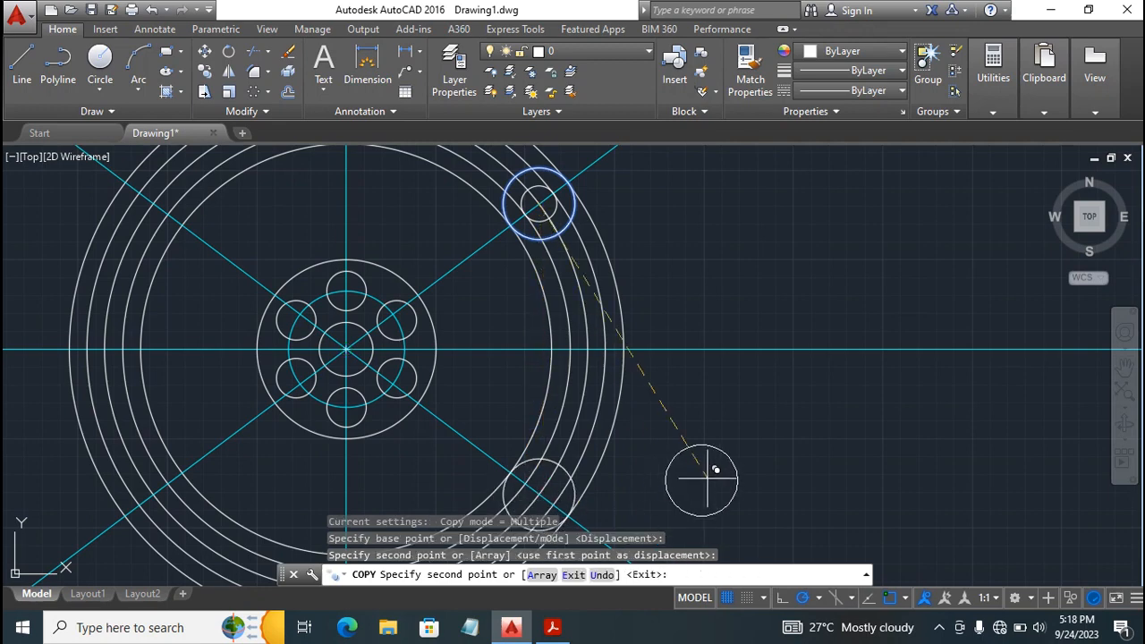
pyautogui.press('Escape')
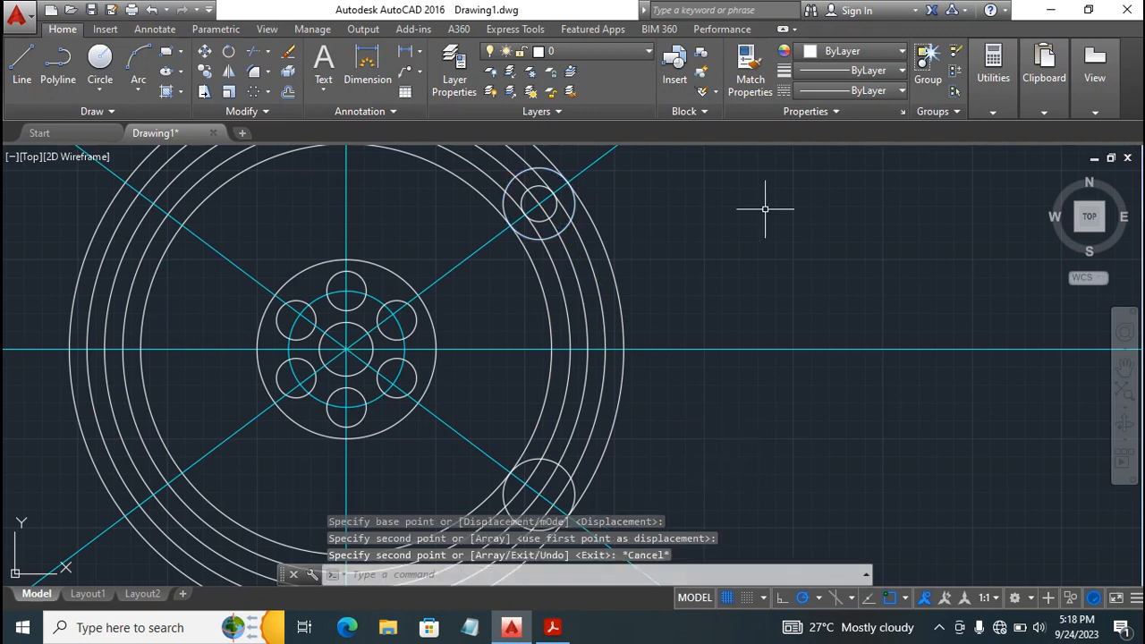
# Copy the radius 10 circle from its center to the center of the radius 20 circle at the arm's lower end.
pyautogui.press('Return')
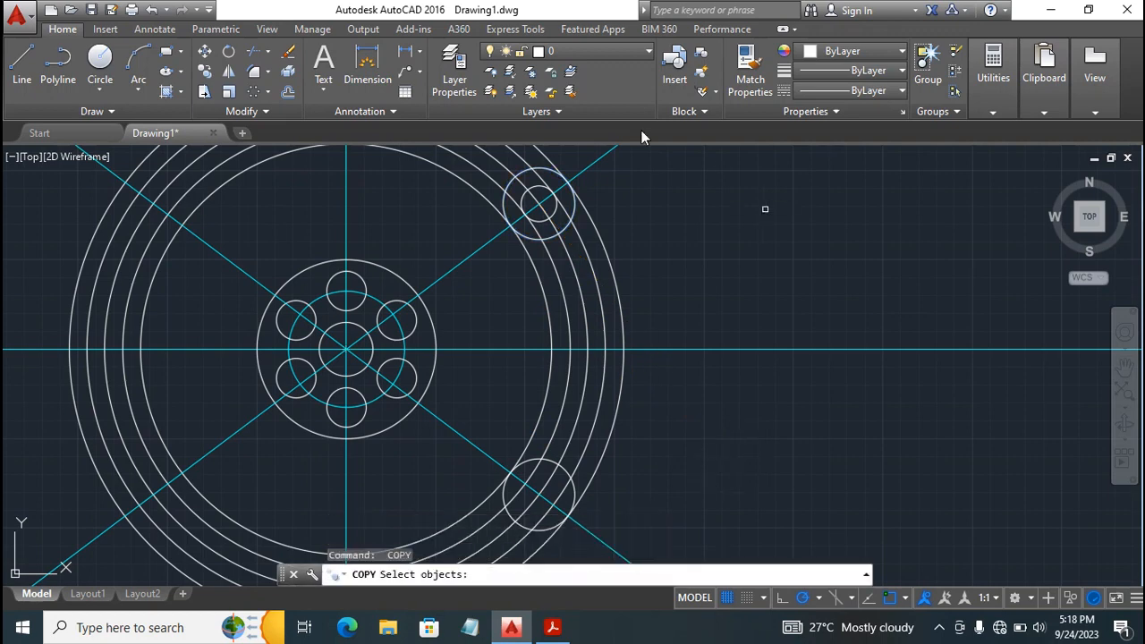
pyautogui.click(552, 213)
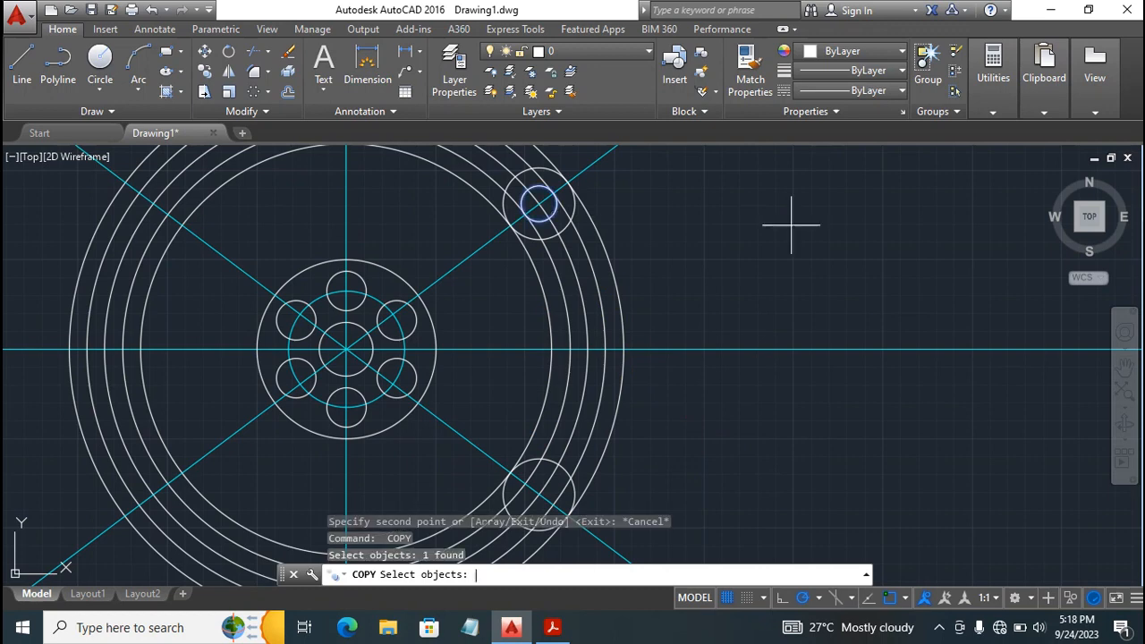
pyautogui.press('Return')
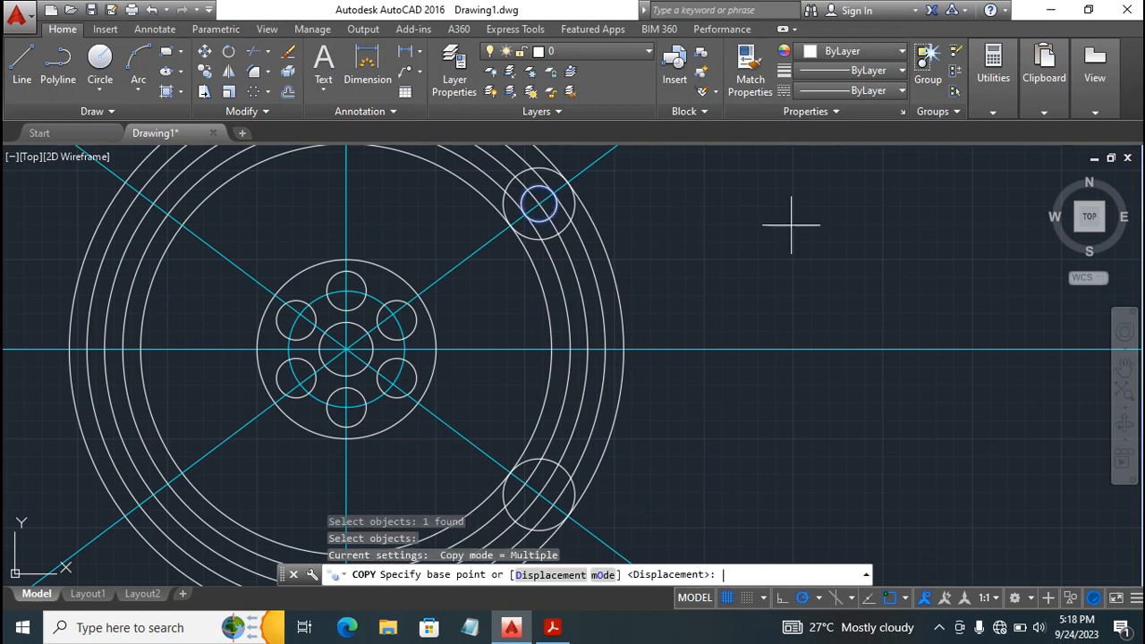
pyautogui.click(538, 204)
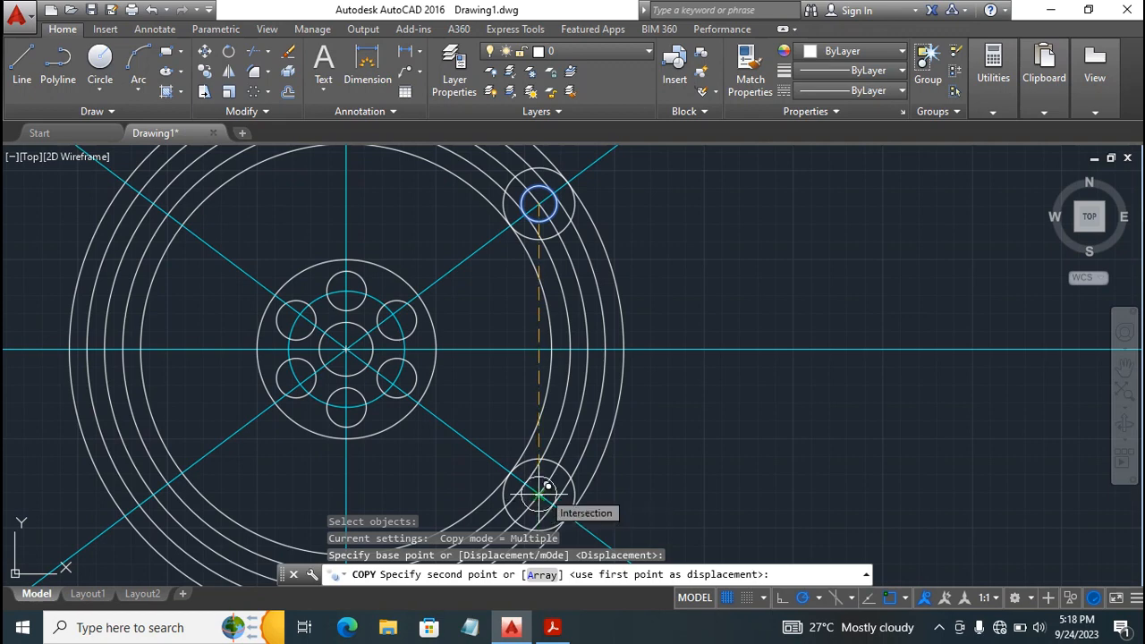
pyautogui.click(540, 490)
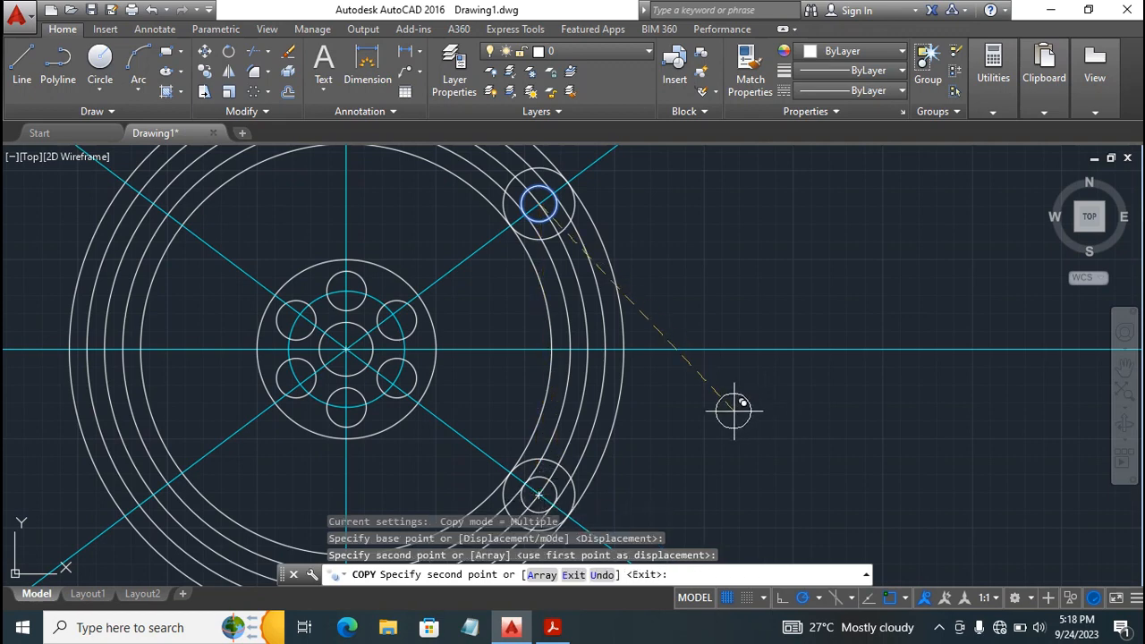
pyautogui.press('Escape')
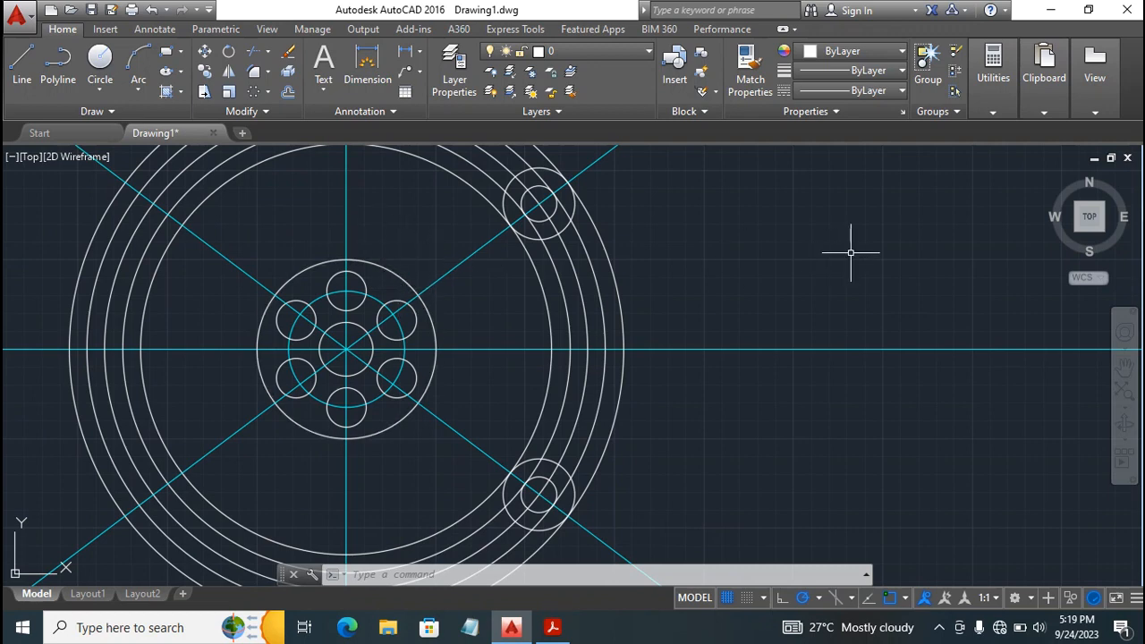
# With all objects as cutting edges, trim the concentric circles past the arm's upper end, both upper end circles' inner arcs, and the lower radius 20 circle's inner arc.
pyautogui.write('tr')
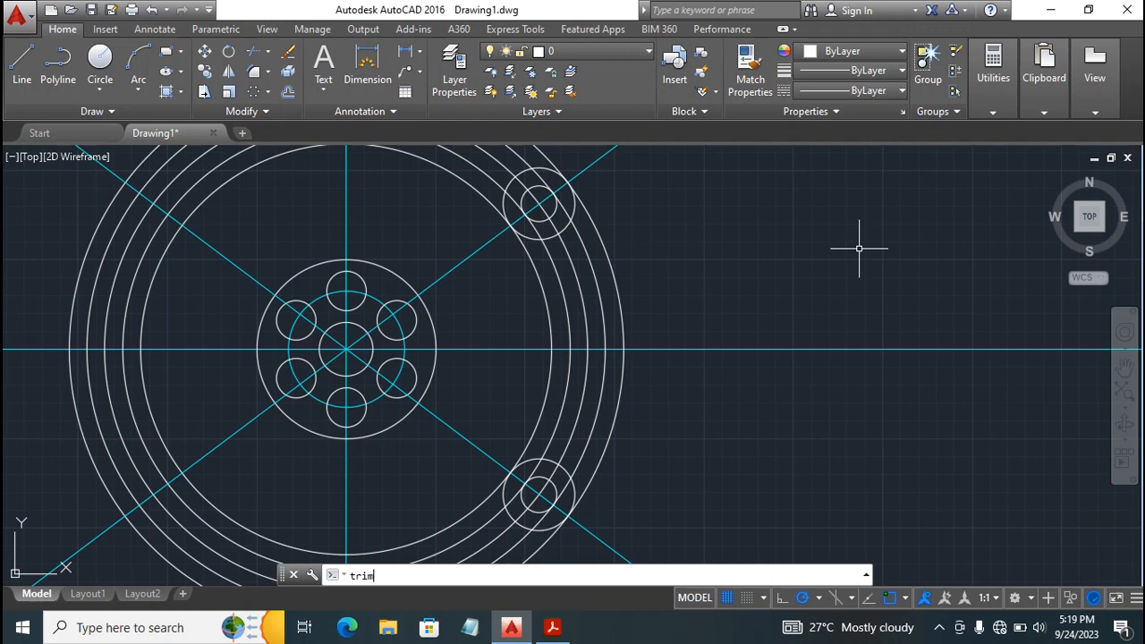
pyautogui.write('im')
pyautogui.press('Return')
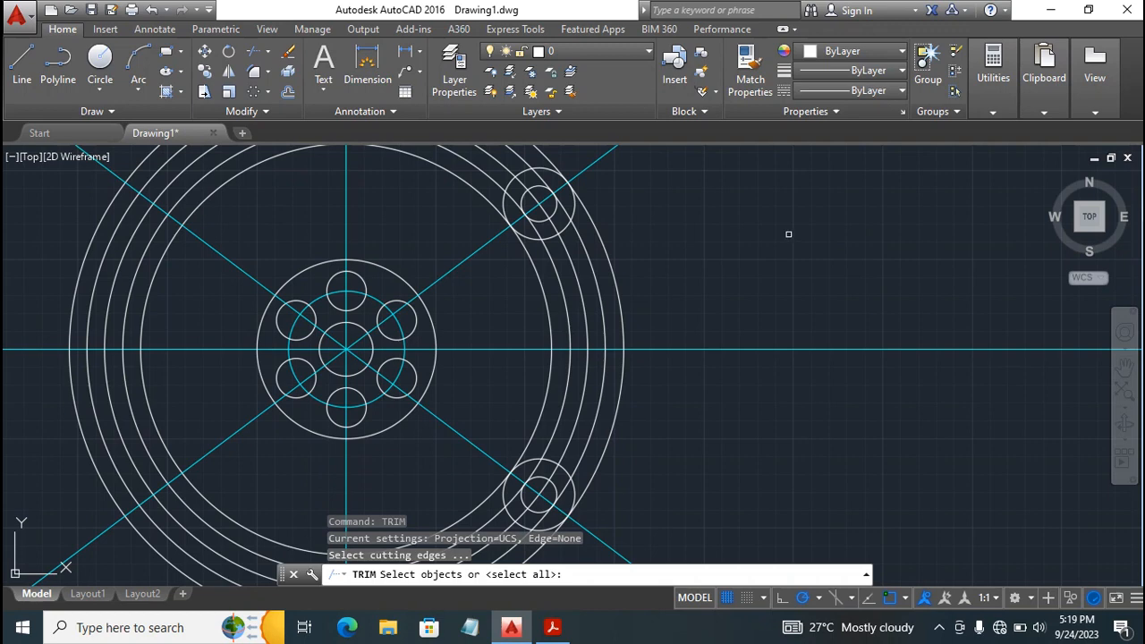
pyautogui.press('Return')
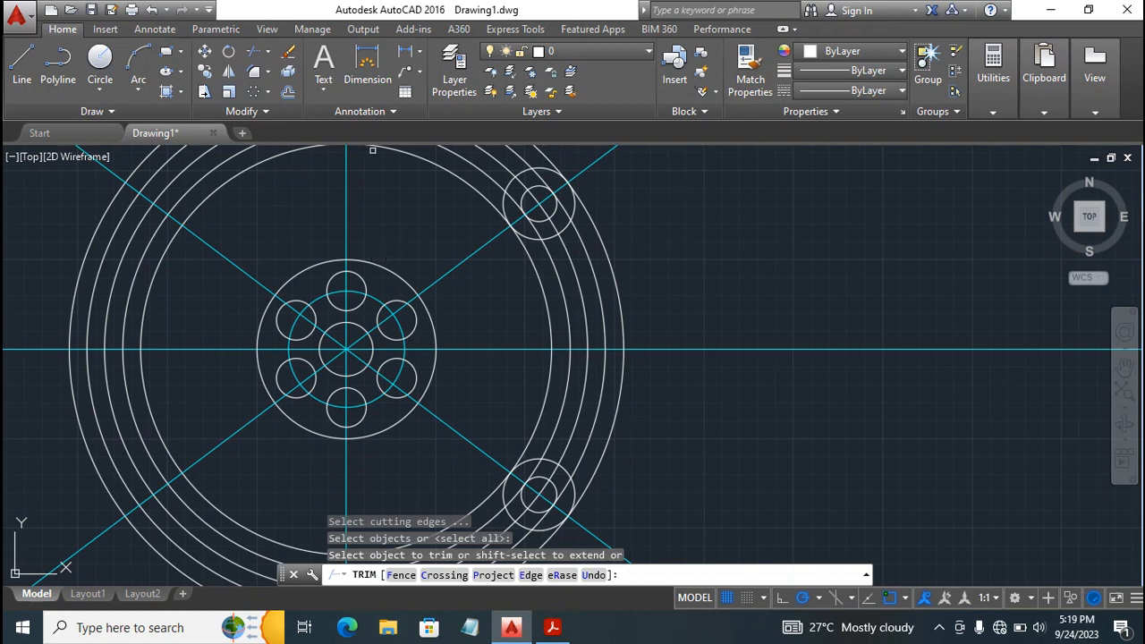
pyautogui.click(459, 180)
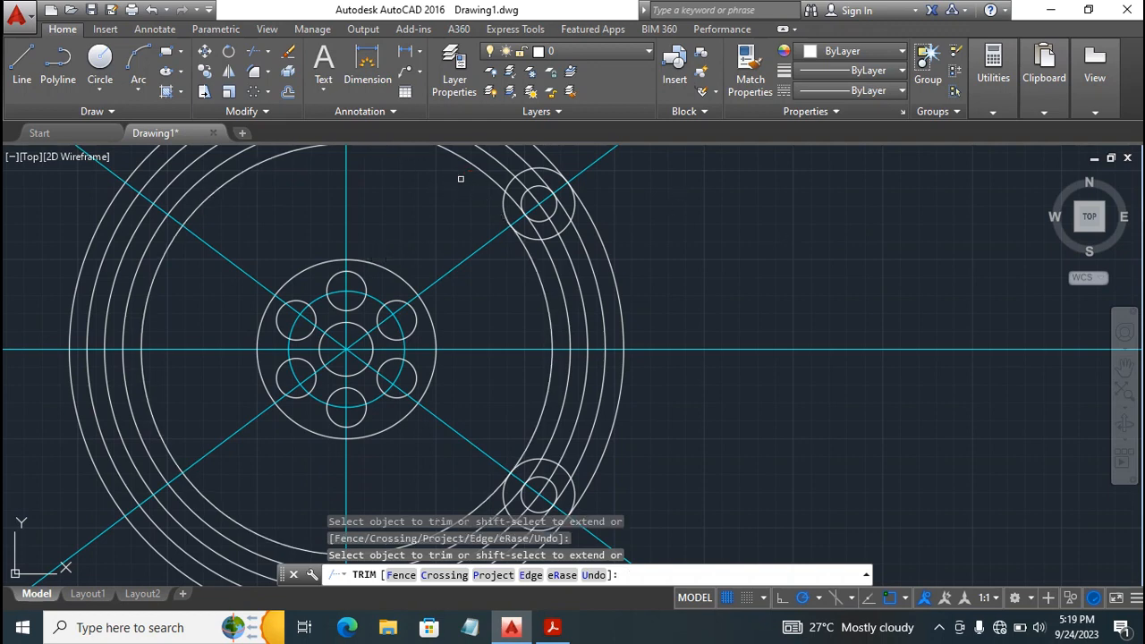
pyautogui.click(470, 166)
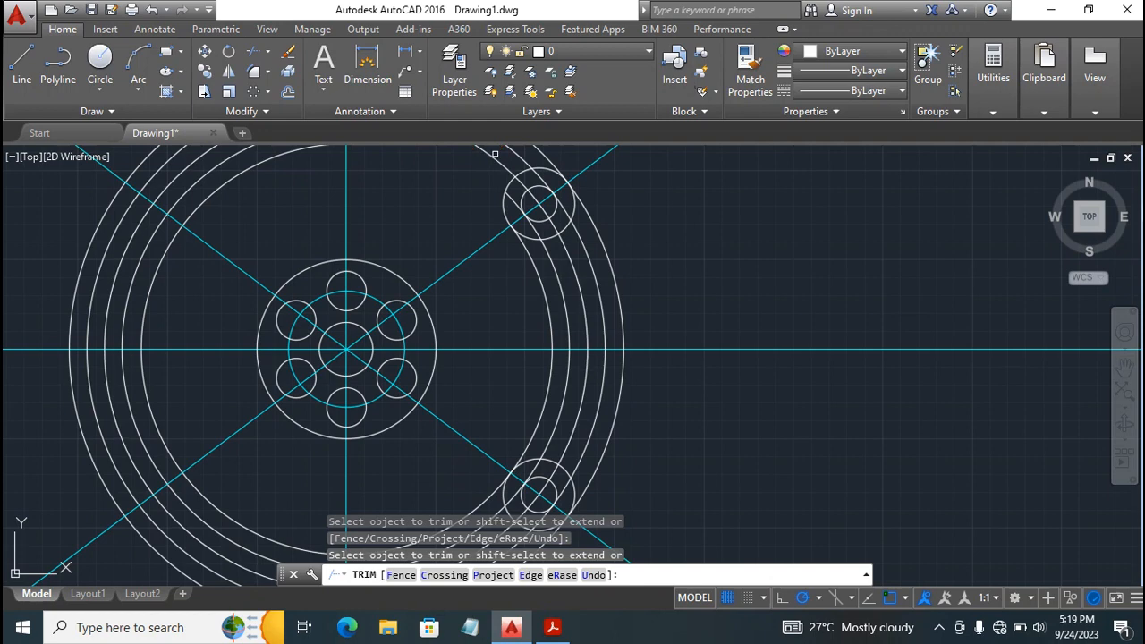
pyautogui.click(519, 147)
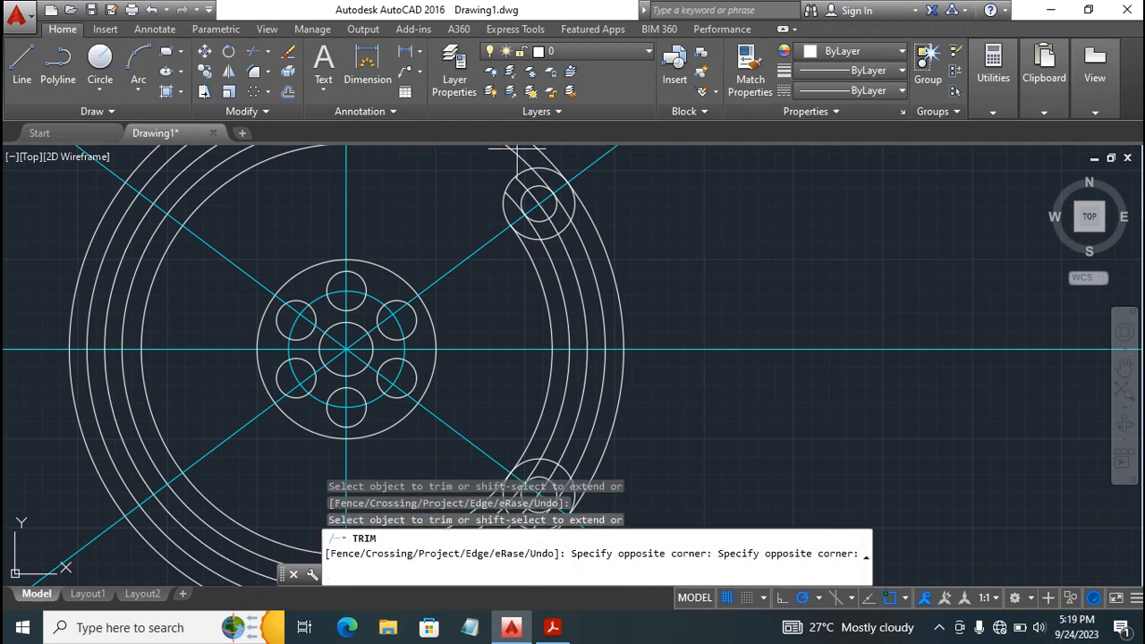
pyautogui.click(502, 157)
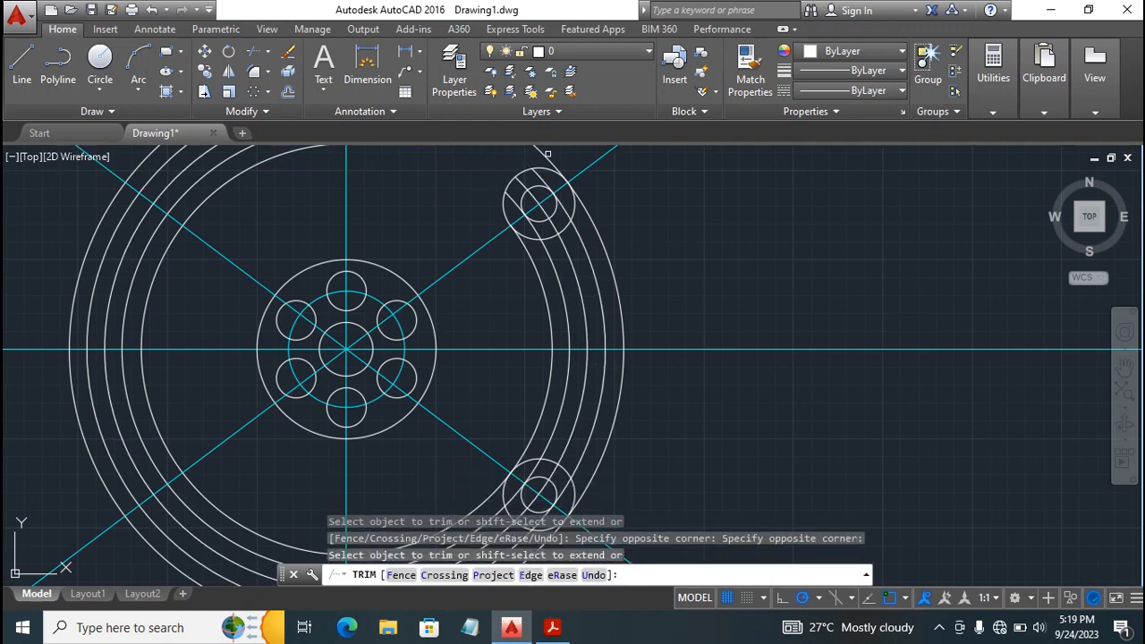
pyautogui.click(540, 154)
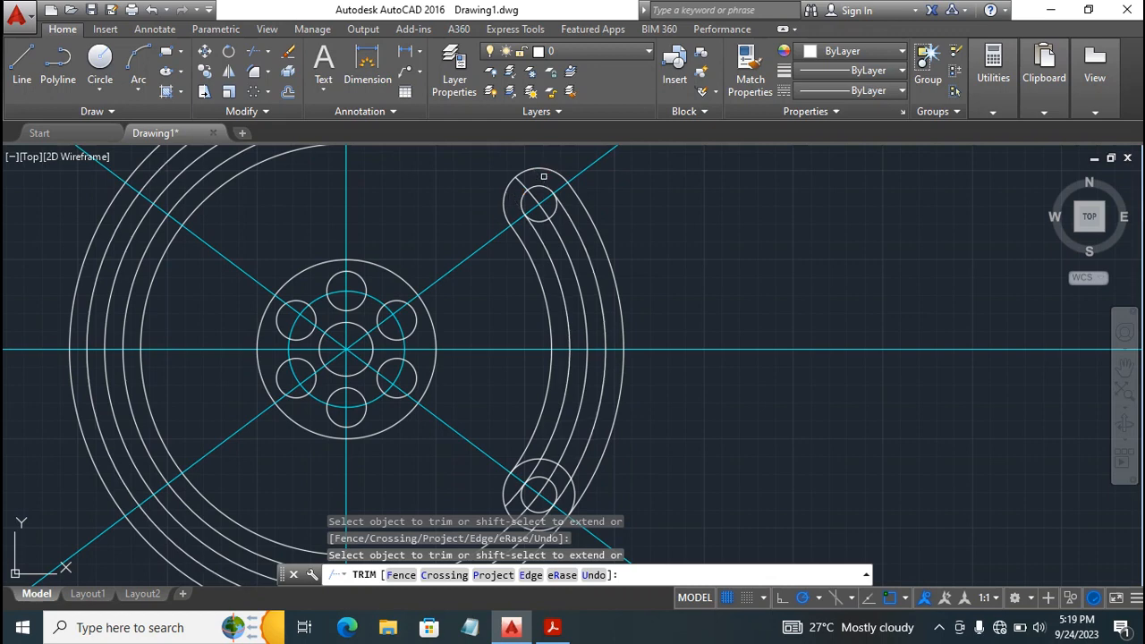
pyautogui.click(545, 216)
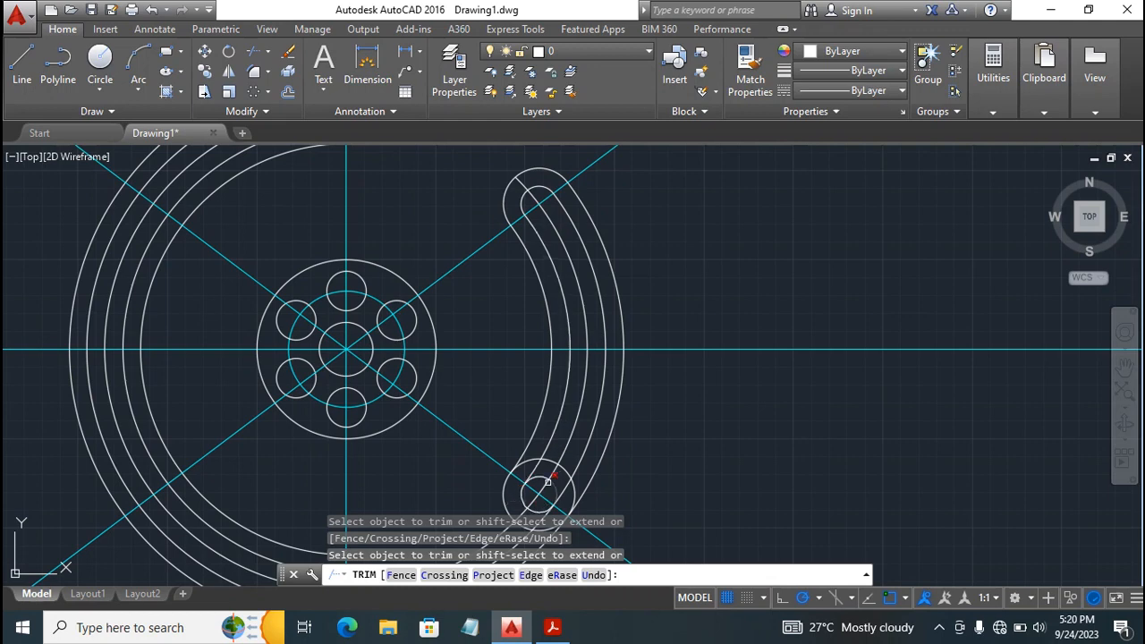
pyautogui.click(532, 458)
pyautogui.click(568, 467)
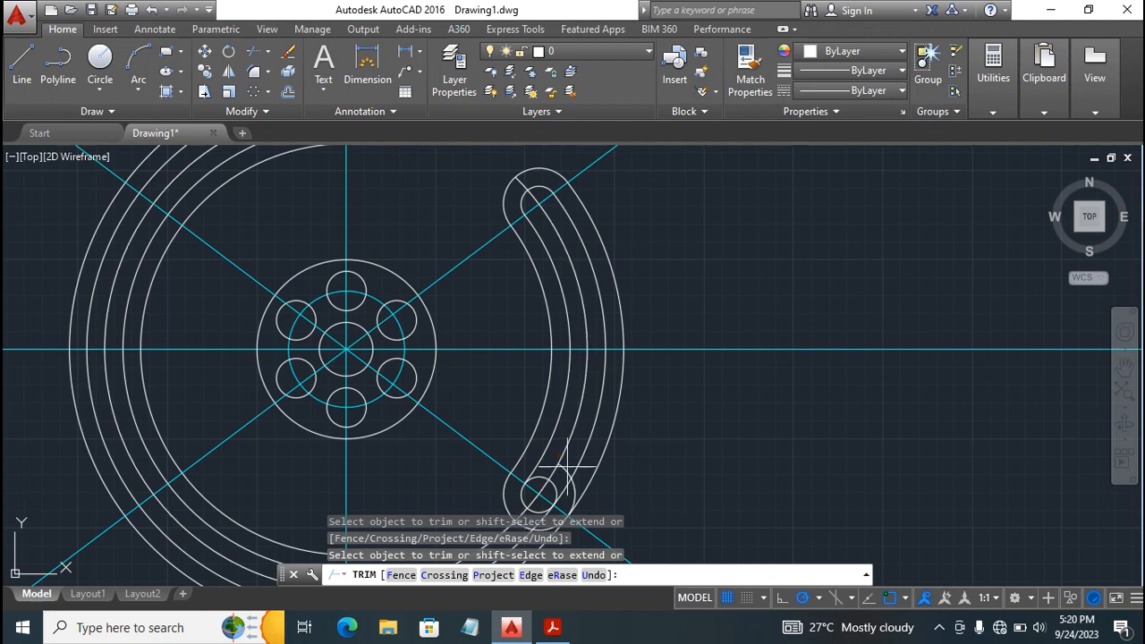
pyautogui.click(829, 402)
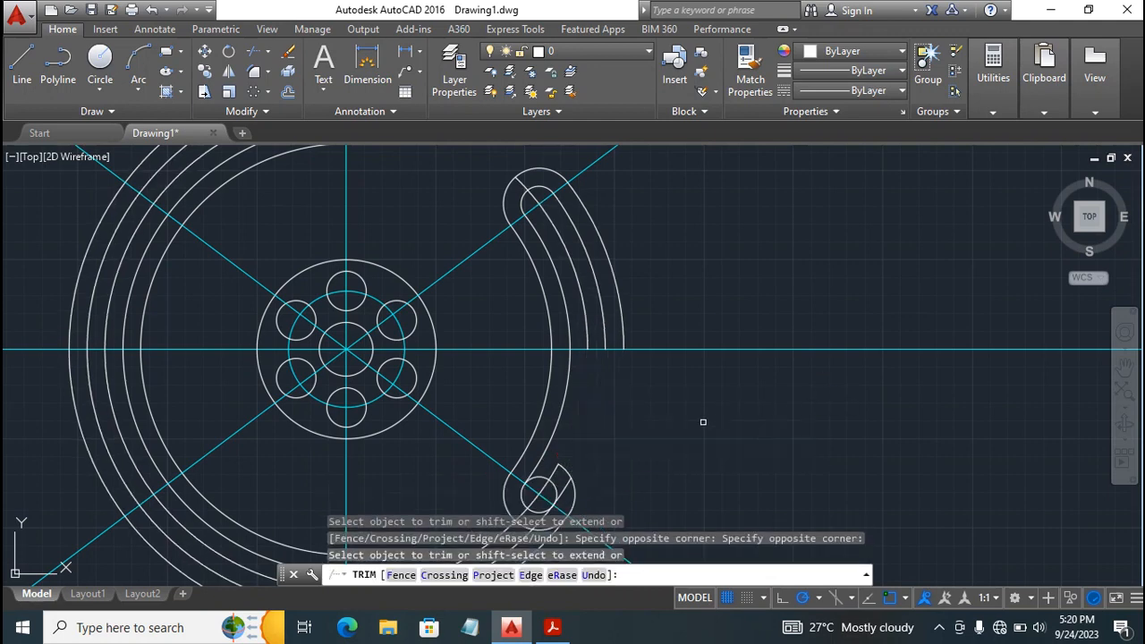
pyautogui.hotkey('ctrl', 'z')
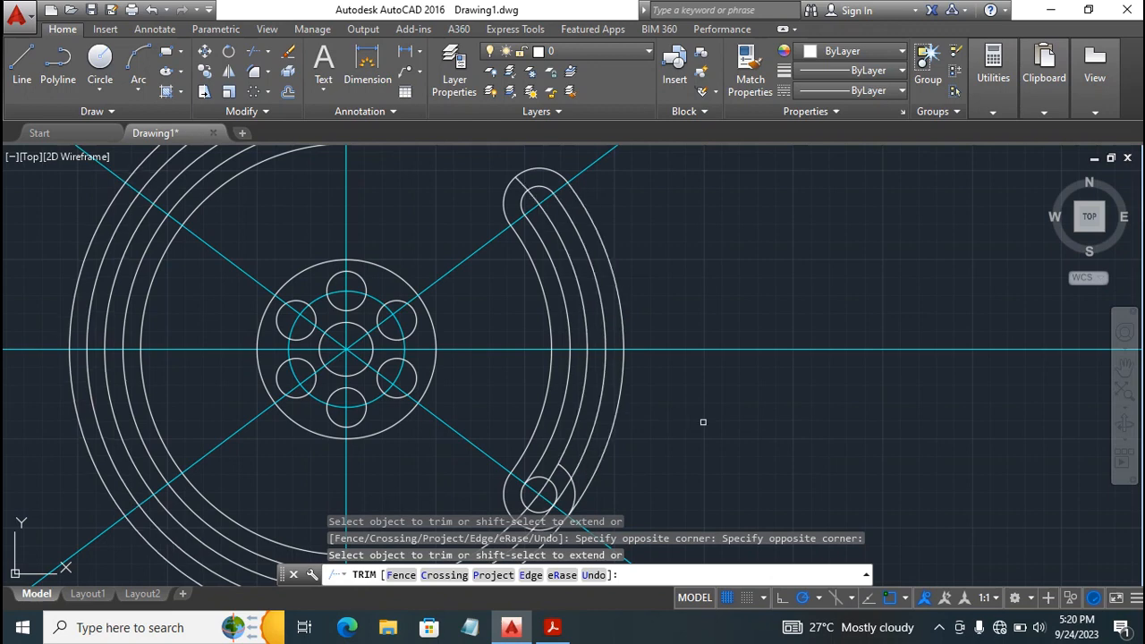
# Trim the concentric circles past the arm's lower end and the inner arcs of the lower radius 20 and radius 10 circles.
pyautogui.click(568, 469)
pyautogui.click(570, 498)
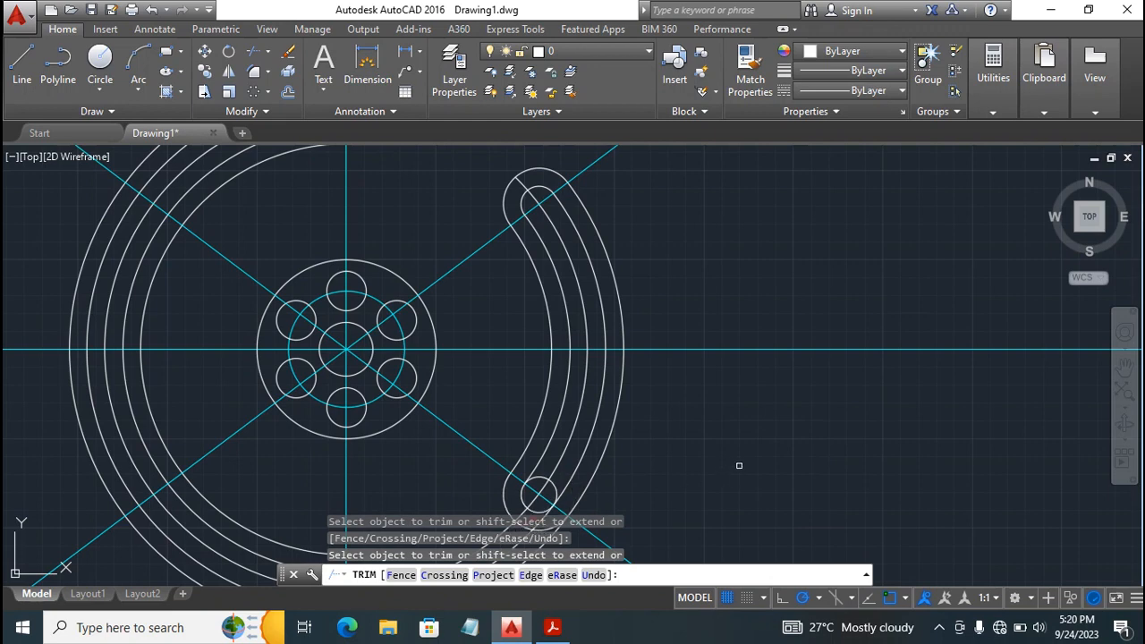
pyautogui.scroll(-2, 739, 464)
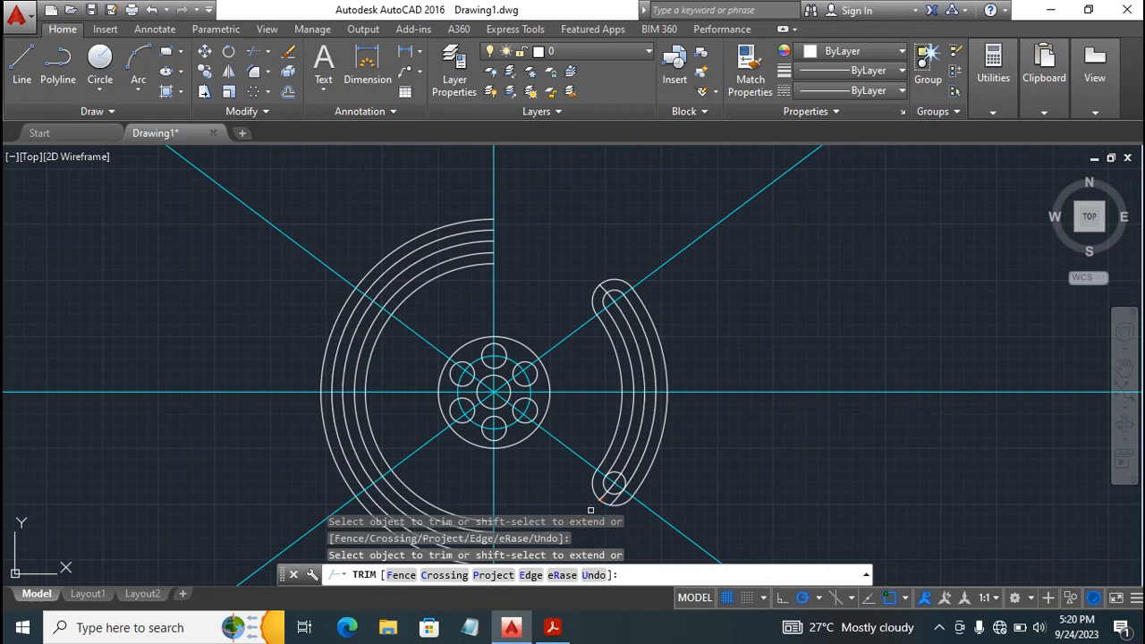
pyautogui.click(626, 475)
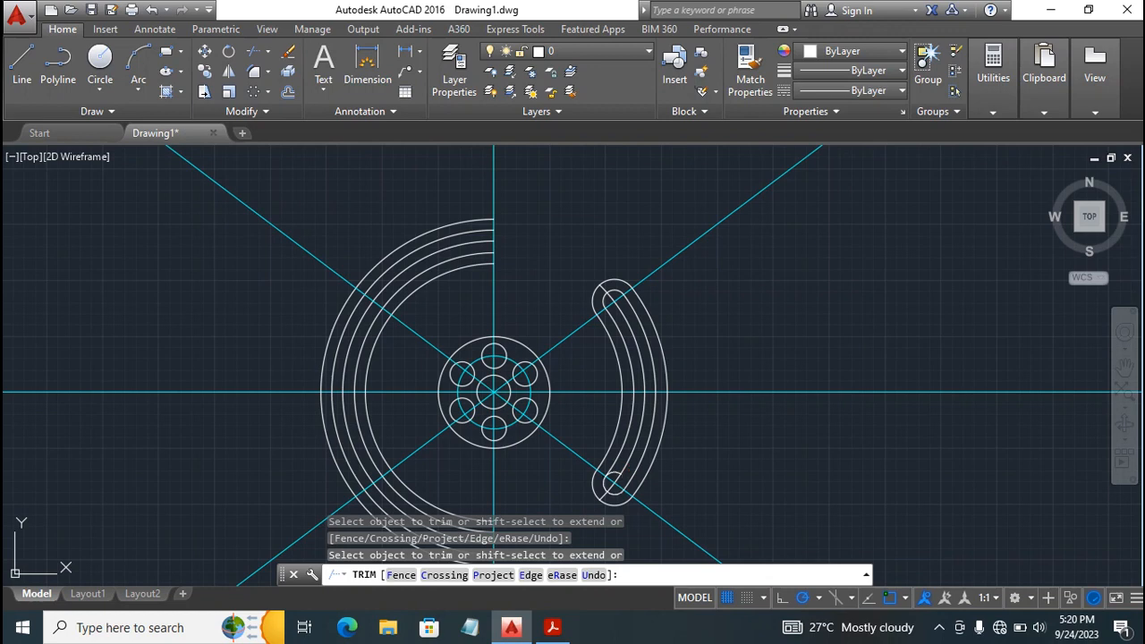
pyautogui.click(616, 470)
pyautogui.scroll(4, 629, 466)
pyautogui.scroll(-4, 626, 465)
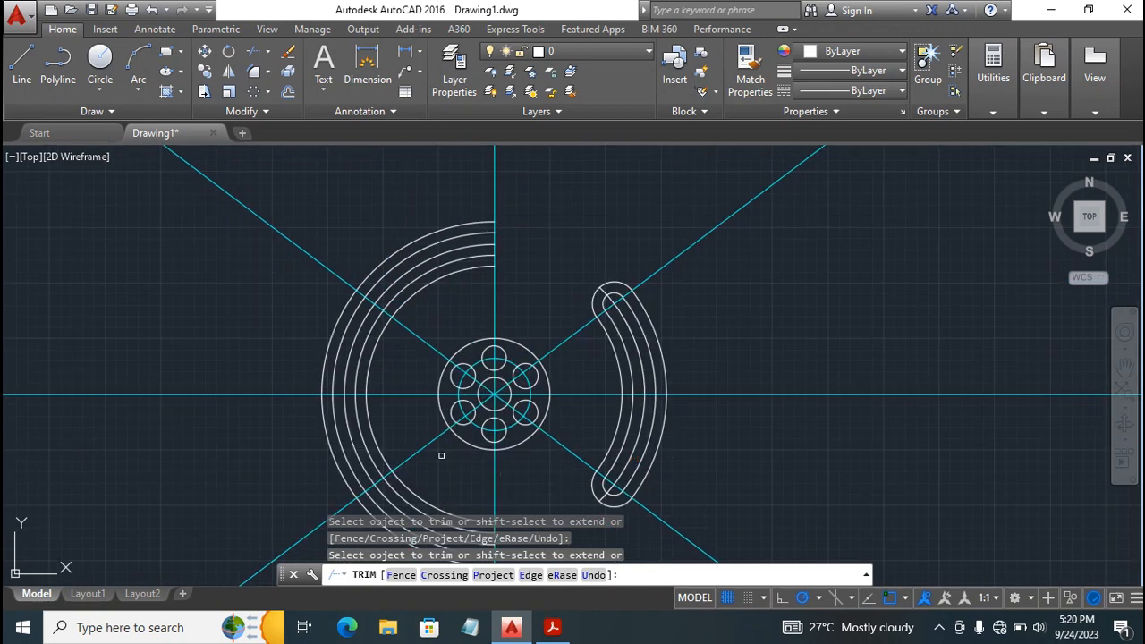
# Trim the leftover concentric arcs on the disc's far side from below up to the horizontal centerline.
pyautogui.click(394, 506)
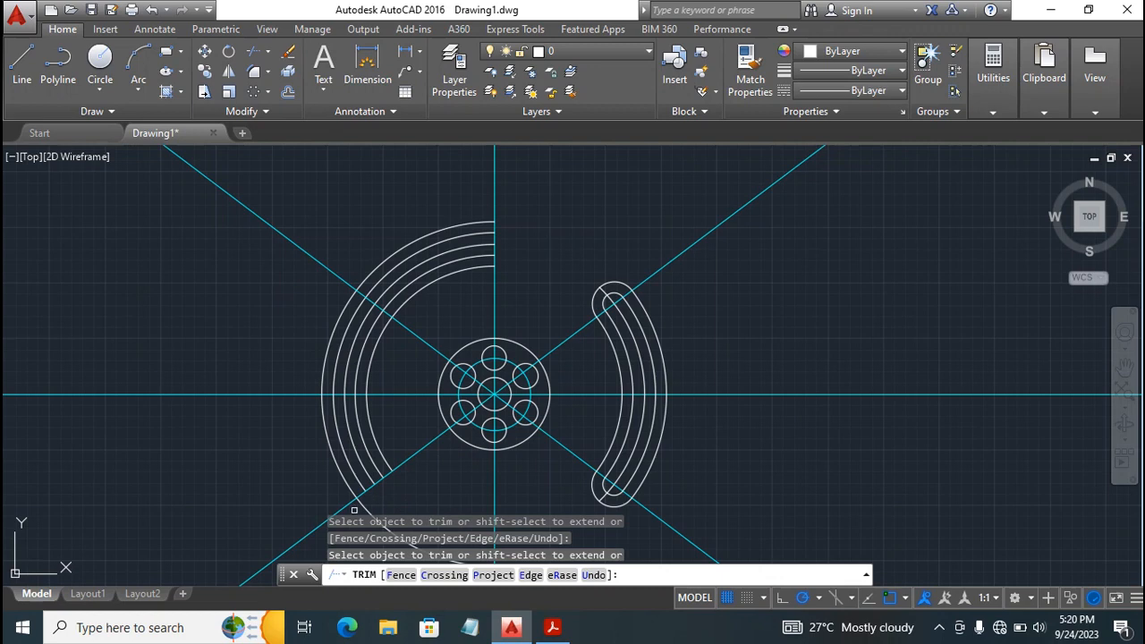
pyautogui.click(366, 506)
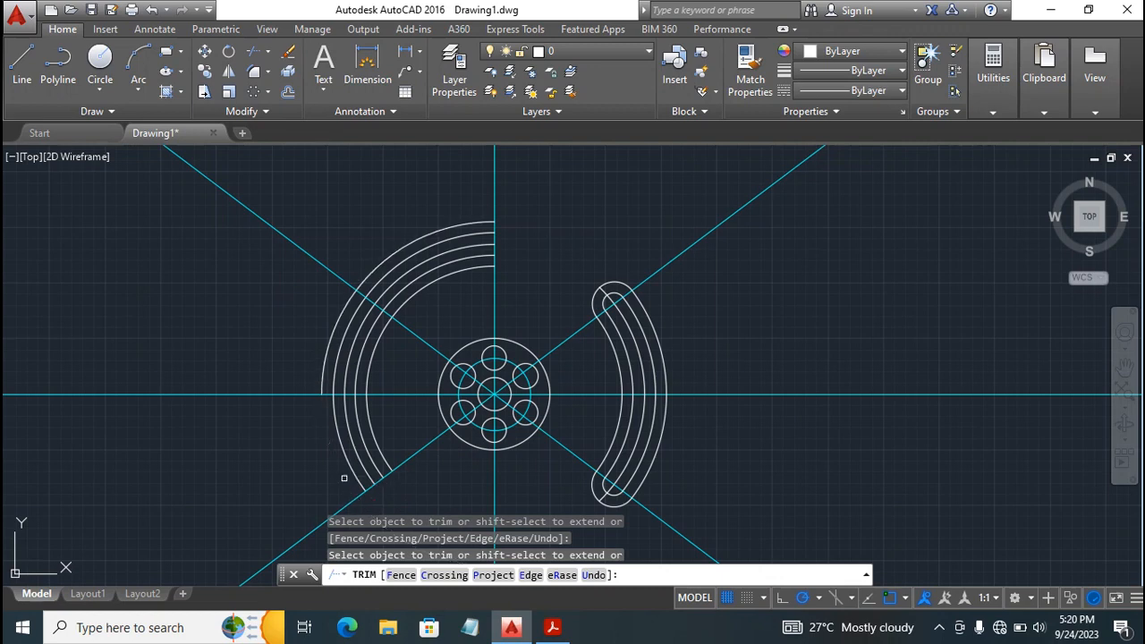
pyautogui.click(313, 442)
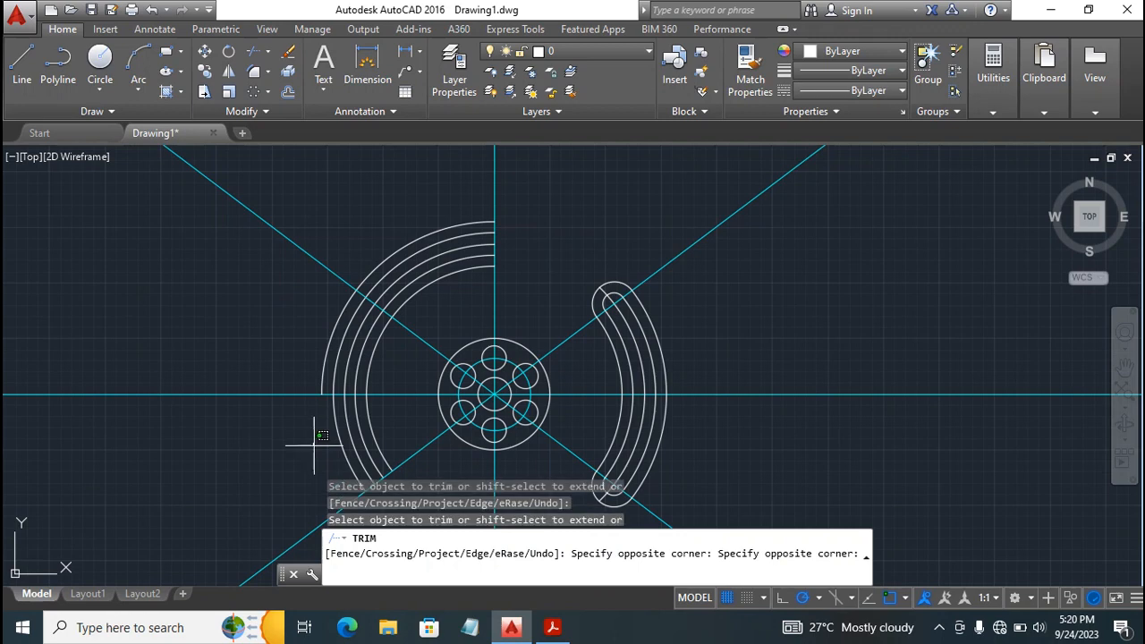
pyautogui.click(398, 461)
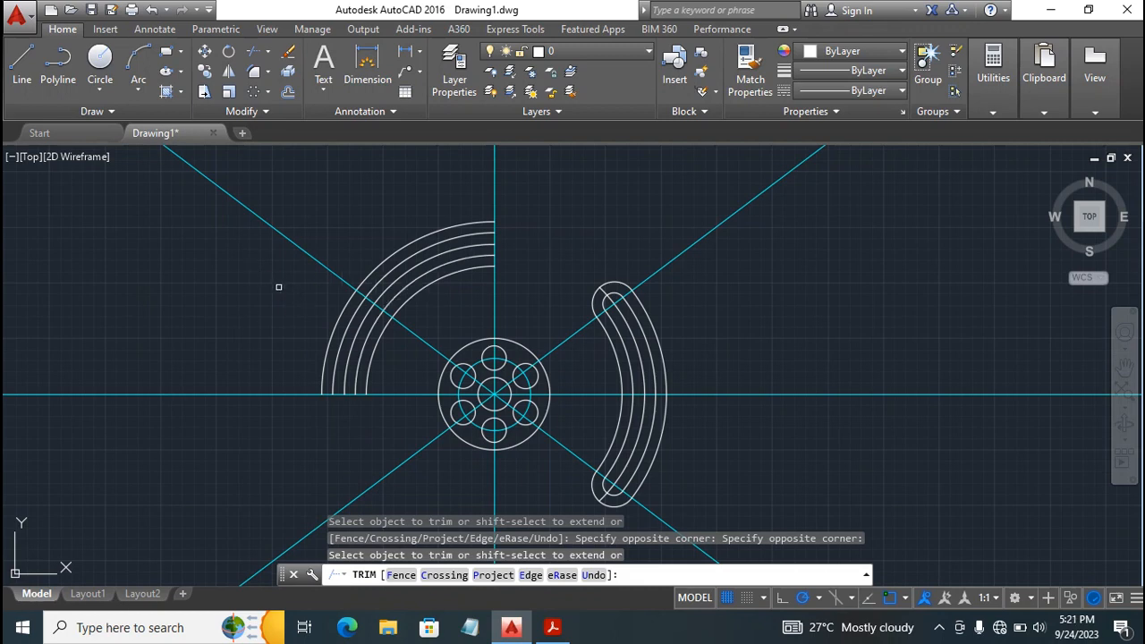
pyautogui.click(304, 305)
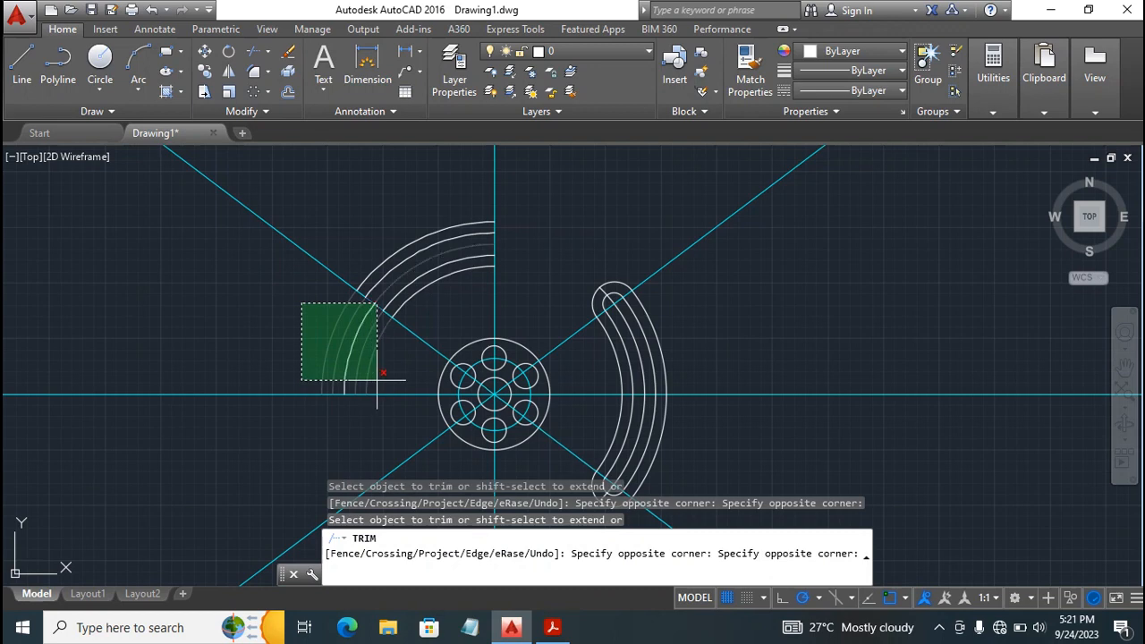
pyautogui.click(376, 381)
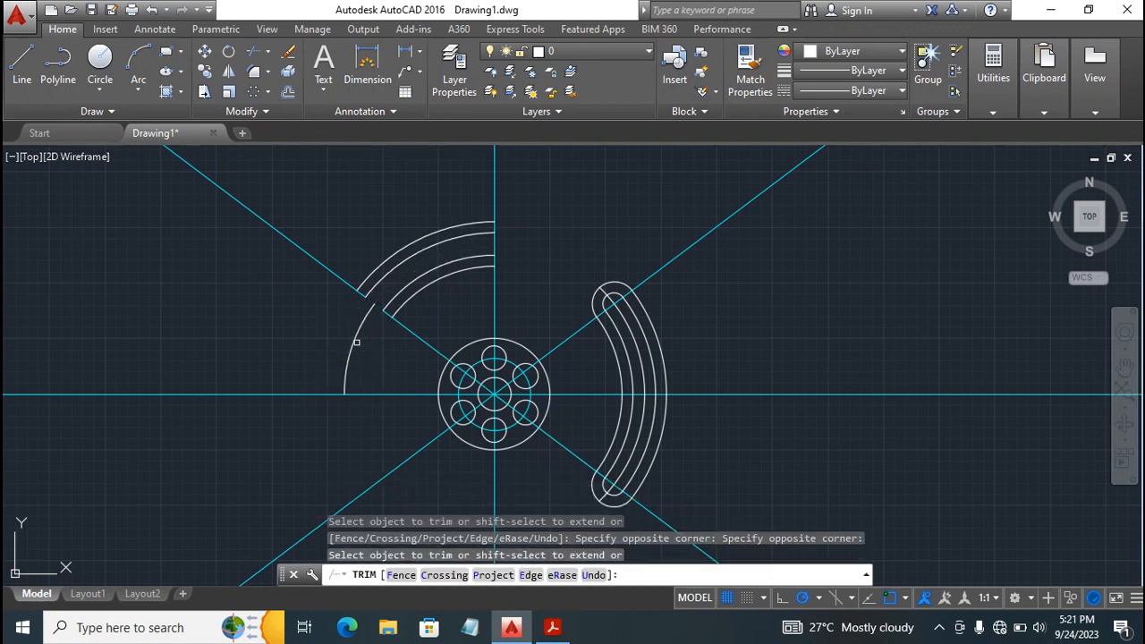
pyautogui.hotkey('ctrl', 'z')
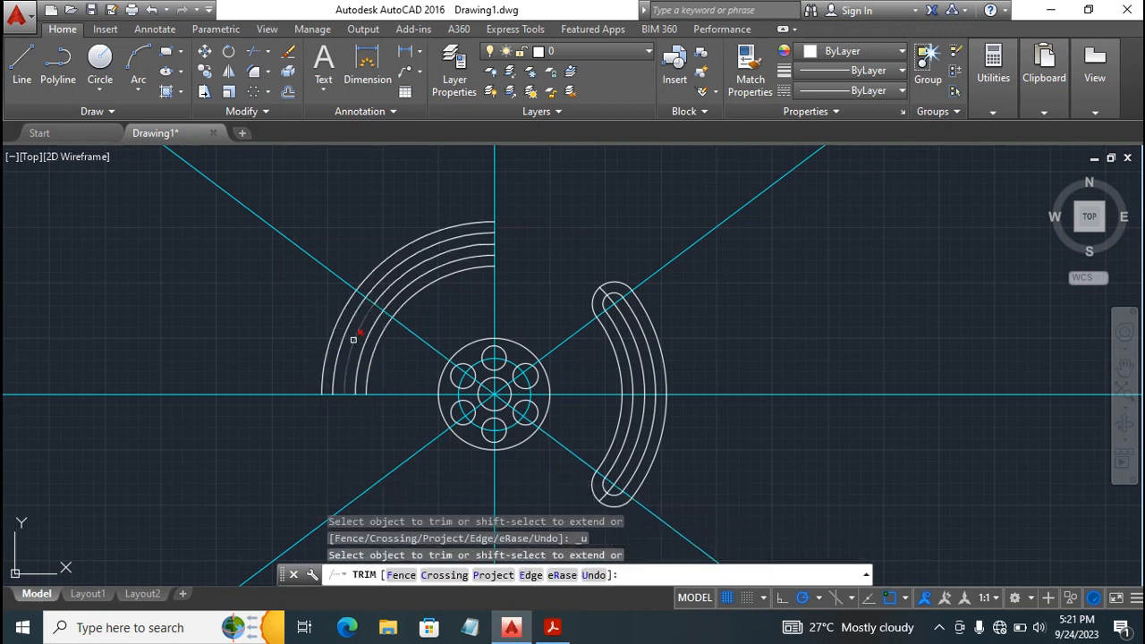
# Trim all five leftover arcs between the horizontal centerline and the slanted line above it, and try to trim the remaining pieces.
pyautogui.click(312, 353)
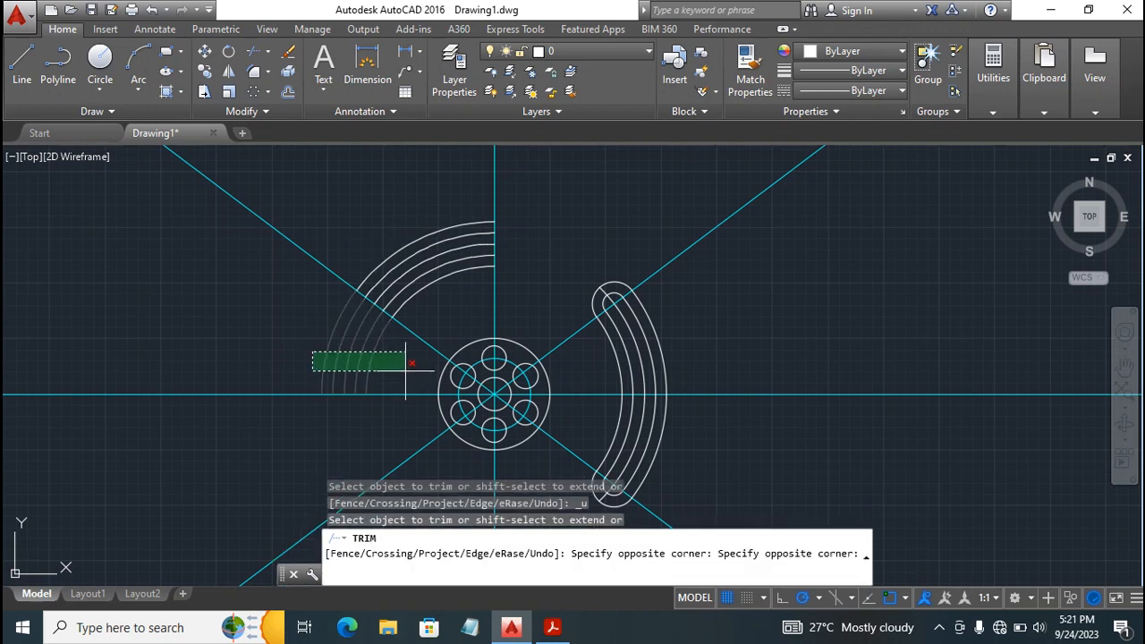
pyautogui.click(405, 366)
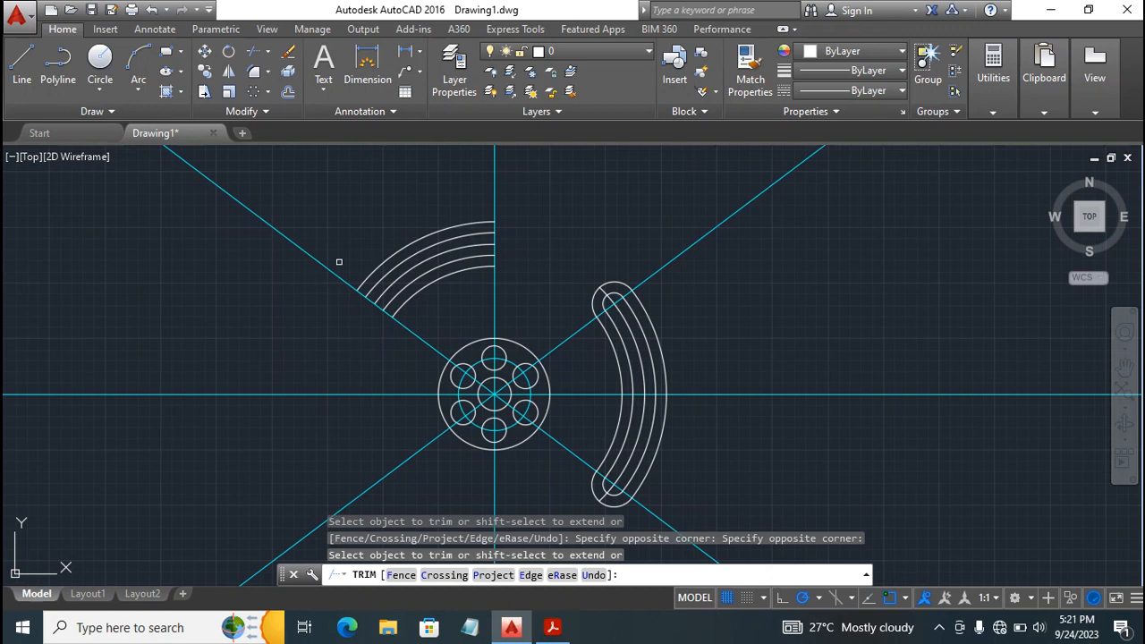
pyautogui.click(403, 196)
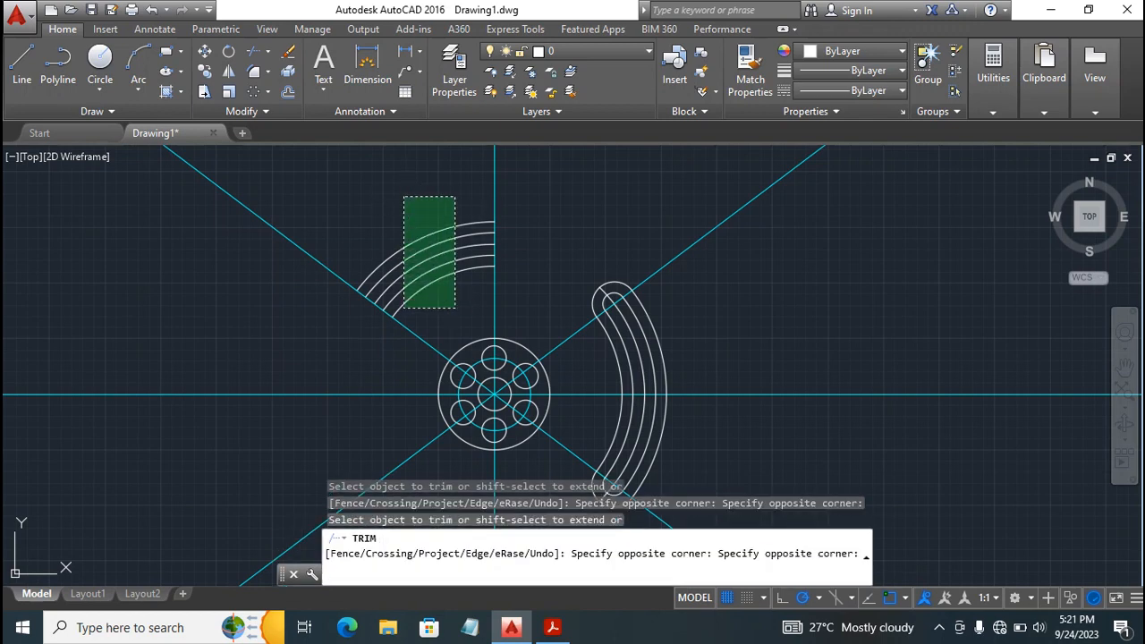
pyautogui.click(453, 306)
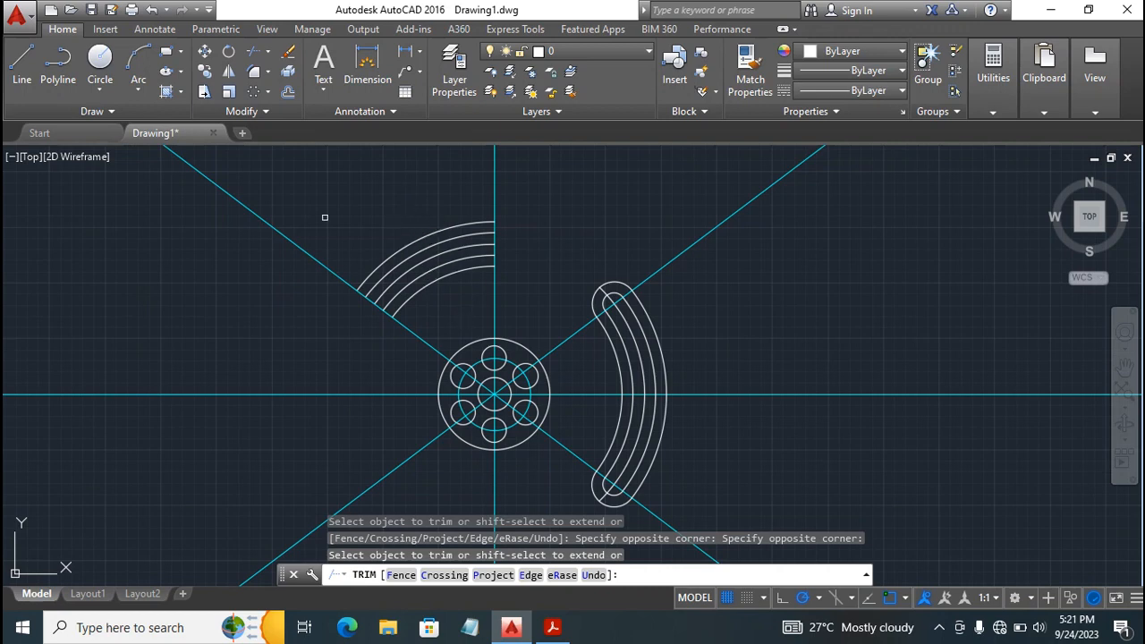
pyautogui.press('Escape')
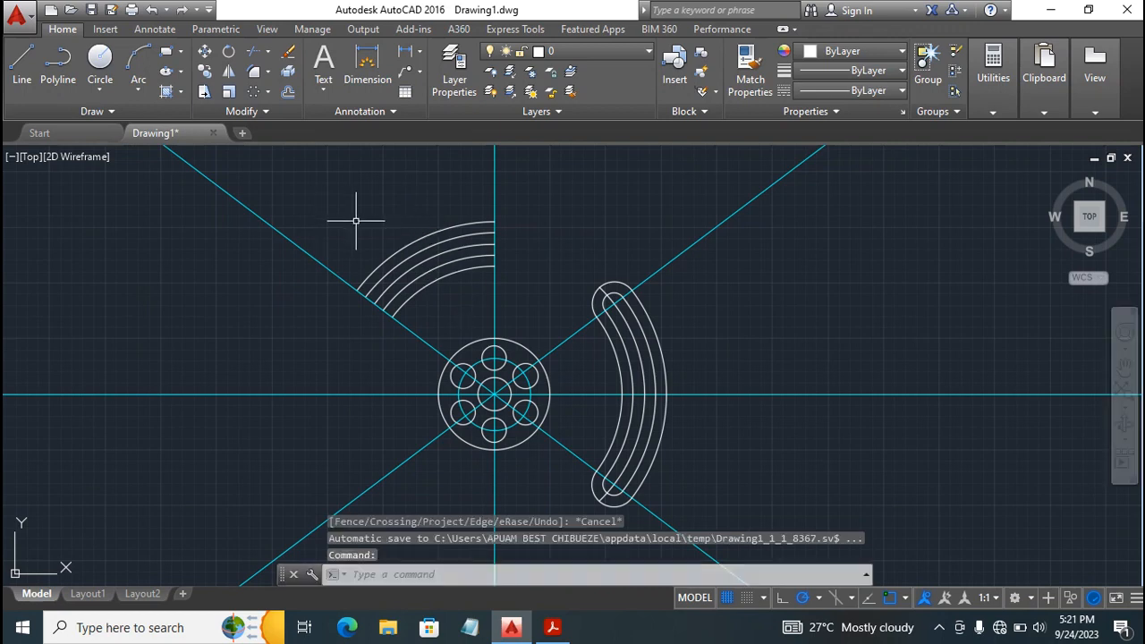
# Erase the five leftover concentric arcs between the upper slanted line and the vertical centerline above the disc.
pyautogui.click(373, 204)
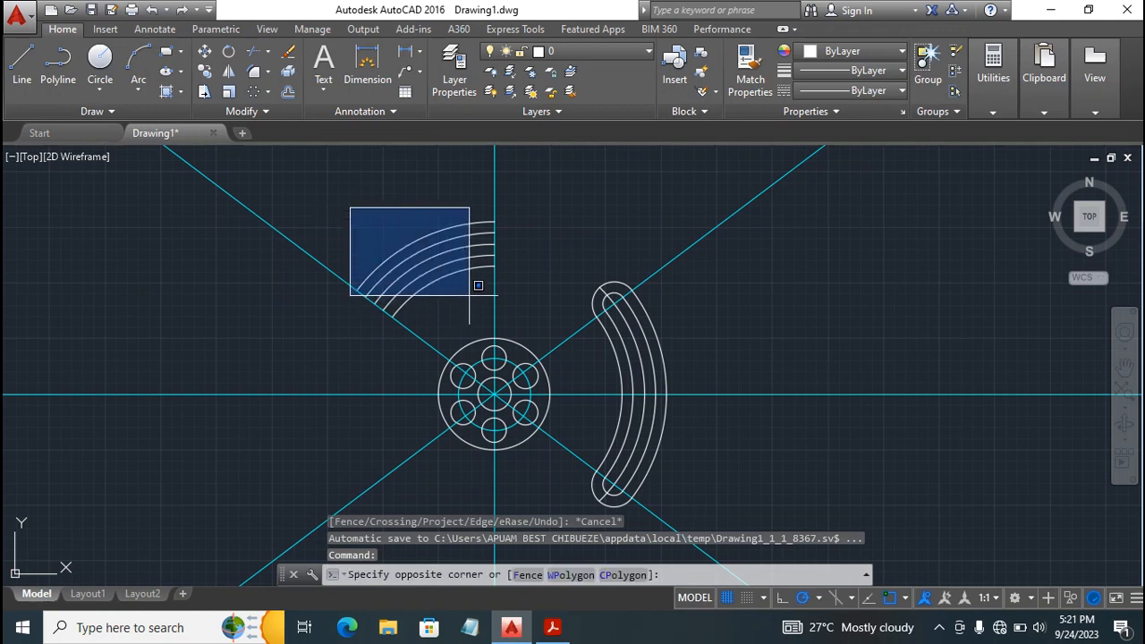
pyautogui.click(489, 275)
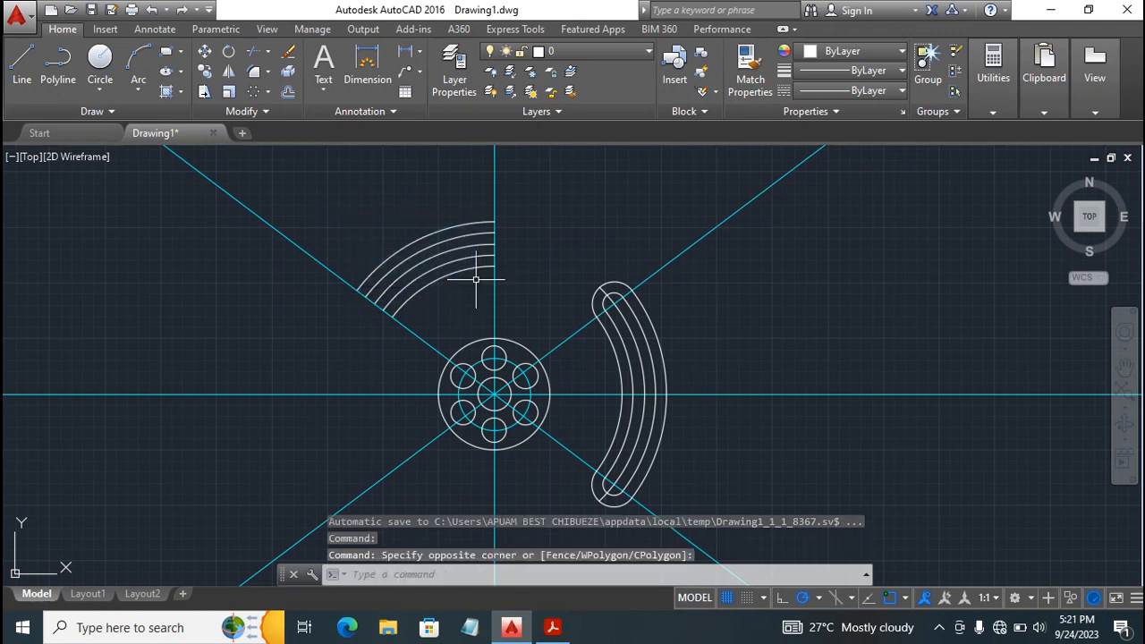
pyautogui.click(420, 238)
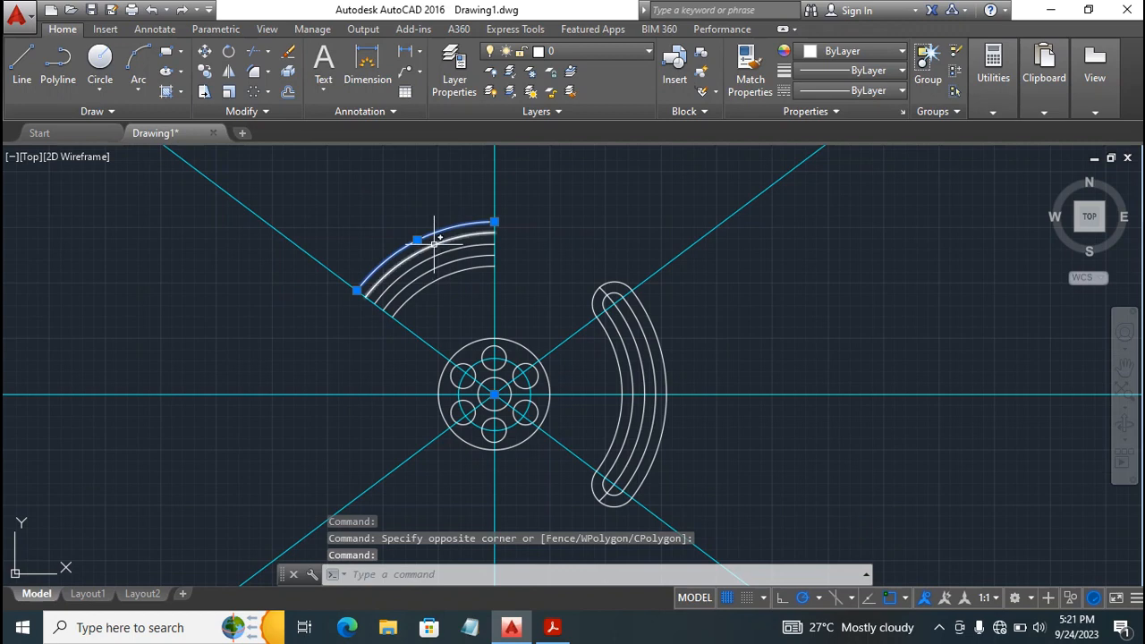
pyautogui.click(437, 249)
pyautogui.click(440, 254)
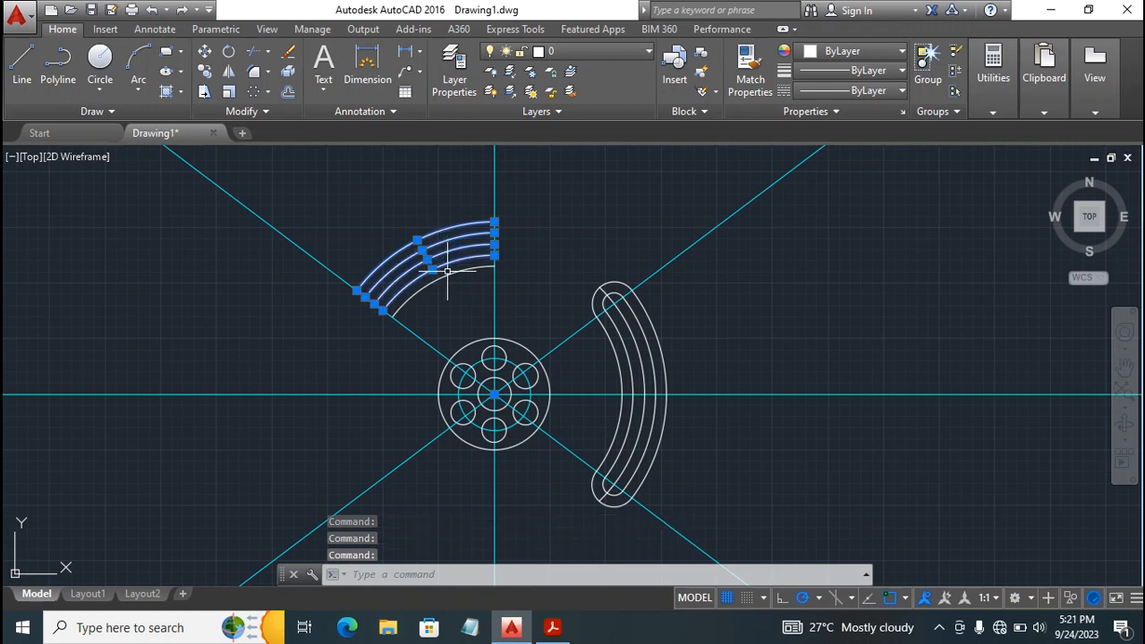
pyautogui.click(453, 268)
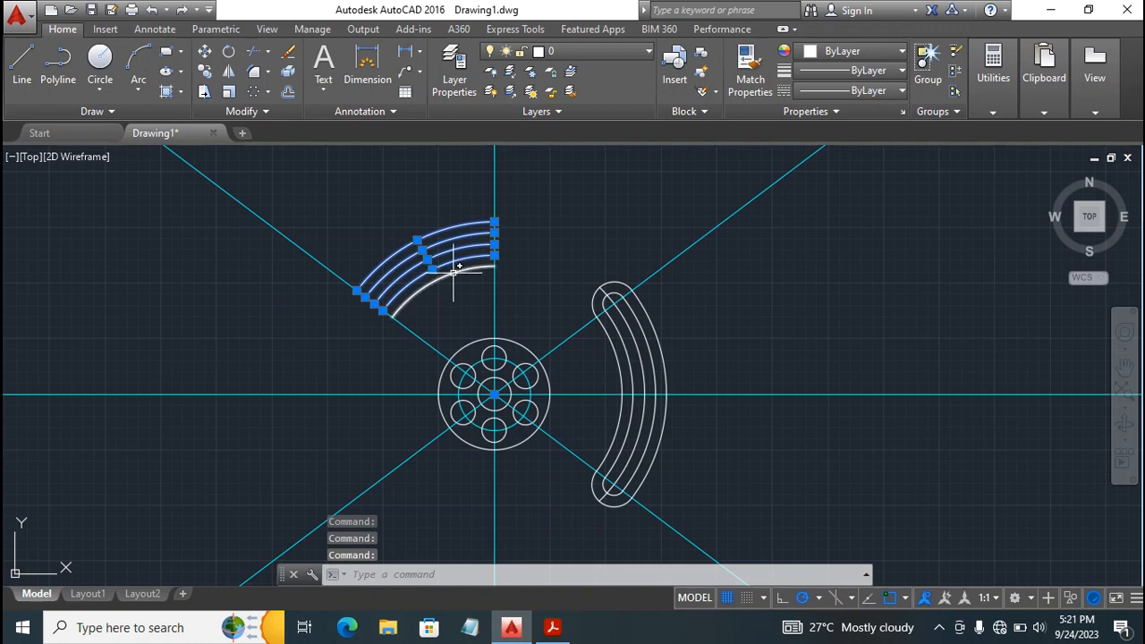
pyautogui.click(452, 271)
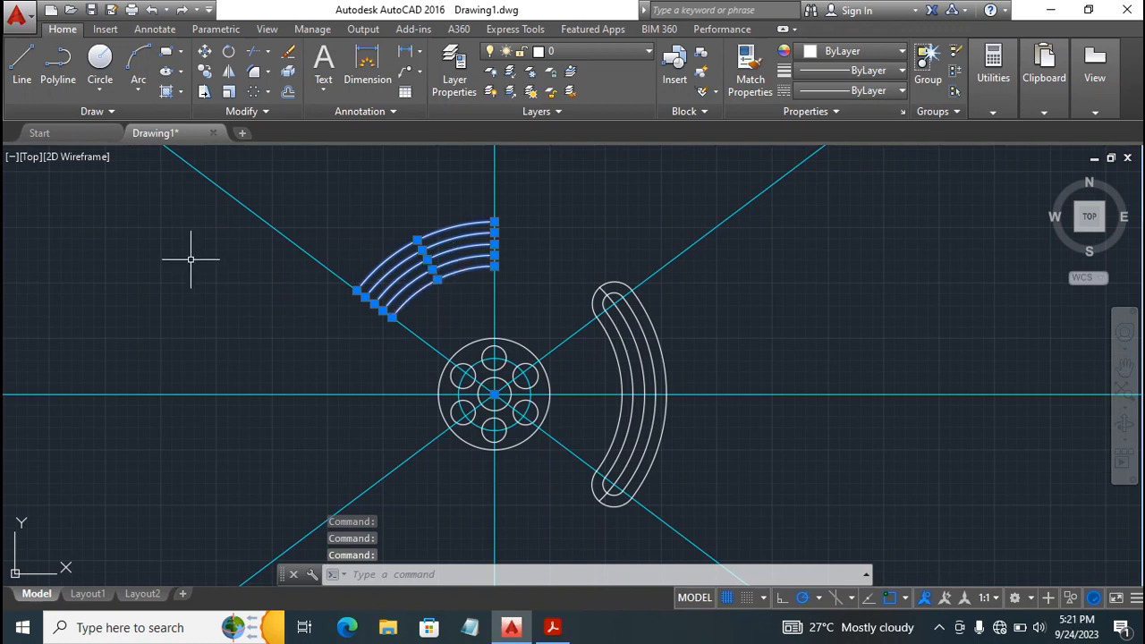
pyautogui.write('m')
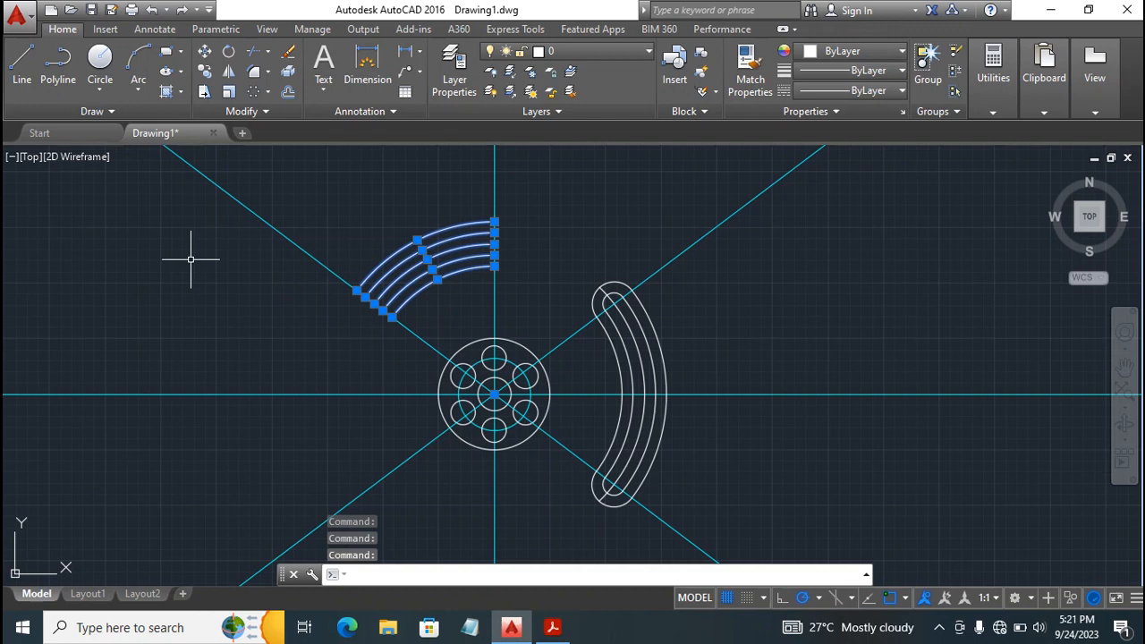
pyautogui.click(190, 259)
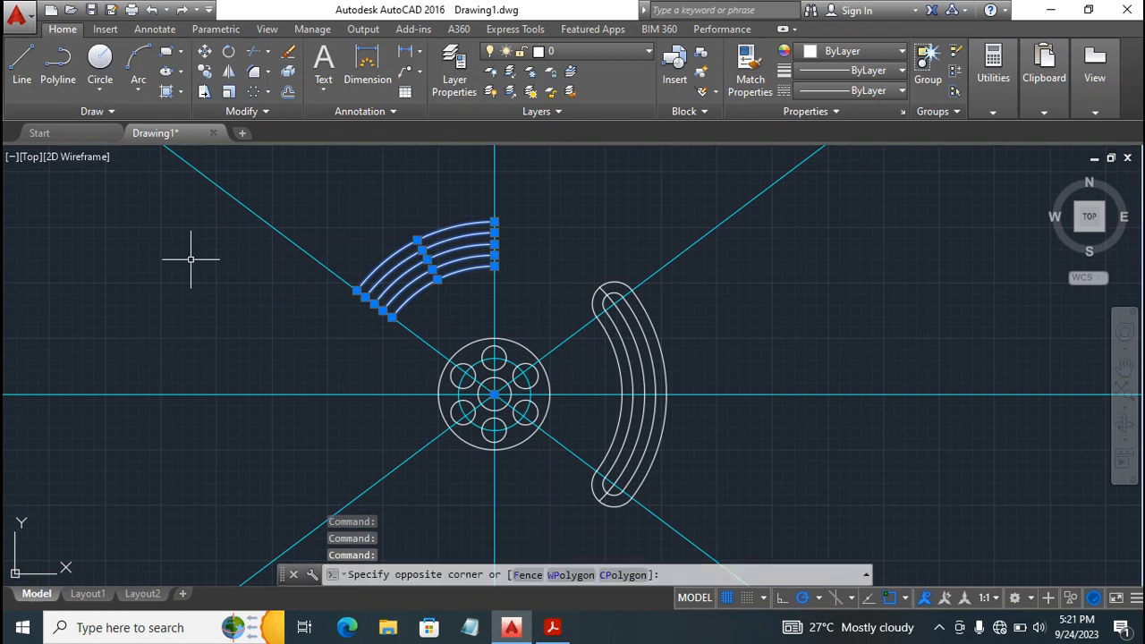
pyautogui.click(190, 260)
pyautogui.press('Delete')
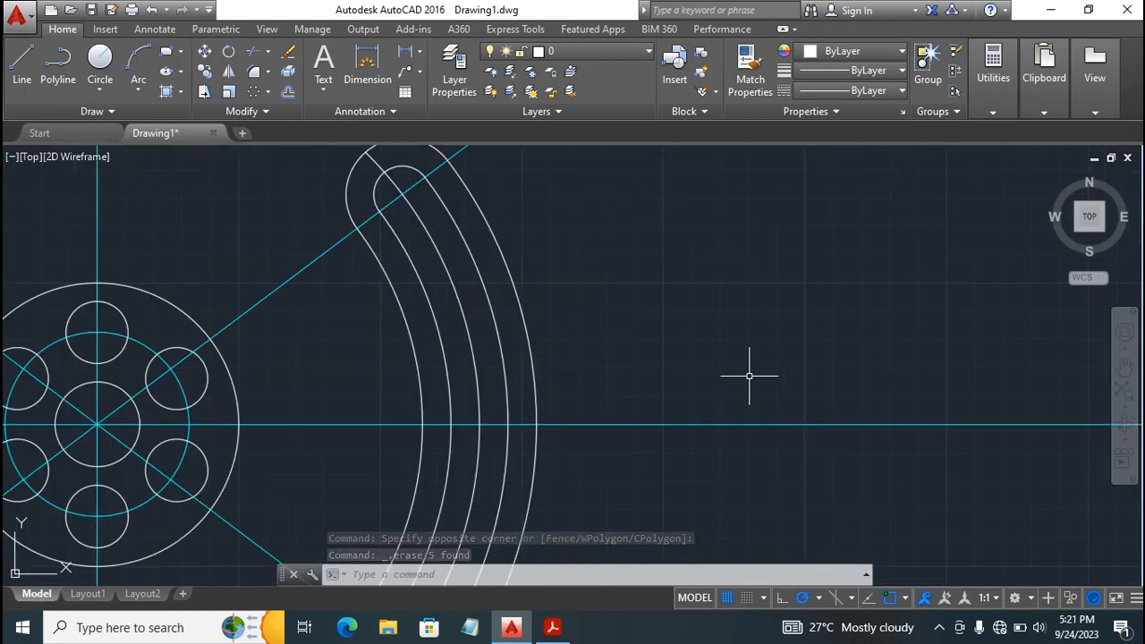
# Inspect the trimmed disc and arm, and switch to the exercise PDF in Adobe Acrobat Reader to check page 21's dimensions.
pyautogui.scroll(4, 750, 375)
pyautogui.scroll(-5, 750, 376)
pyautogui.scroll(3, 749, 376)
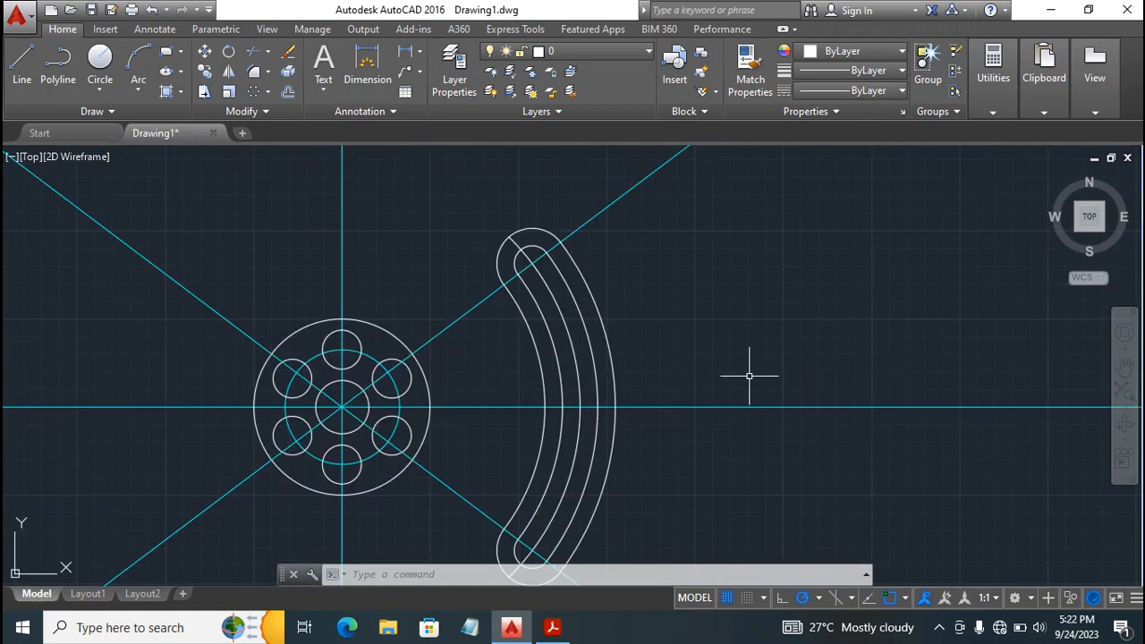
pyautogui.click(1125, 367)
pyautogui.moveTo(447, 431)
pyautogui.mouseDown()
pyautogui.moveTo(462, 403)
pyautogui.moveTo(477, 410)
pyautogui.mouseUp()
pyautogui.moveTo(524, 469); pyautogui.dragTo(519, 439)
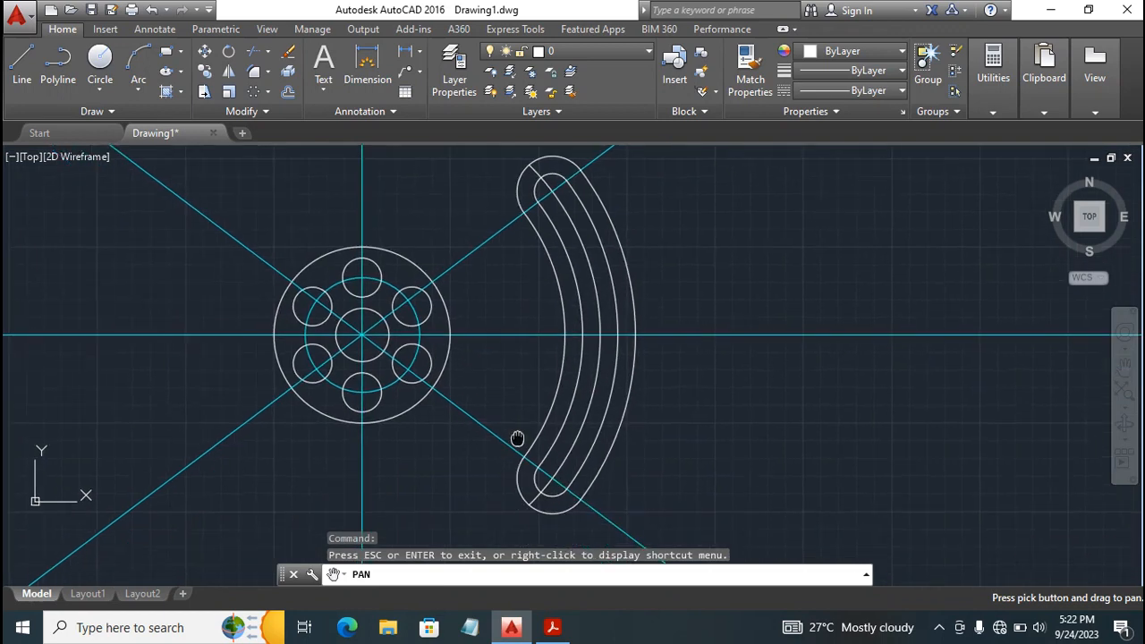
pyautogui.press('Escape')
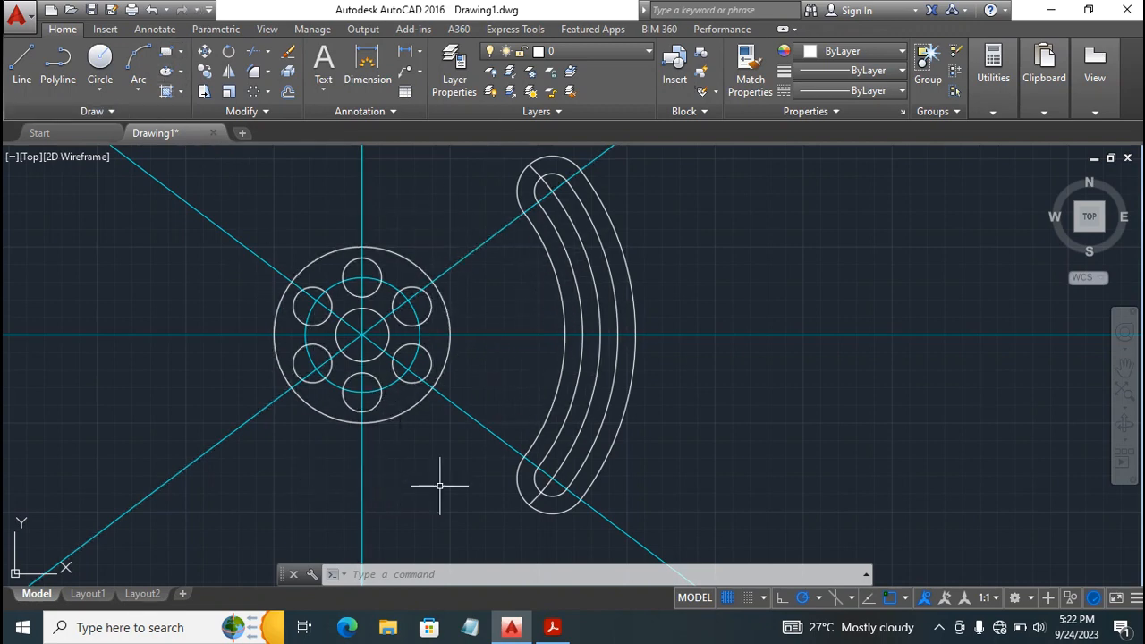
pyautogui.click(552, 628)
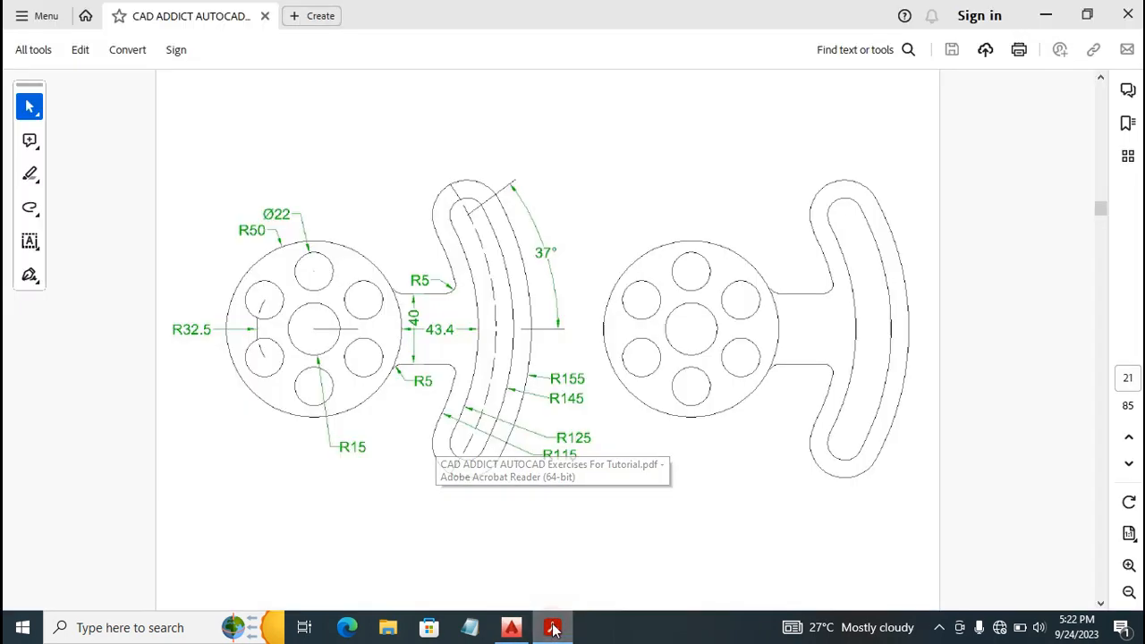
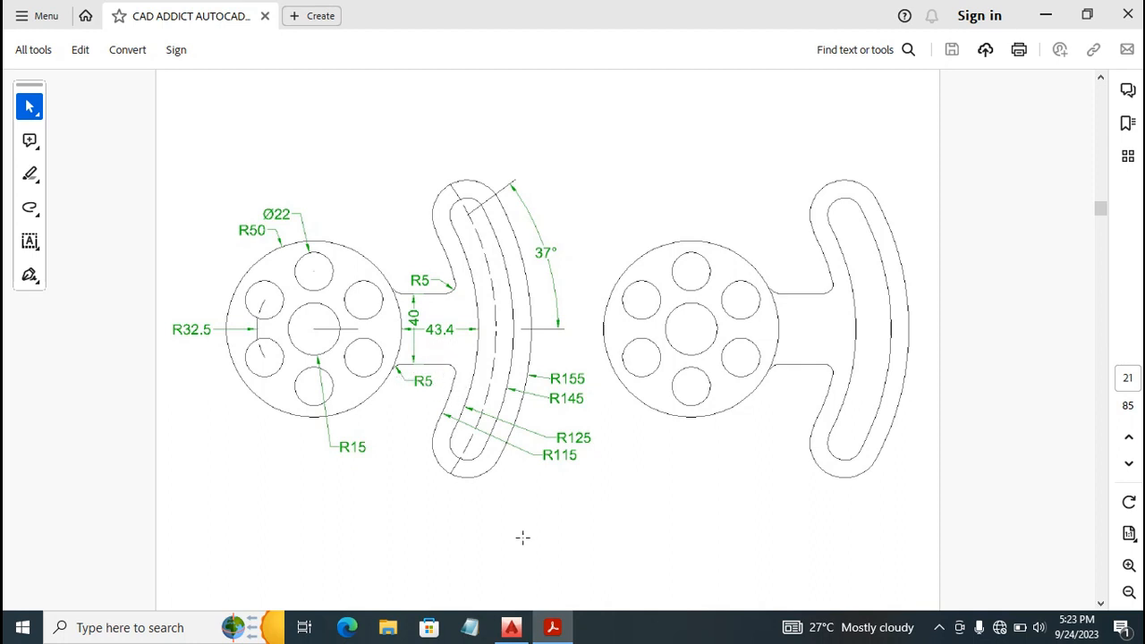
# Switch to AutoCAD and offset the horizontal centerline by 20 both above and below.
pyautogui.click(511, 626)
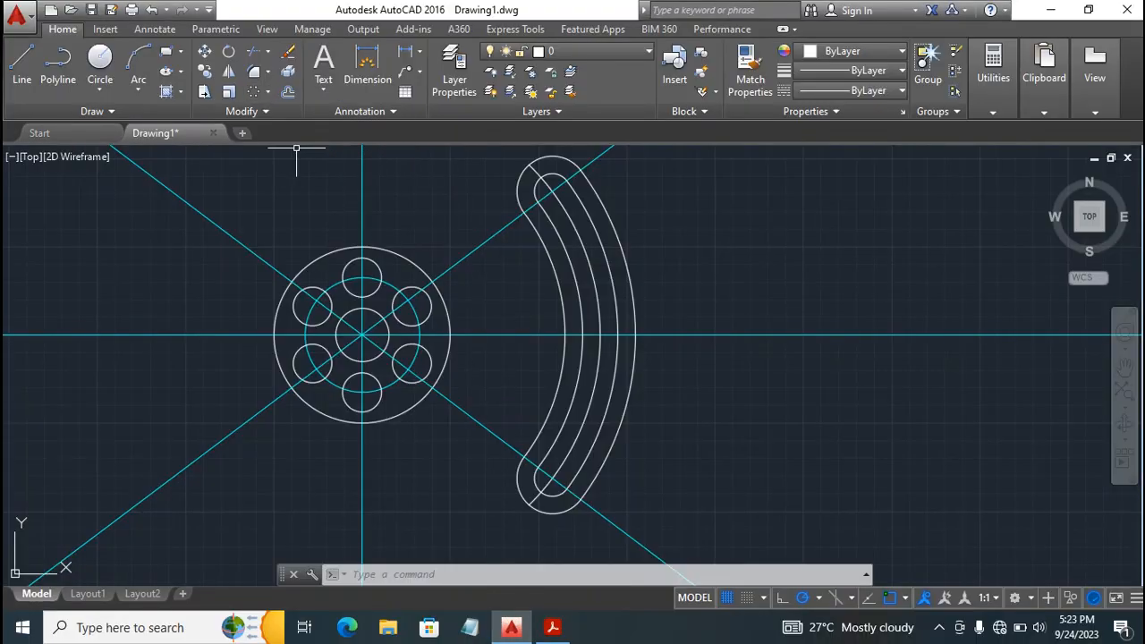
pyautogui.click(288, 93)
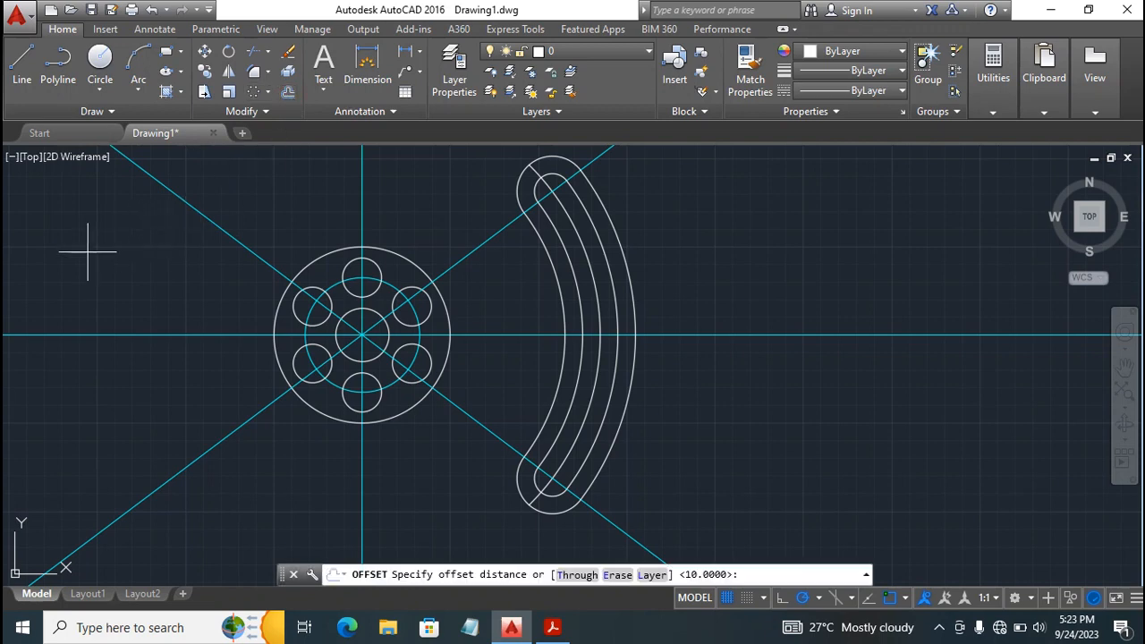
pyautogui.press('Return')
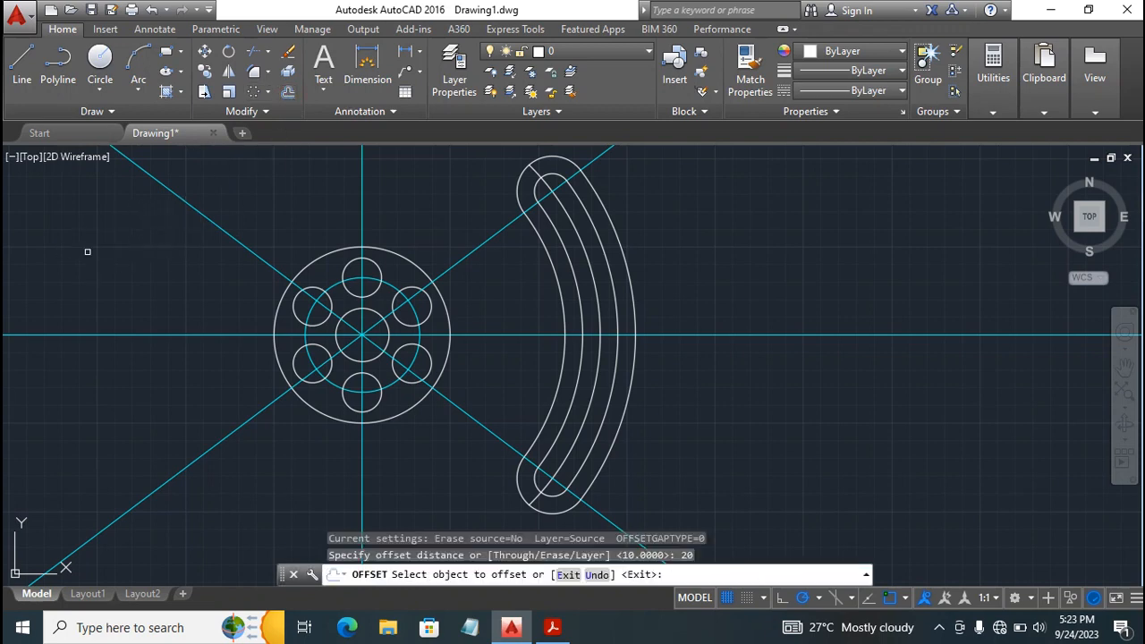
pyautogui.click(507, 334)
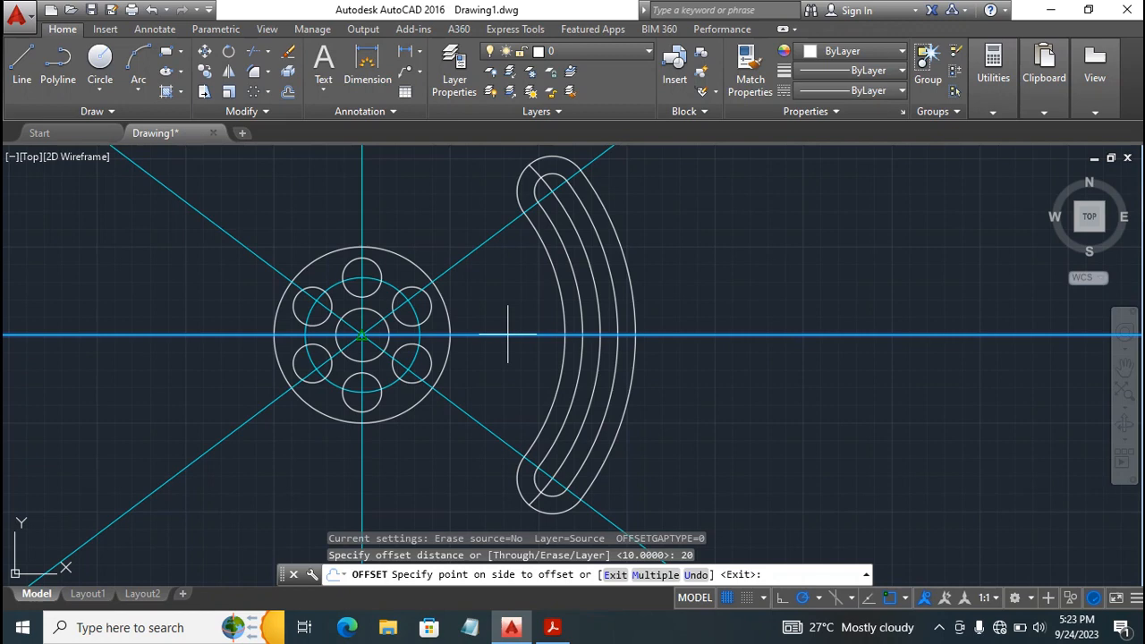
pyautogui.click(505, 284)
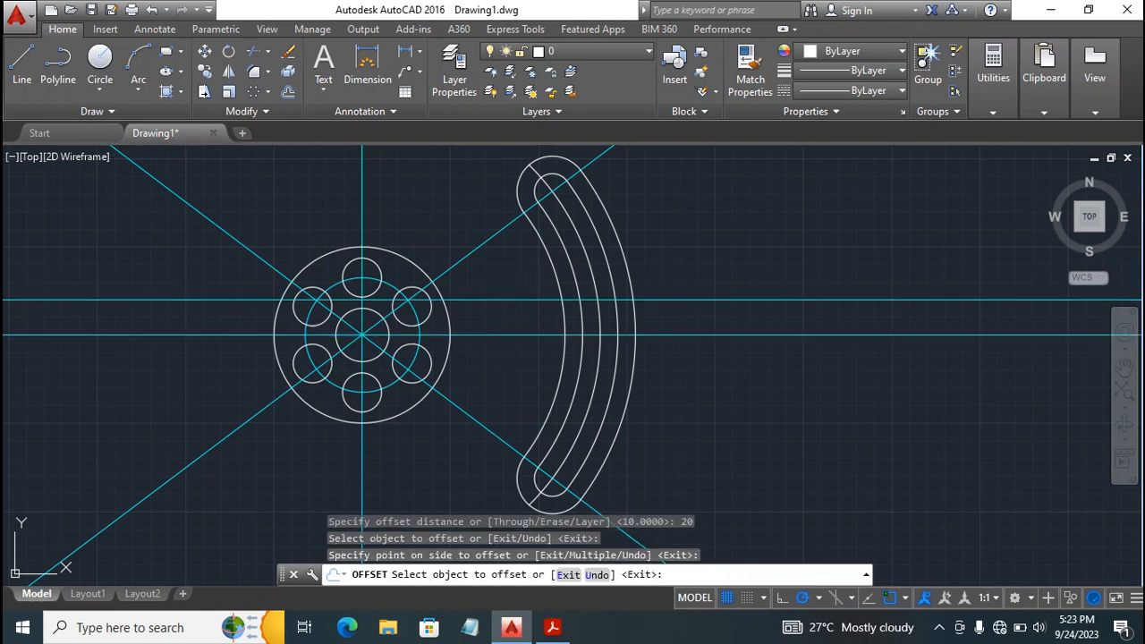
pyautogui.click(510, 334)
pyautogui.click(510, 368)
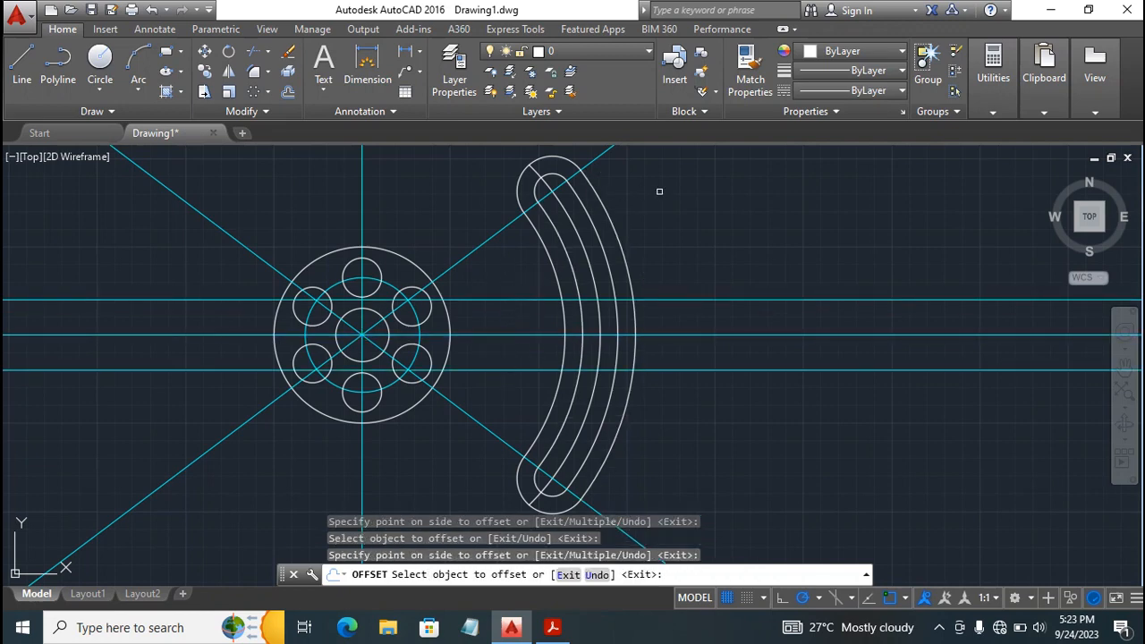
pyautogui.press('Escape')
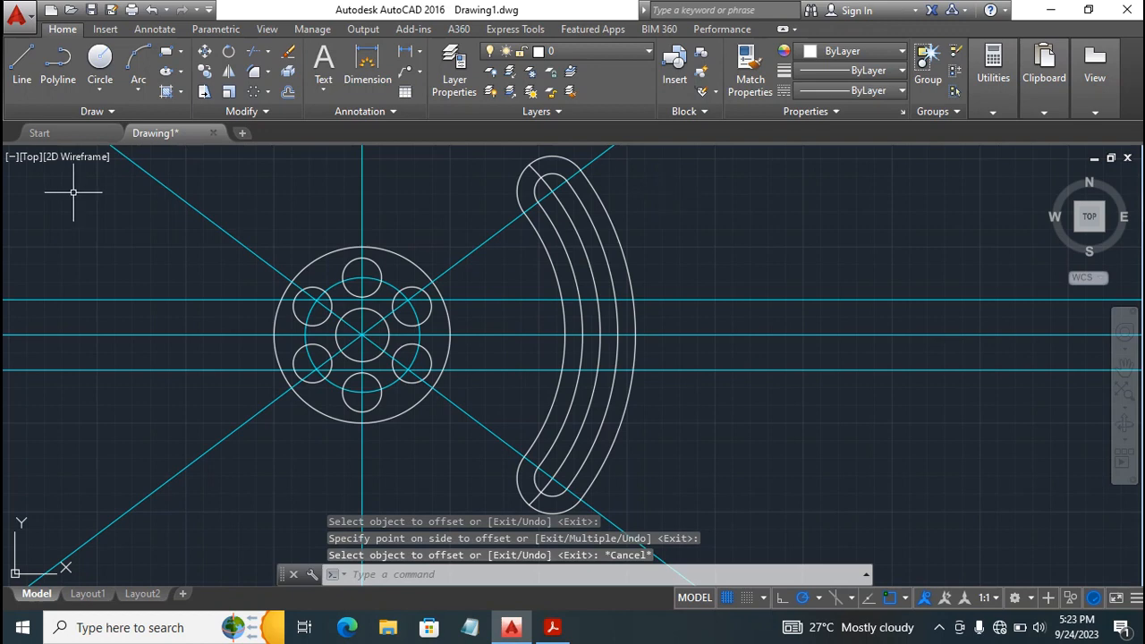
# Draw two connecting lines along the upper and lower offset lines, from the disc's outer circle to the arm's innermost arc.
pyautogui.click(22, 72)
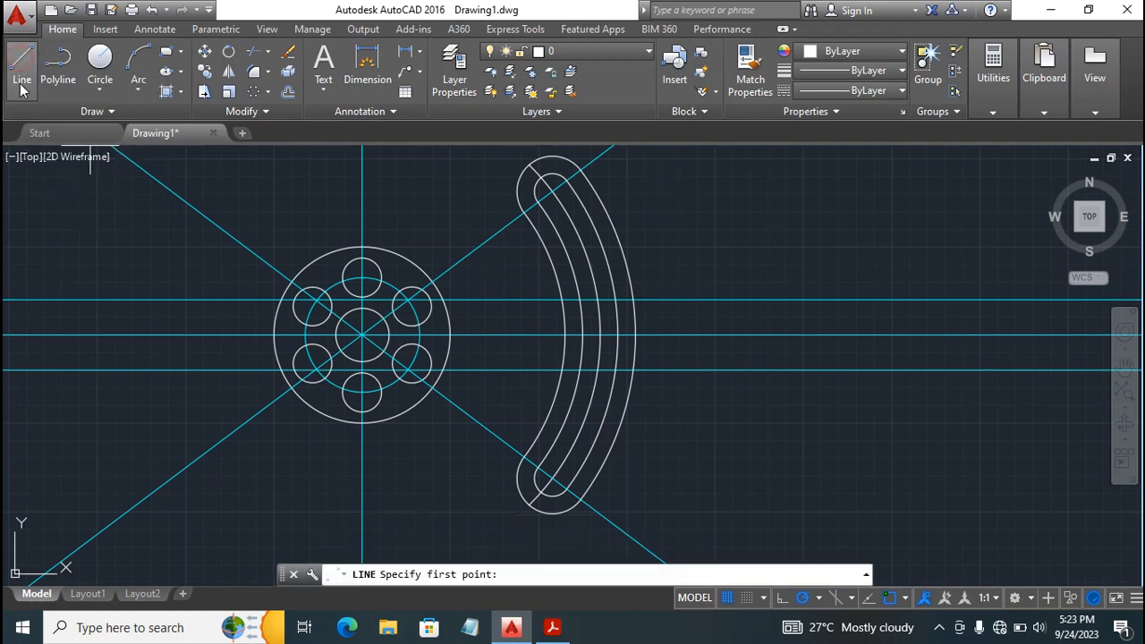
pyautogui.click(443, 299)
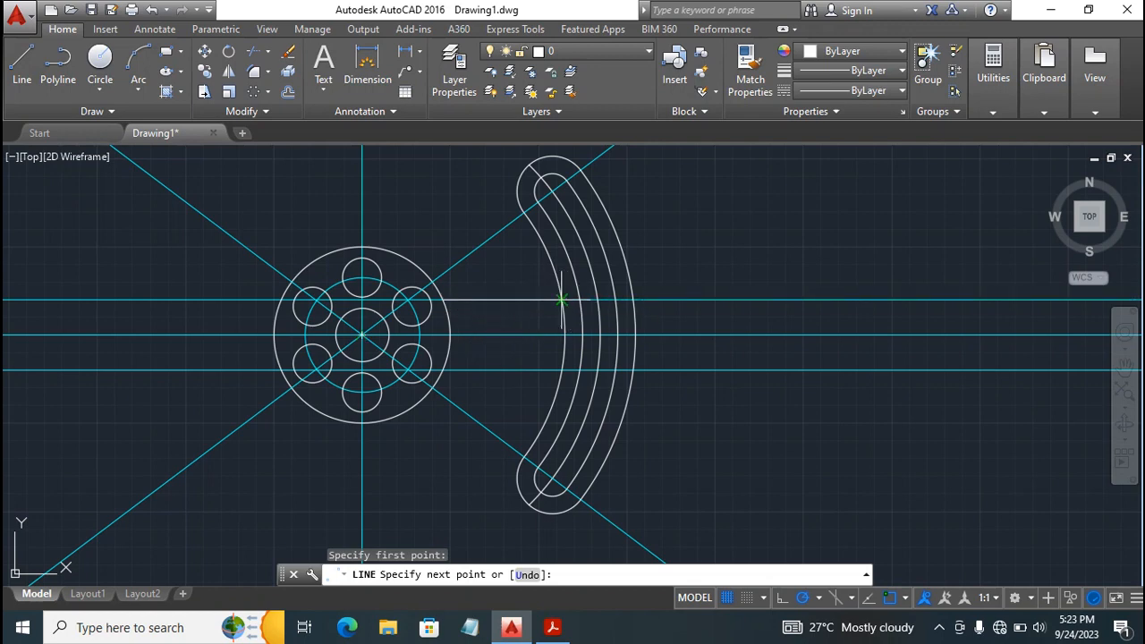
pyautogui.click(562, 301)
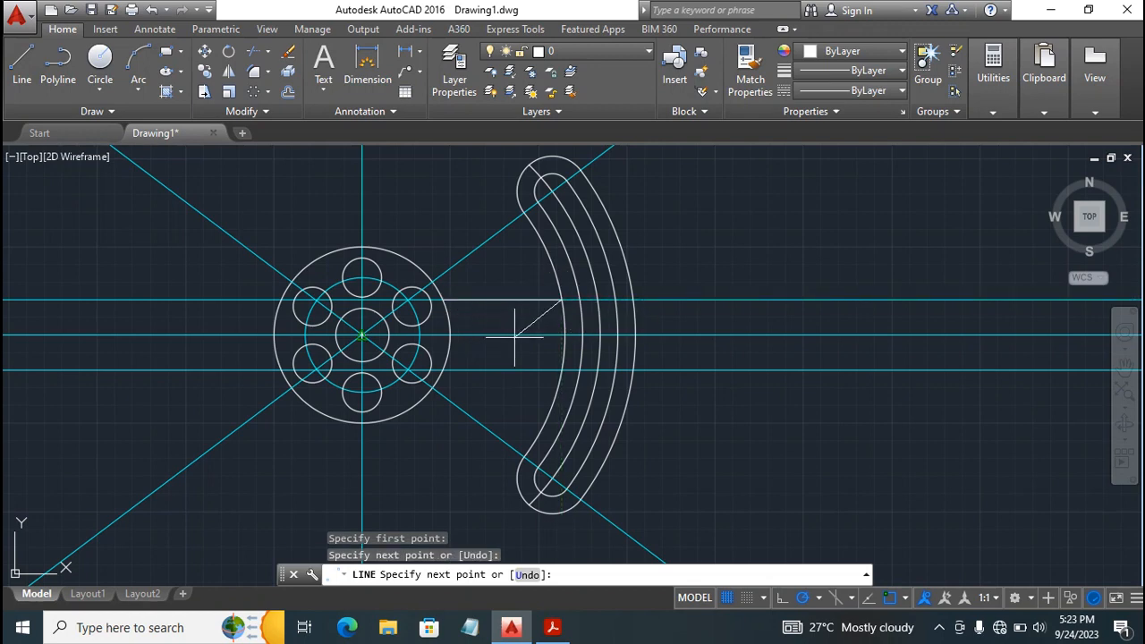
pyautogui.press('Escape')
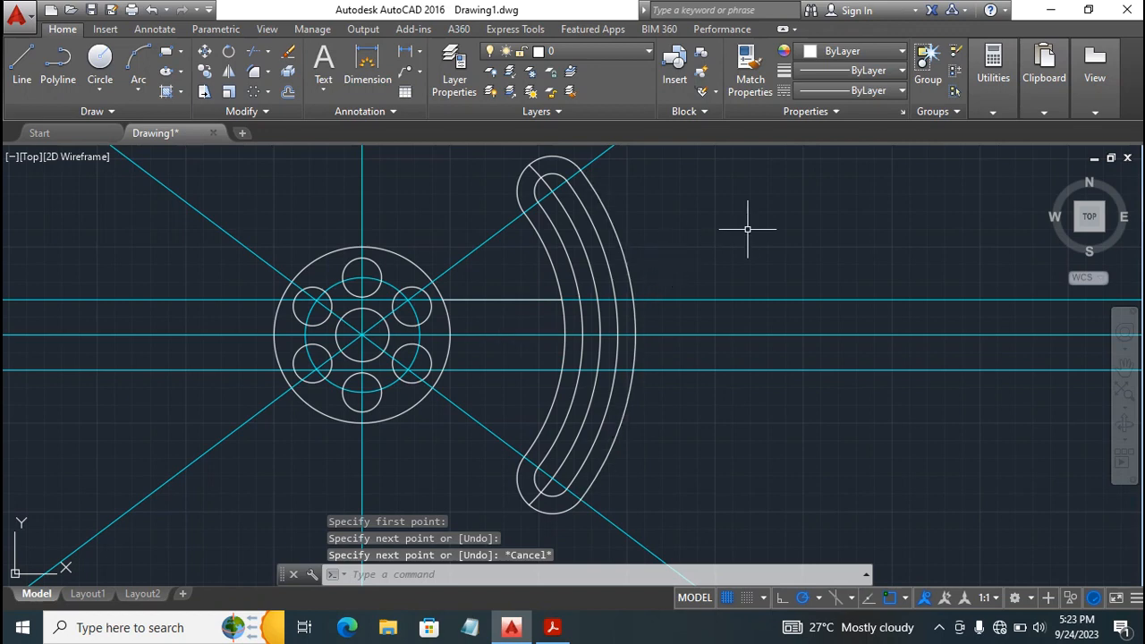
pyautogui.press('Return')
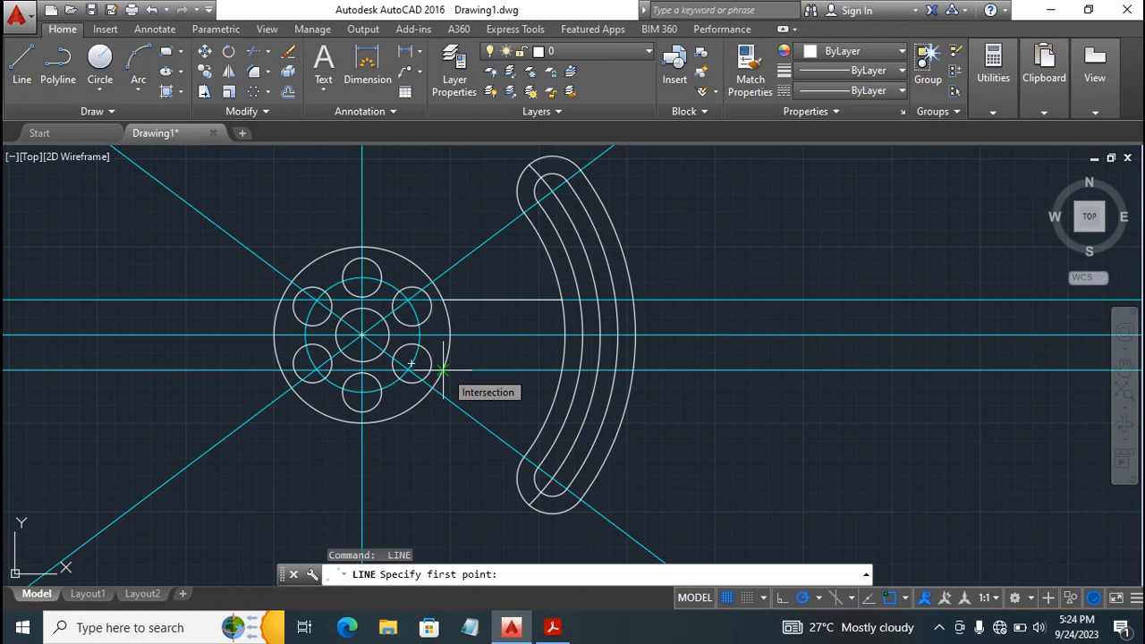
pyautogui.click(443, 369)
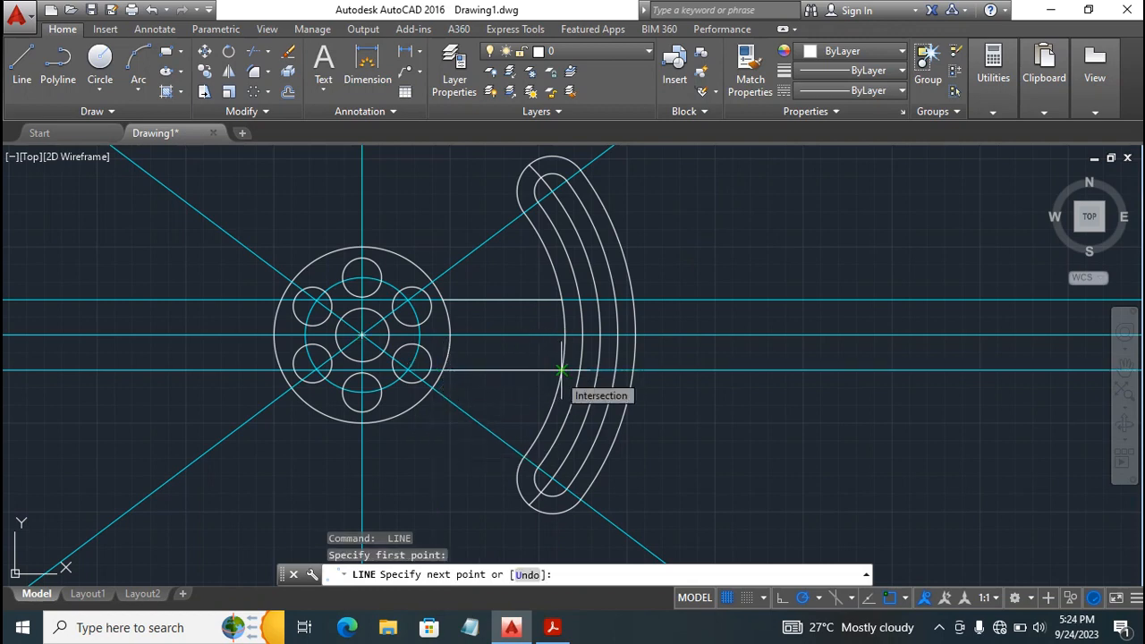
pyautogui.click(562, 369)
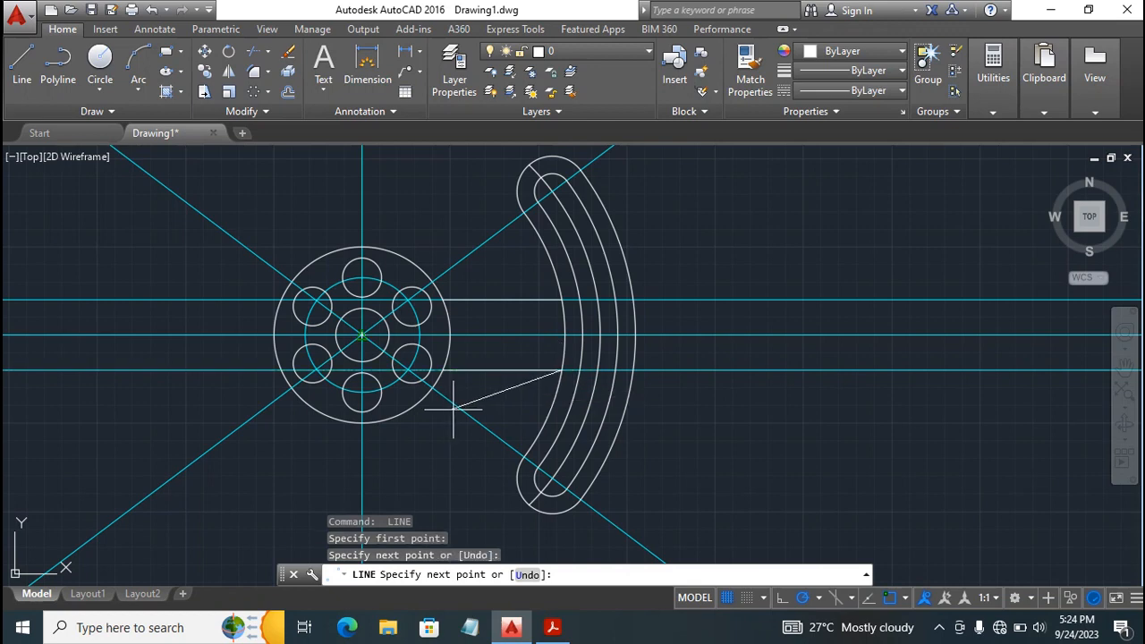
pyautogui.press('Escape')
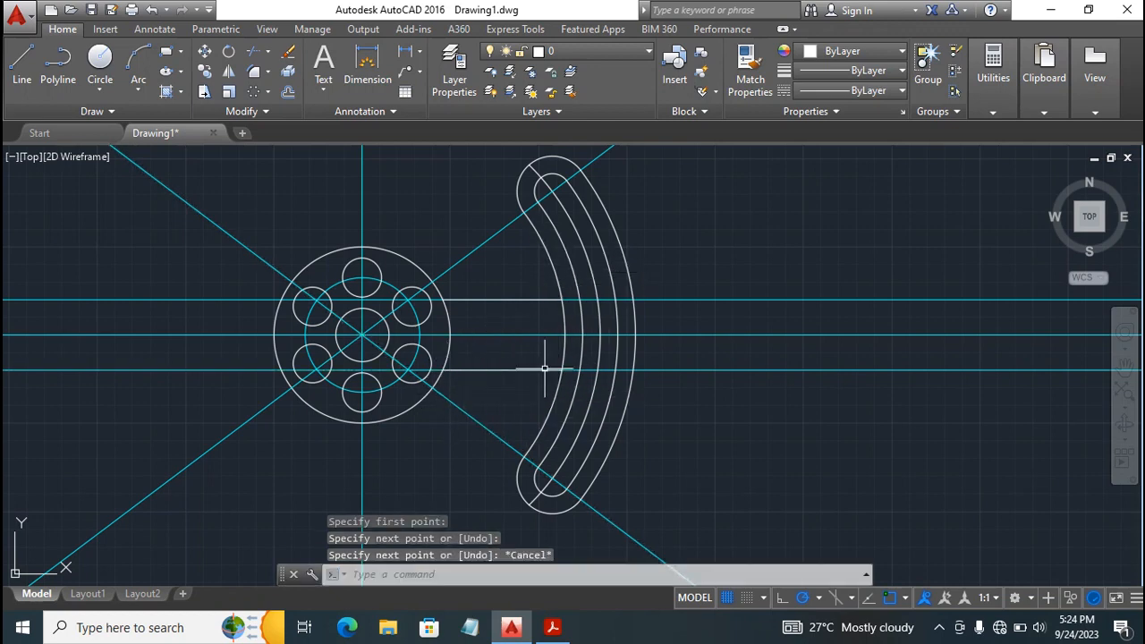
# Check the fillet radii in the Acrobat Reader PDF, then in AutoCAD fillet the upper connecting line and the arm's innermost arc with radius 5.
pyautogui.click(551, 627)
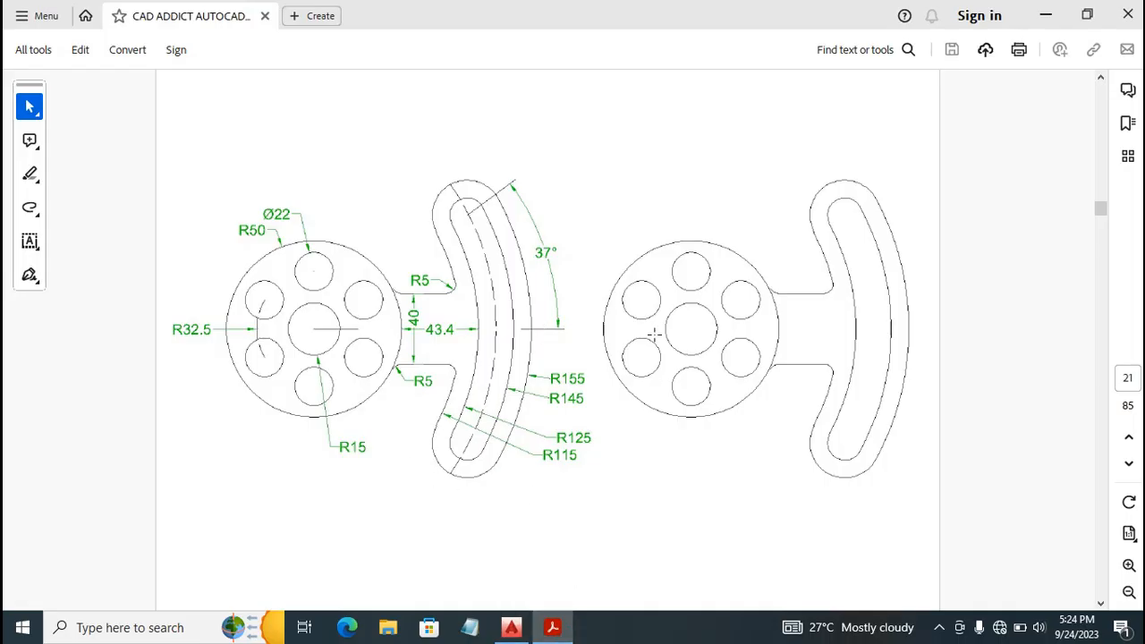
pyautogui.click(519, 630)
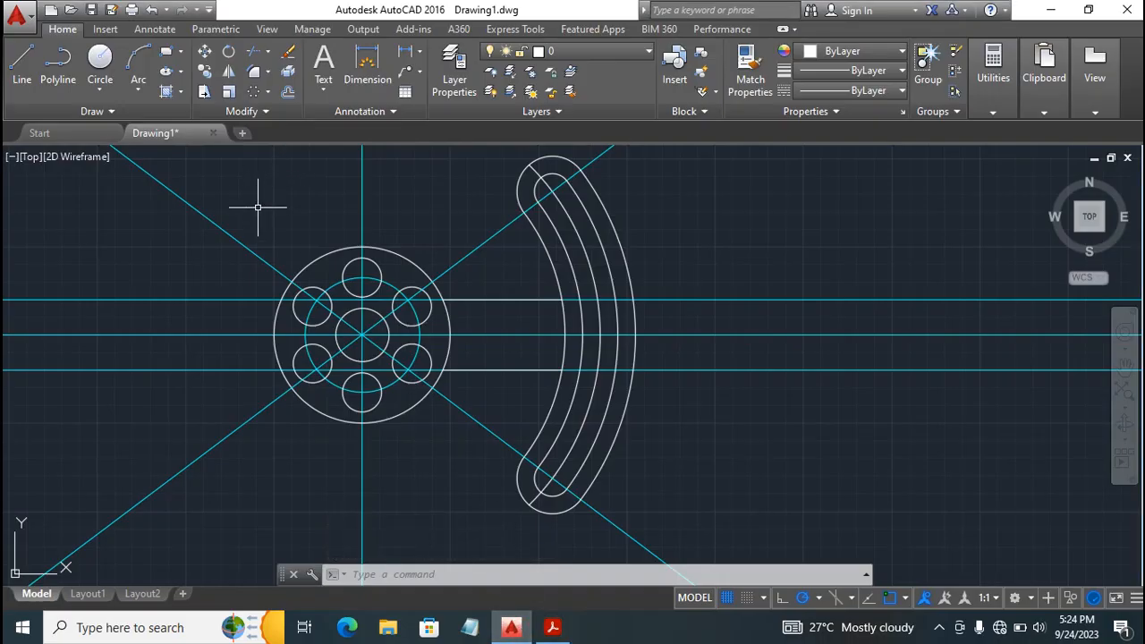
pyautogui.click(253, 75)
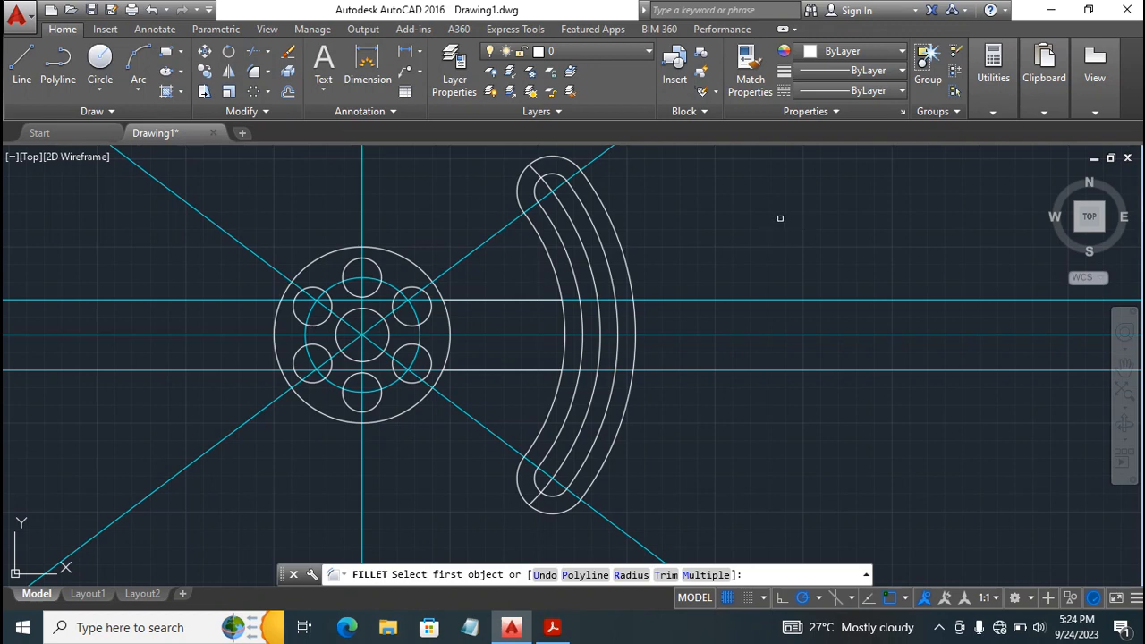
pyautogui.write('R')
pyautogui.press('Return')
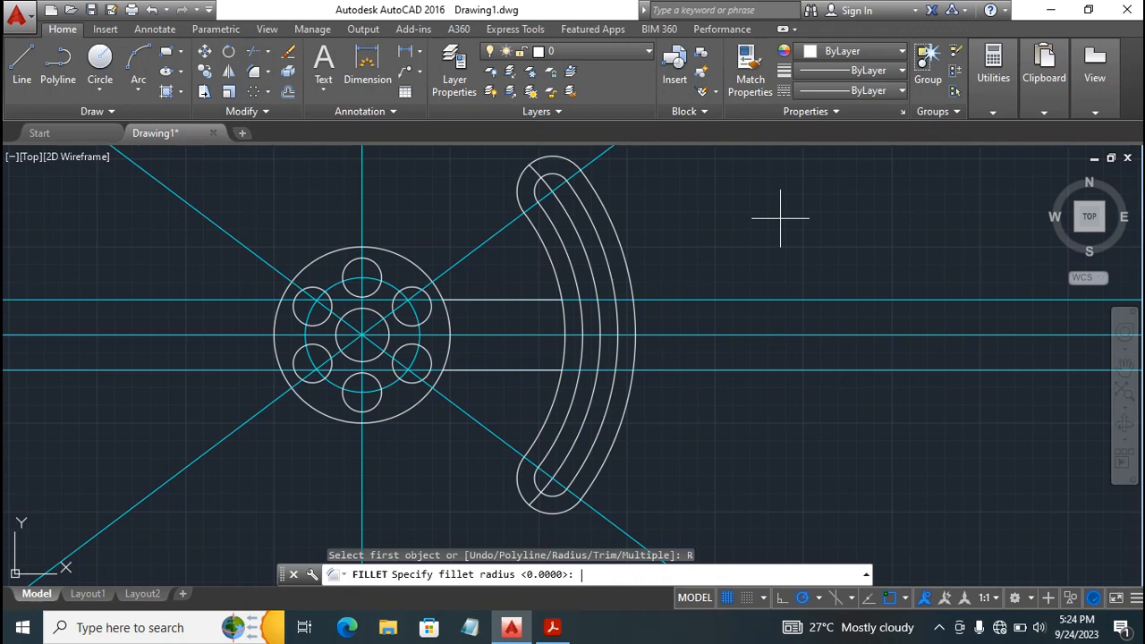
pyautogui.press('Return')
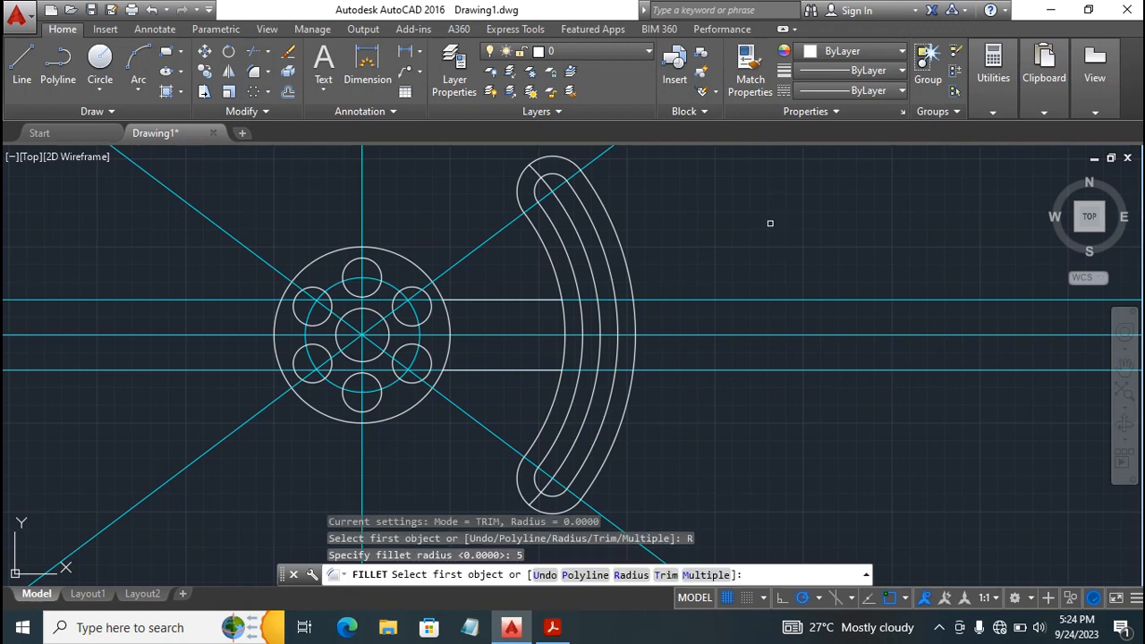
pyautogui.write('M')
pyautogui.press('Return')
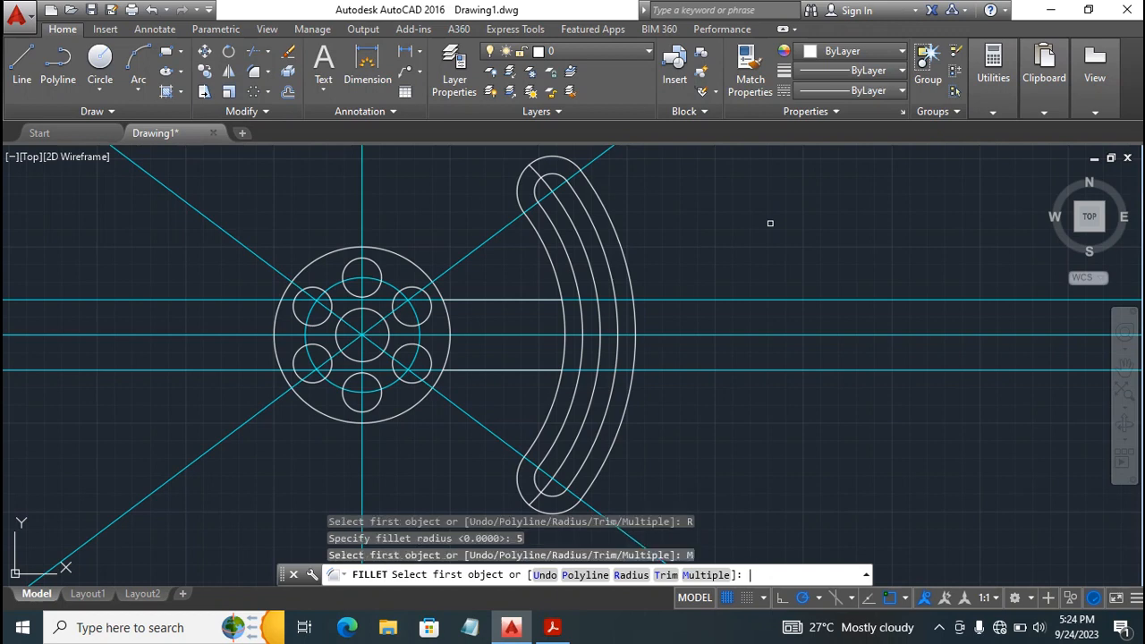
pyautogui.click(551, 301)
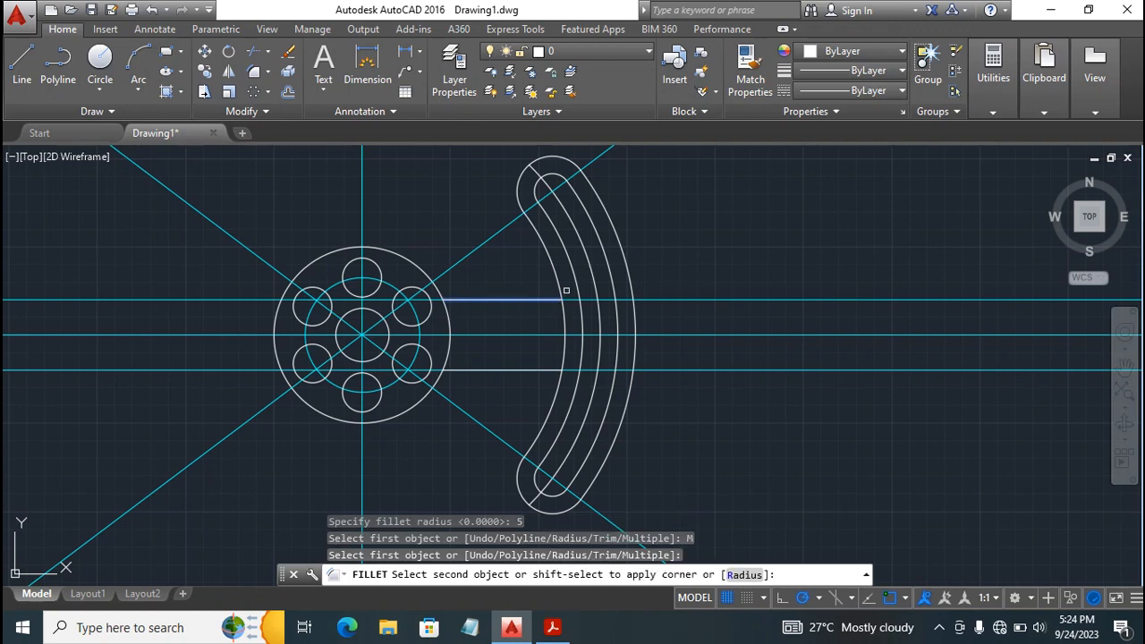
pyautogui.click(558, 288)
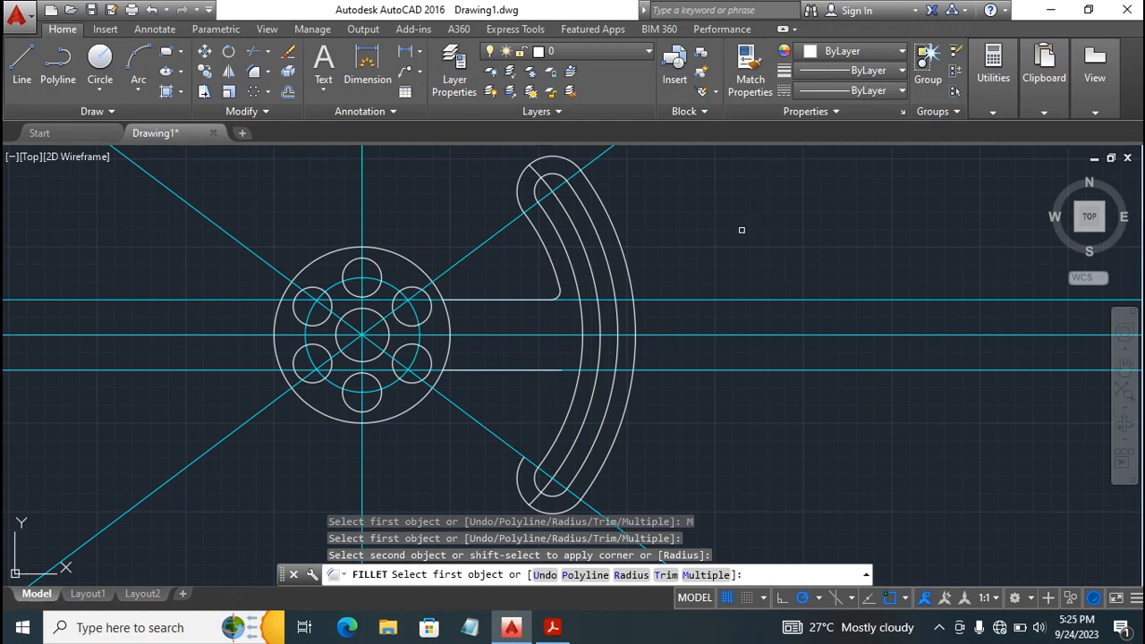
pyautogui.press('Escape')
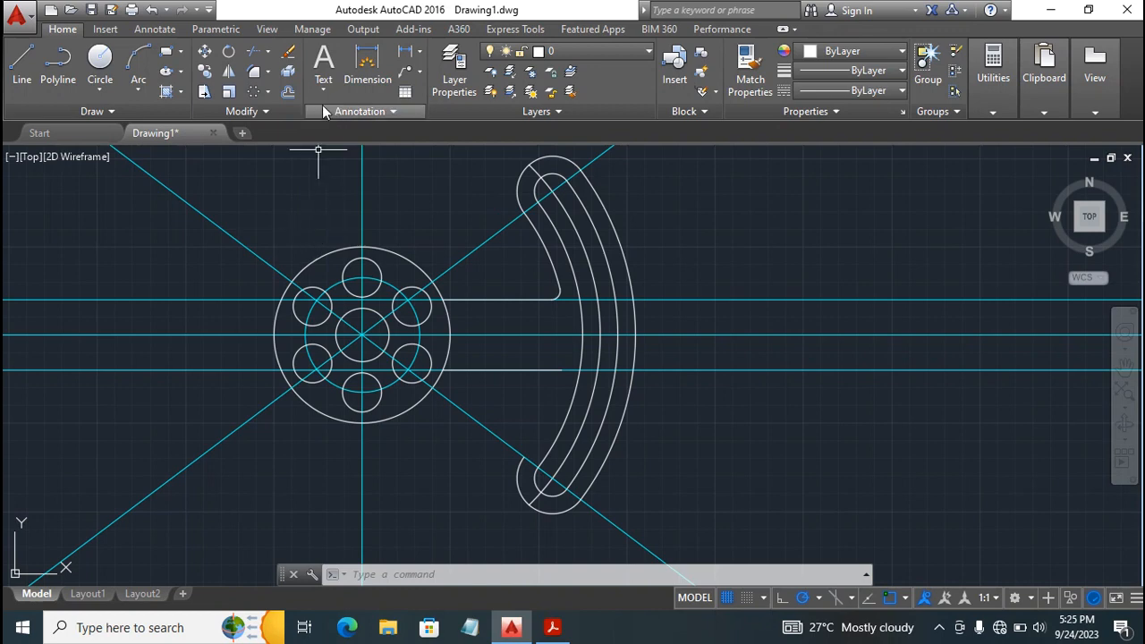
# Offset the slot's inner arc by 10 toward the disc to redraw the arm's innermost arc.
pyautogui.click(288, 91)
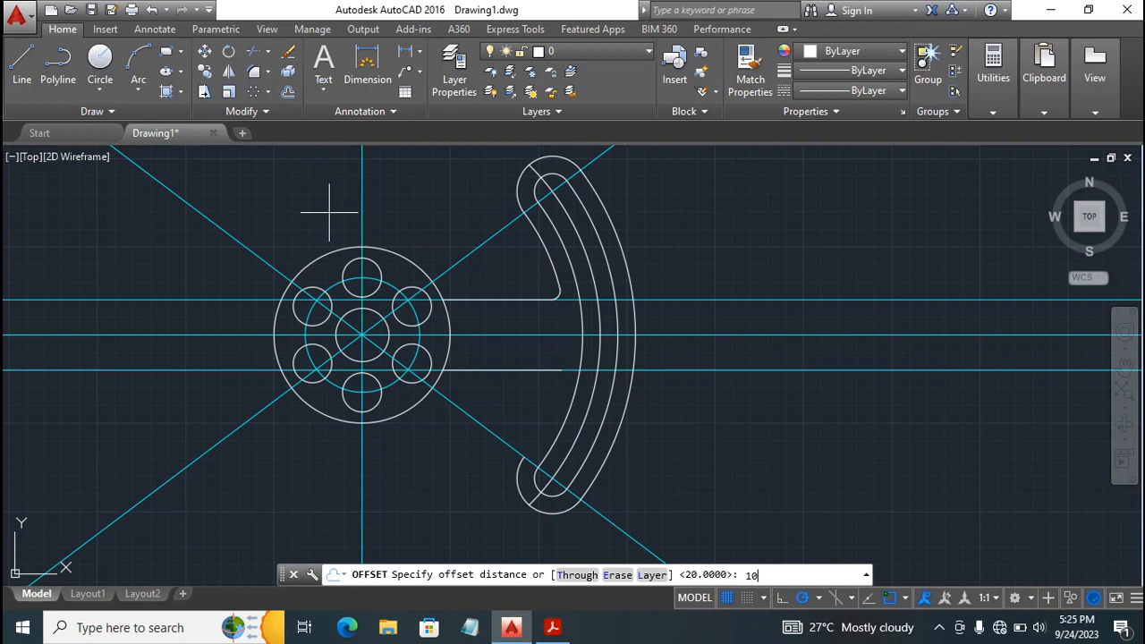
pyautogui.press('Return')
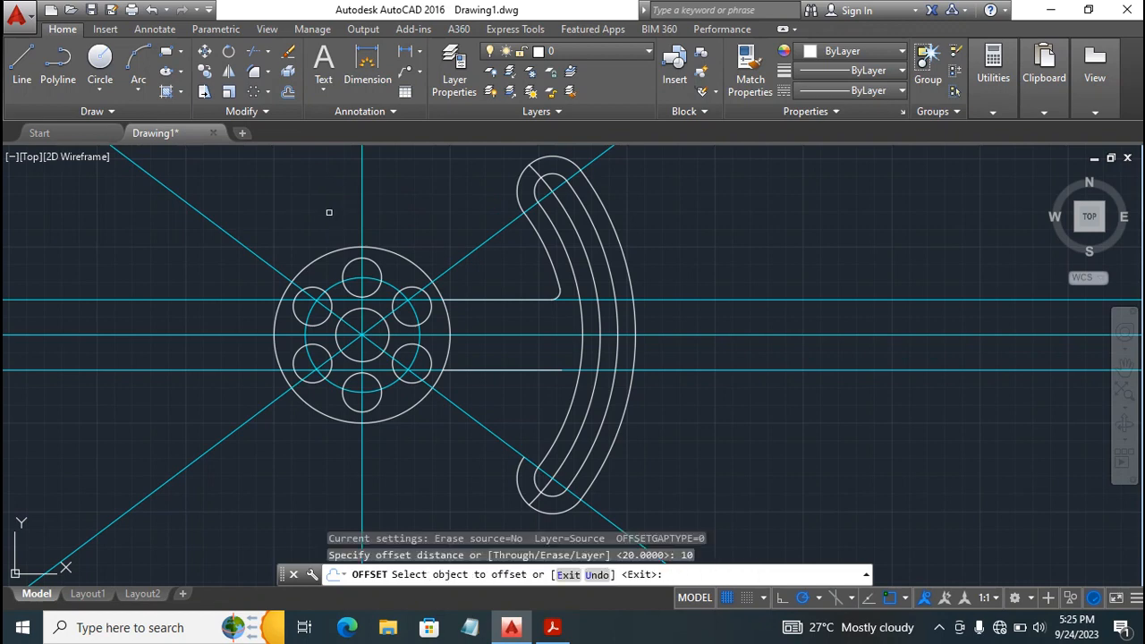
pyautogui.click(570, 405)
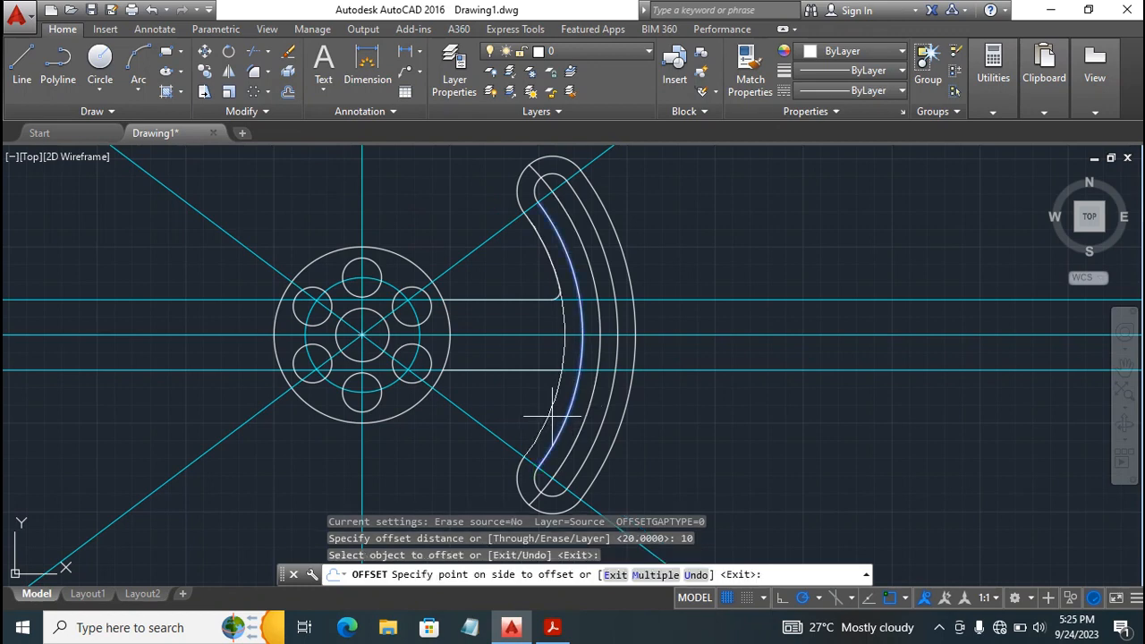
pyautogui.click(541, 413)
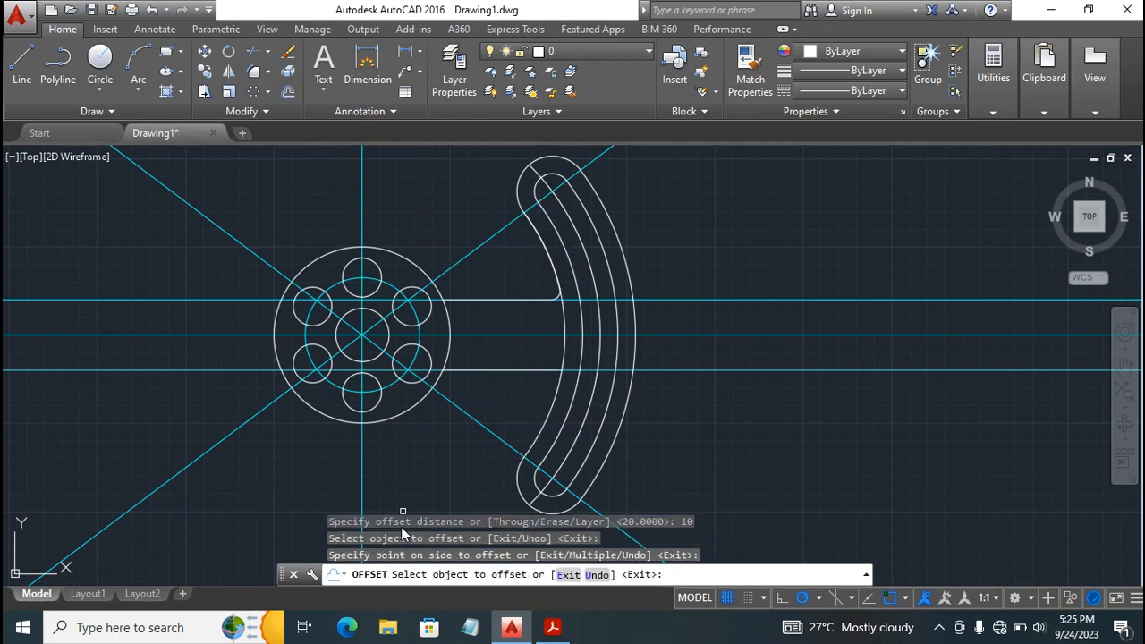
pyautogui.press('Escape')
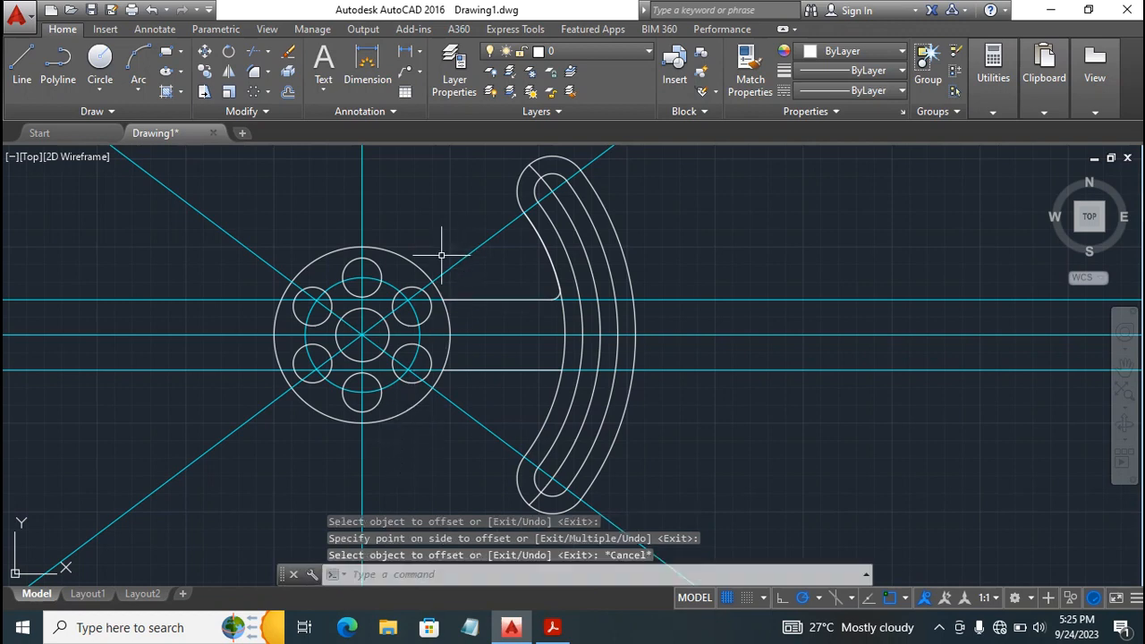
# Fillet the lower connecting line and the arm's innermost arc with radius 5, using the Multiple option.
pyautogui.click(253, 76)
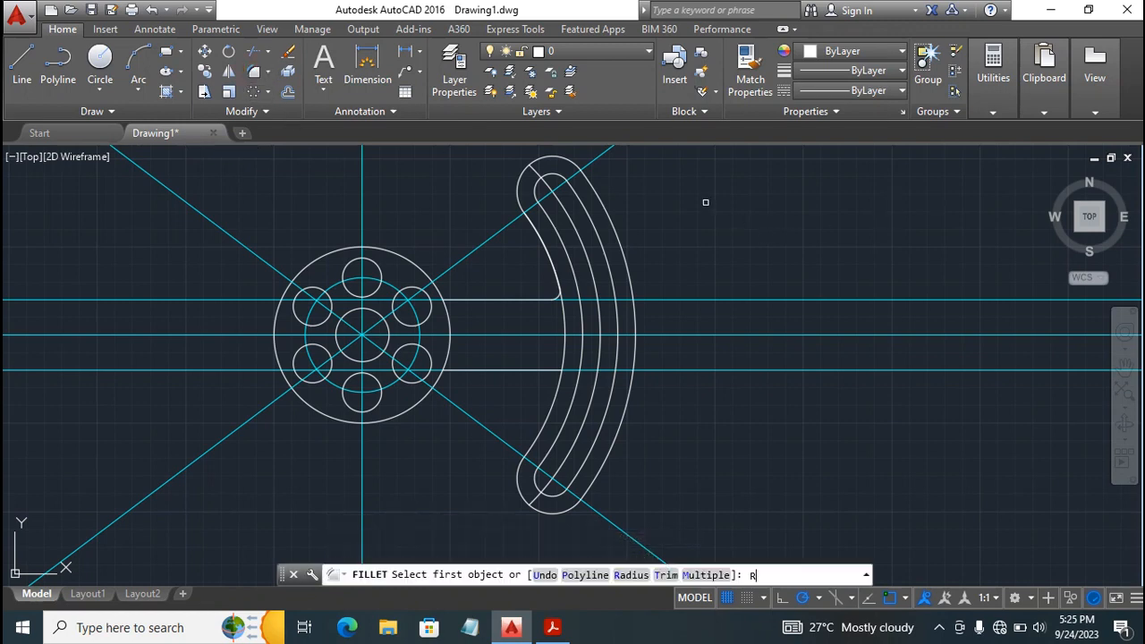
pyautogui.press('Return')
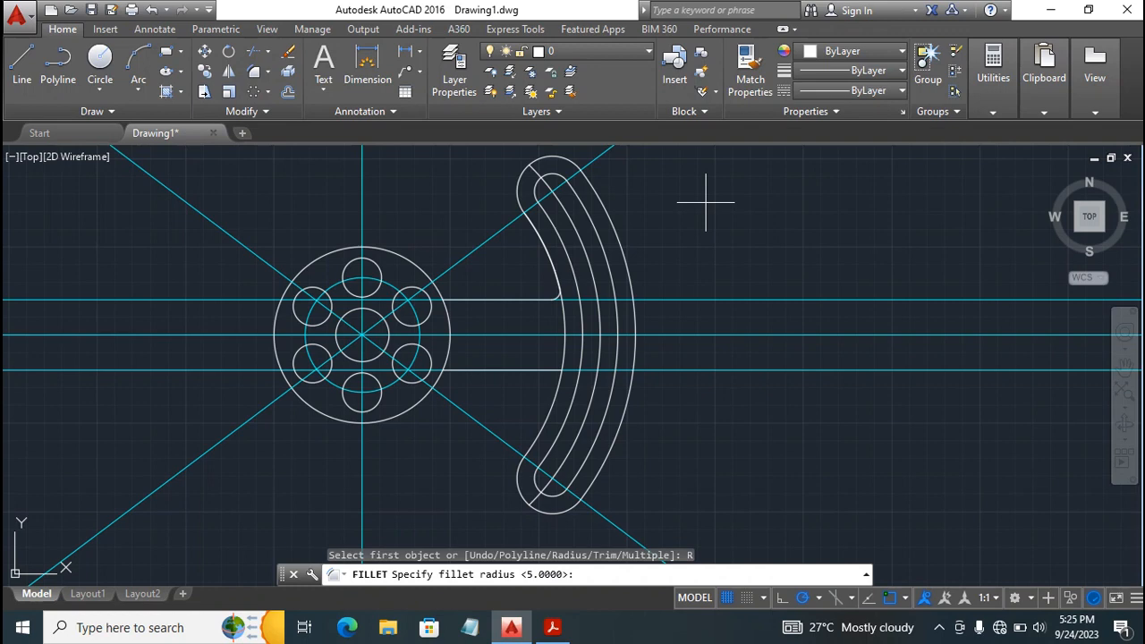
pyautogui.press('Return')
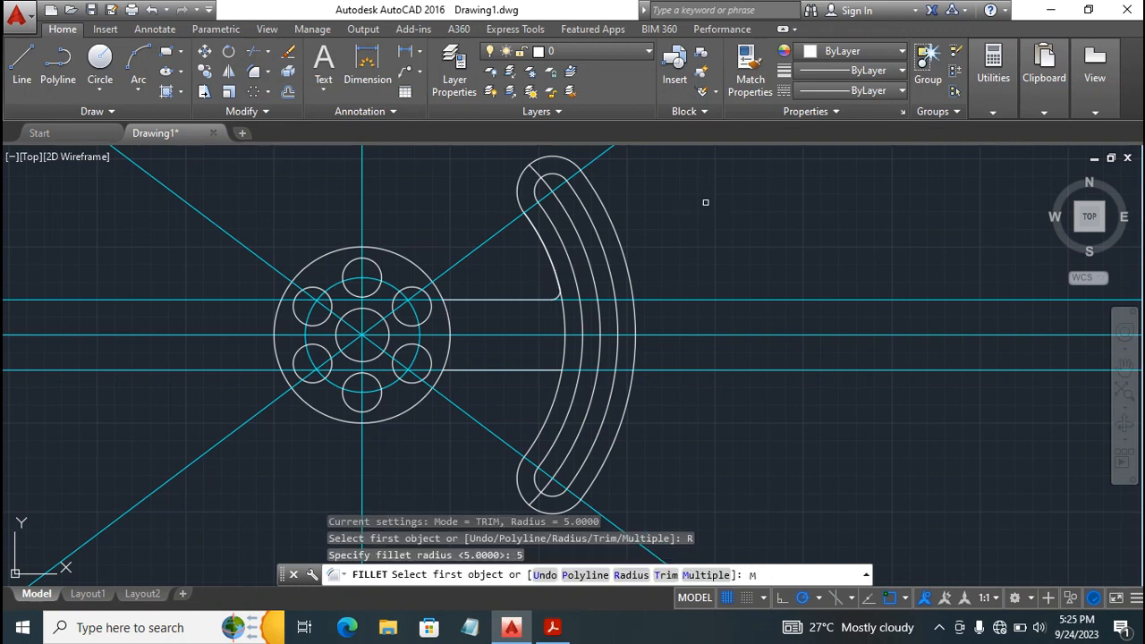
pyautogui.press('Return')
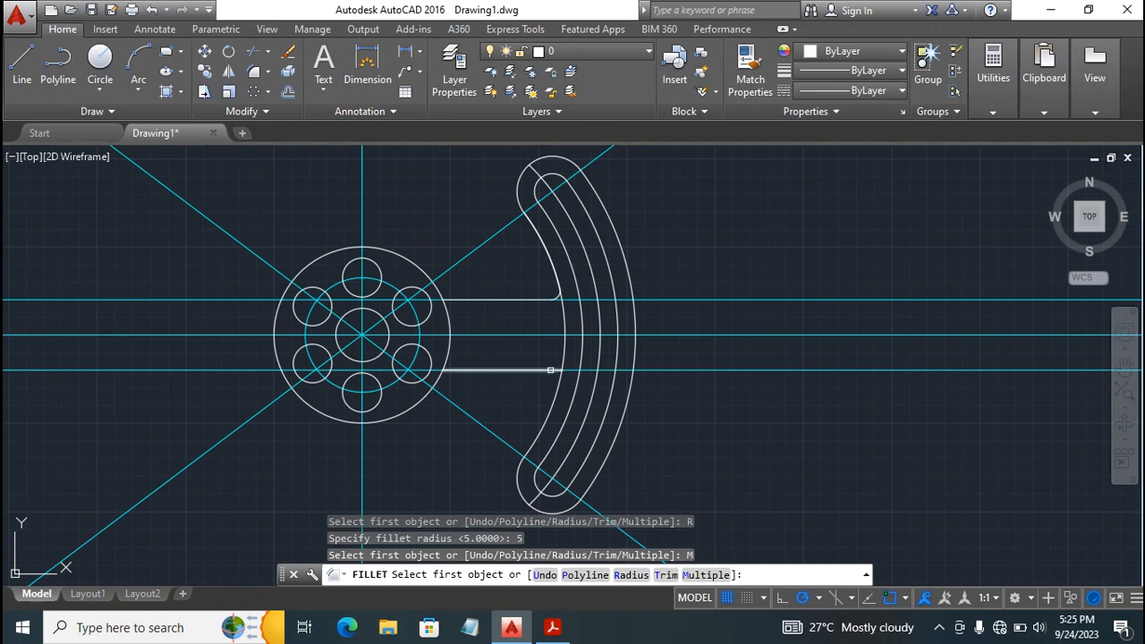
pyautogui.click(550, 370)
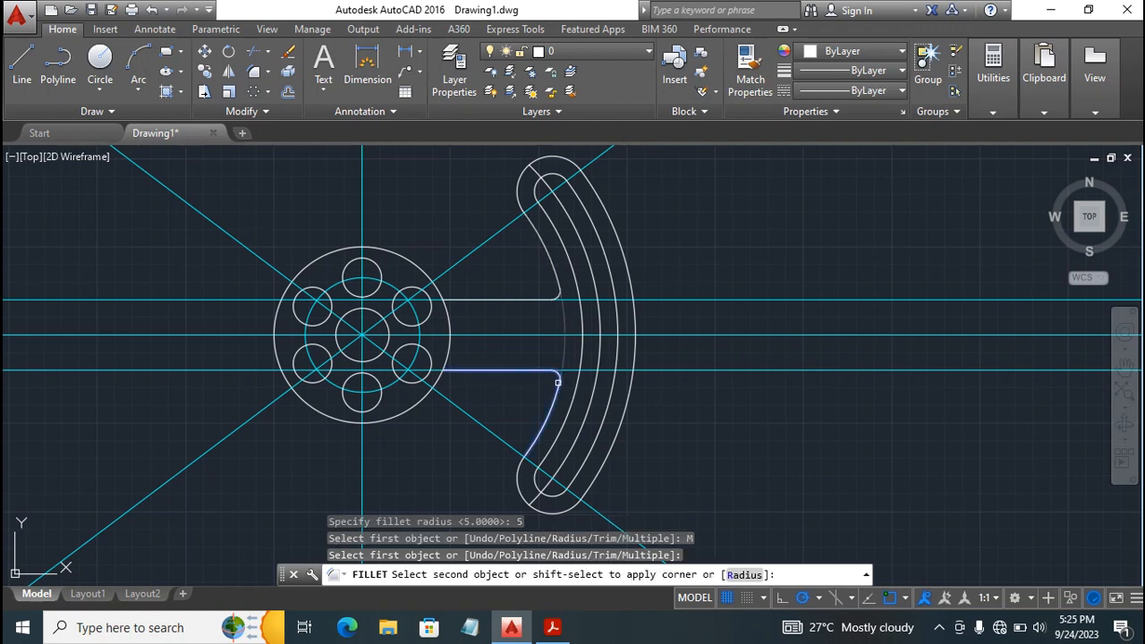
pyautogui.click(558, 383)
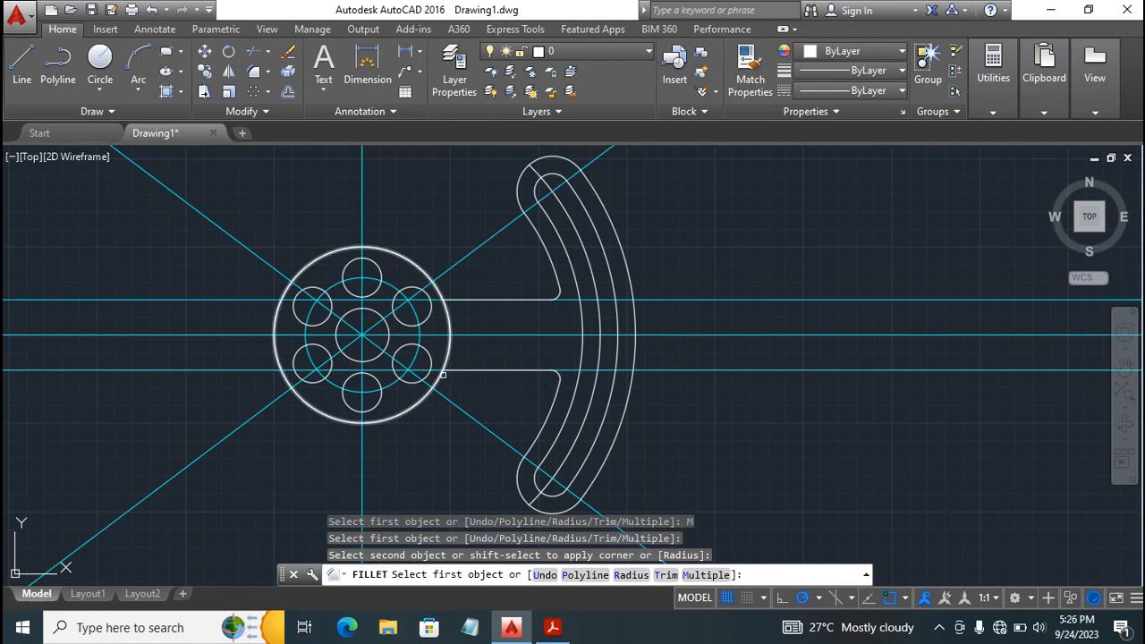
# Fillet the lower and upper connecting lines with the disc's outer circle at radius 5.
pyautogui.click(441, 373)
pyautogui.click(456, 369)
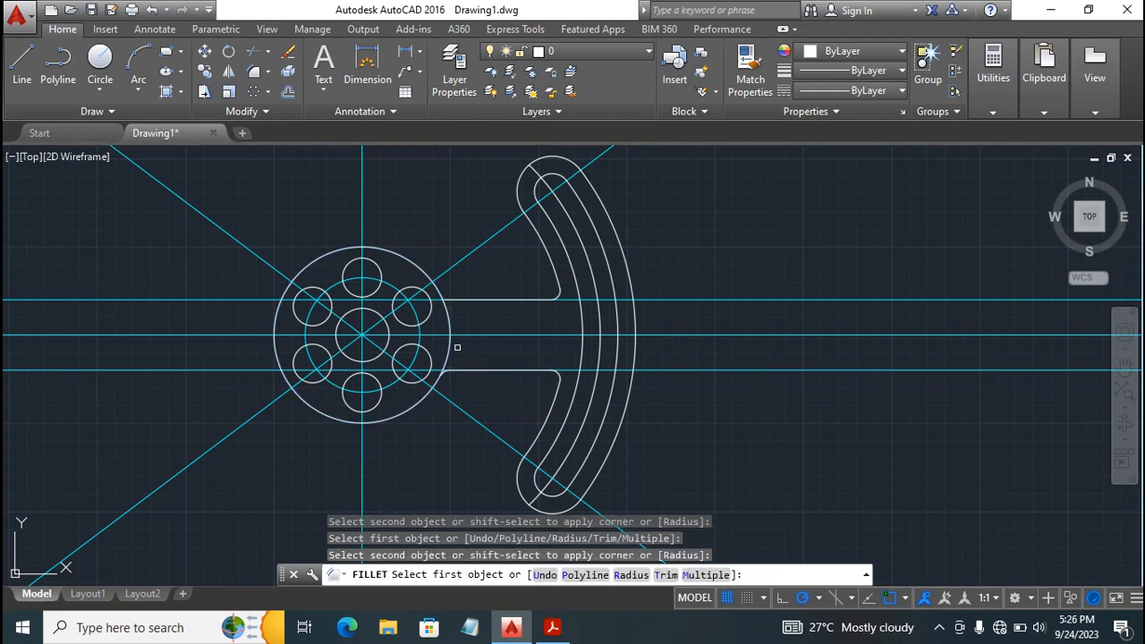
pyautogui.click(436, 290)
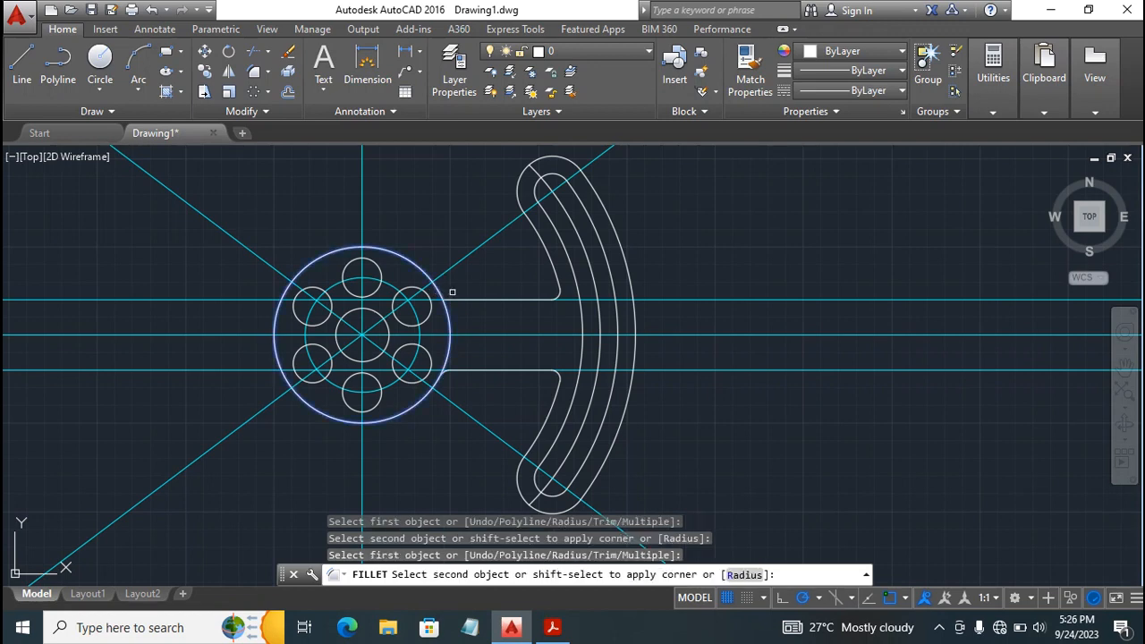
pyautogui.click(458, 300)
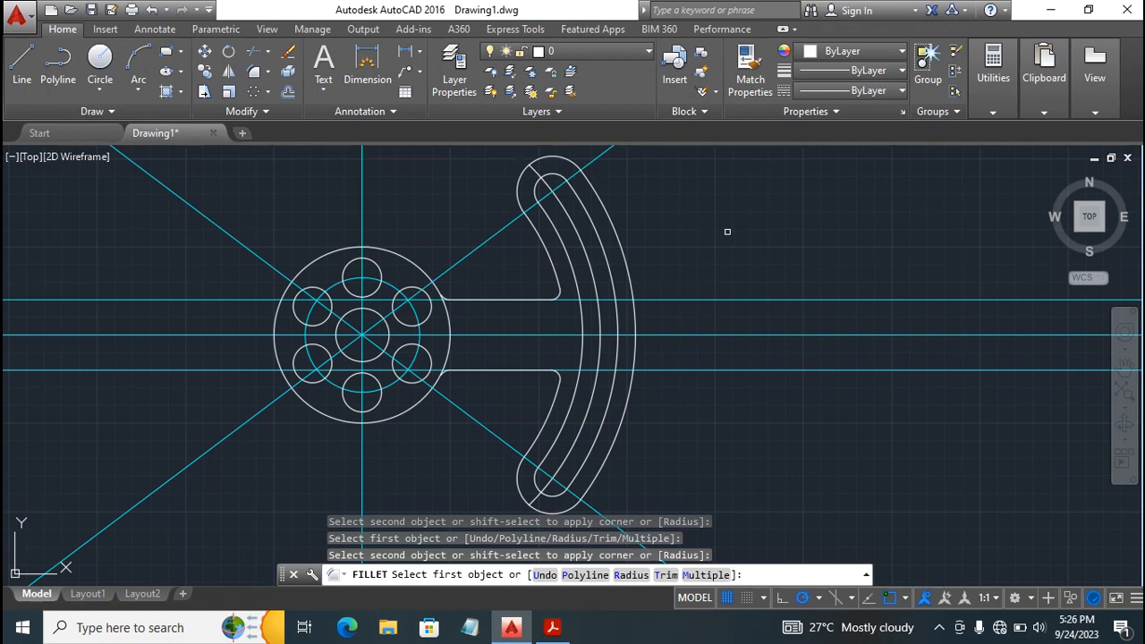
pyautogui.press('Escape')
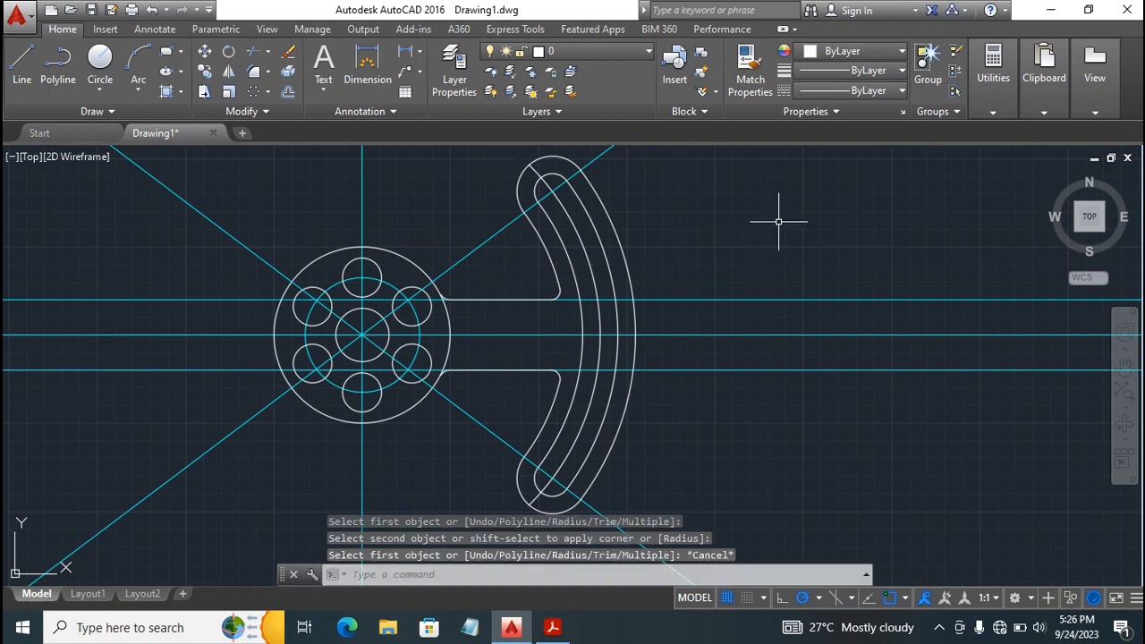
# Check the page 21 drawing in Acrobat Reader, then make Center the current layer in AutoCAD.
pyautogui.click(552, 628)
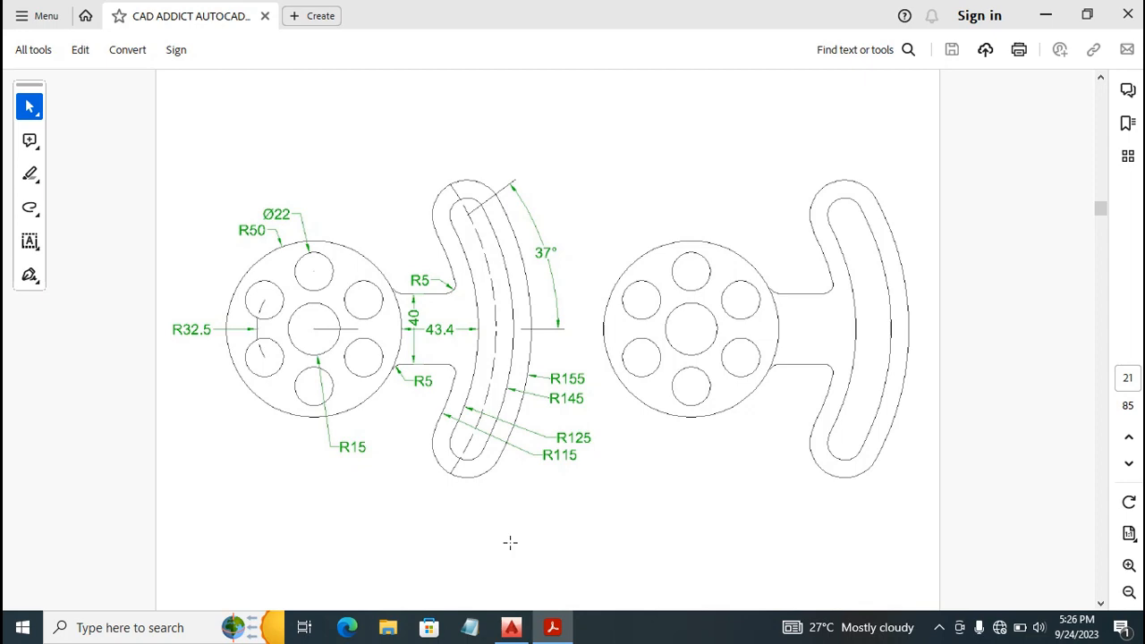
pyautogui.click(509, 631)
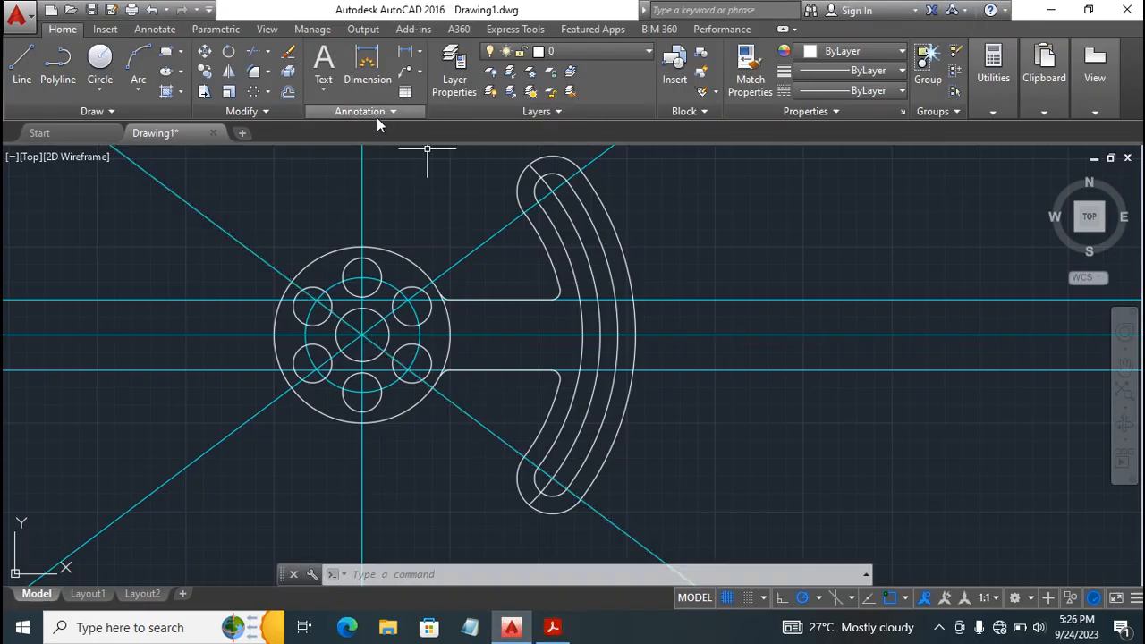
pyautogui.click(601, 54)
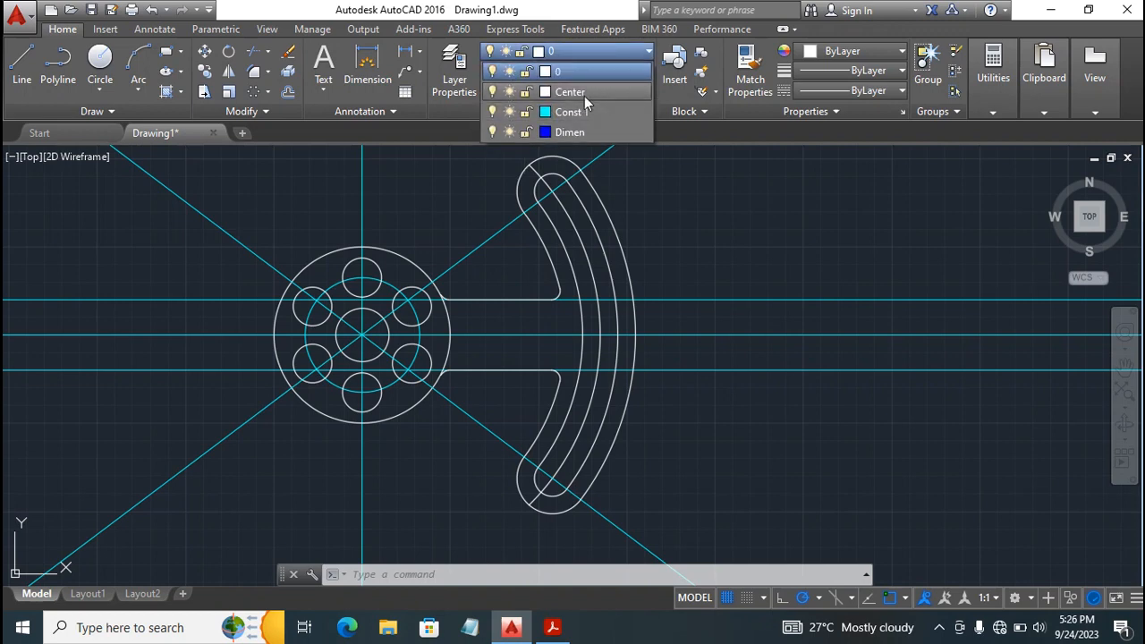
pyautogui.click(582, 93)
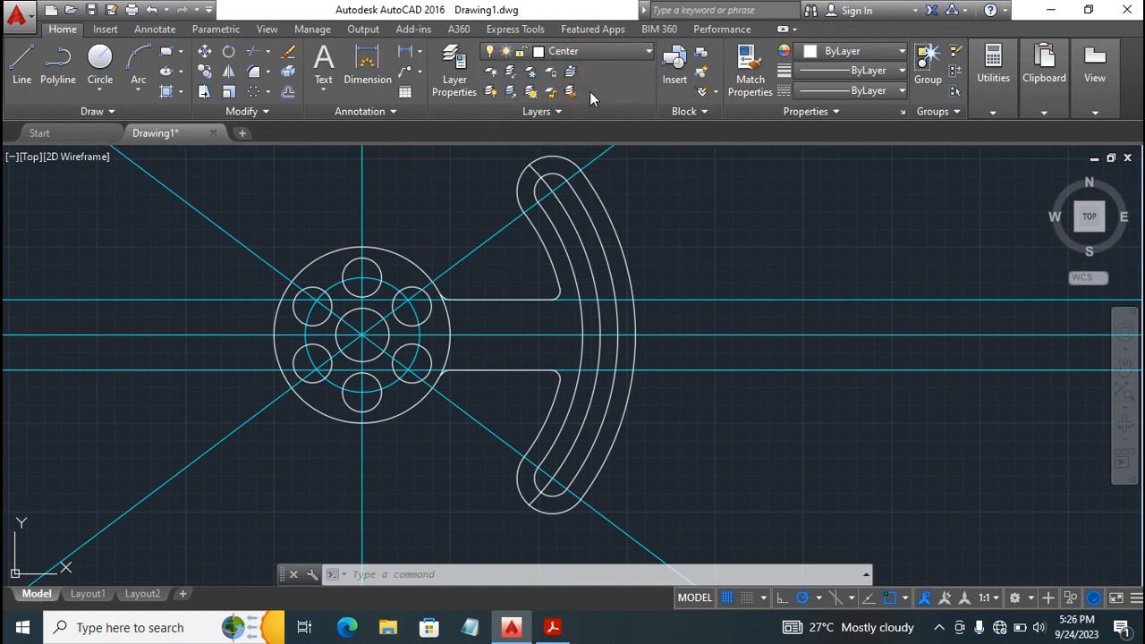
# Load the CENTER2 linetype from acadiso.lin through the Center layer's linetype setting.
pyautogui.click(455, 59)
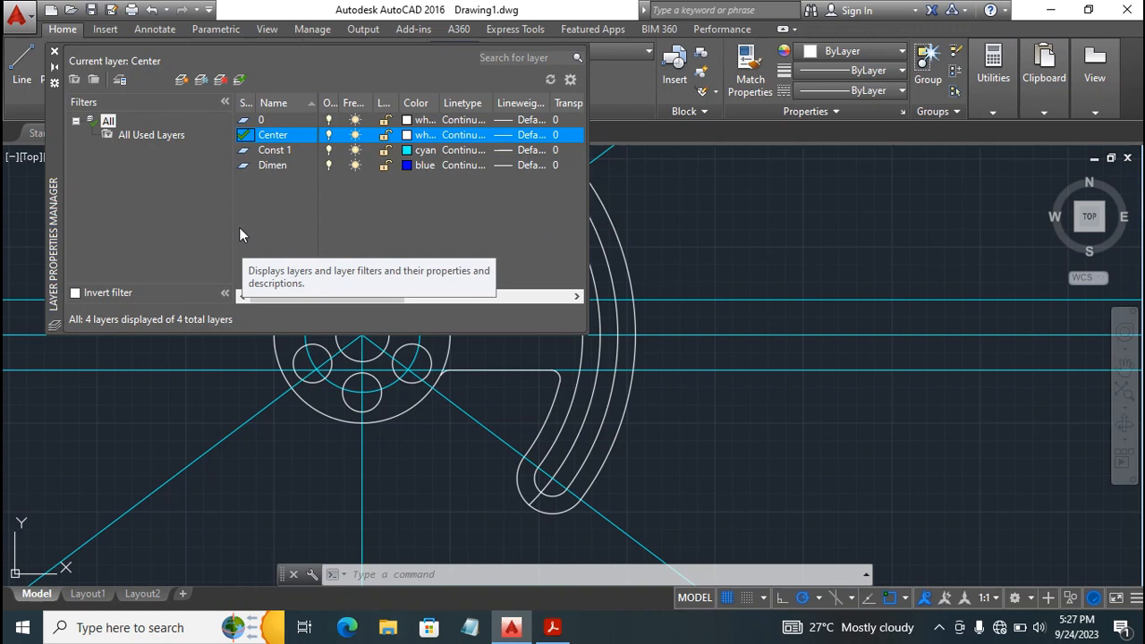
pyautogui.click(466, 135)
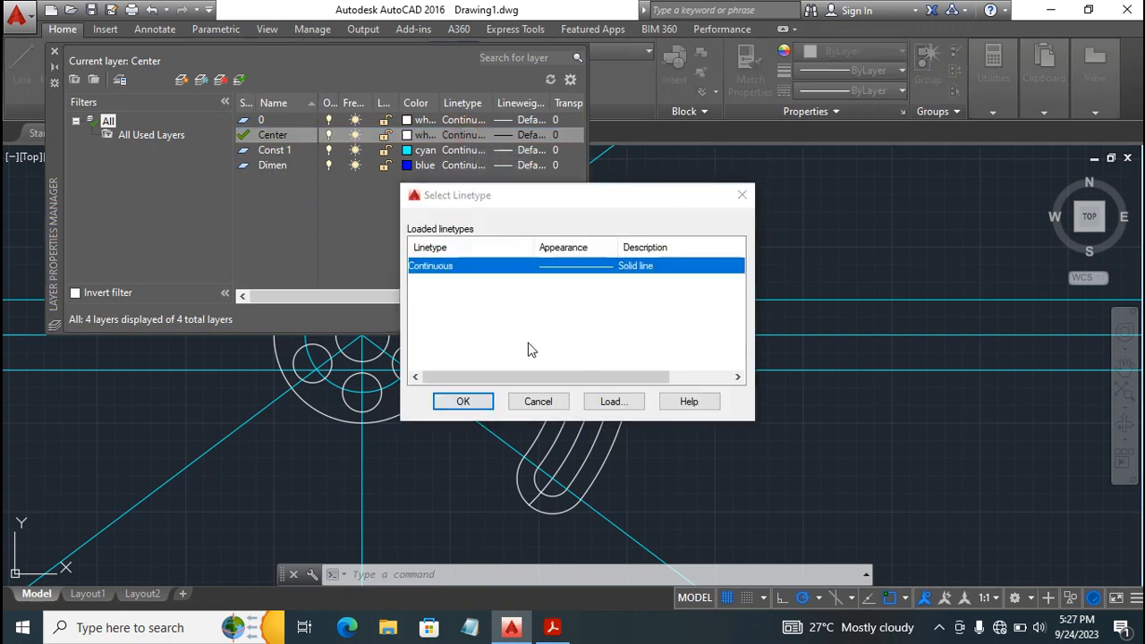
pyautogui.click(601, 407)
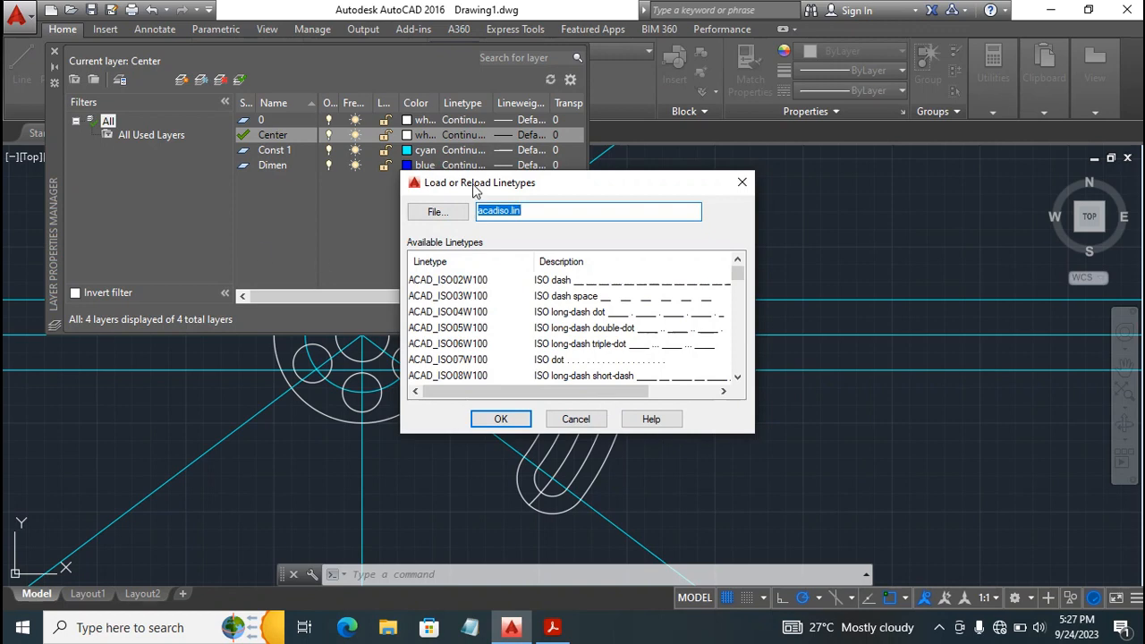
pyautogui.scroll(-15, 490, 302)
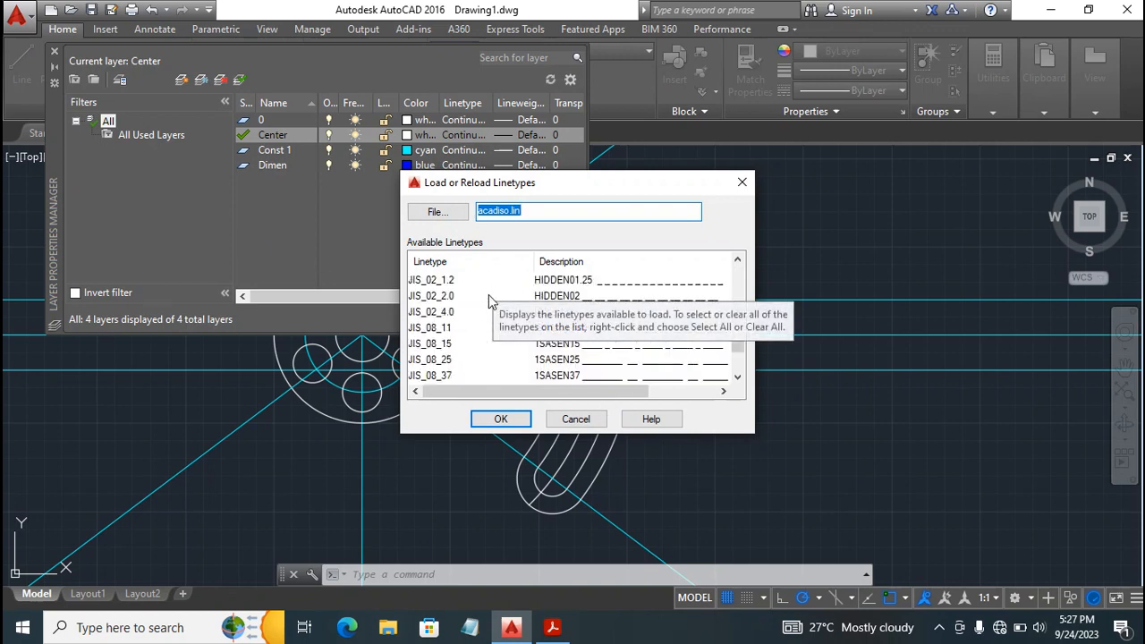
pyautogui.scroll(-4, 490, 302)
pyautogui.scroll(8, 490, 303)
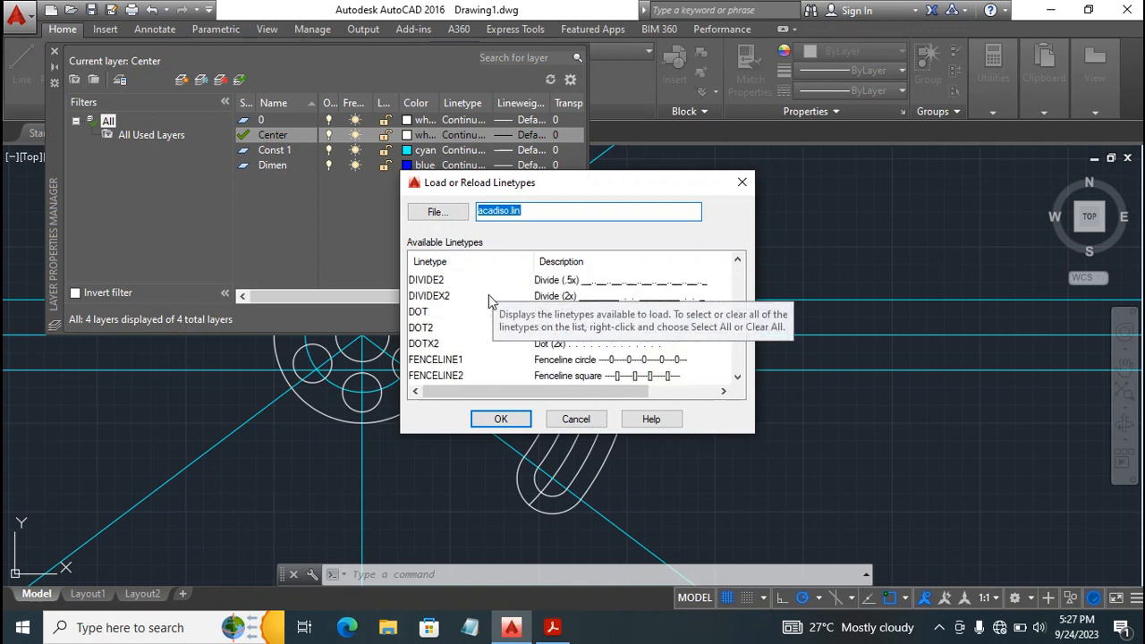
pyautogui.scroll(6, 490, 302)
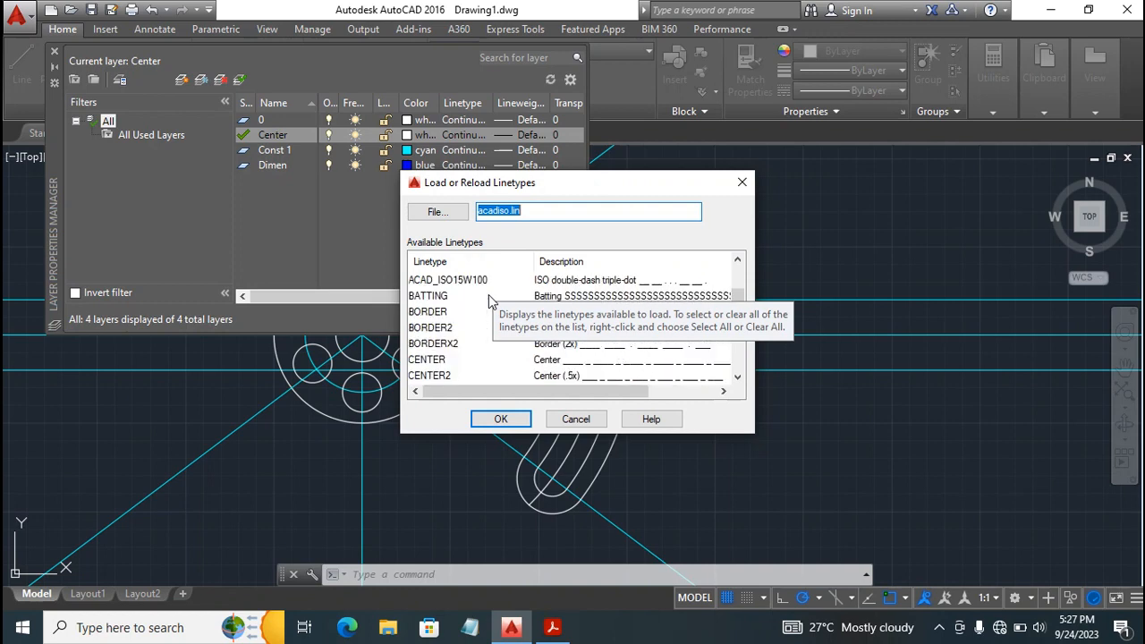
pyautogui.scroll(-2, 490, 303)
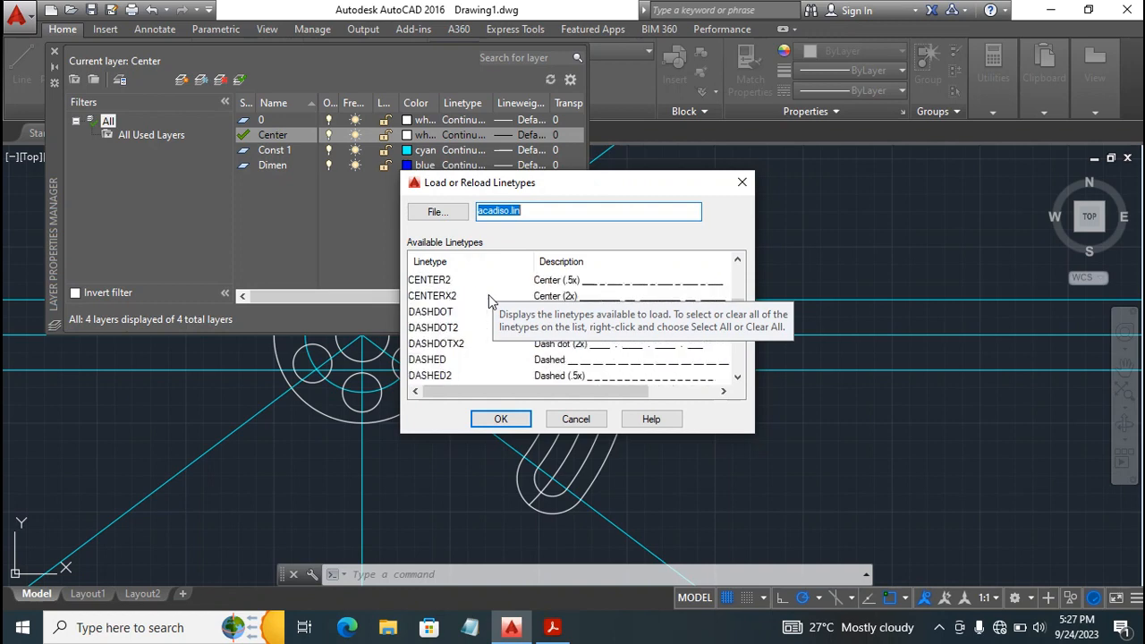
pyautogui.click(569, 281)
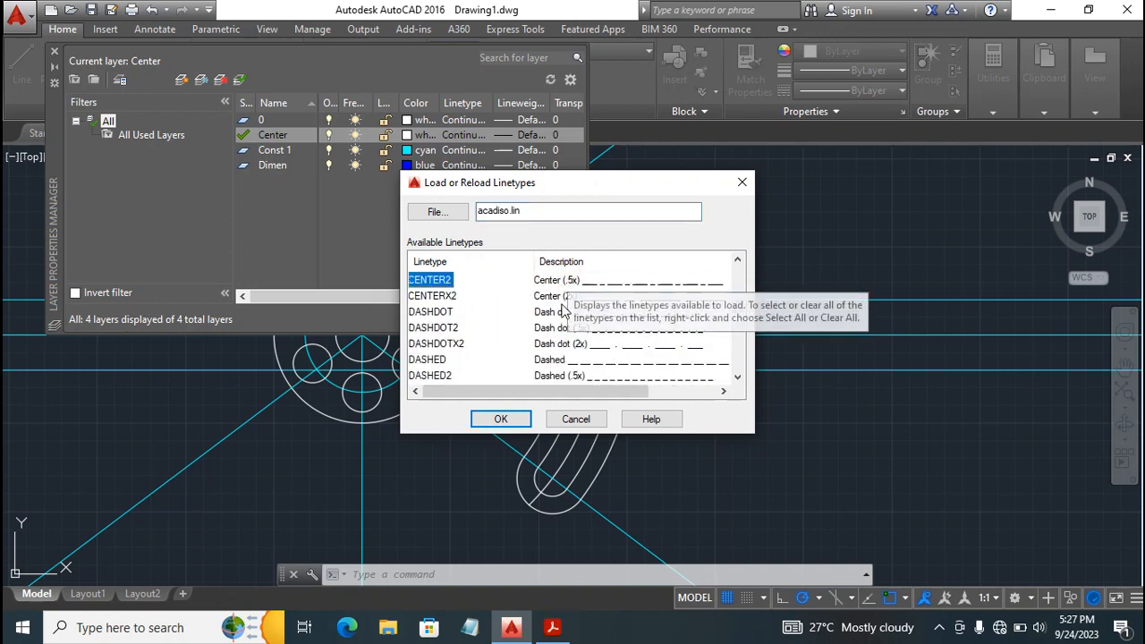
pyautogui.click(501, 418)
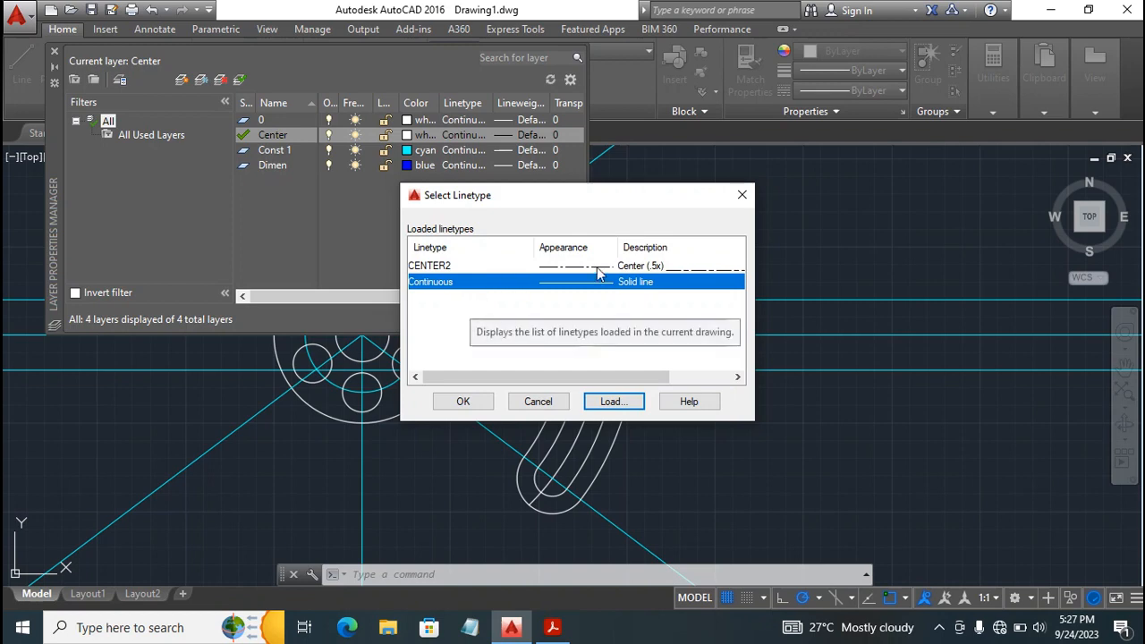
# Assign the CENTER2 linetype to the Center layer and close the layer properties manager.
pyautogui.click(487, 266)
pyautogui.click(463, 402)
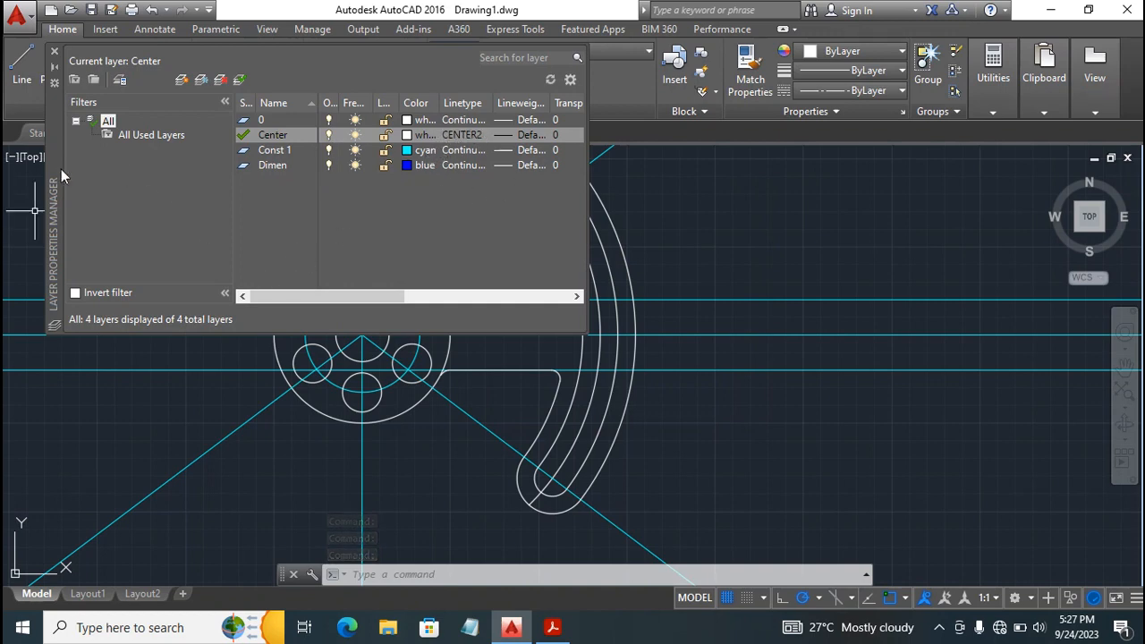
pyautogui.click(54, 52)
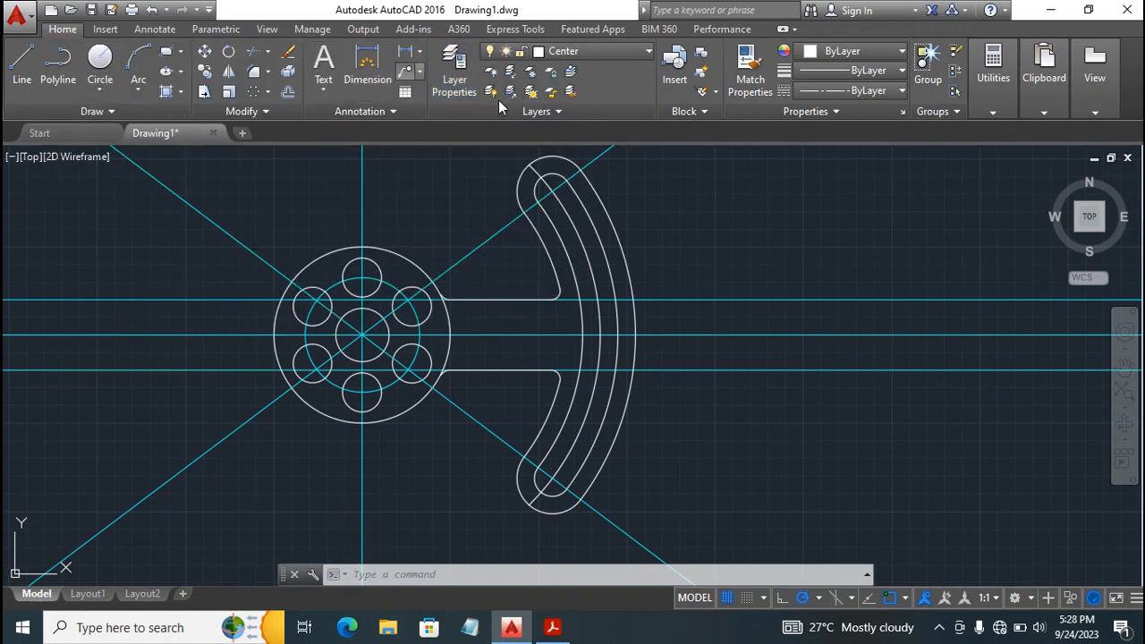
# Move the arc running through the middle of the curved slot to the Center layer and clear the selection.
pyautogui.click(612, 55)
pyautogui.click(612, 54)
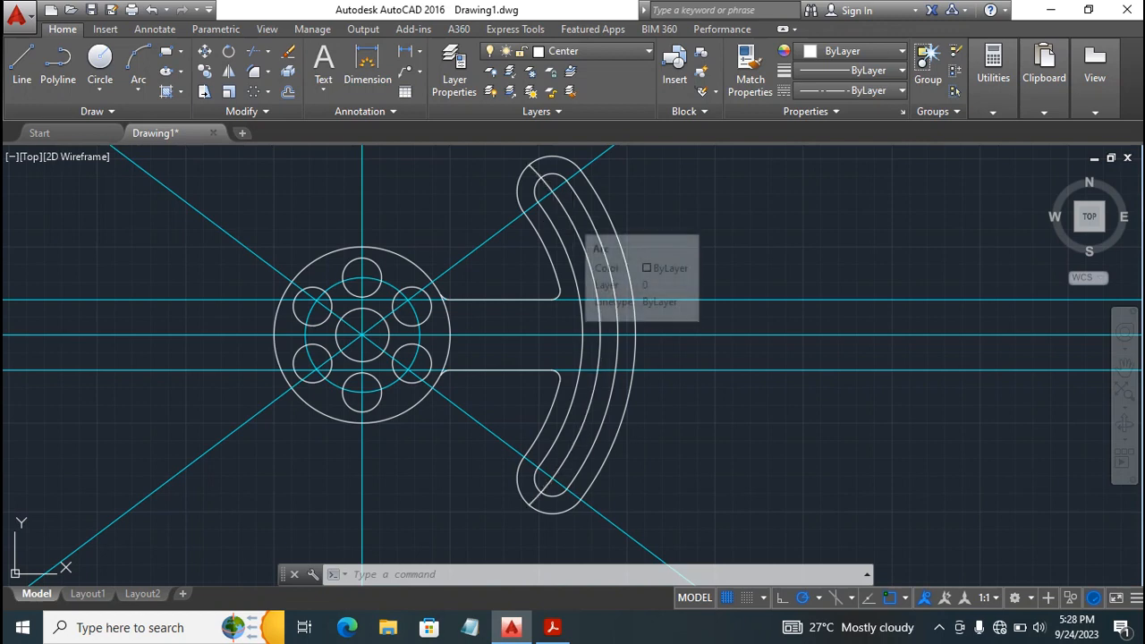
pyautogui.click(570, 218)
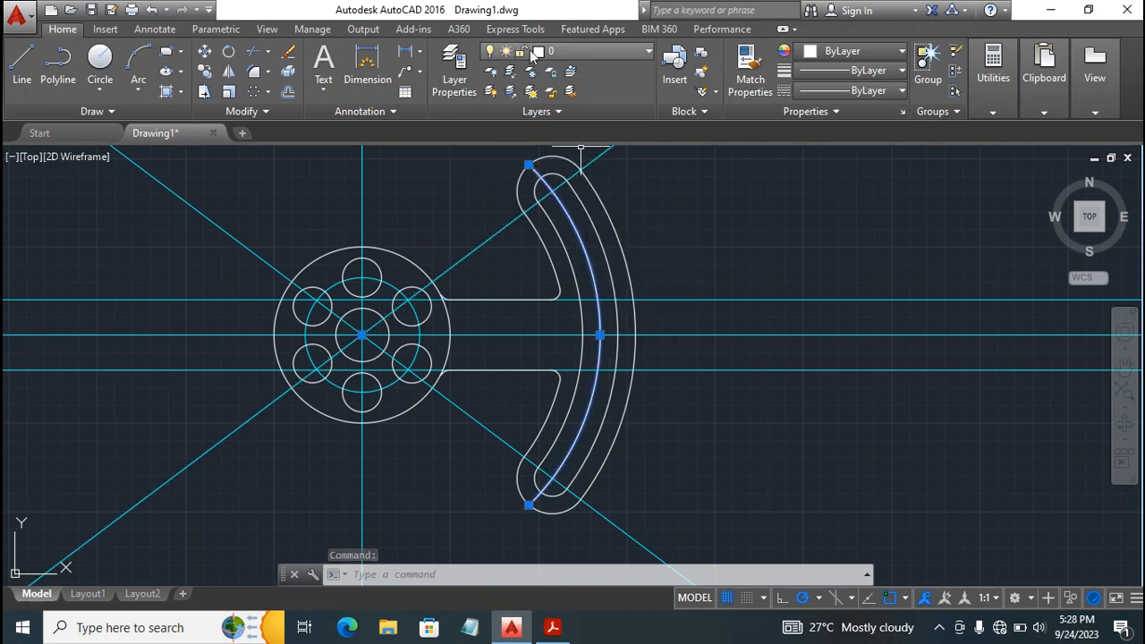
pyautogui.click(615, 49)
pyautogui.click(578, 92)
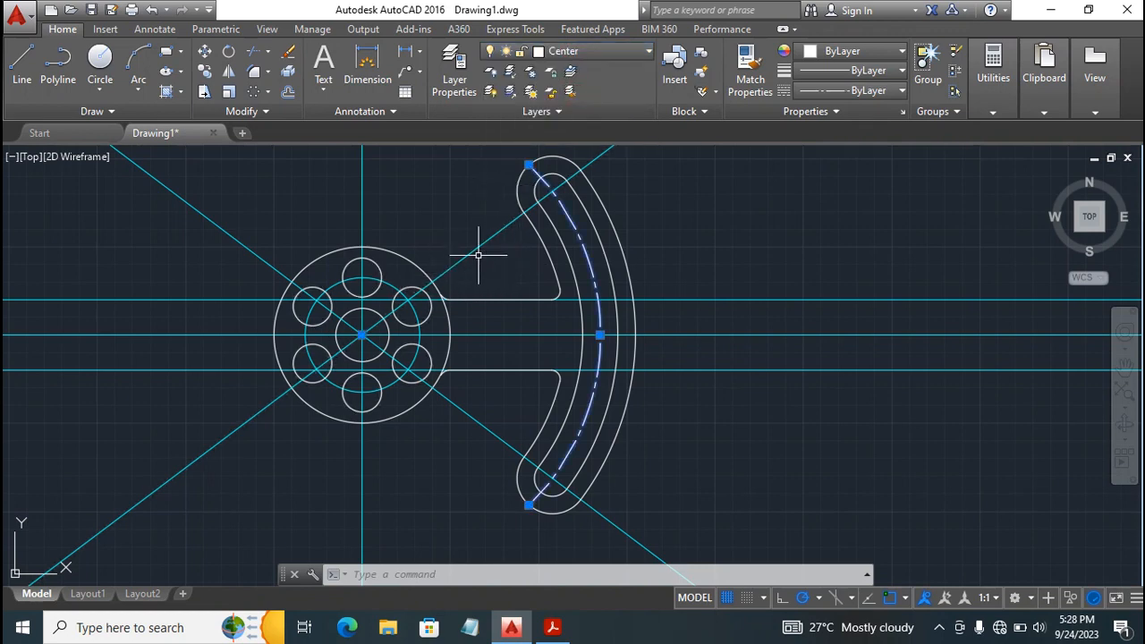
pyautogui.press('Escape')
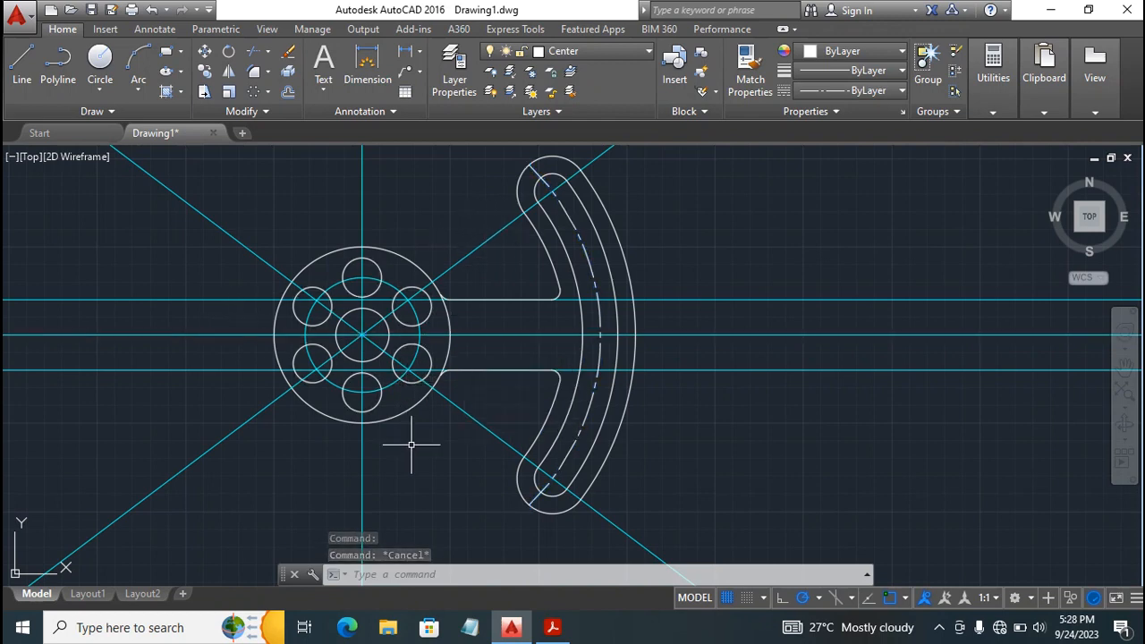
# Compare with the page 21 drawing in Acrobat Reader, then turn off the Const 1 layer in AutoCAD.
pyautogui.click(551, 627)
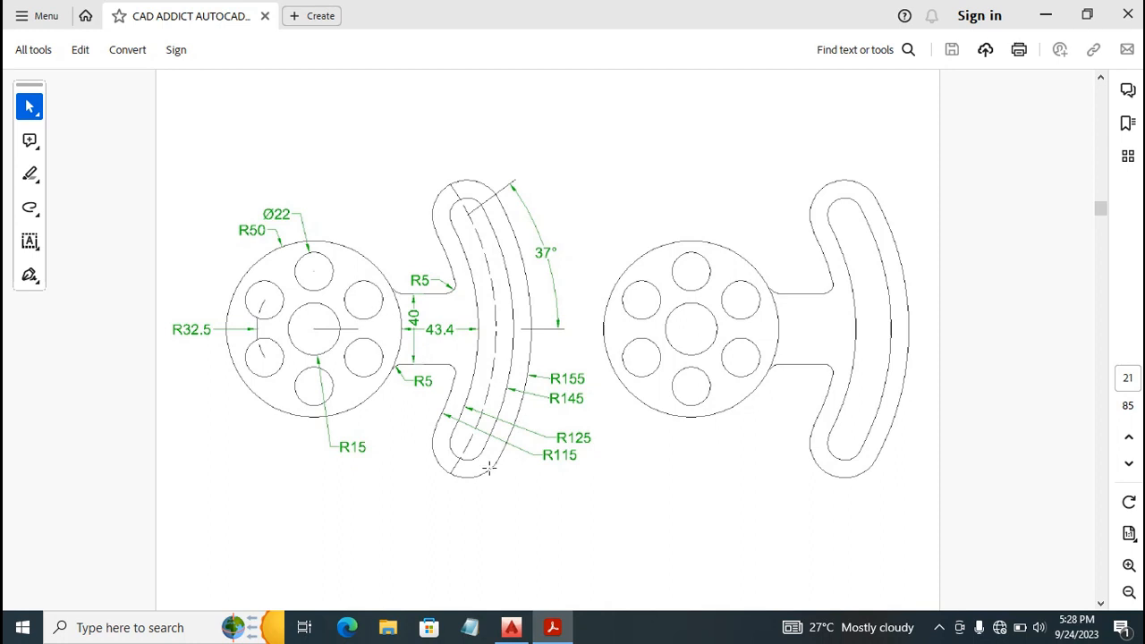
pyautogui.click(511, 627)
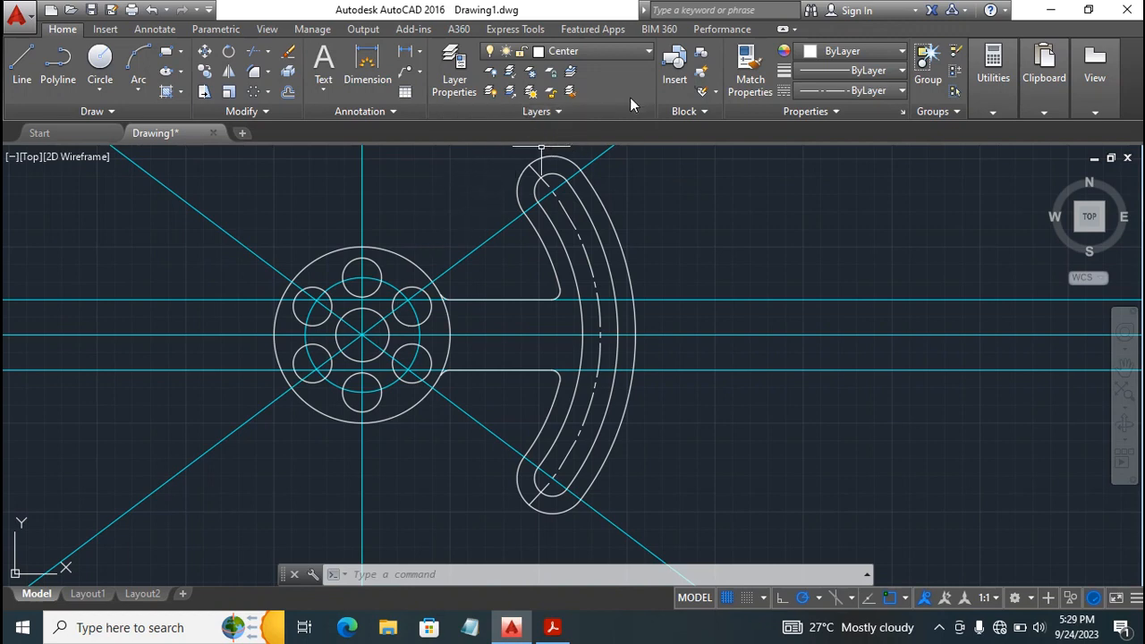
pyautogui.click(597, 52)
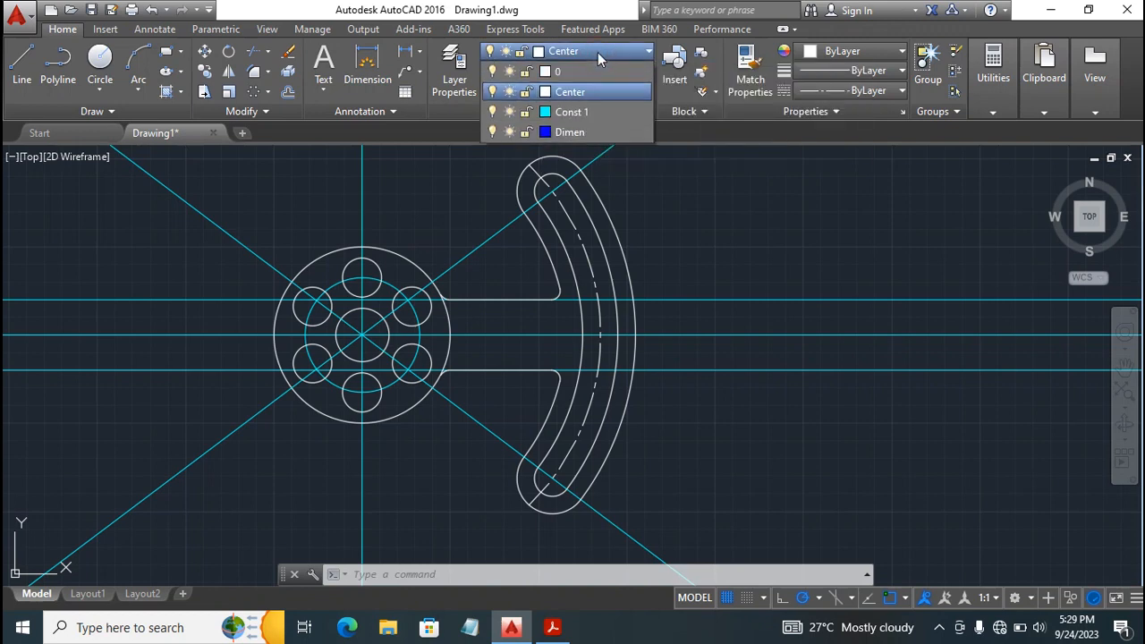
pyautogui.click(492, 111)
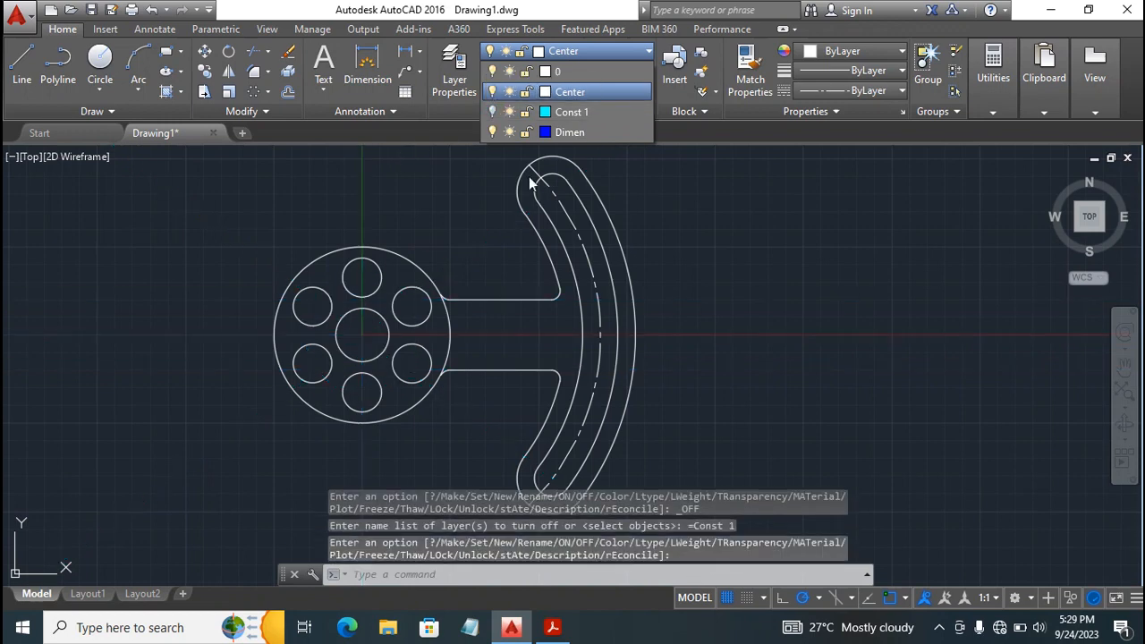
pyautogui.click(724, 297)
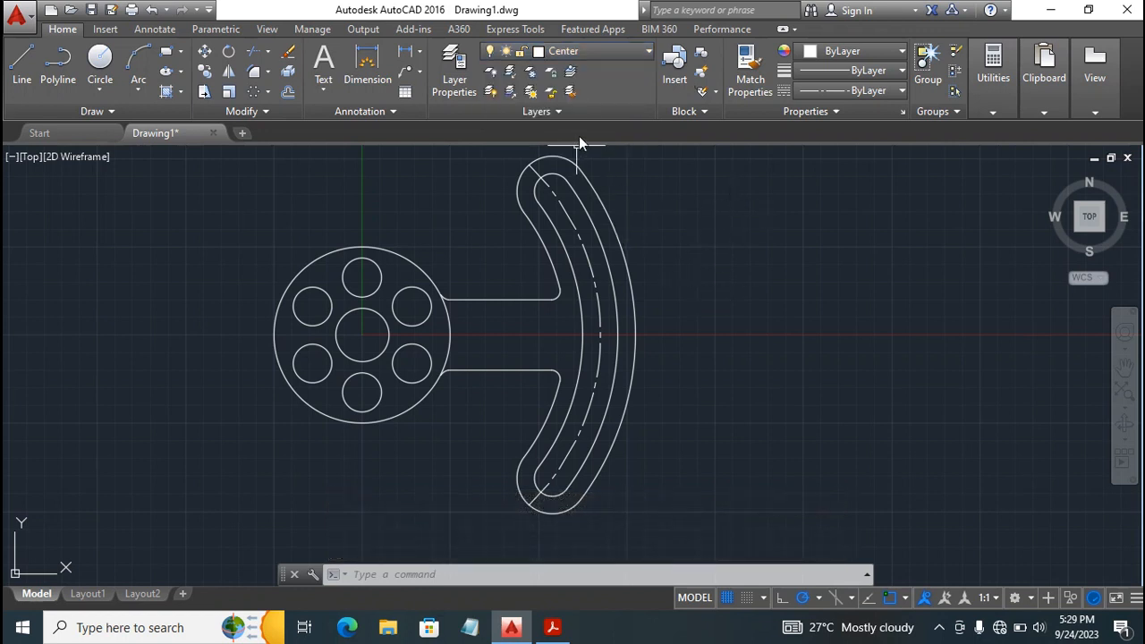
# Make Dimen the current layer and place a radius dimension for the arm's outermost arc to the right of the part.
pyautogui.click(619, 51)
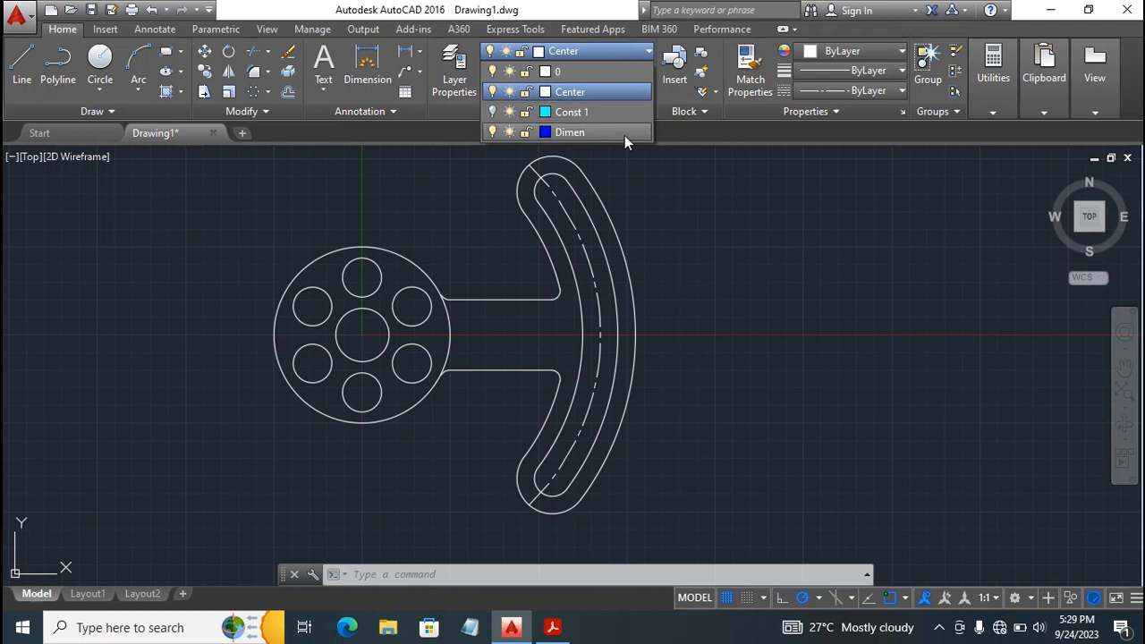
pyautogui.click(570, 132)
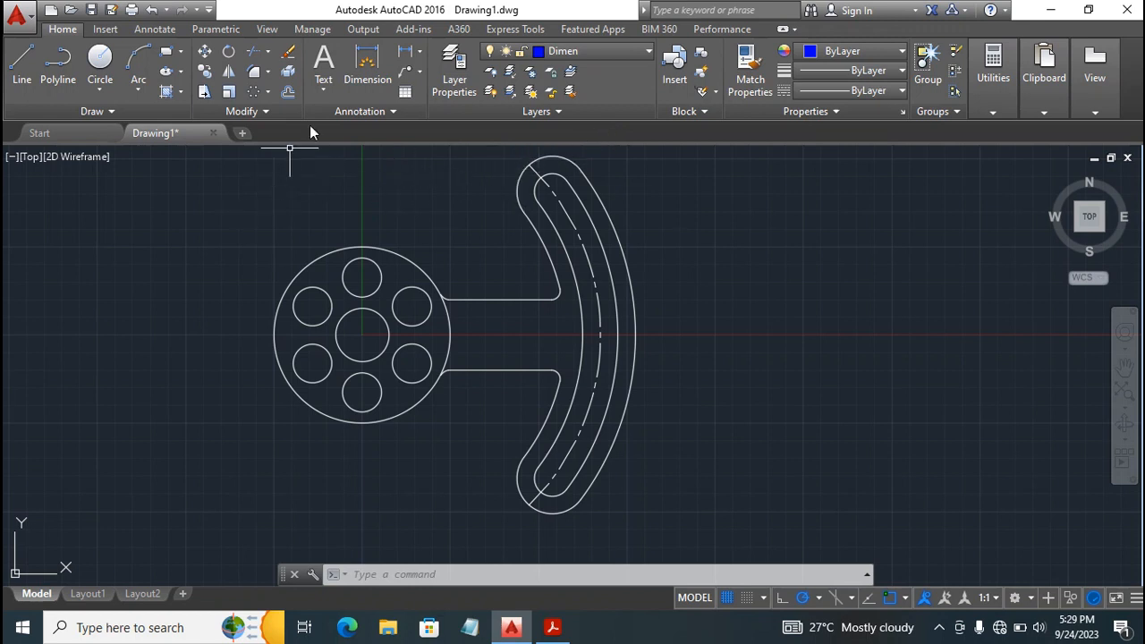
pyautogui.click(366, 64)
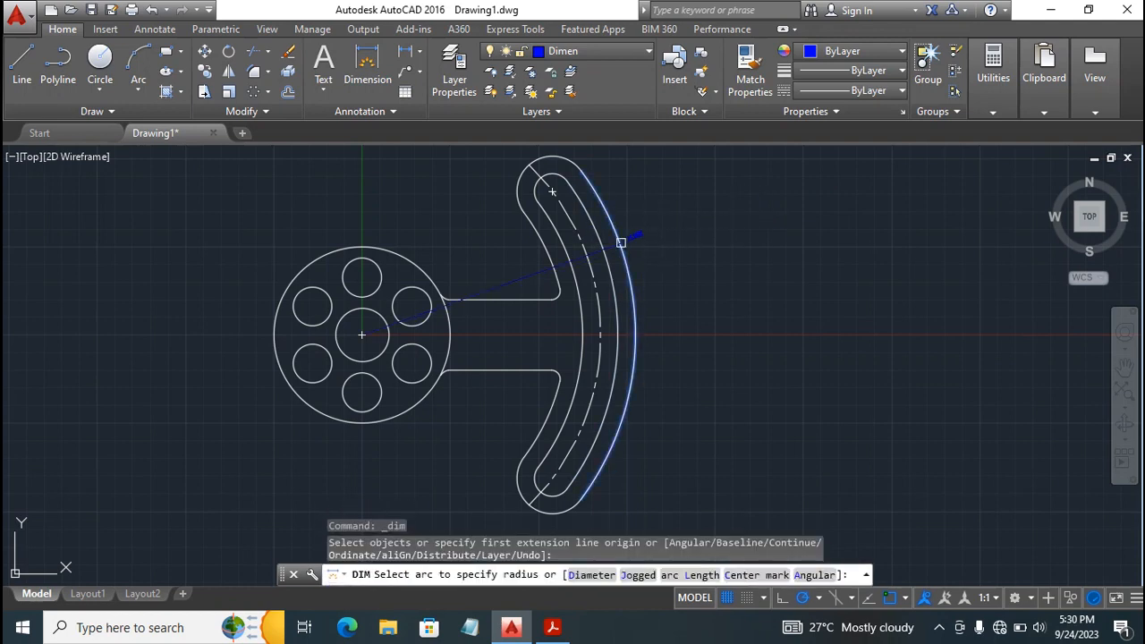
pyautogui.click(621, 243)
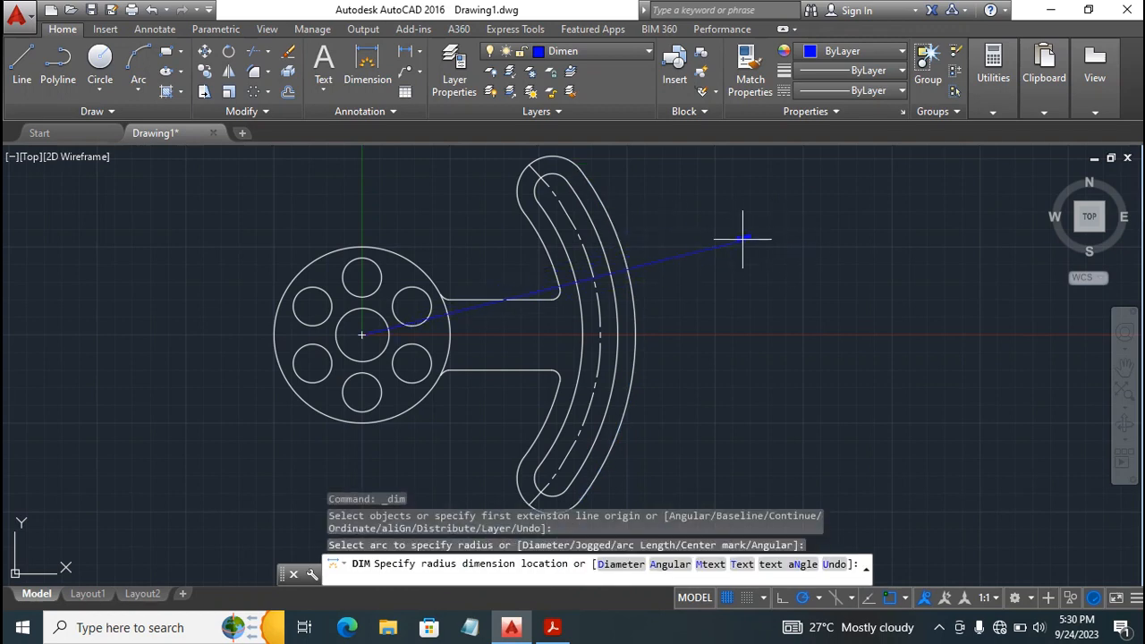
pyautogui.click(799, 260)
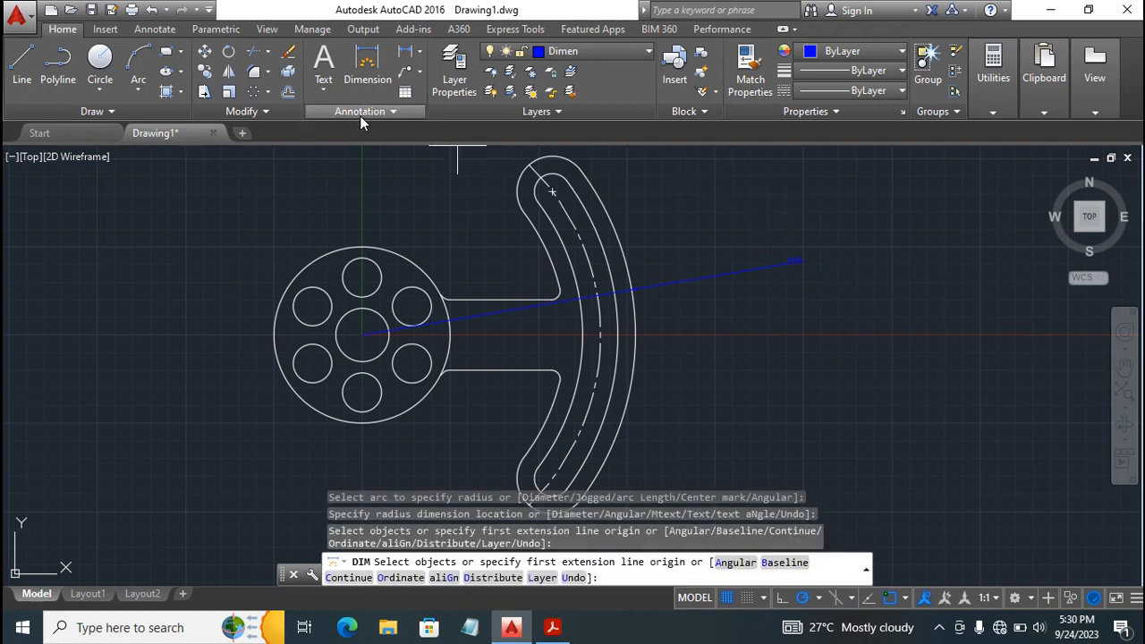
# Open the ISO-25 dimension style for modification and set its text height to 5.
pyautogui.click(375, 112)
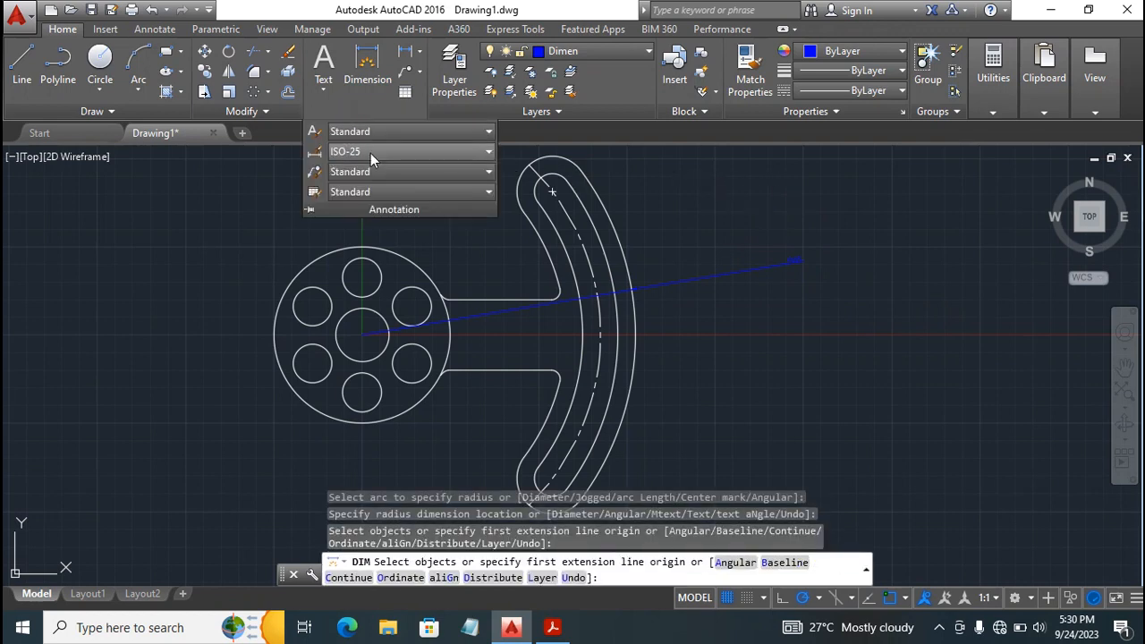
pyautogui.click(318, 154)
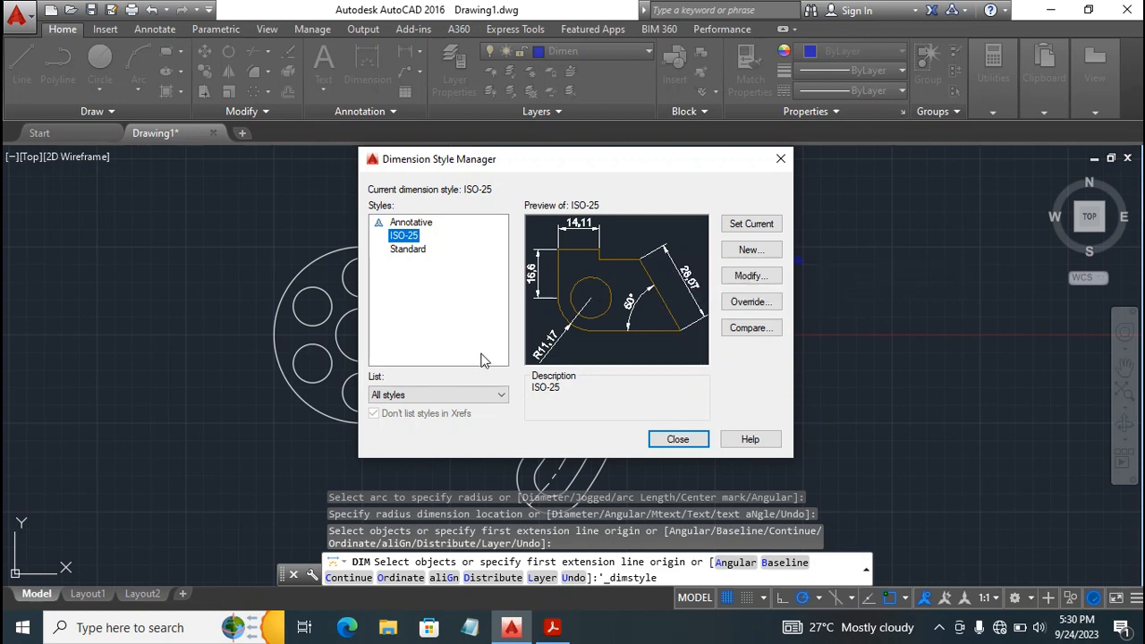
pyautogui.click(750, 277)
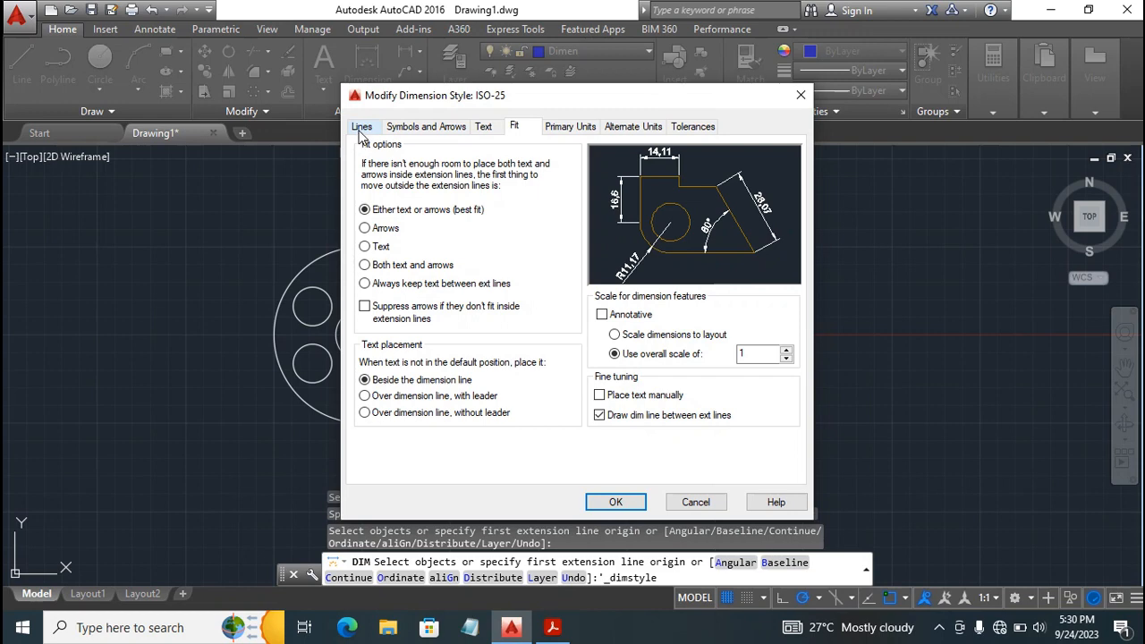
pyautogui.click(558, 128)
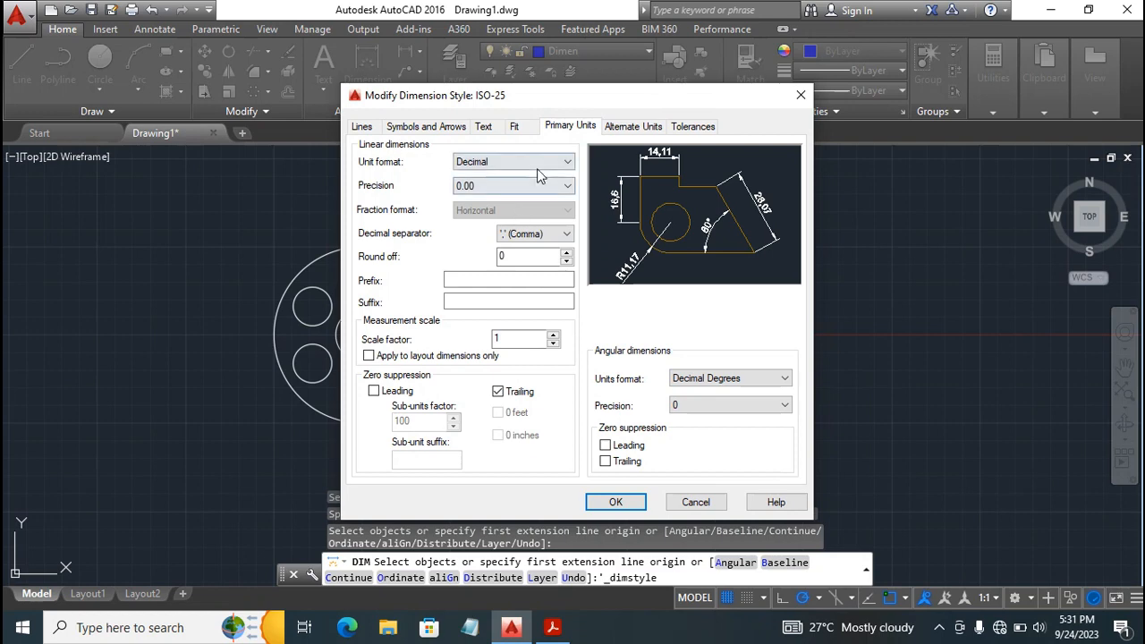
pyautogui.click(483, 128)
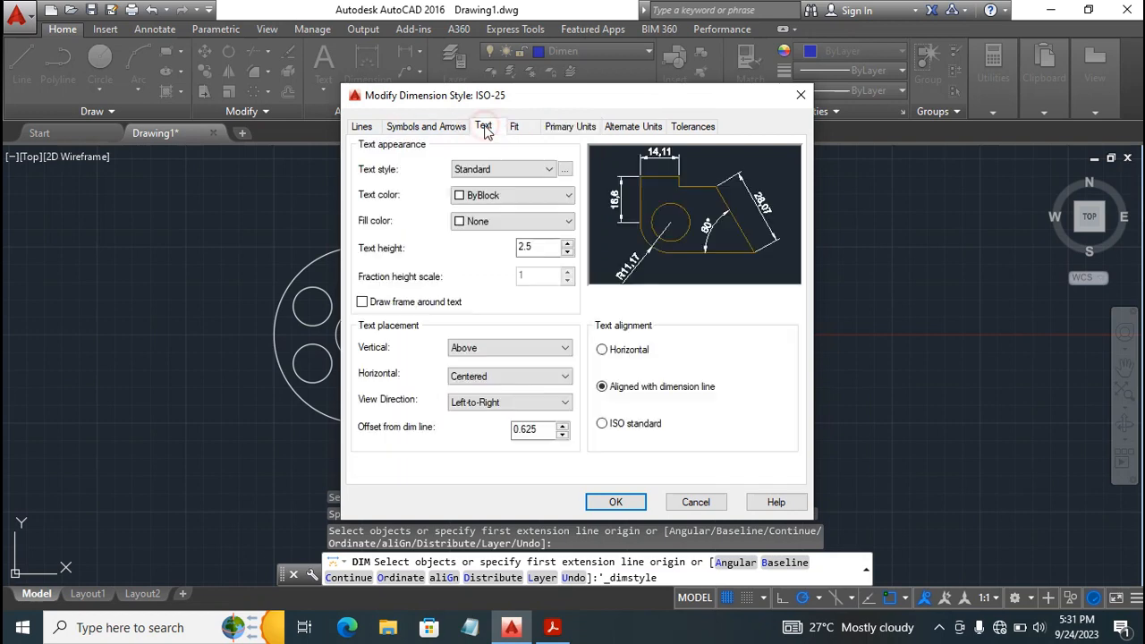
pyautogui.click(534, 246)
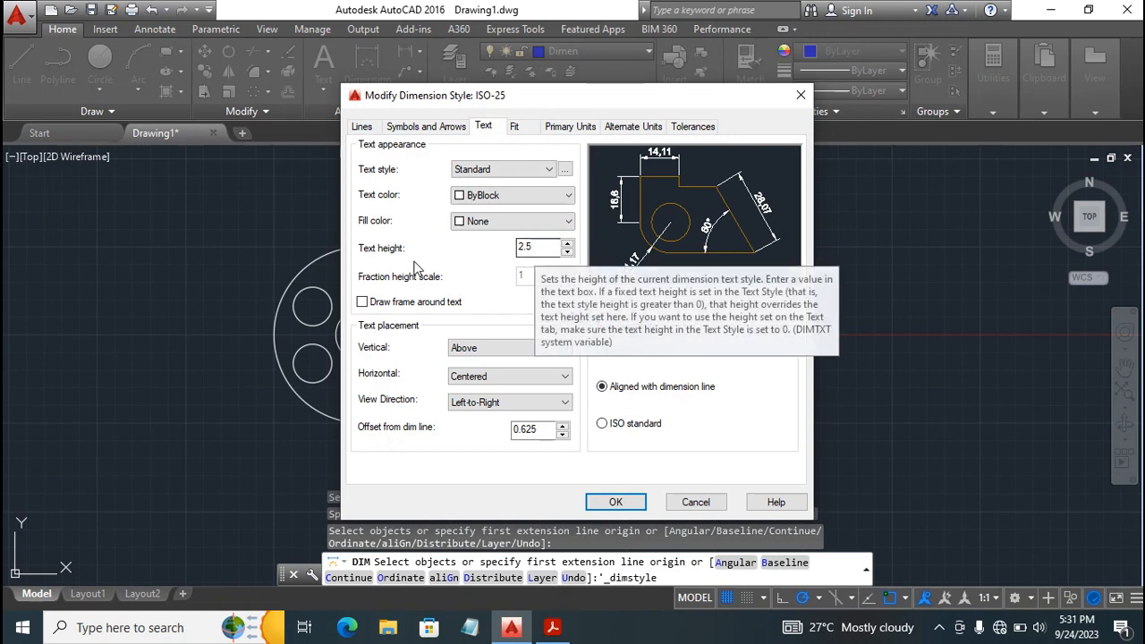
pyautogui.click(541, 249)
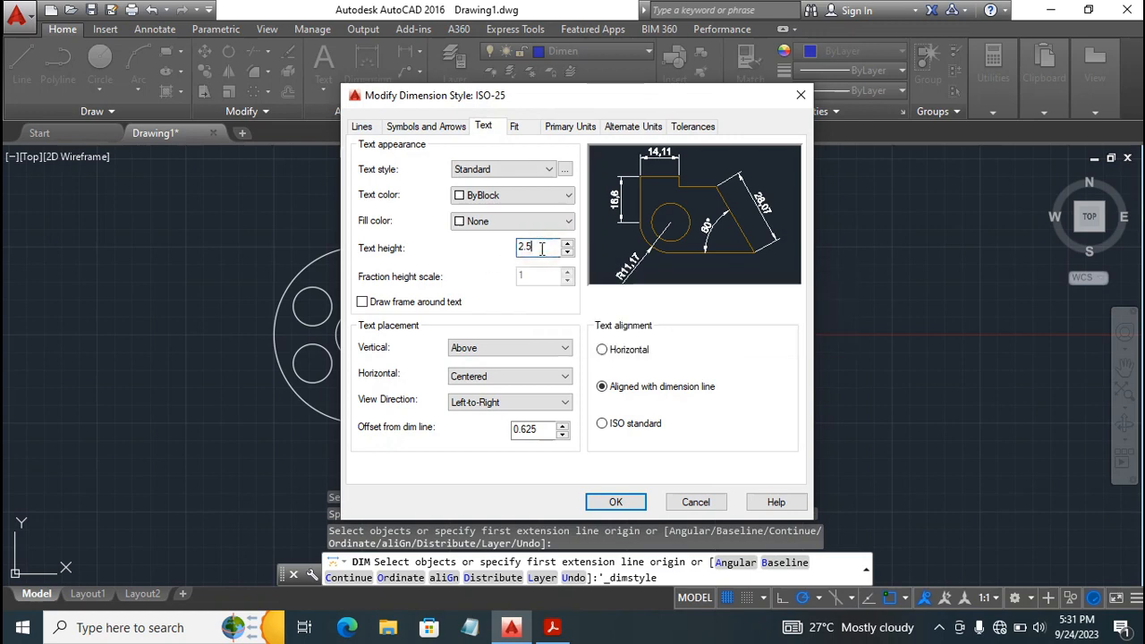
pyautogui.doubleClick(541, 249)
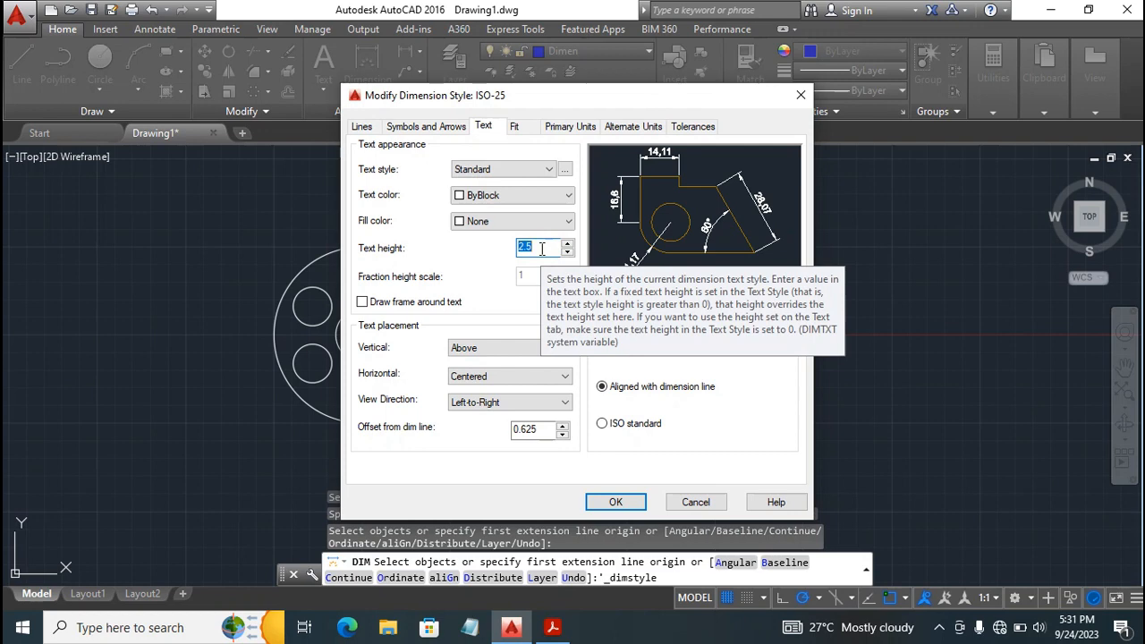
pyautogui.write('5')
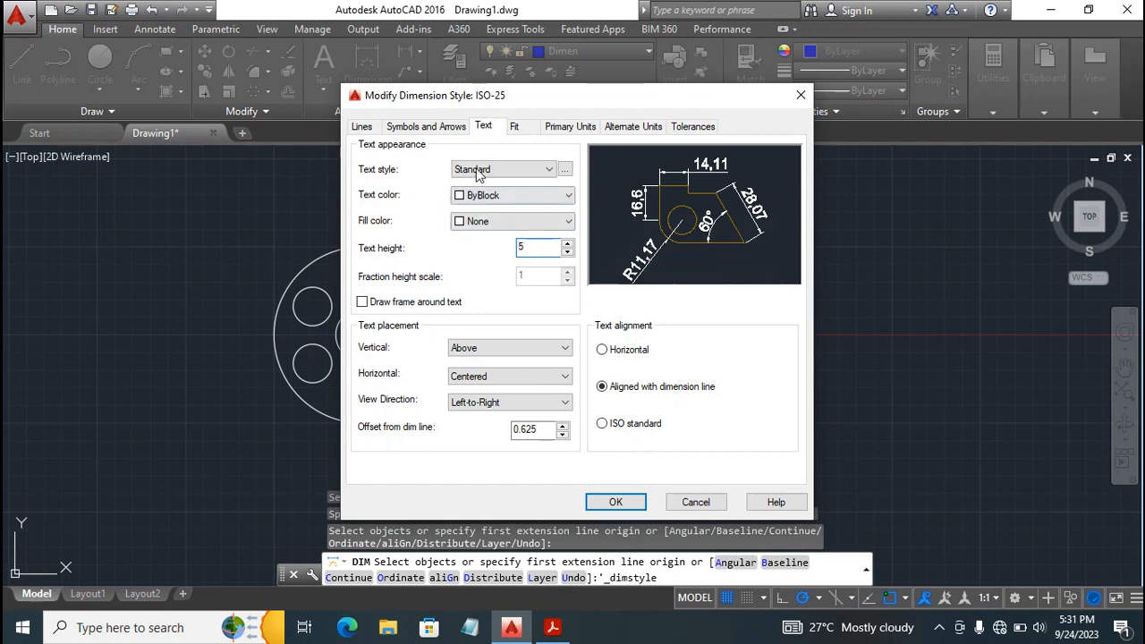
# Disable drawing the dimension line between extension lines in ISO-25, then save the style and close the Dimension Style Manager.
pyautogui.click(512, 125)
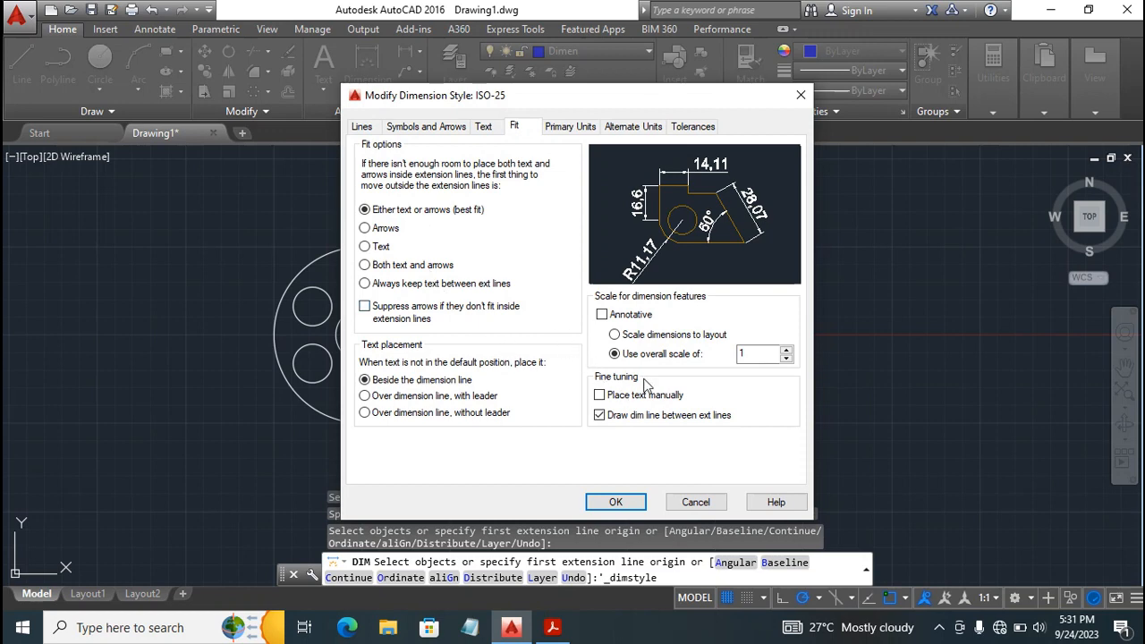
pyautogui.click(605, 418)
pyautogui.click(590, 503)
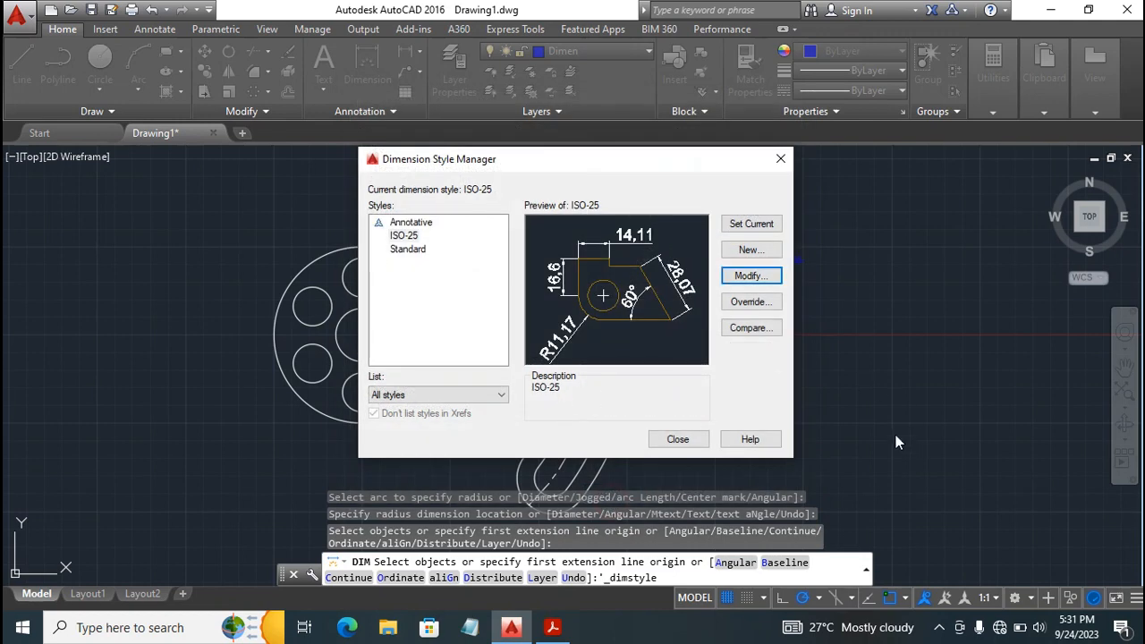
pyautogui.click(685, 443)
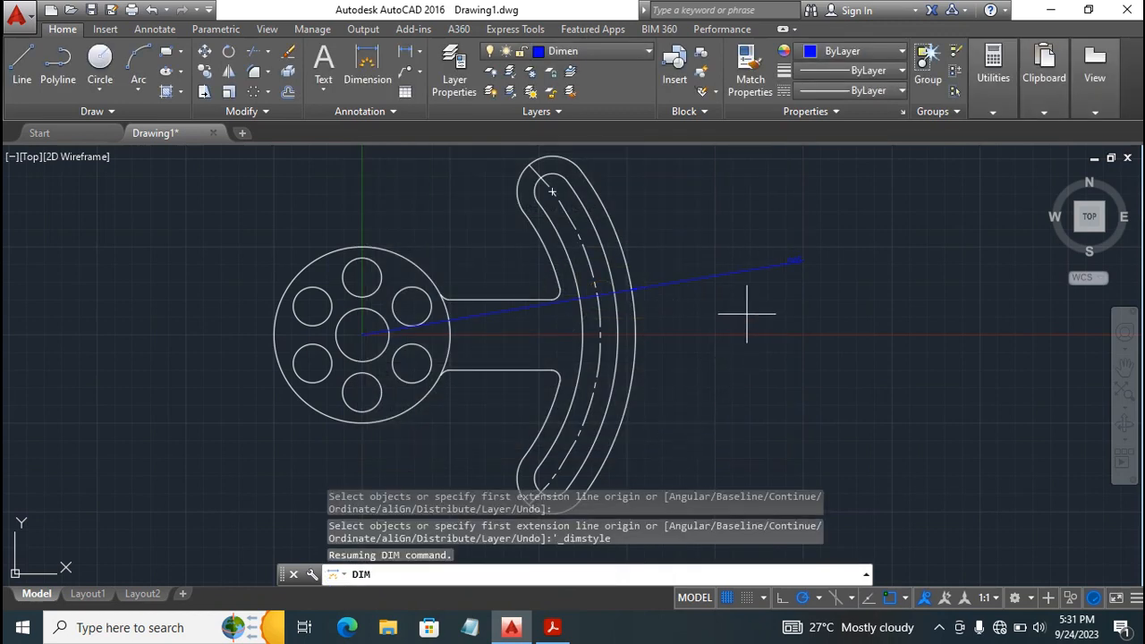
# Leave the dimension command and erase the existing radius dimension running from the disc centre past the arm.
pyautogui.press('Escape')
pyautogui.click(702, 276)
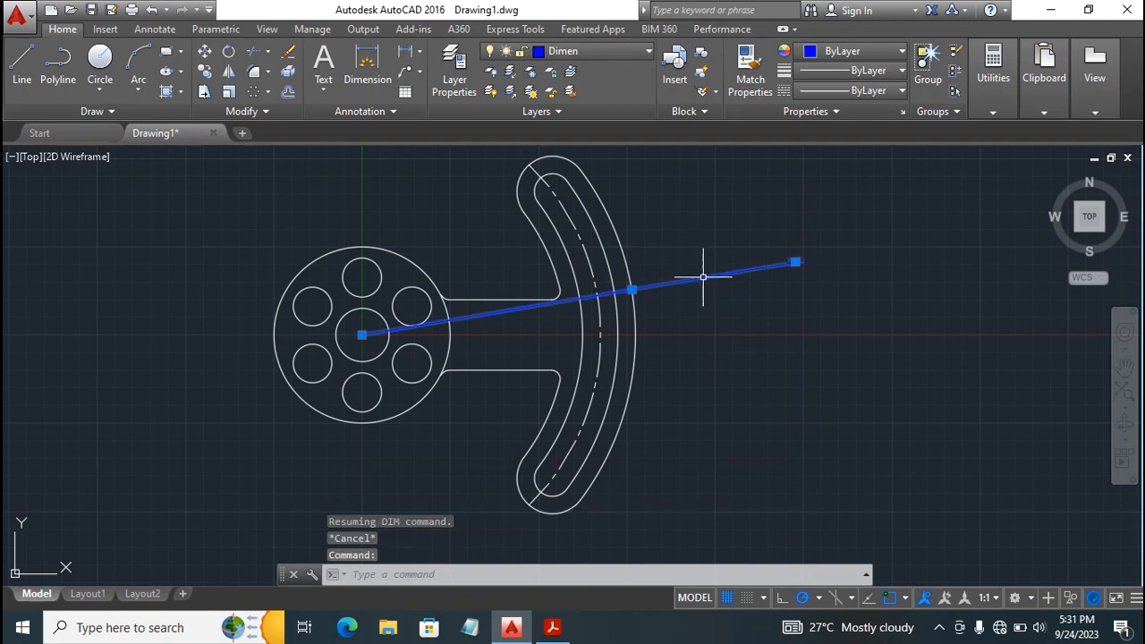
pyautogui.press('Delete')
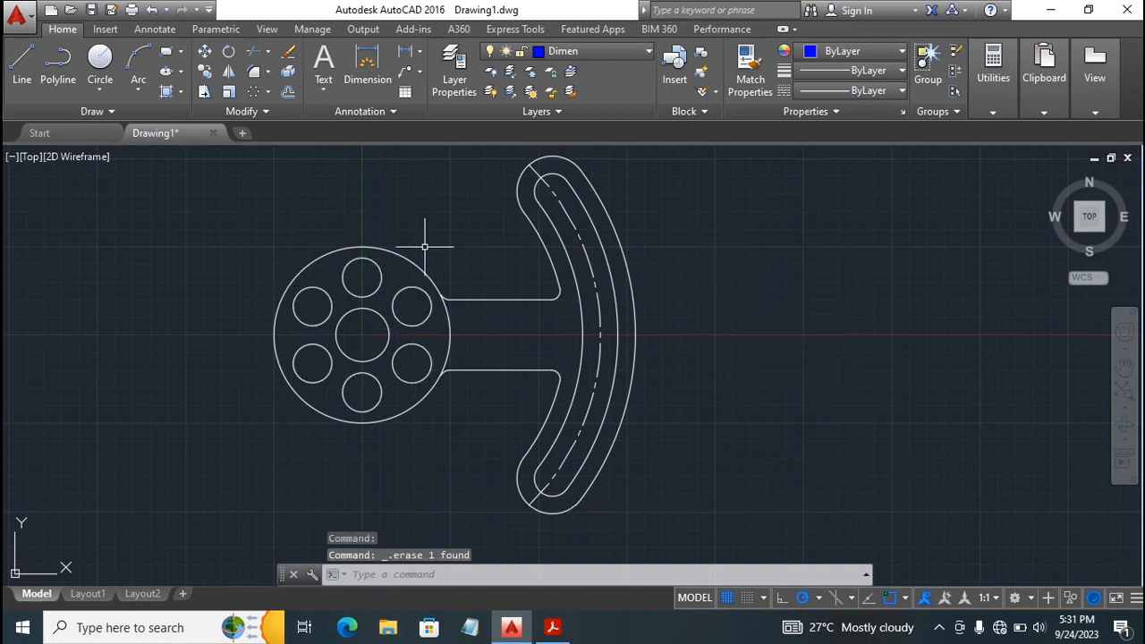
# Add a radius dimension to the arm's outermost arc, with its text outside the part to the upper right.
pyautogui.click(379, 73)
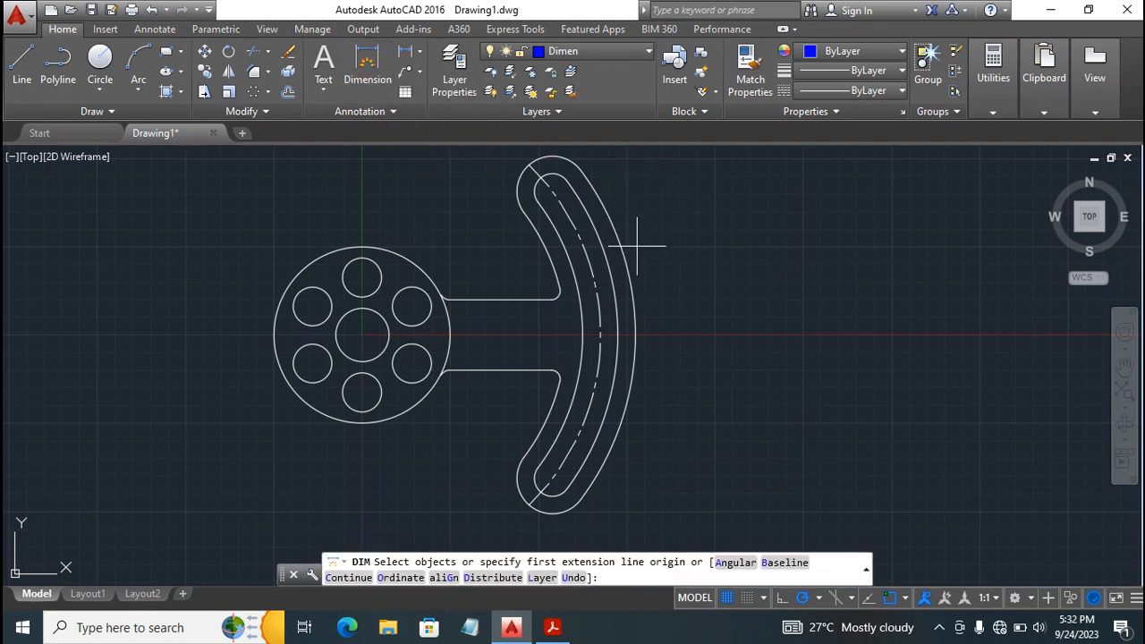
pyautogui.click(579, 317)
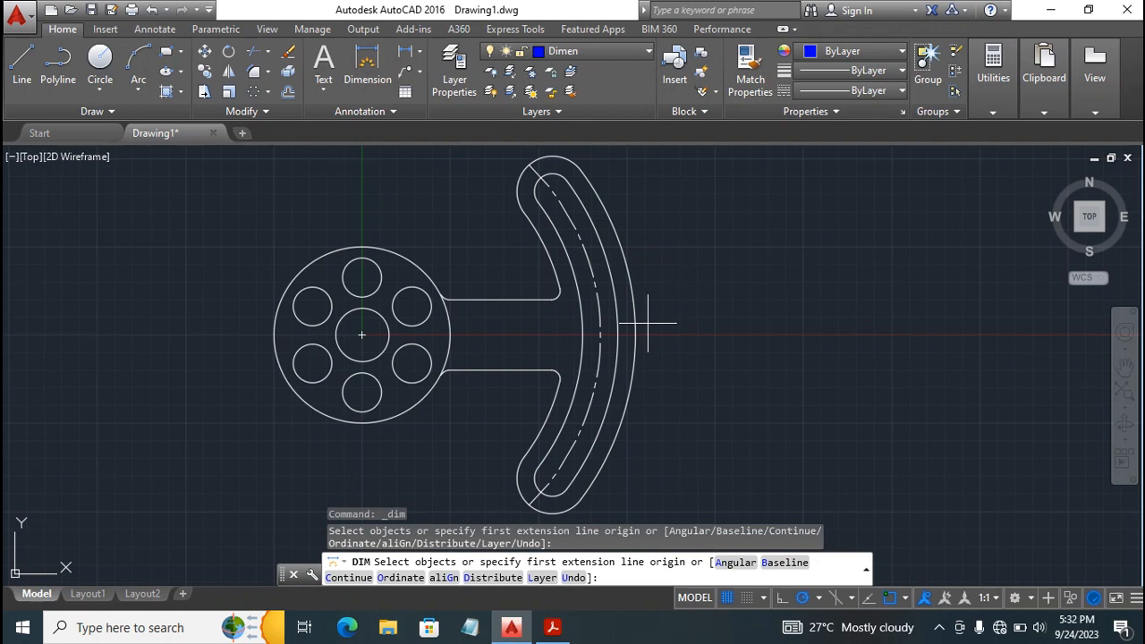
pyautogui.click(617, 318)
pyautogui.click(631, 315)
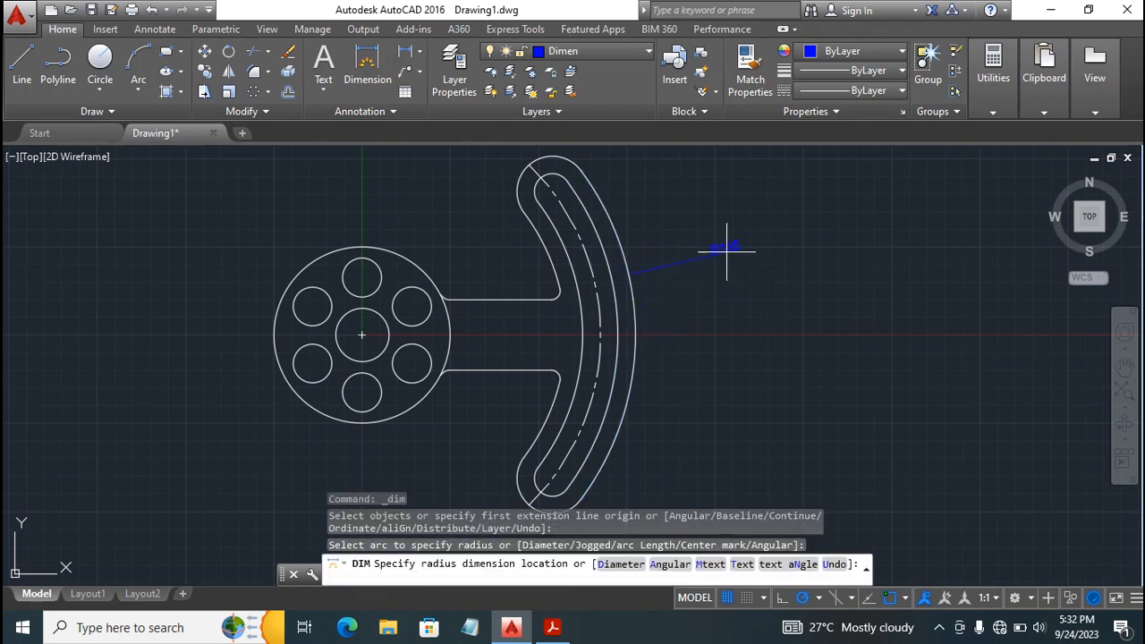
pyautogui.click(754, 248)
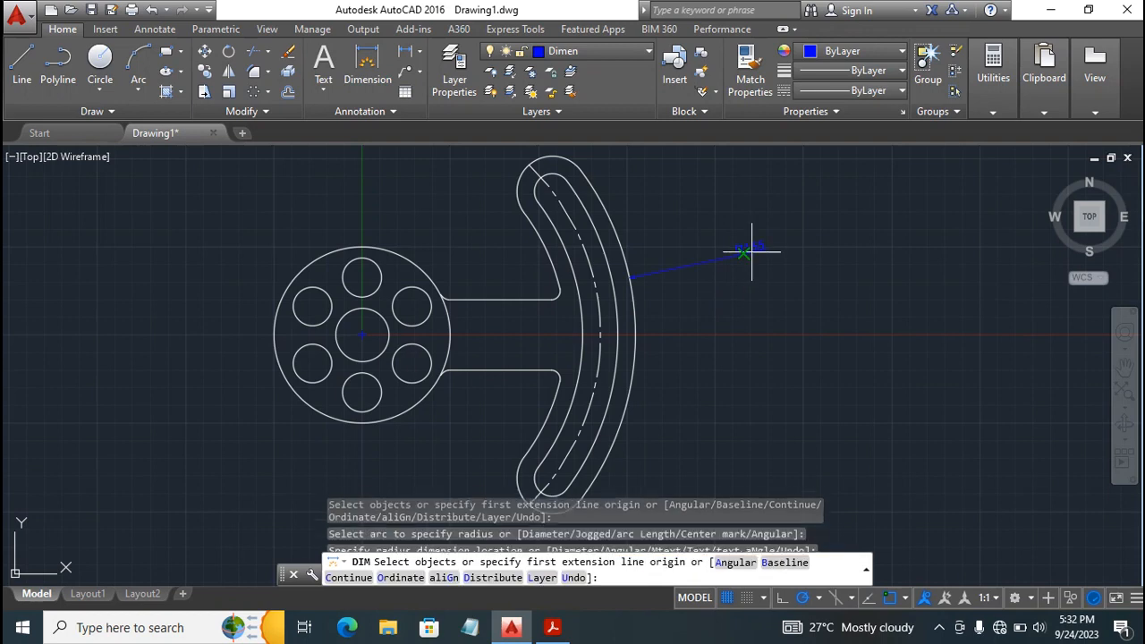
# Add radius dimensions to the slot's outer arc and its dashed centreline arc, placing both texts outside the arm.
pyautogui.click(616, 308)
pyautogui.click(617, 308)
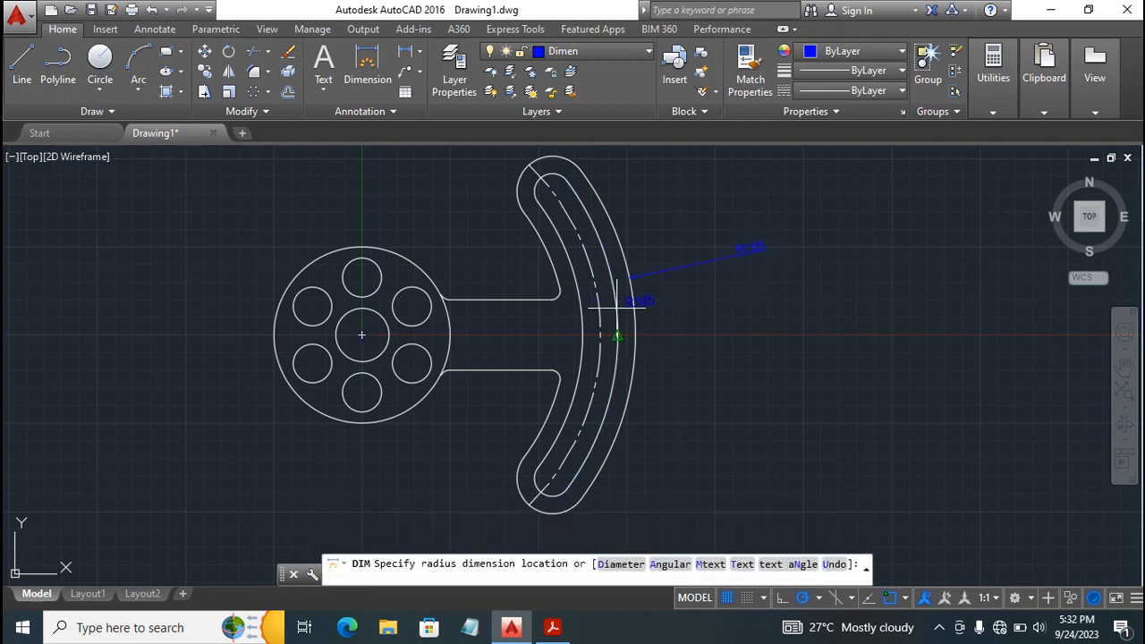
pyautogui.click(684, 309)
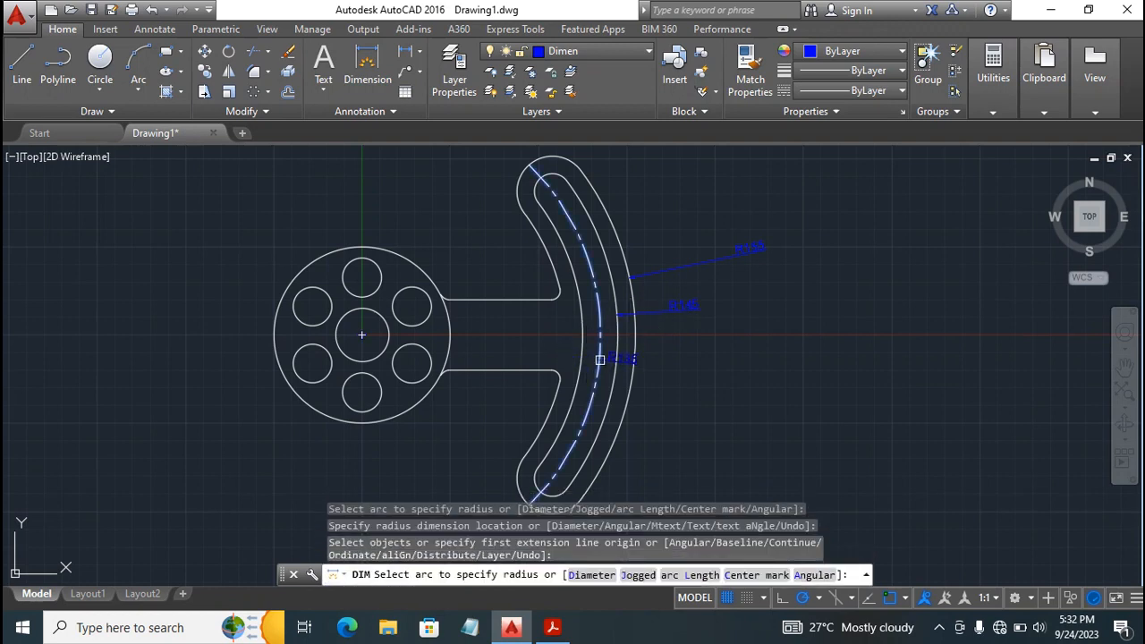
pyautogui.click(600, 360)
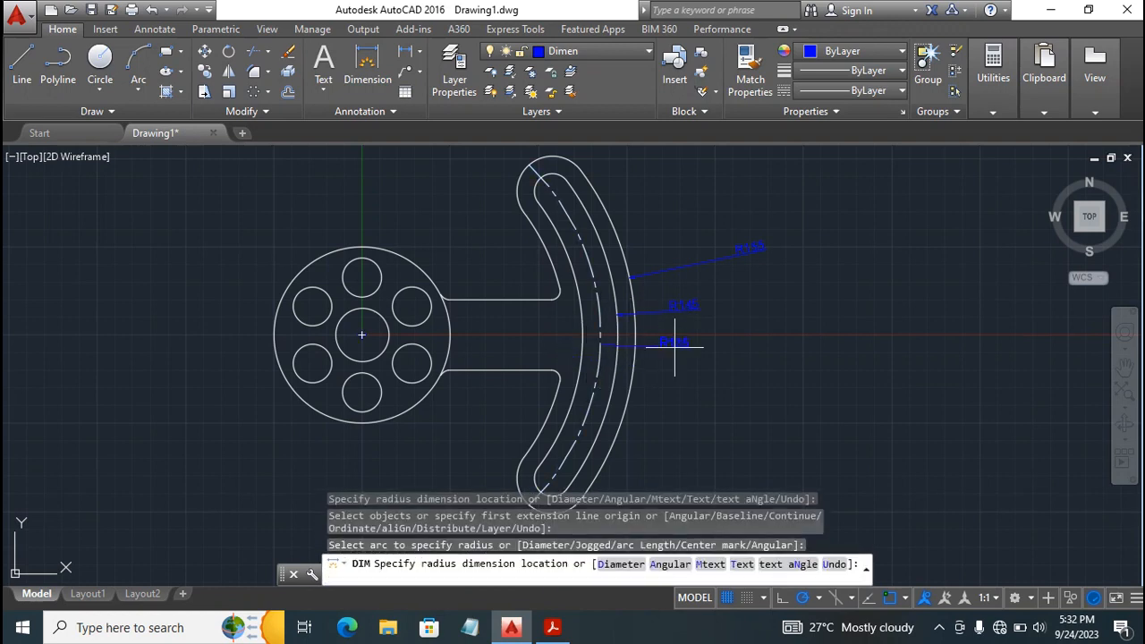
pyautogui.click(674, 345)
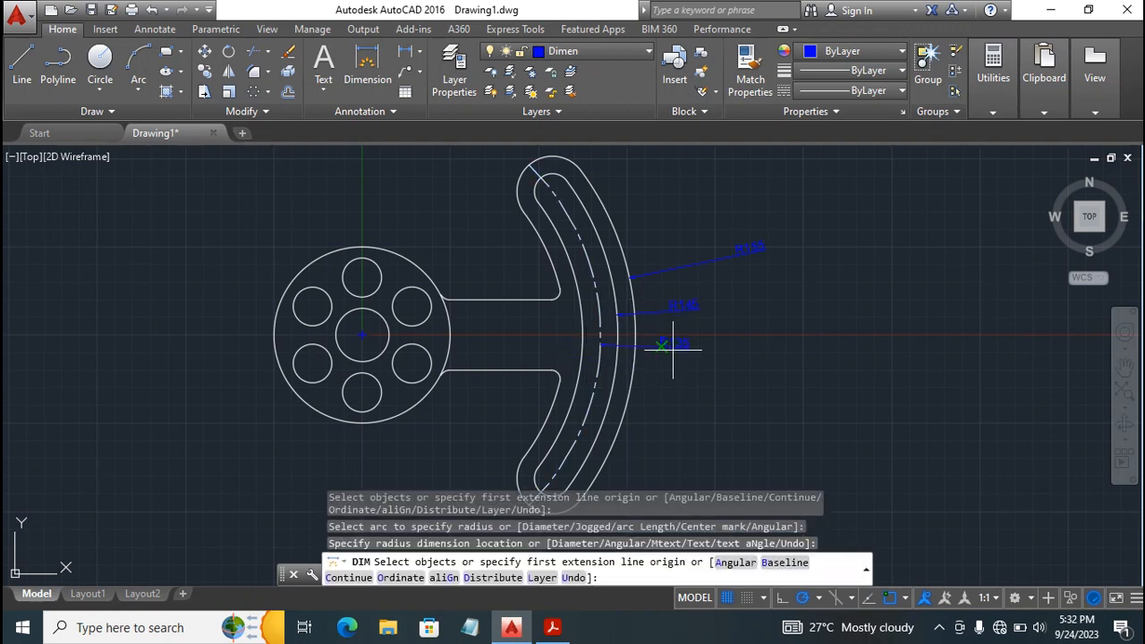
# Add radius dimensions to the slot's inner arc and the arm's innermost arc below the neck, with texts toward the arm's outer side.
pyautogui.click(577, 371)
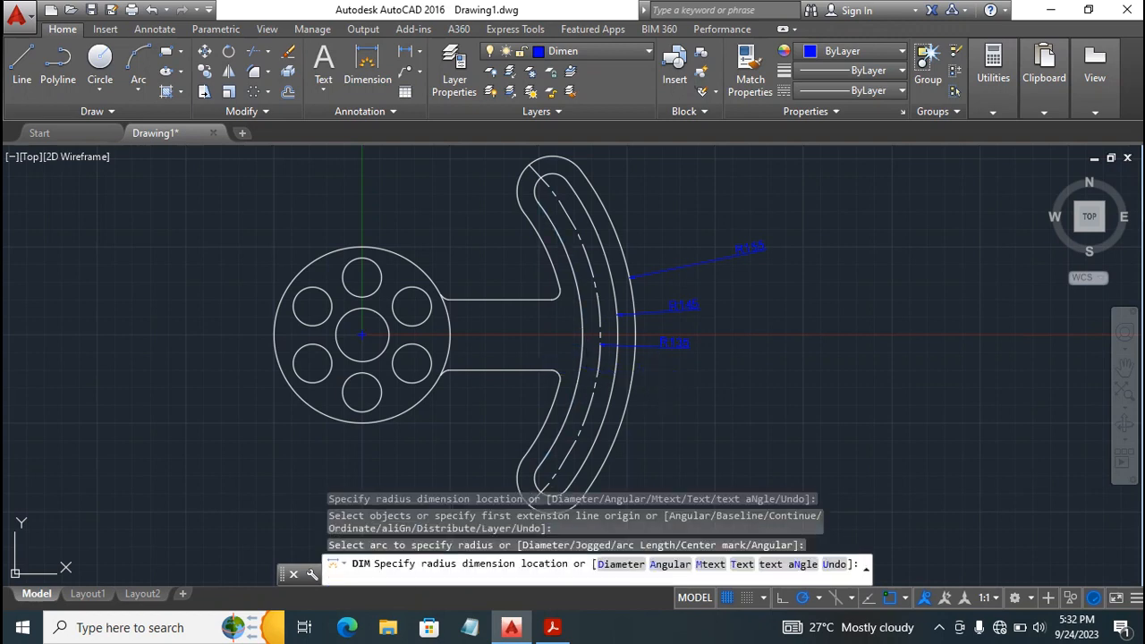
pyautogui.click(662, 377)
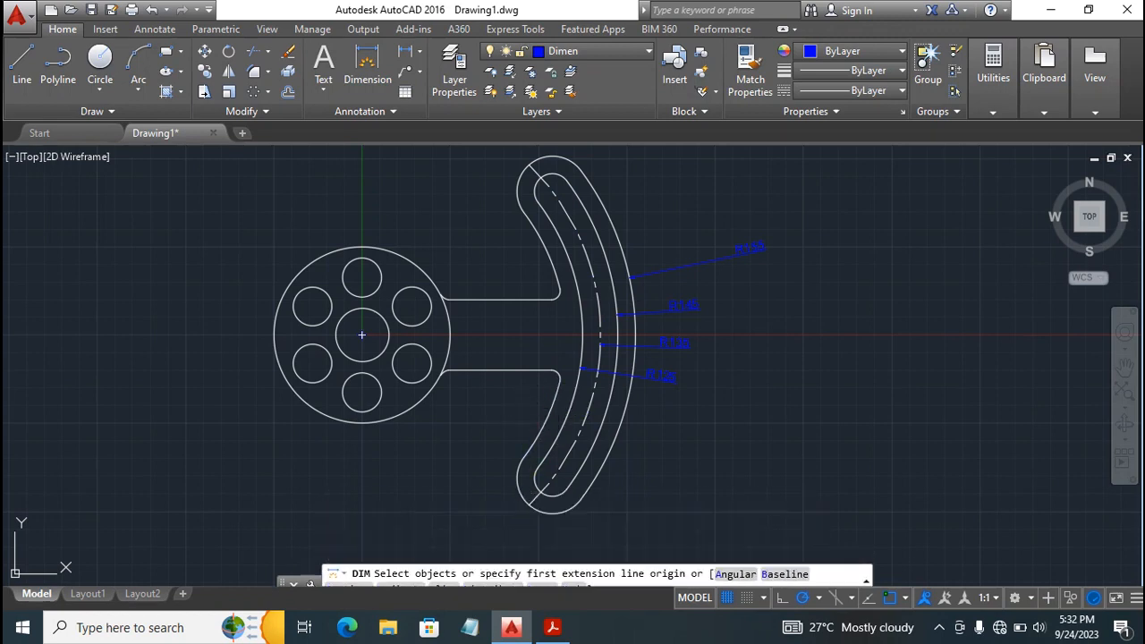
pyautogui.click(558, 409)
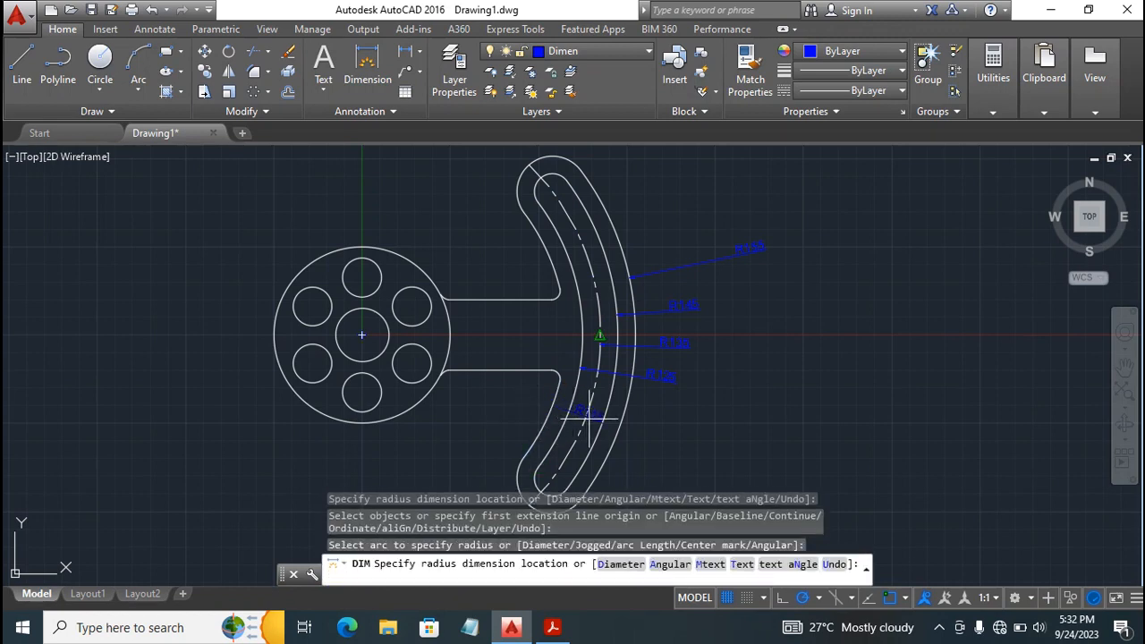
pyautogui.click(647, 432)
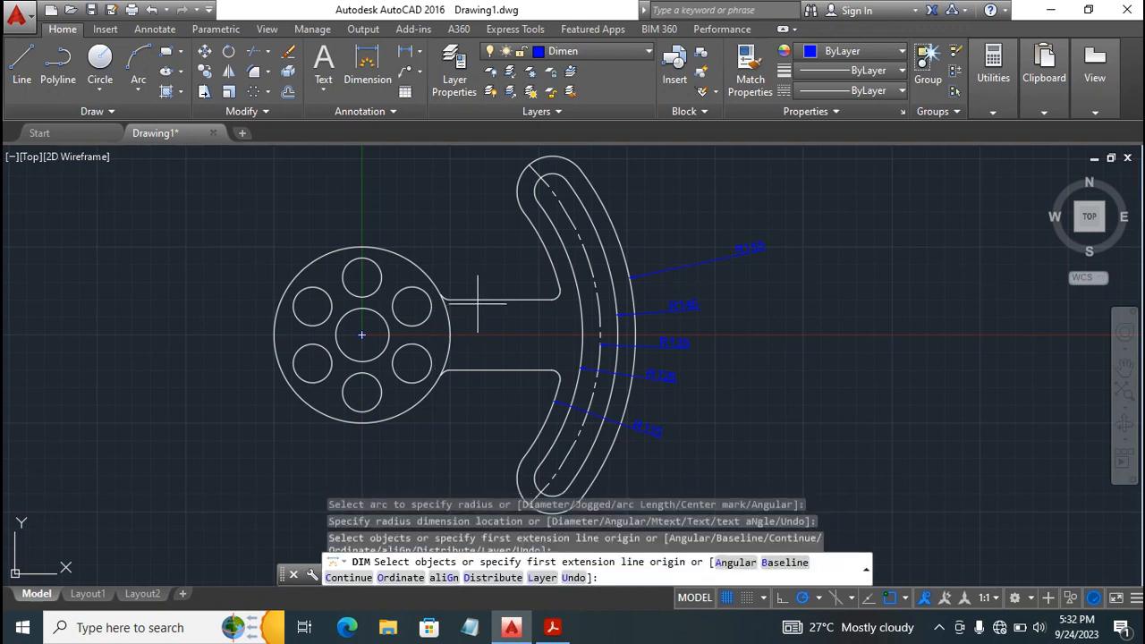
# Dimension the neck's width vertically between the midpoints of its upper and lower edges.
pyautogui.click(499, 301)
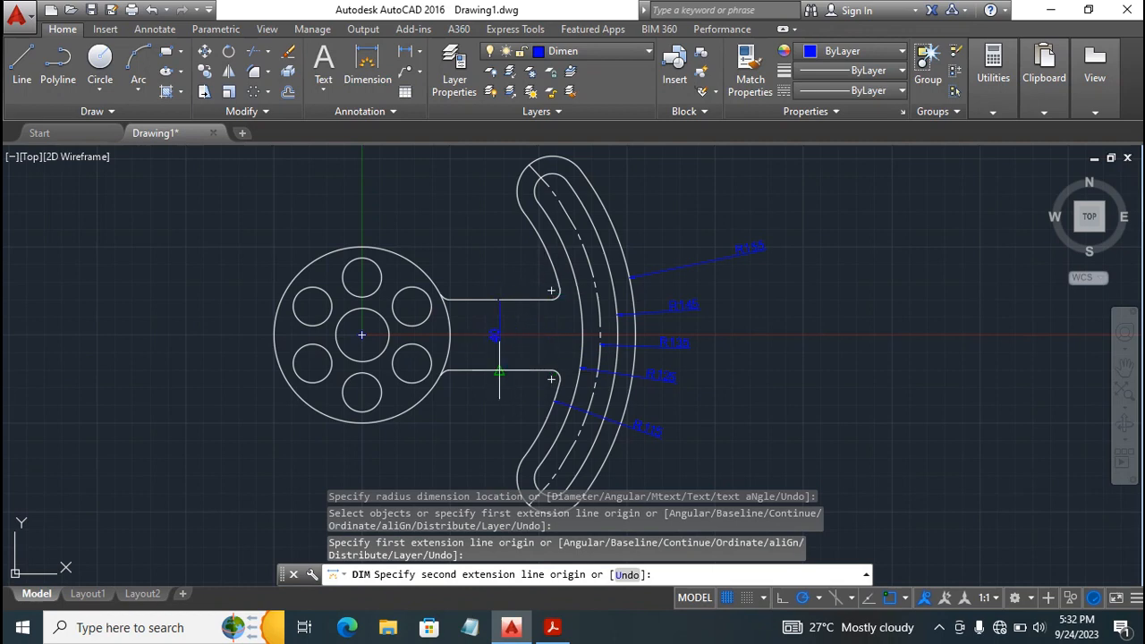
pyautogui.click(499, 370)
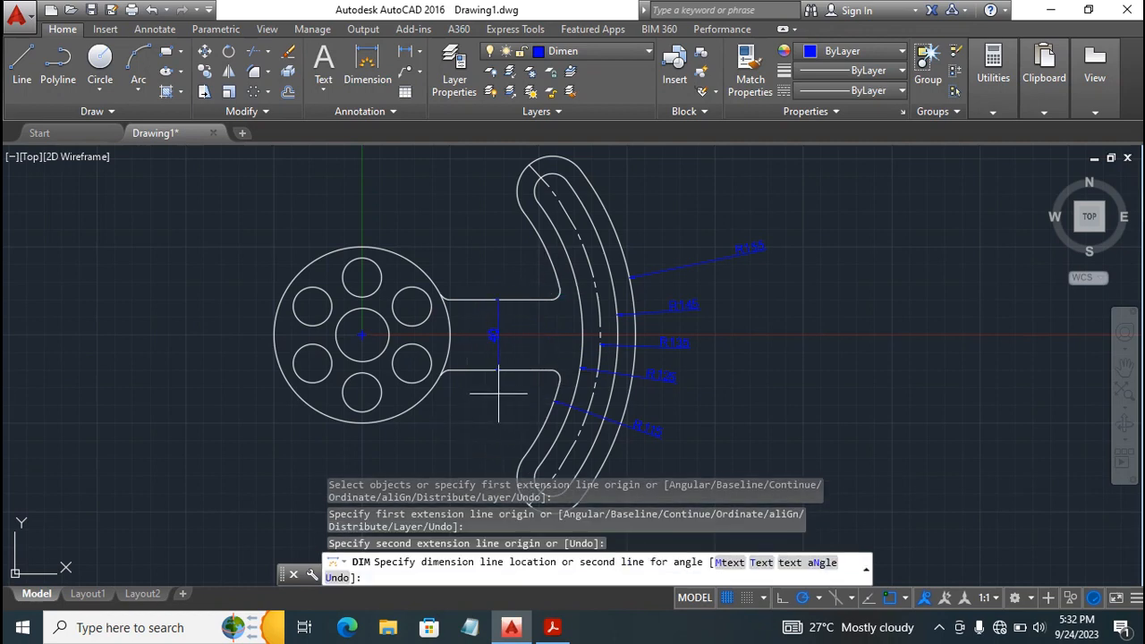
pyautogui.click(498, 367)
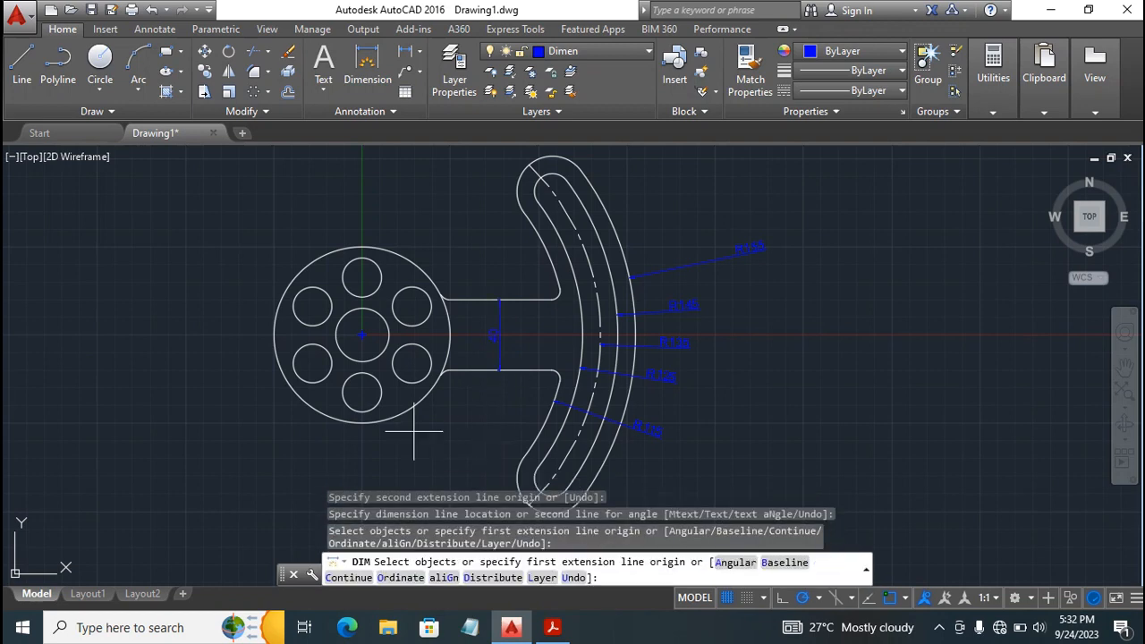
# With object snap off, add radius dimensions to the neck's upper fillet at the arm and lower fillet at the disc, placing texts outside the neck.
pyautogui.click(554, 293)
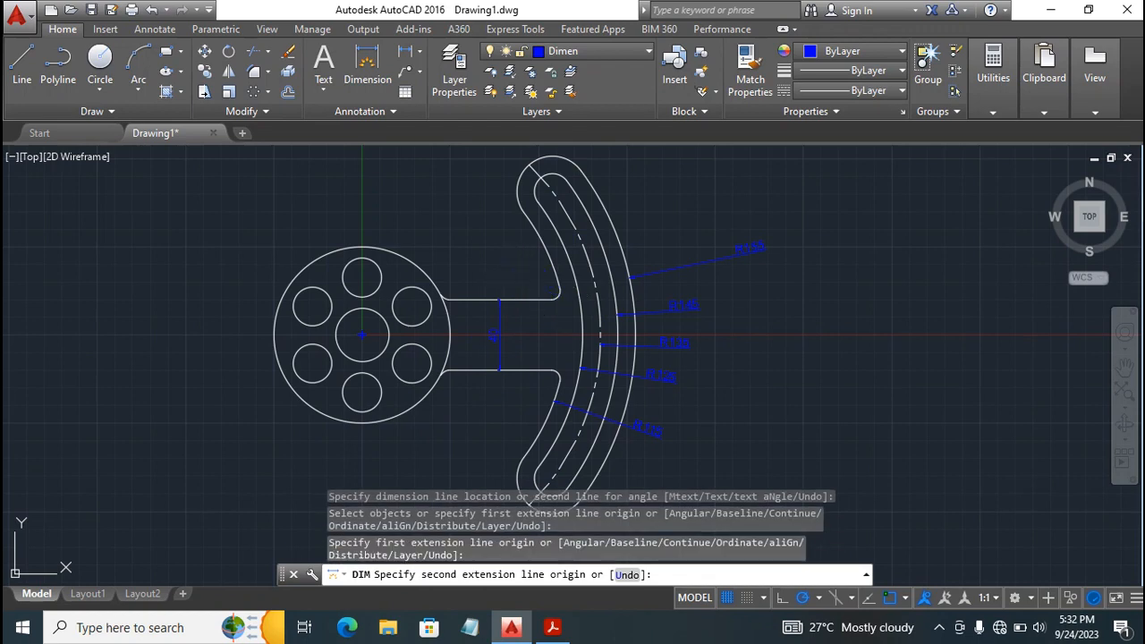
pyautogui.press('Escape')
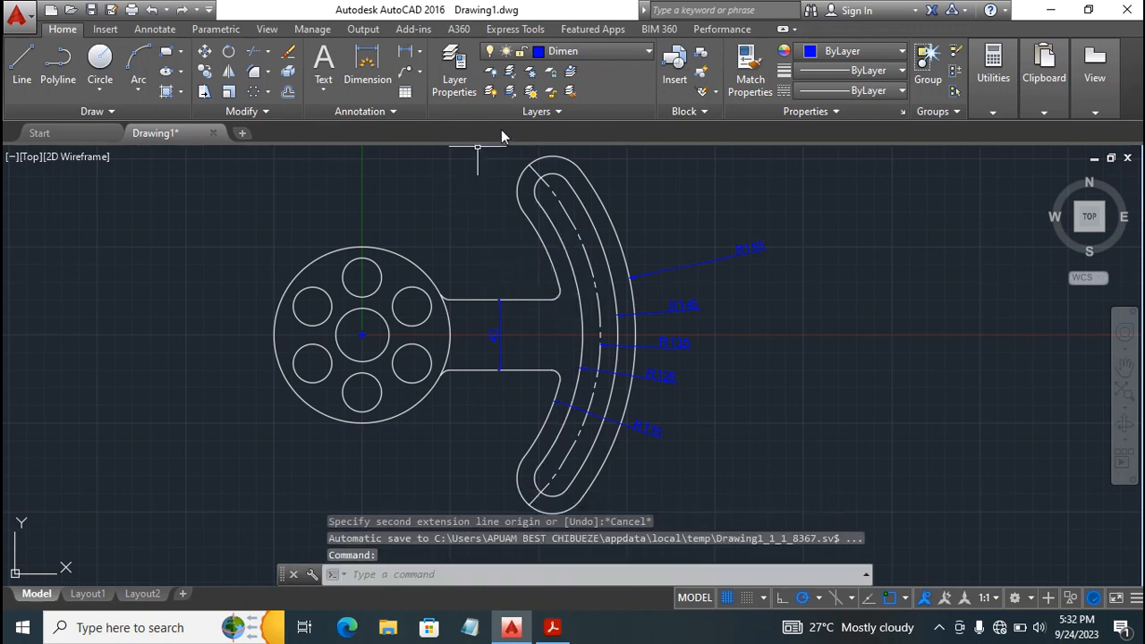
pyautogui.press('Return')
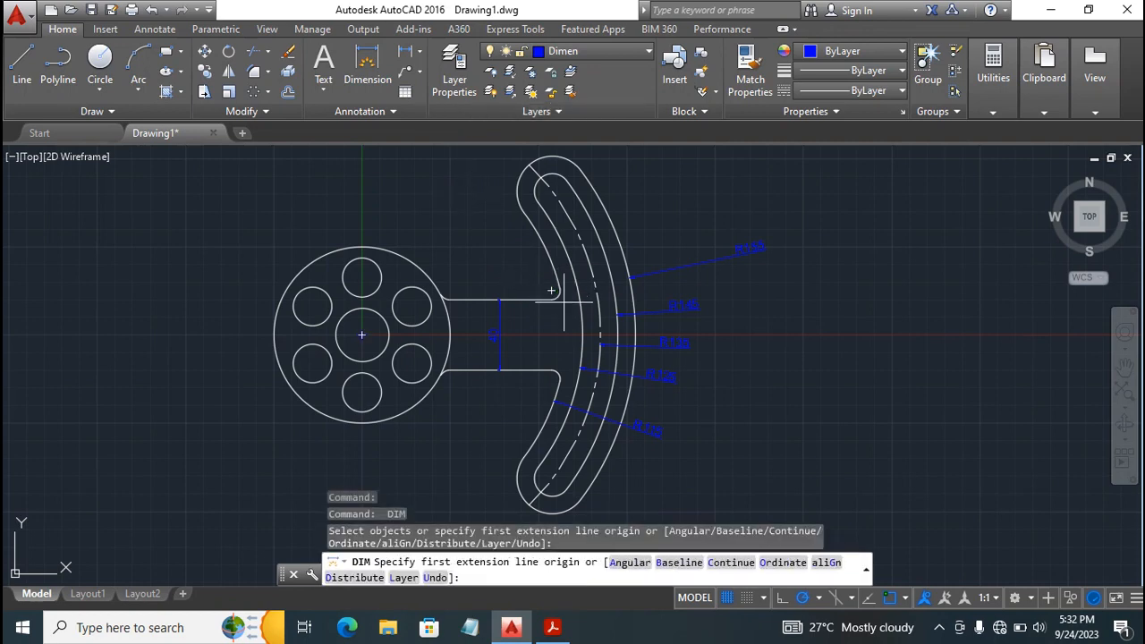
pyautogui.click(889, 599)
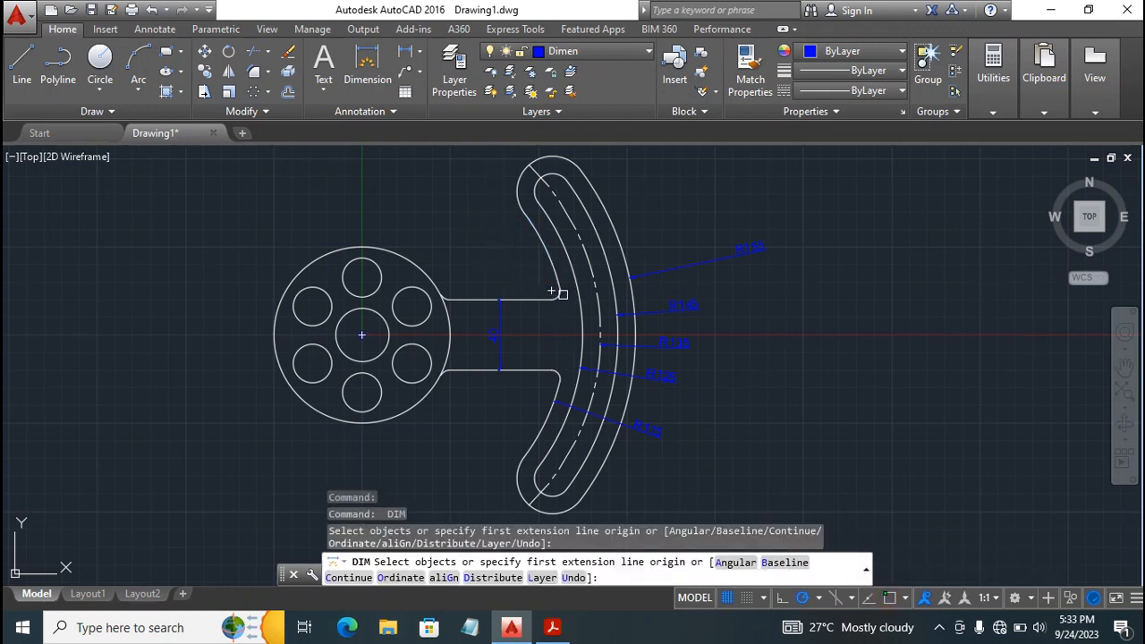
pyautogui.click(553, 292)
pyautogui.click(555, 292)
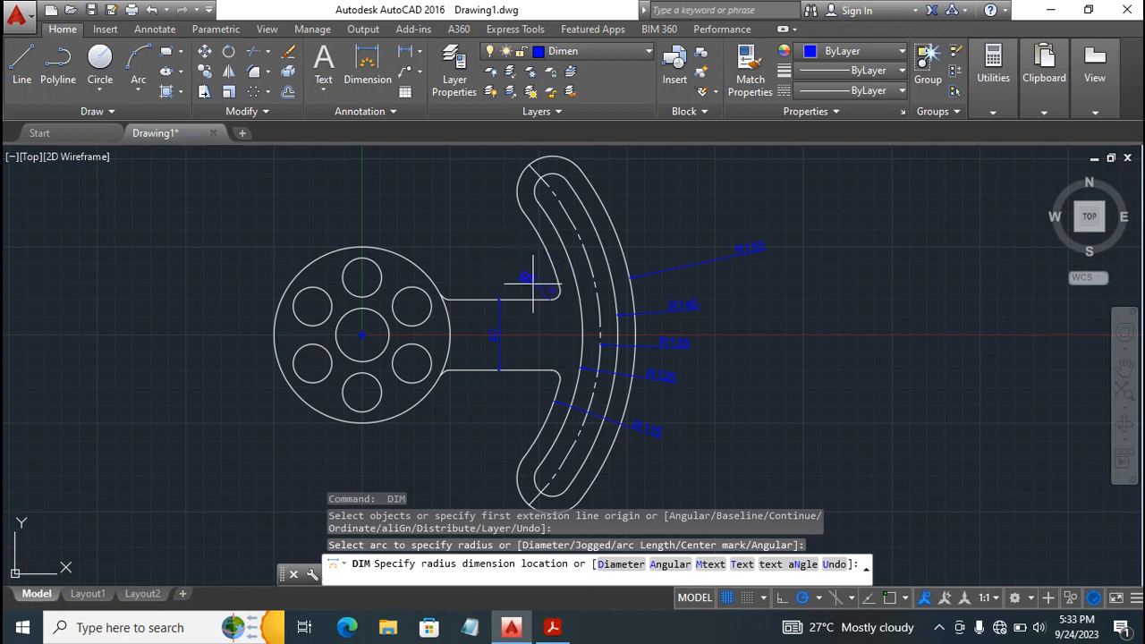
pyautogui.click(533, 274)
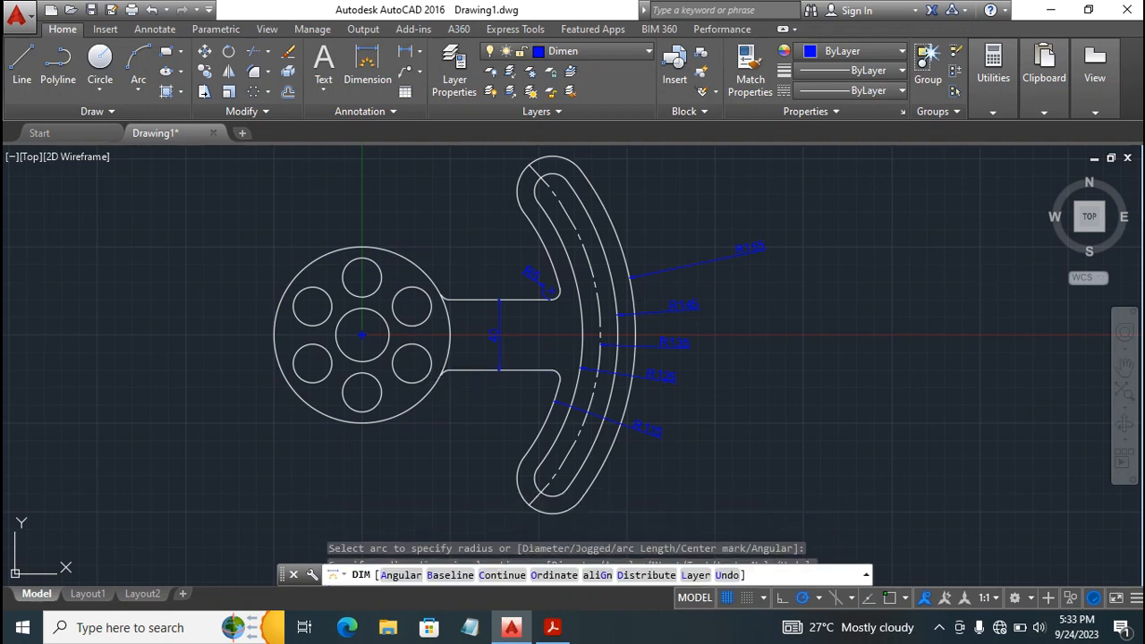
pyautogui.click(443, 374)
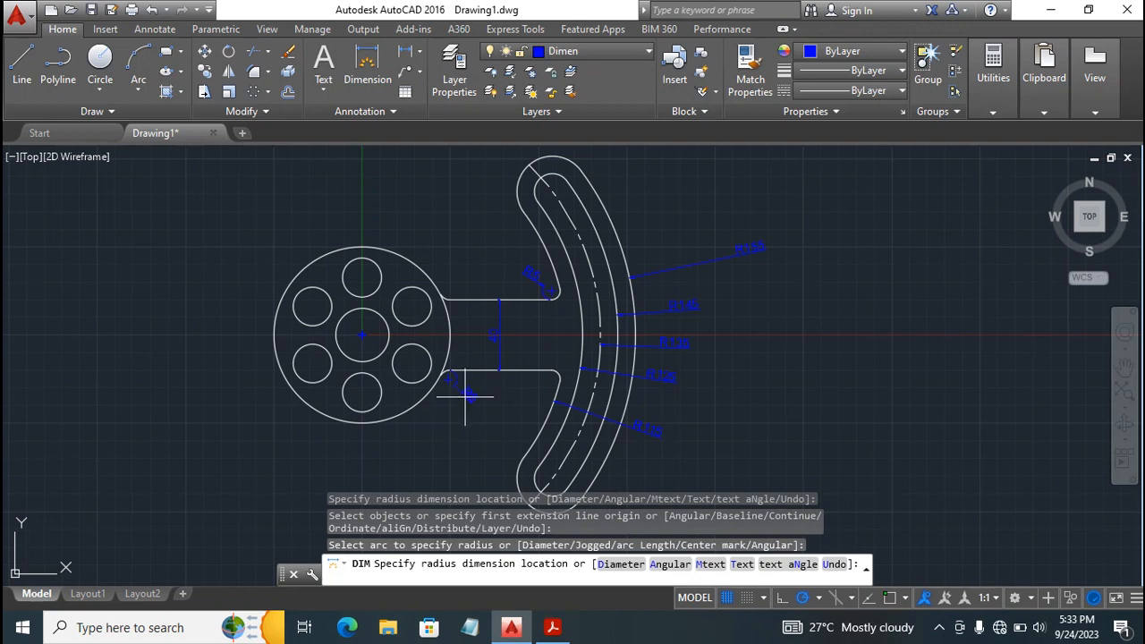
pyautogui.click(458, 391)
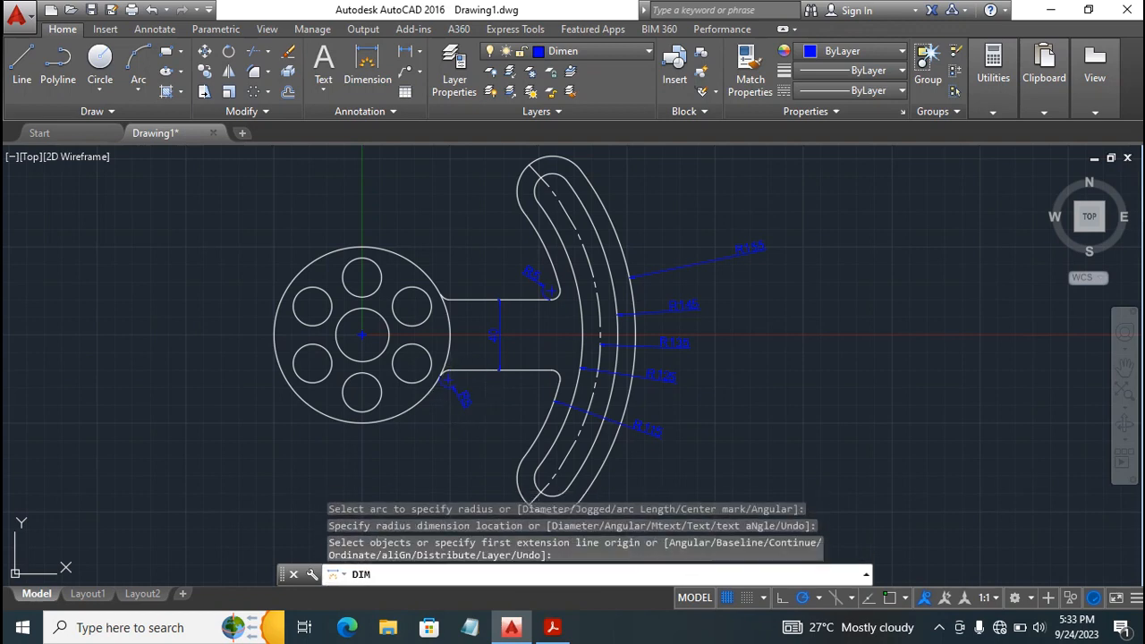
# Add diameter dimensions to the disc's outer circle, its topmost small hole and its centre hole, with all texts above the disc.
pyautogui.click(380, 247)
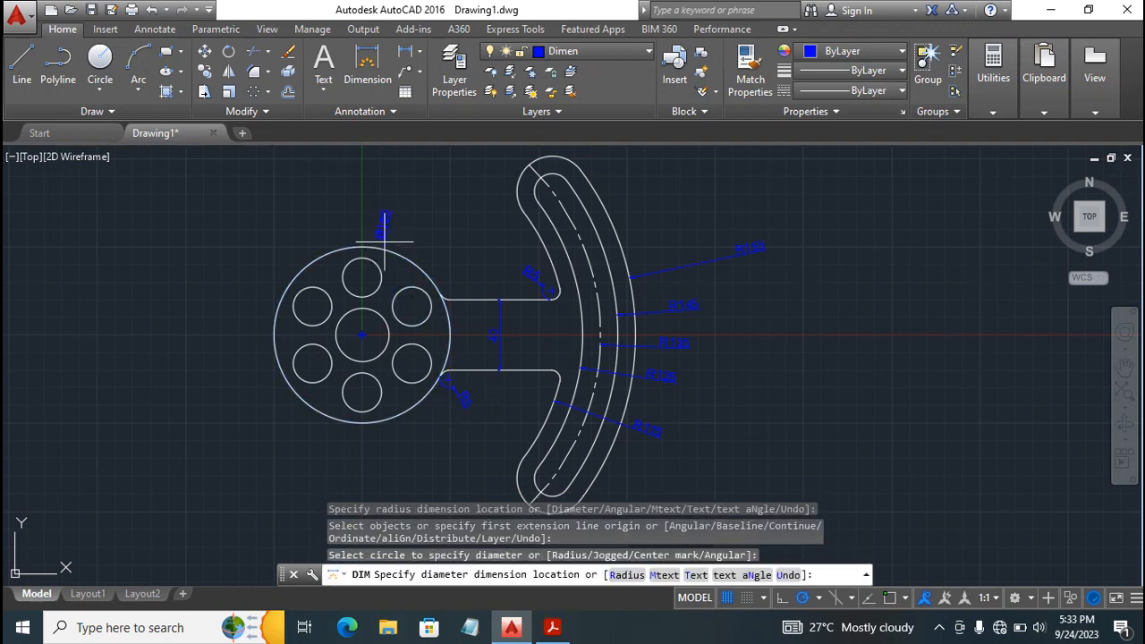
pyautogui.click(457, 226)
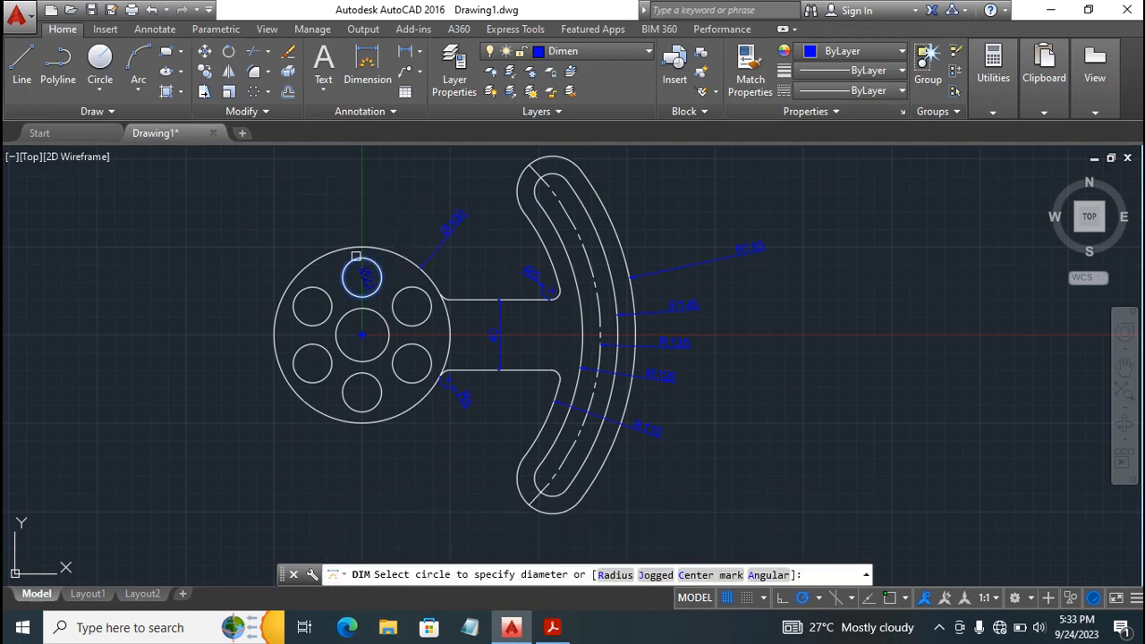
pyautogui.click(369, 257)
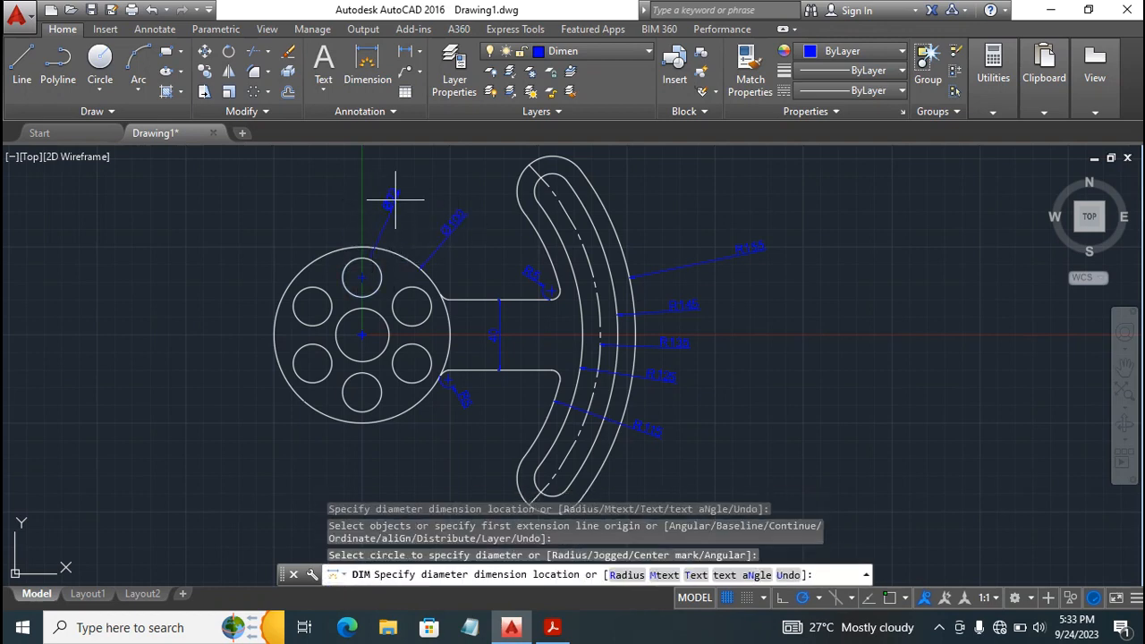
pyautogui.click(397, 193)
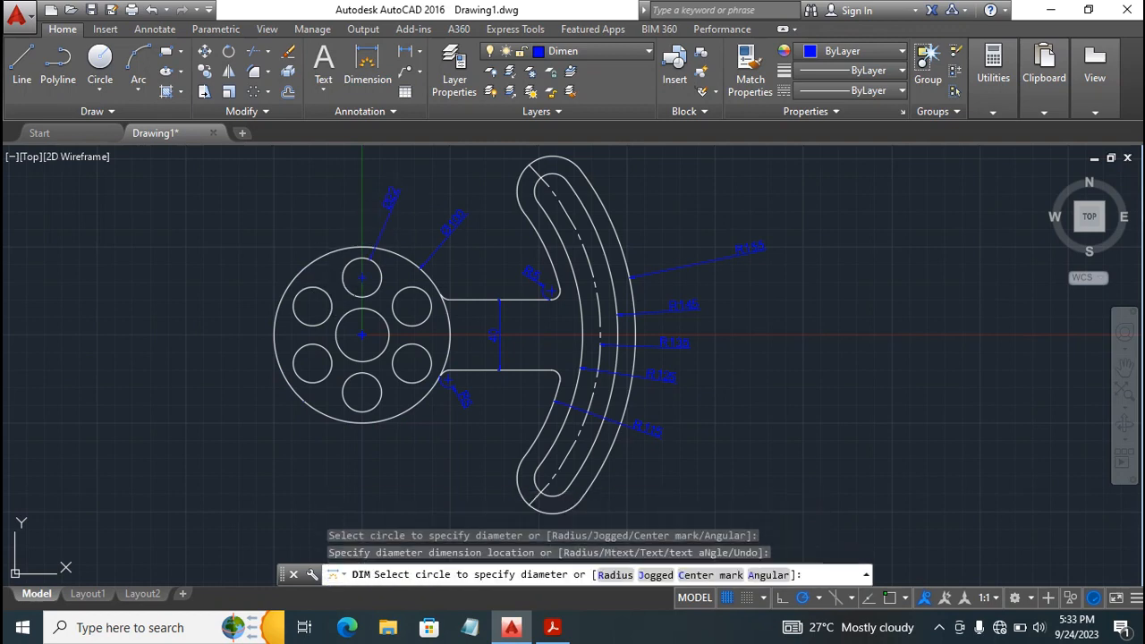
pyautogui.click(335, 332)
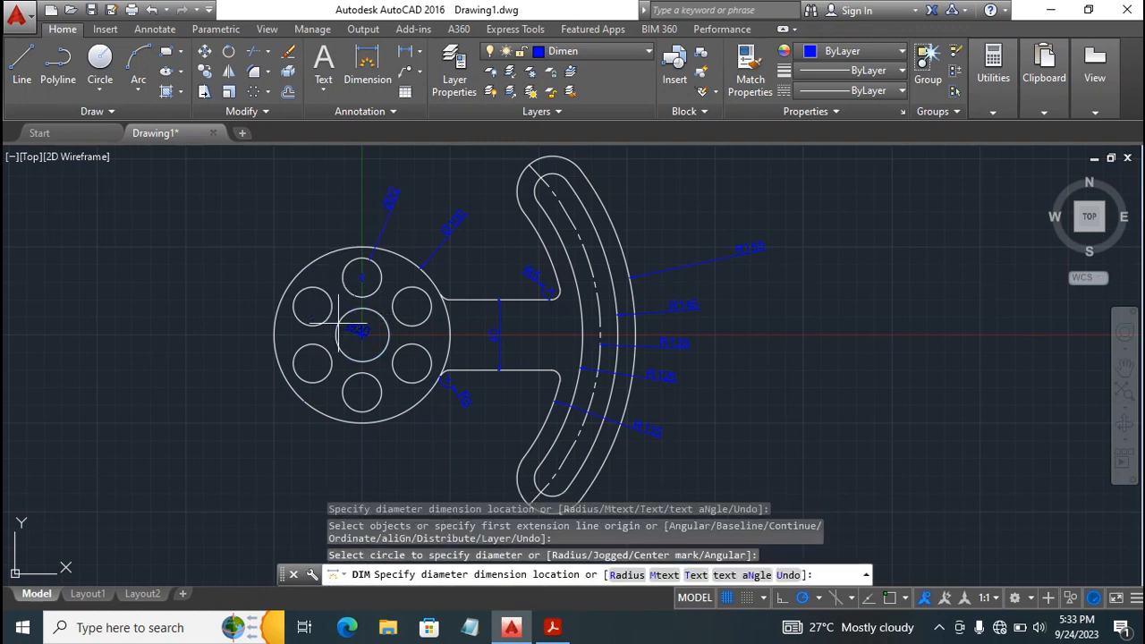
pyautogui.click(289, 223)
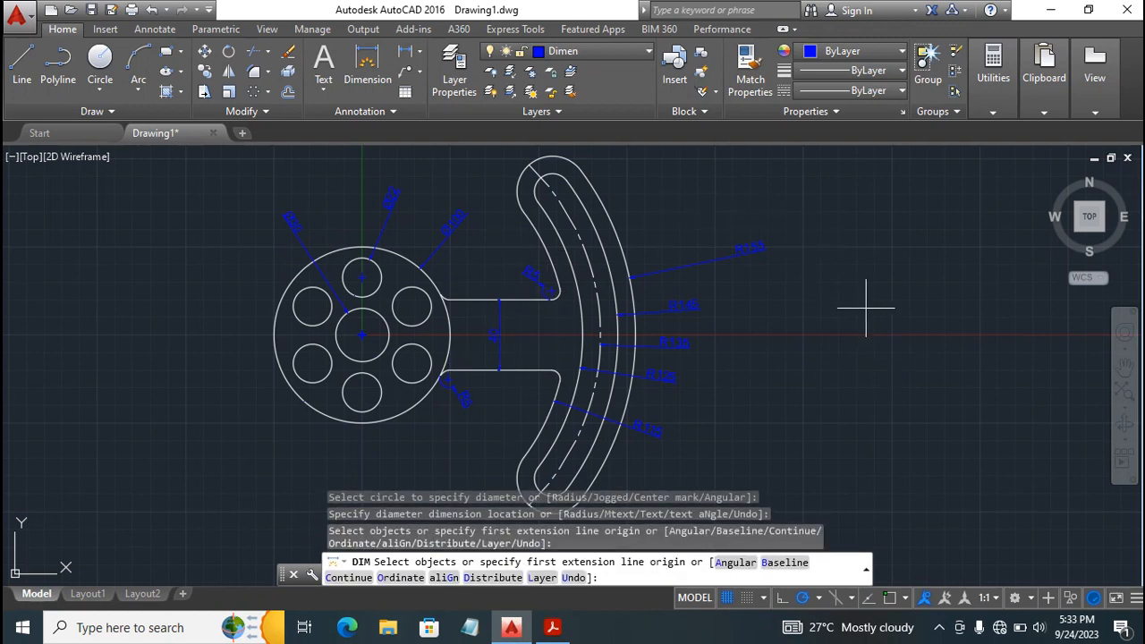
pyautogui.press('Escape')
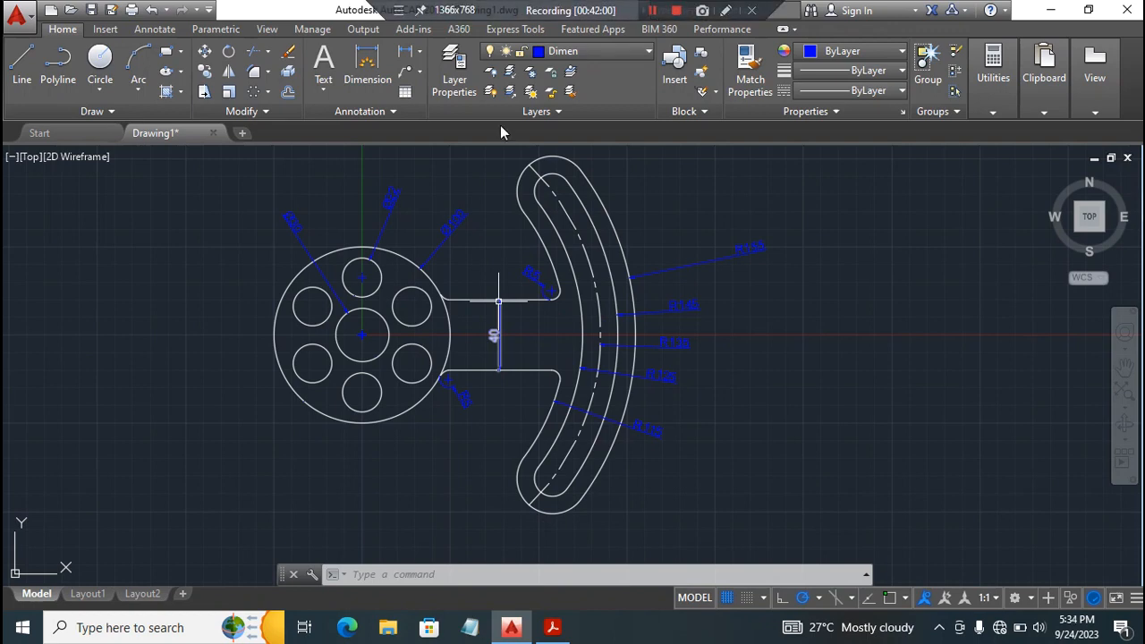
# Turn on the Const 1 layer and make layer 0 current.
pyautogui.click(577, 53)
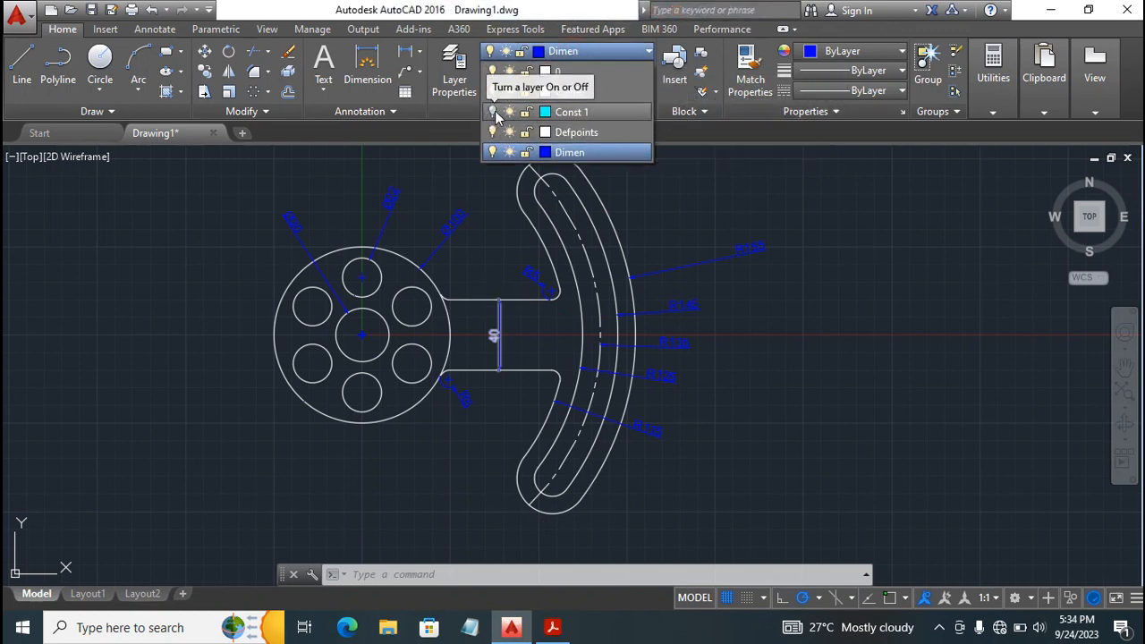
pyautogui.click(492, 113)
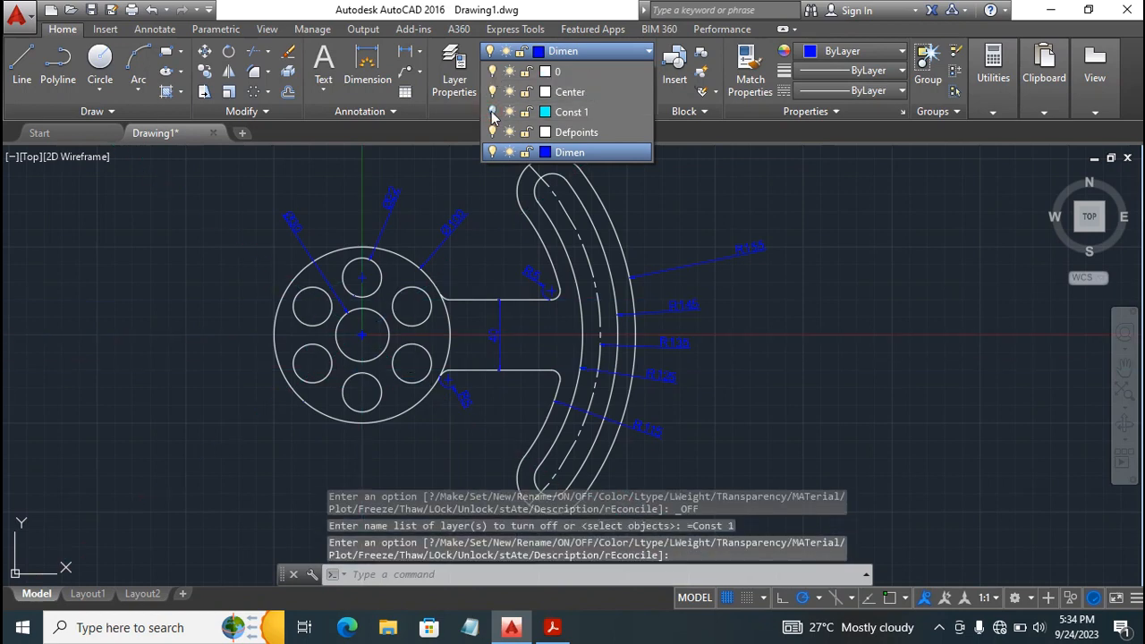
pyautogui.click(864, 198)
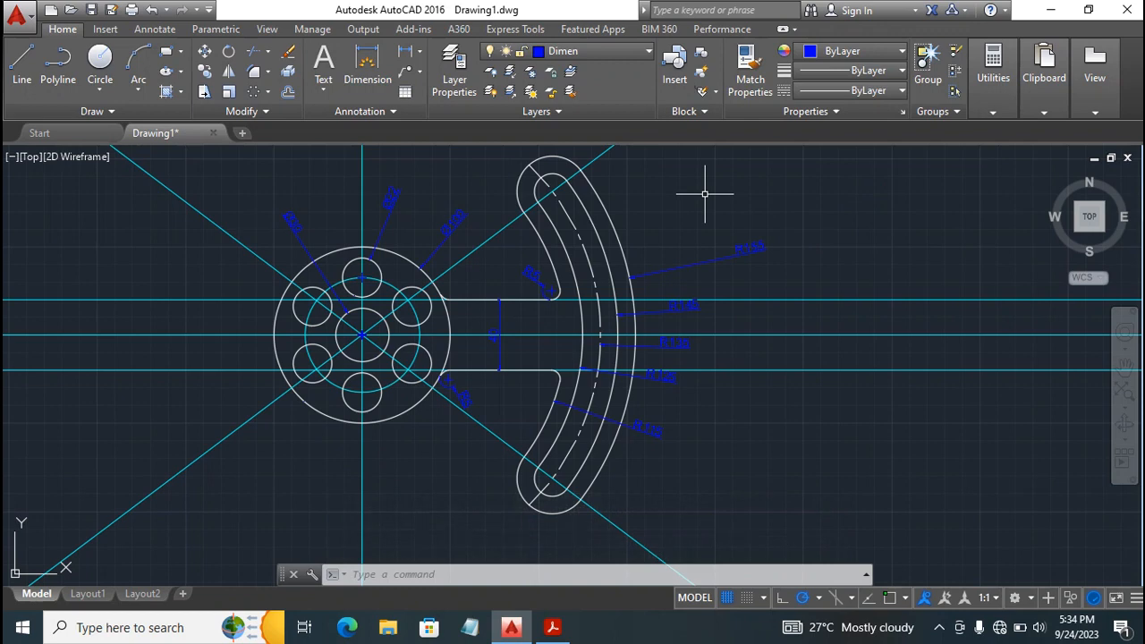
pyautogui.click(588, 53)
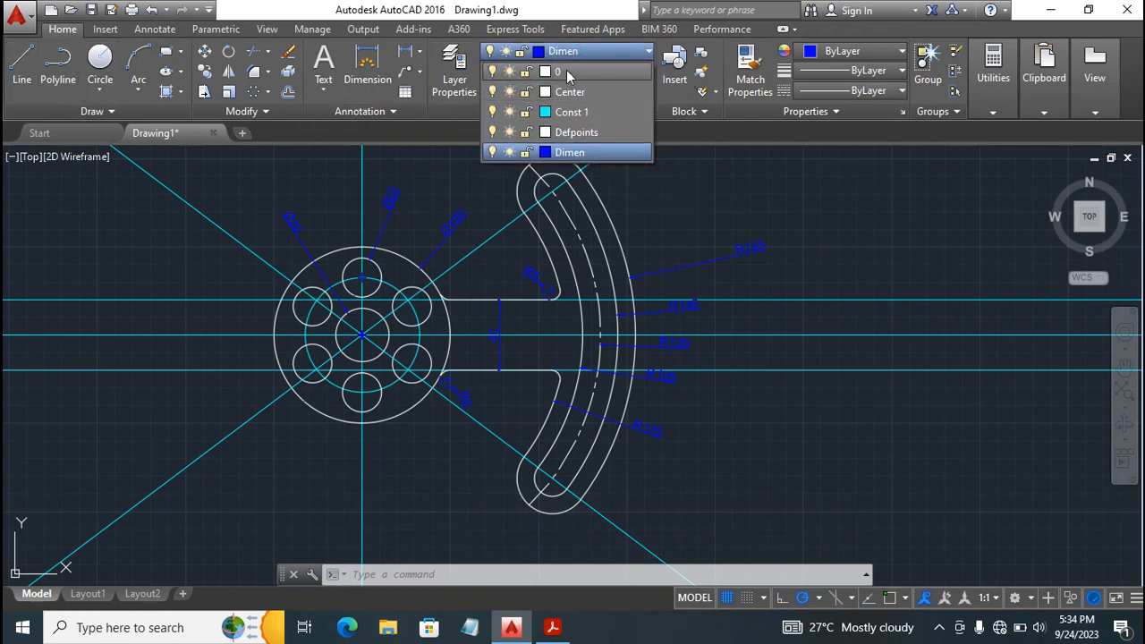
pyautogui.click(566, 69)
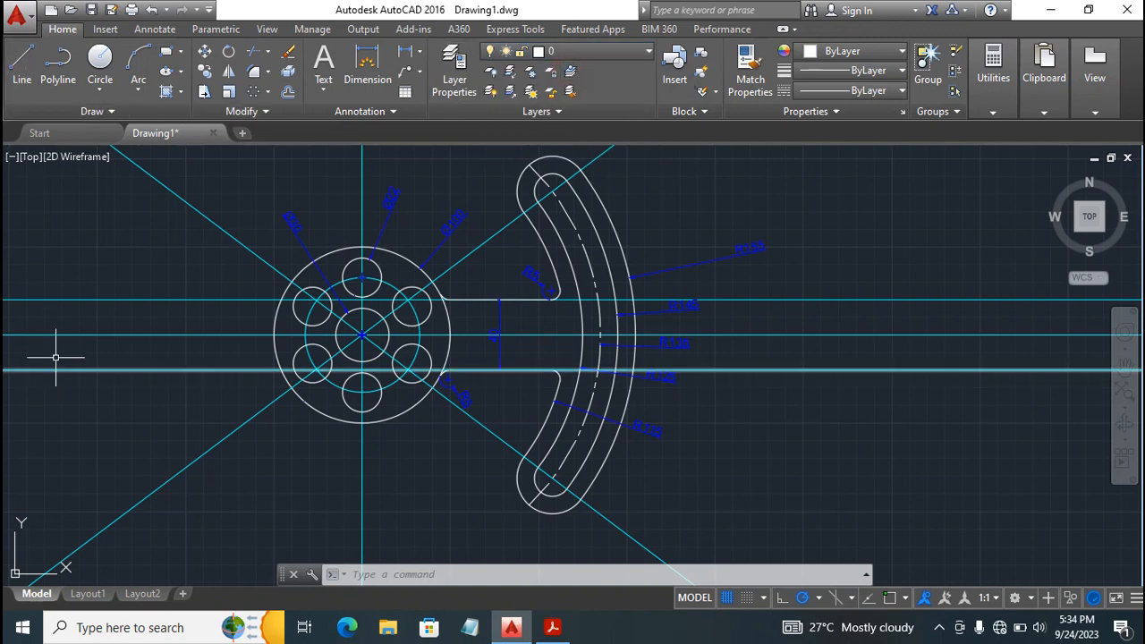
# With object snap on, draw a horizontal line about 27 units long from the centre hole's right quadrant toward the neck.
pyautogui.click(22, 61)
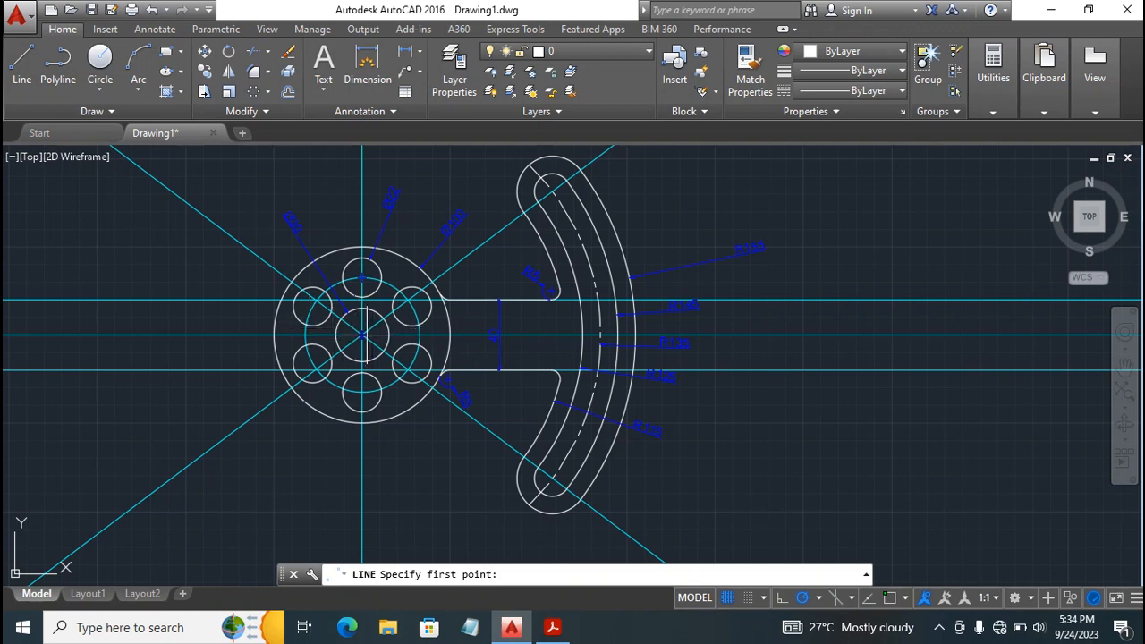
pyautogui.click(890, 598)
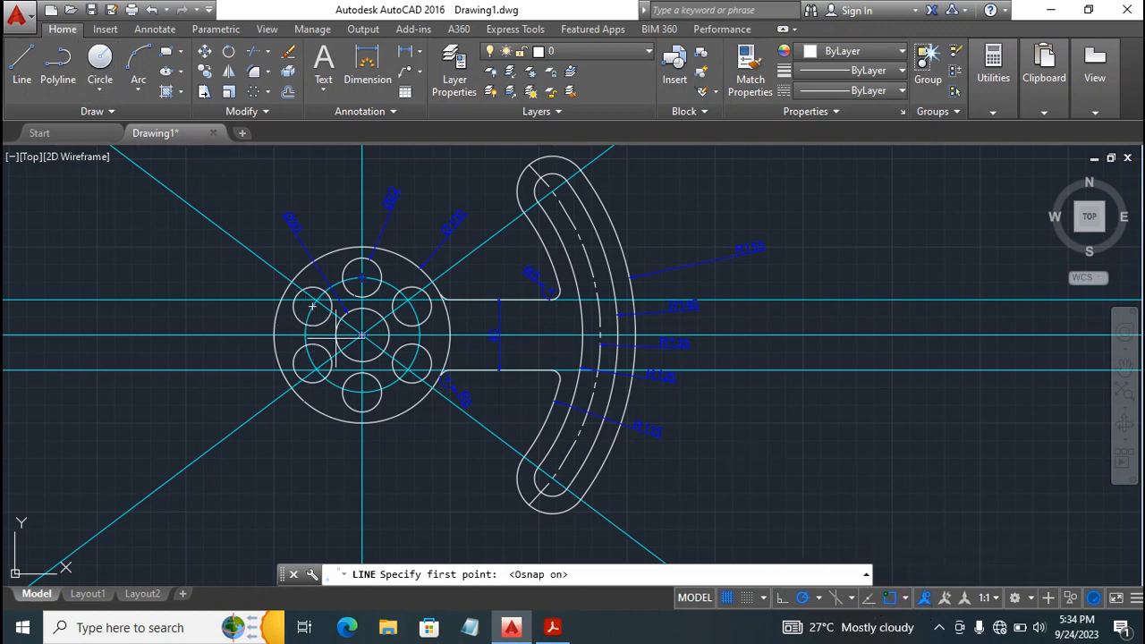
pyautogui.click(389, 334)
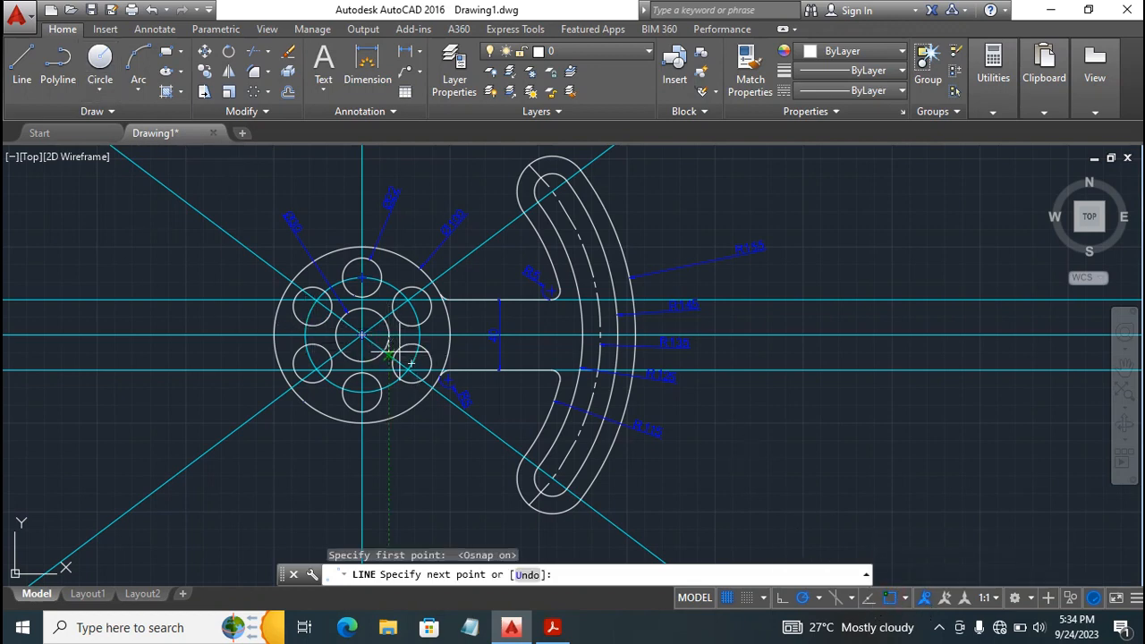
pyautogui.click(436, 335)
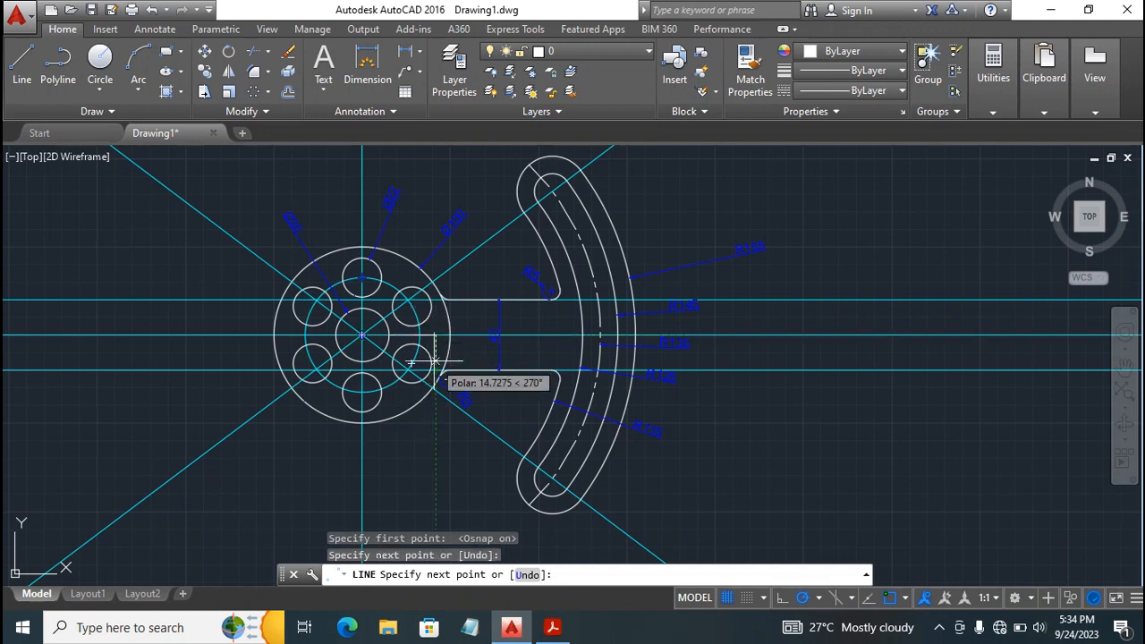
pyautogui.press('Escape')
# Draw a horizontal line outward from the middle of the arm's outermost arc along the central construction line, ending beyond the nearby radius texts.
pyautogui.write('l')
pyautogui.press('Return')
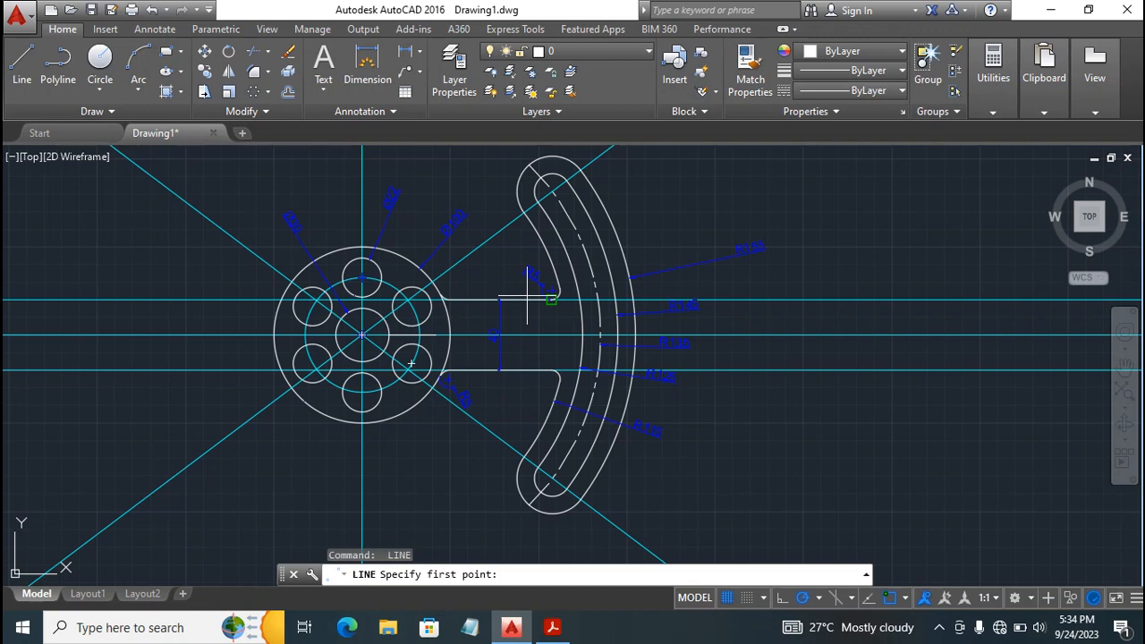
pyautogui.click(634, 337)
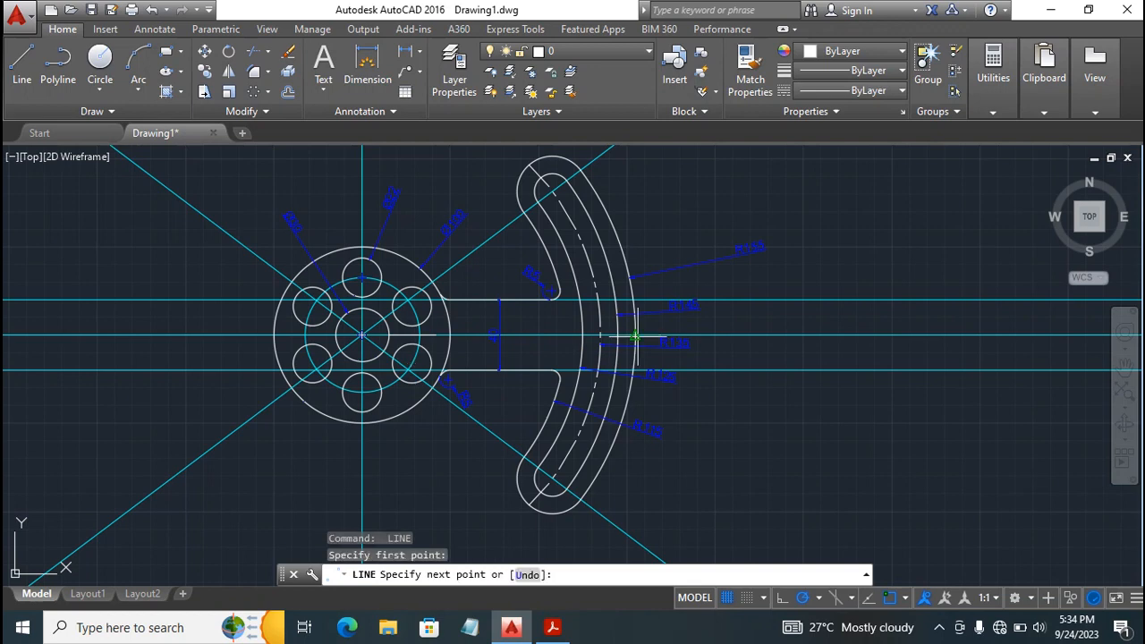
pyautogui.click(735, 334)
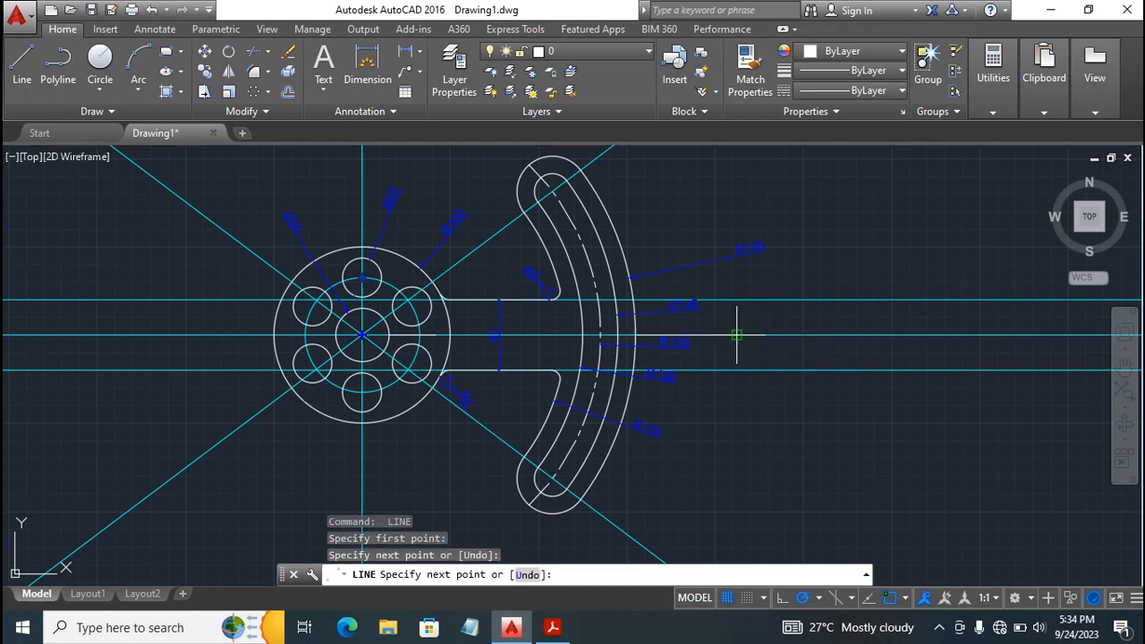
pyautogui.press('Escape')
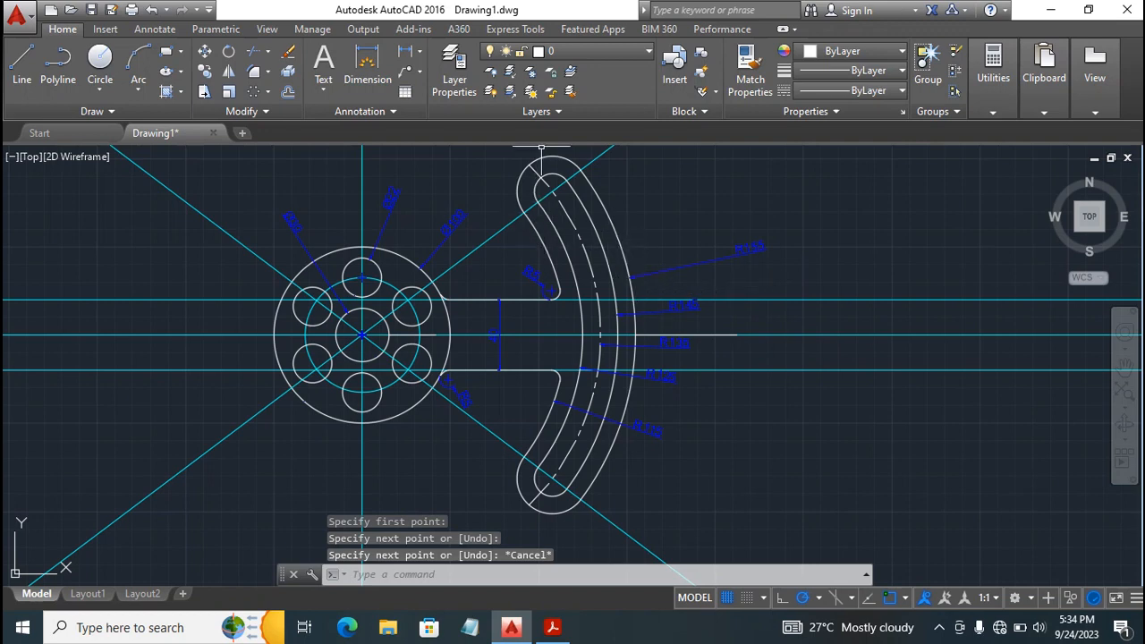
# Draw a line from the slot's upper end centre to the arm's outer edge and stretch its outer end 10 units outward along the inclined construction line.
pyautogui.press('Return')
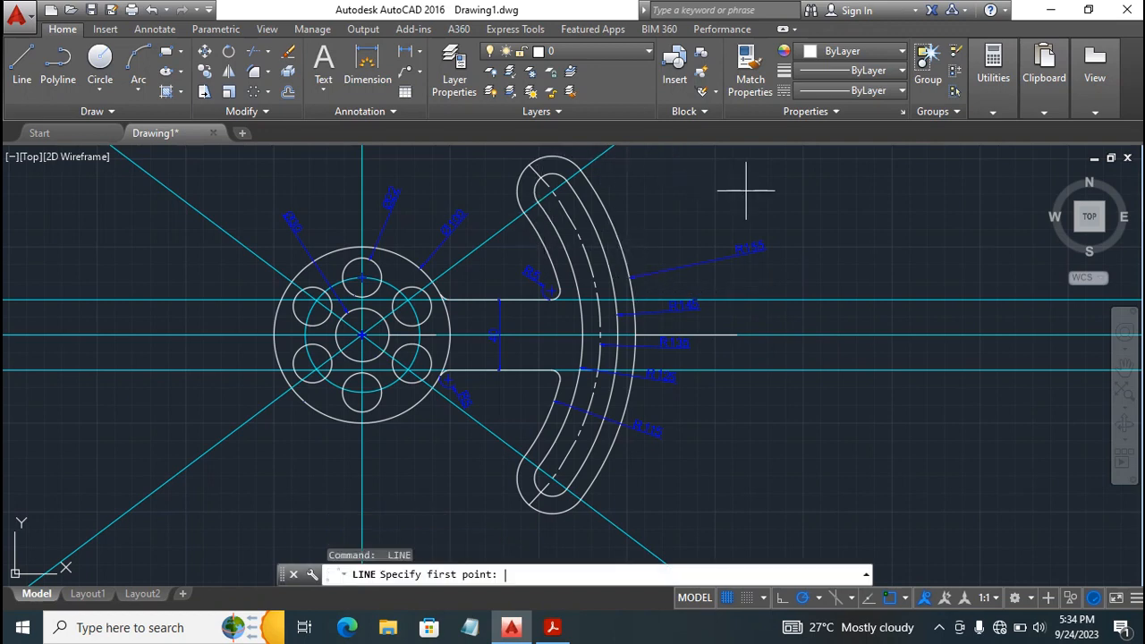
pyautogui.click(551, 190)
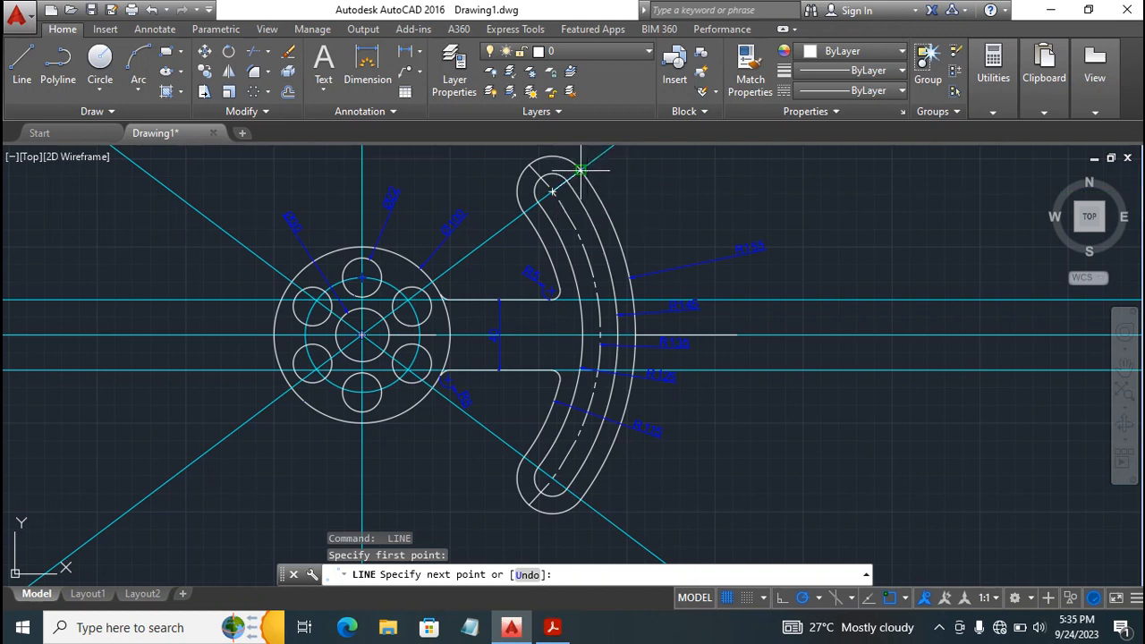
pyautogui.press('Escape')
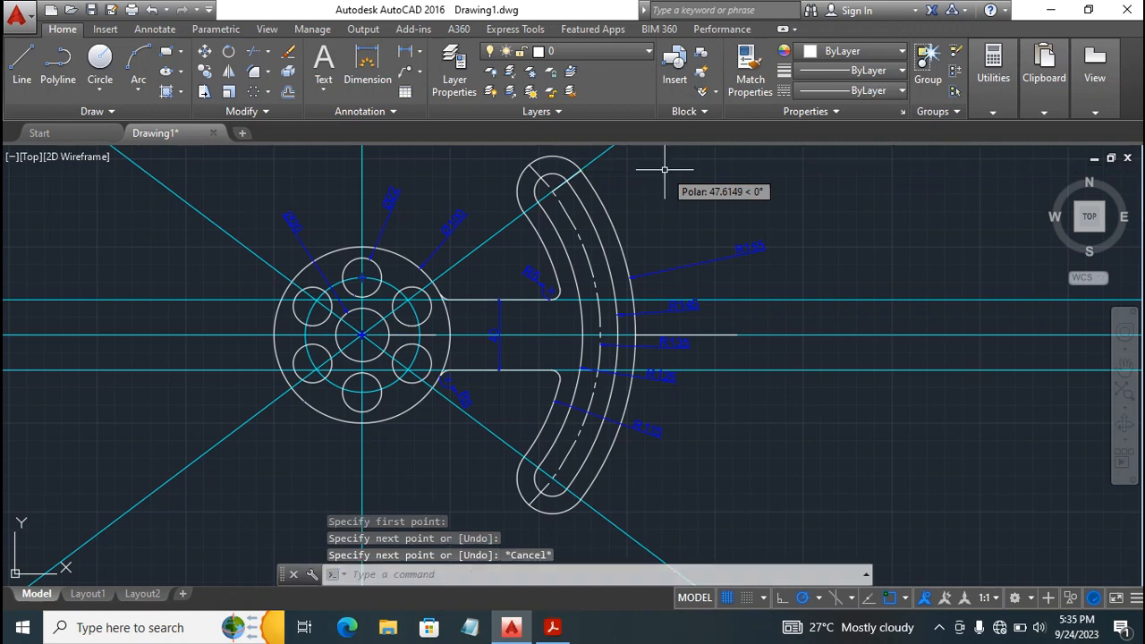
pyautogui.click(580, 170)
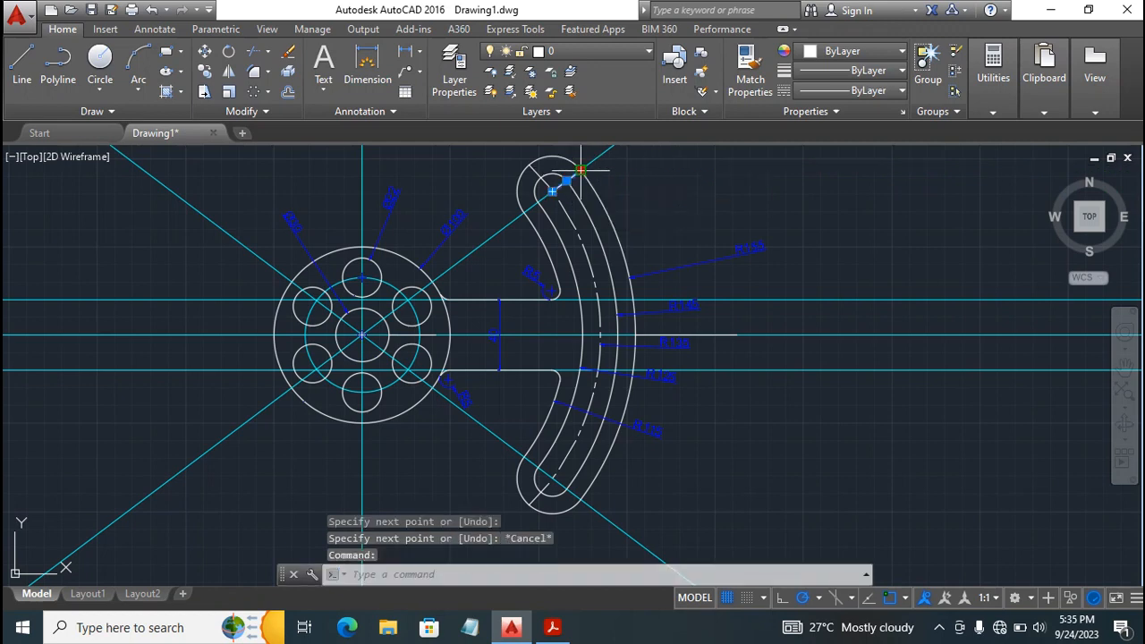
pyautogui.click(580, 170)
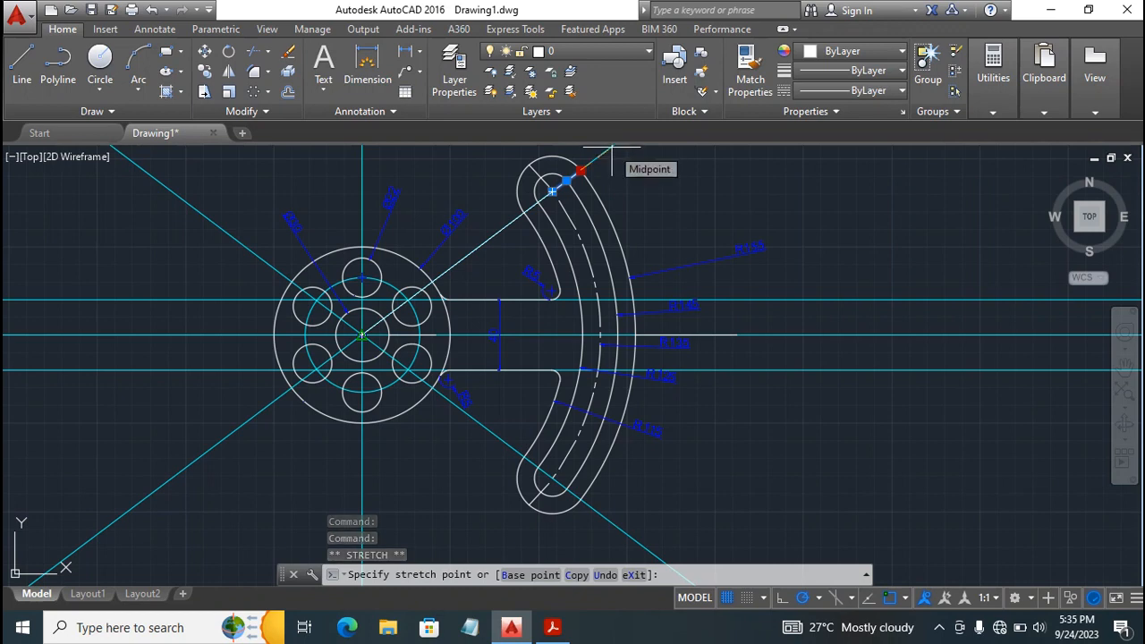
pyautogui.write('10')
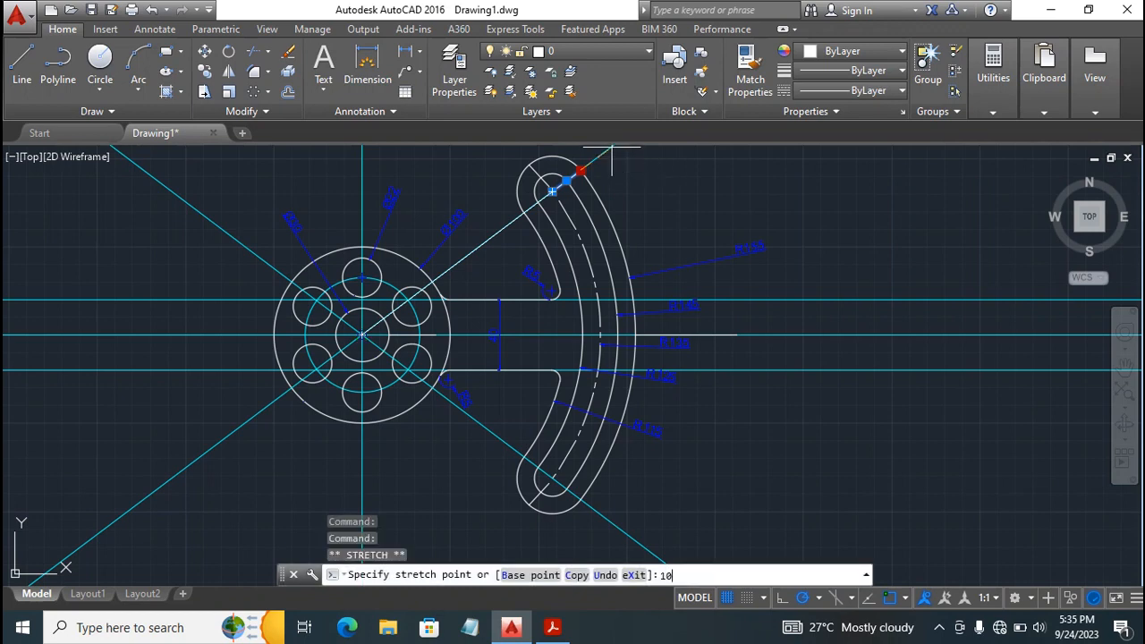
pyautogui.press('Return')
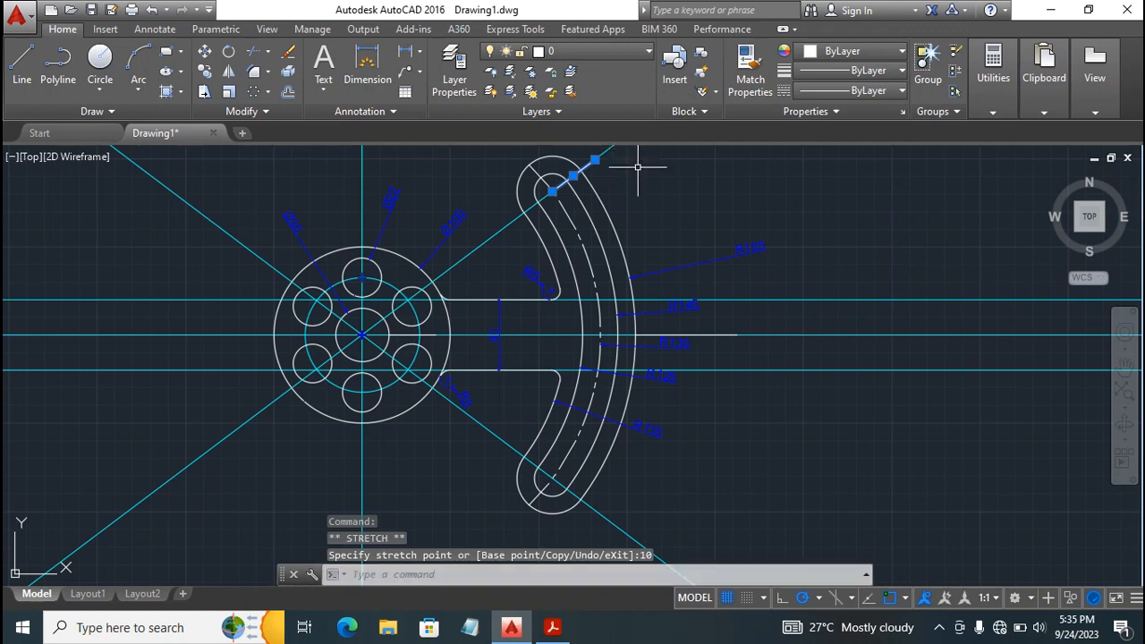
# Turn off the Const 1 layer and make Dimen the current layer.
pyautogui.press('Escape')
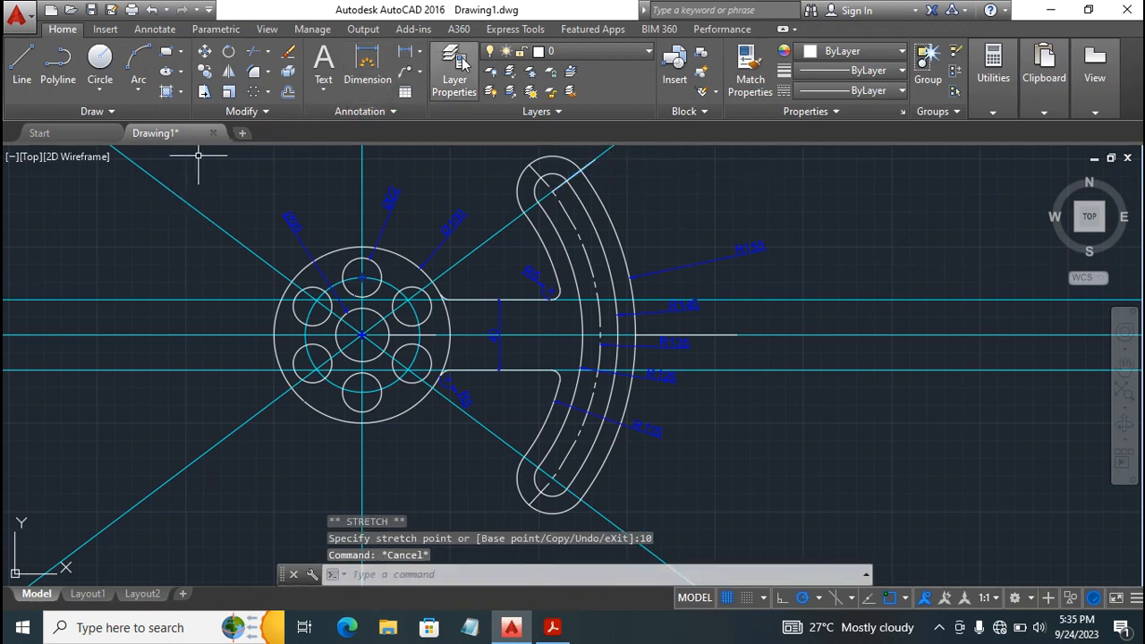
pyautogui.click(605, 50)
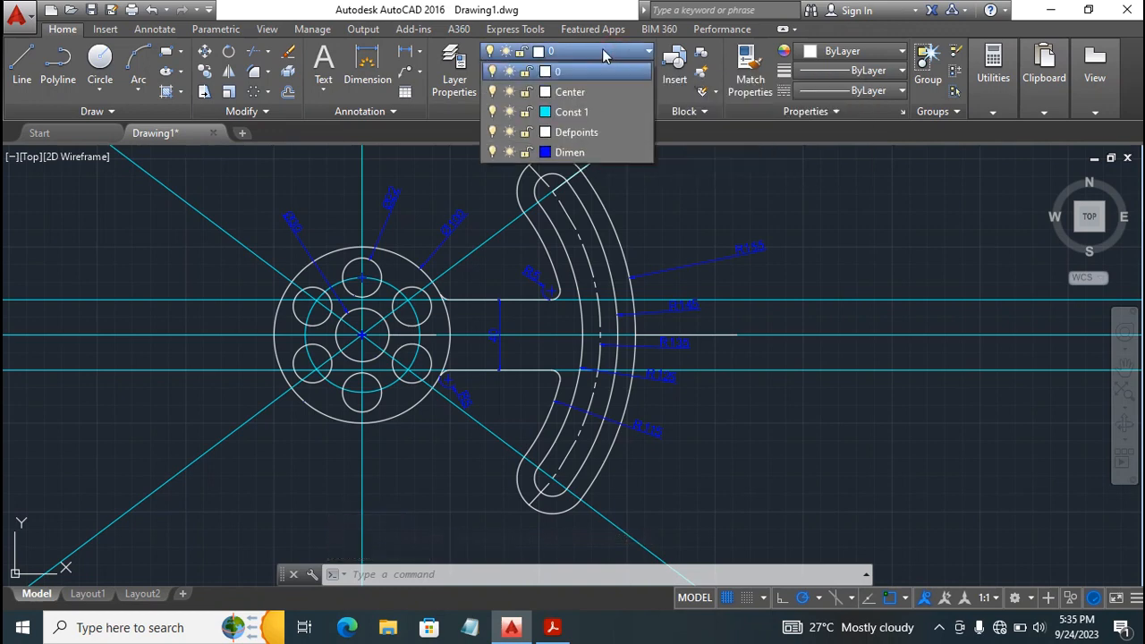
pyautogui.click(492, 111)
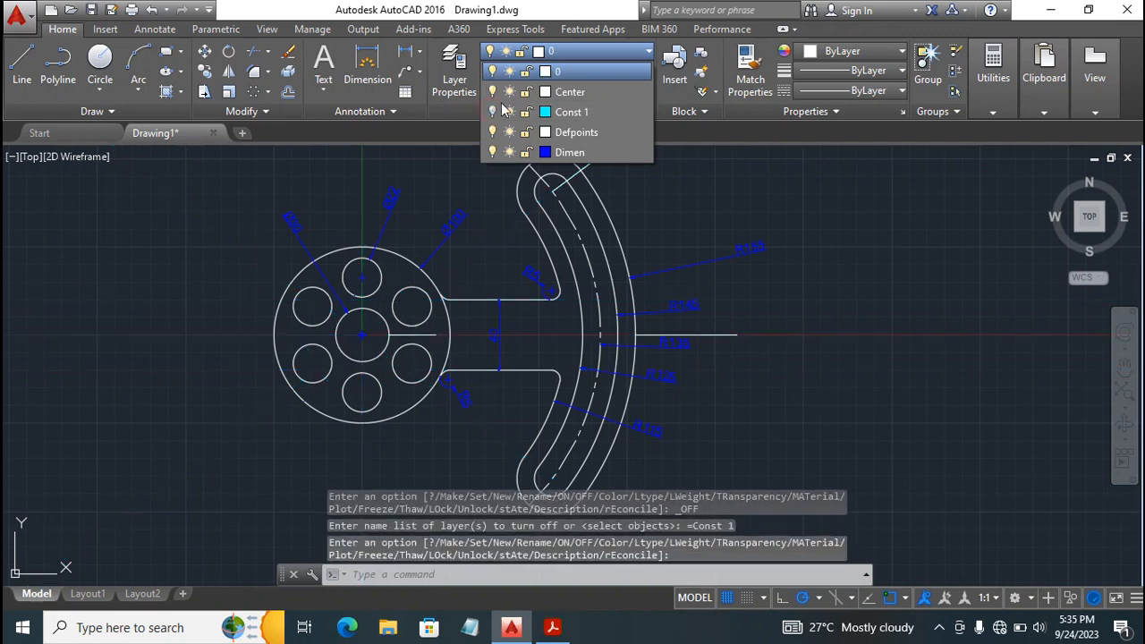
pyautogui.click(763, 190)
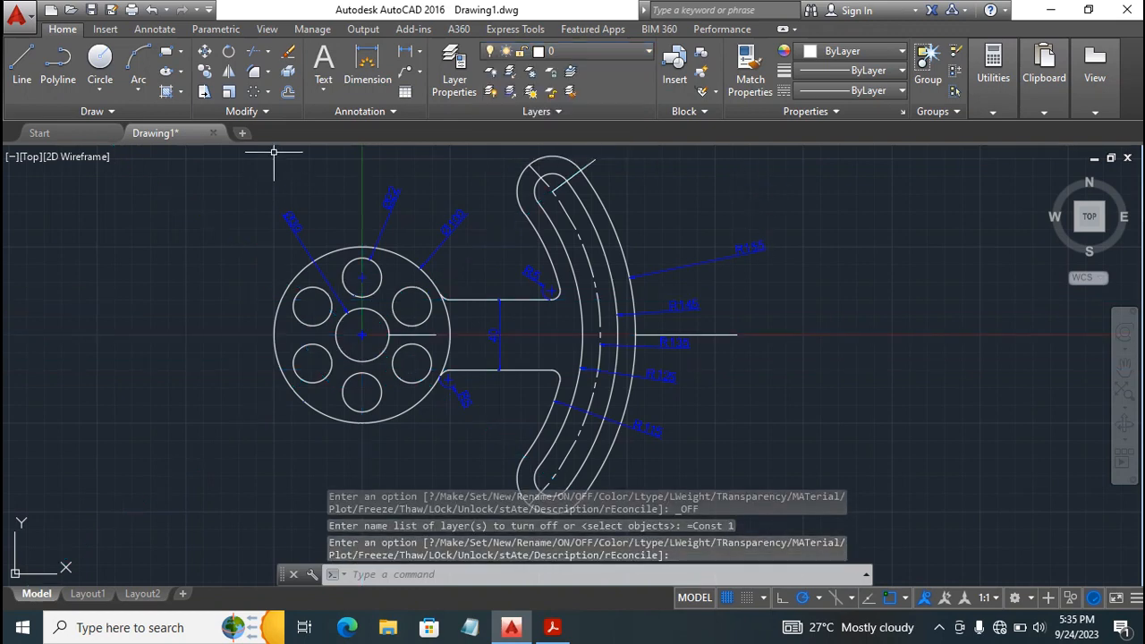
pyautogui.click(563, 52)
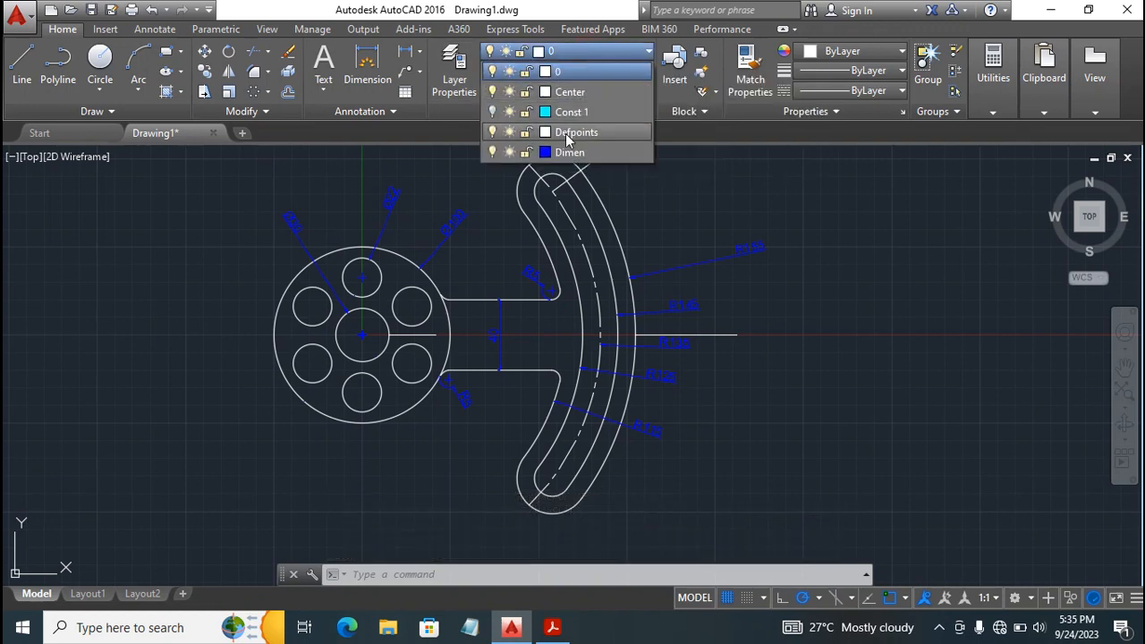
pyautogui.click(572, 153)
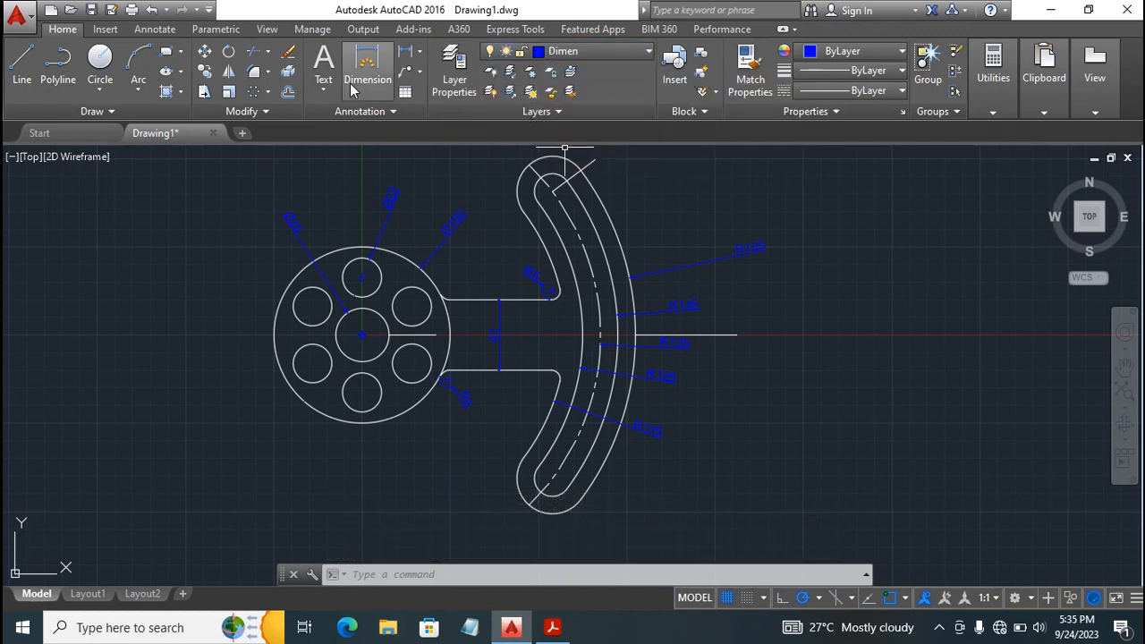
pyautogui.click(369, 69)
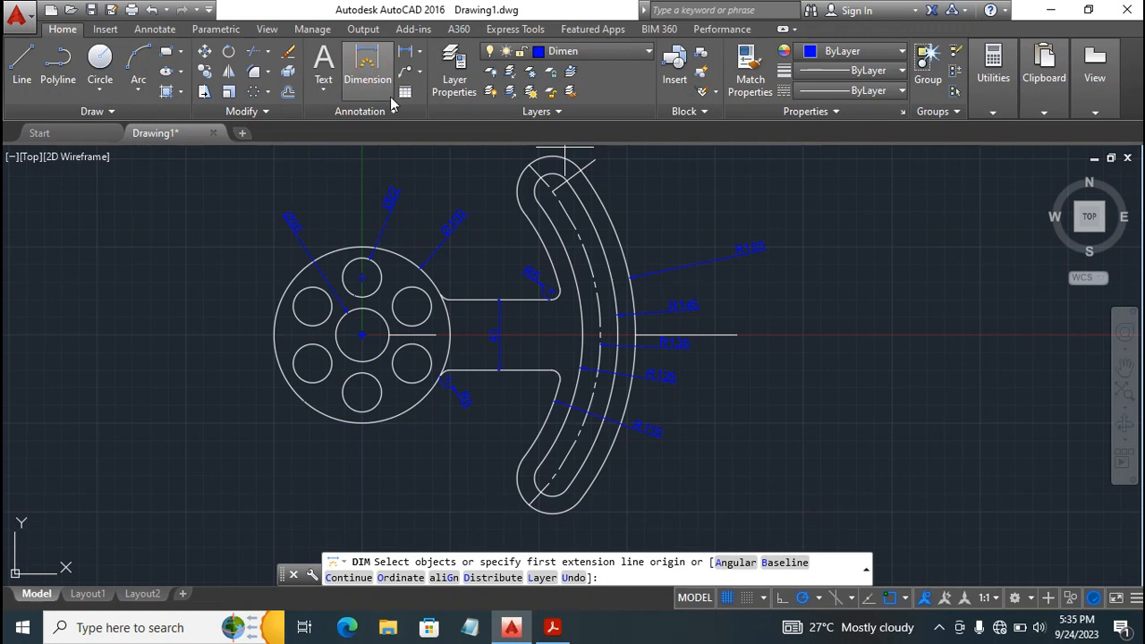
pyautogui.click(362, 334)
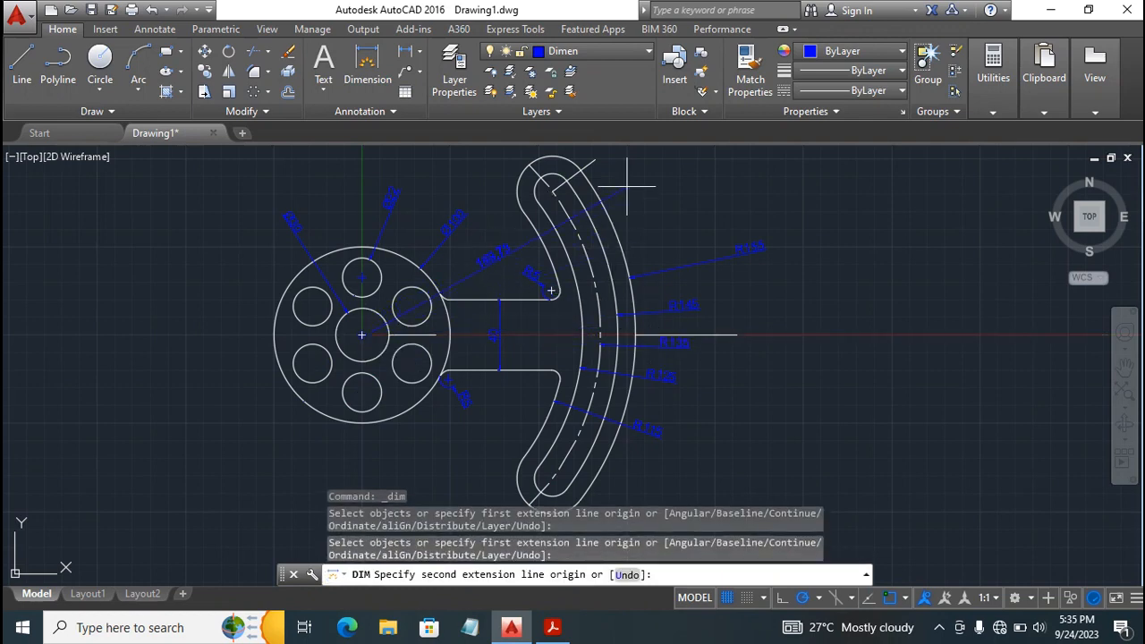
pyautogui.press('Escape')
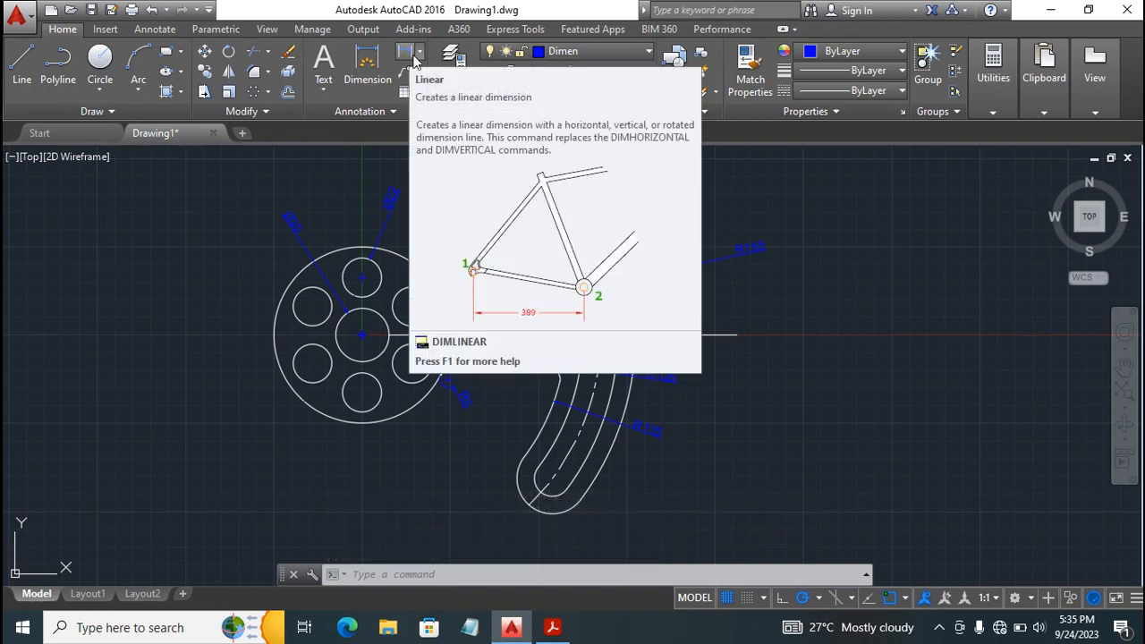
pyautogui.click(405, 53)
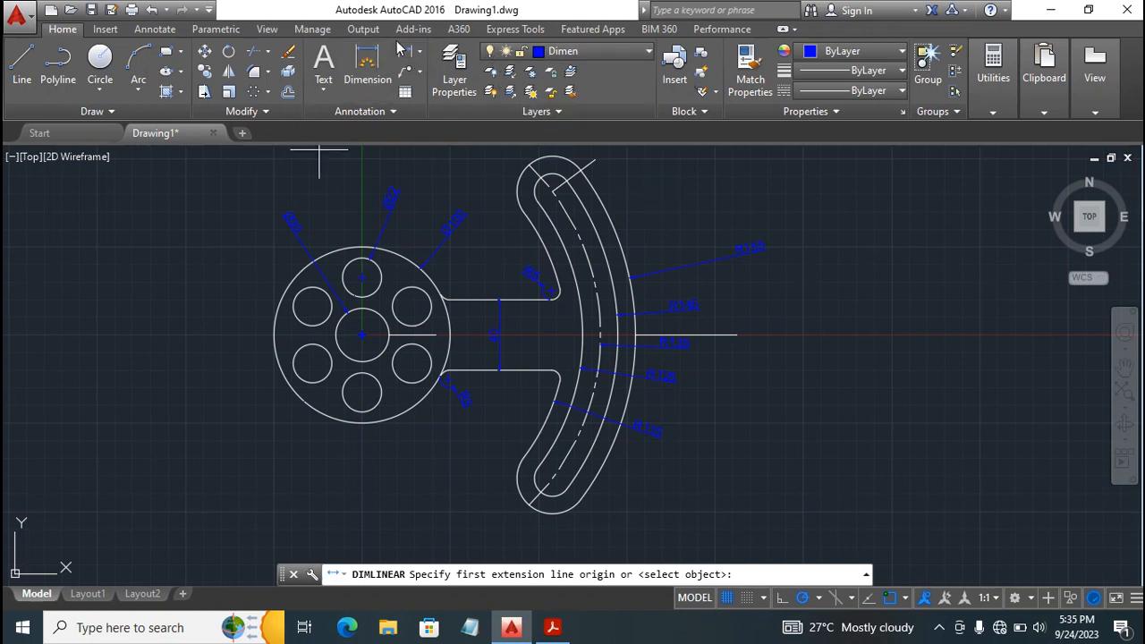
# Add an angular dimension between the inclined line at the slot's upper end and the horizontal line outside the arm, placing it beyond the radius texts.
pyautogui.click(417, 55)
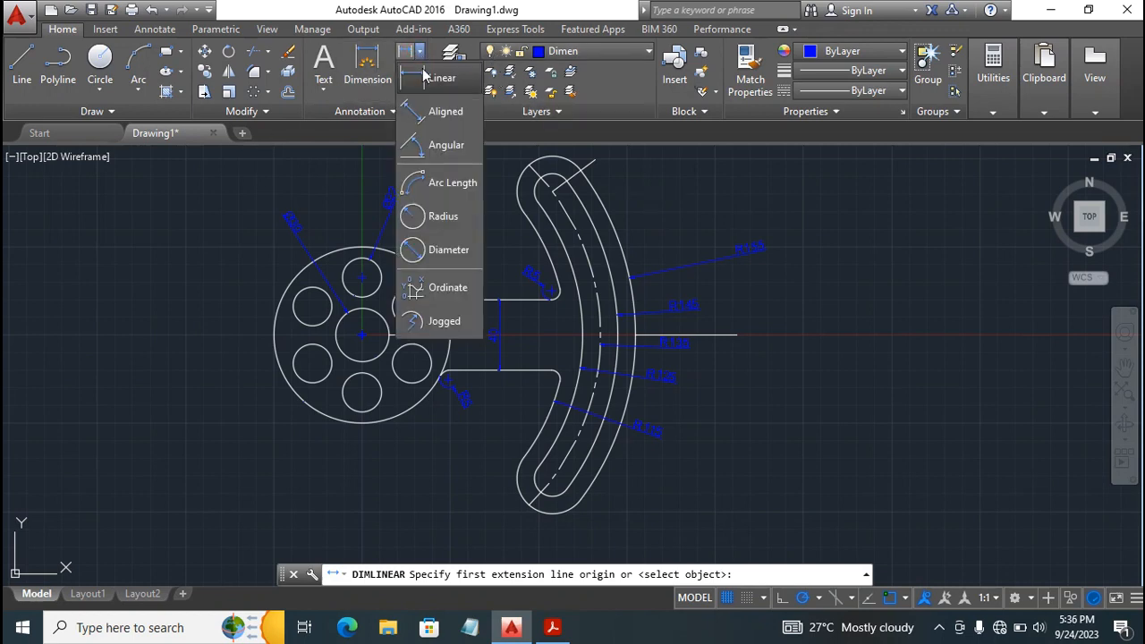
pyautogui.click(446, 145)
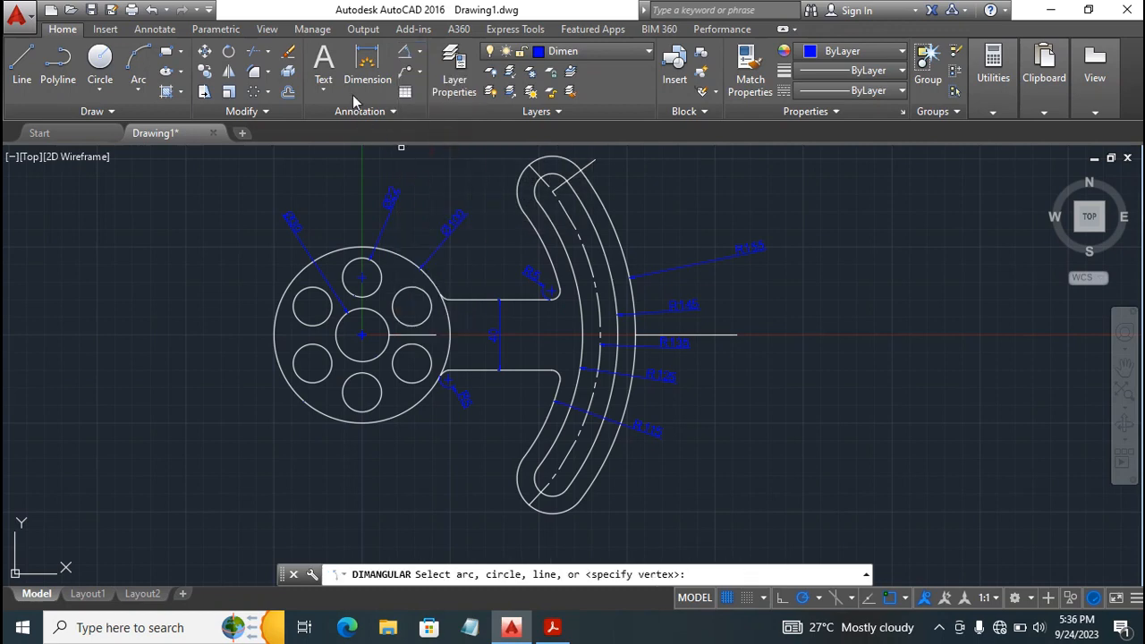
pyautogui.click(402, 51)
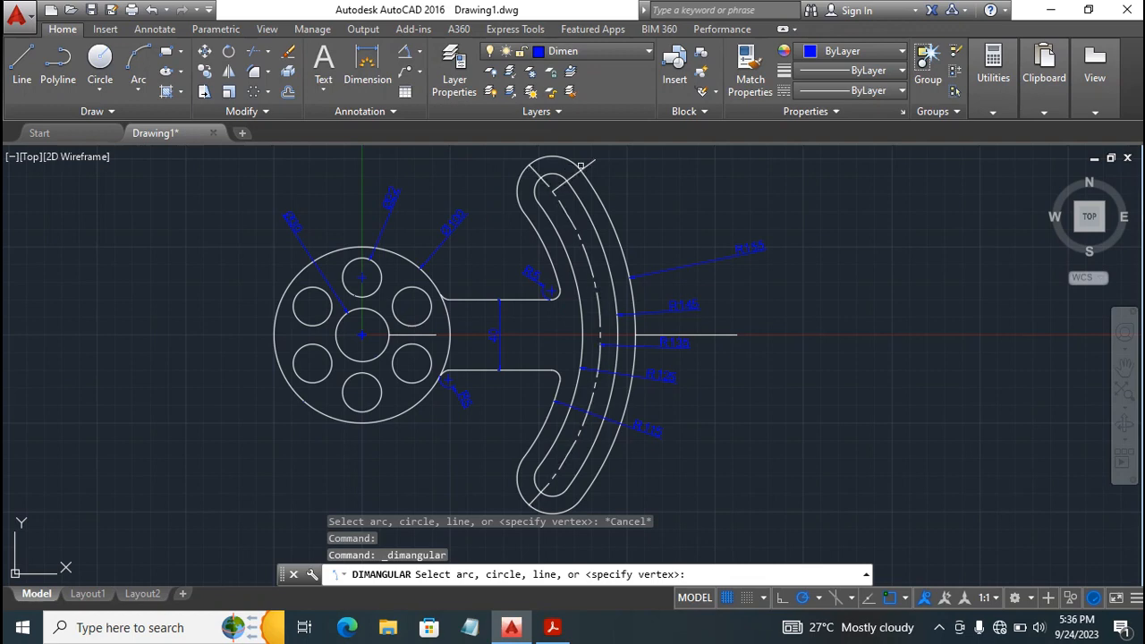
pyautogui.click(592, 166)
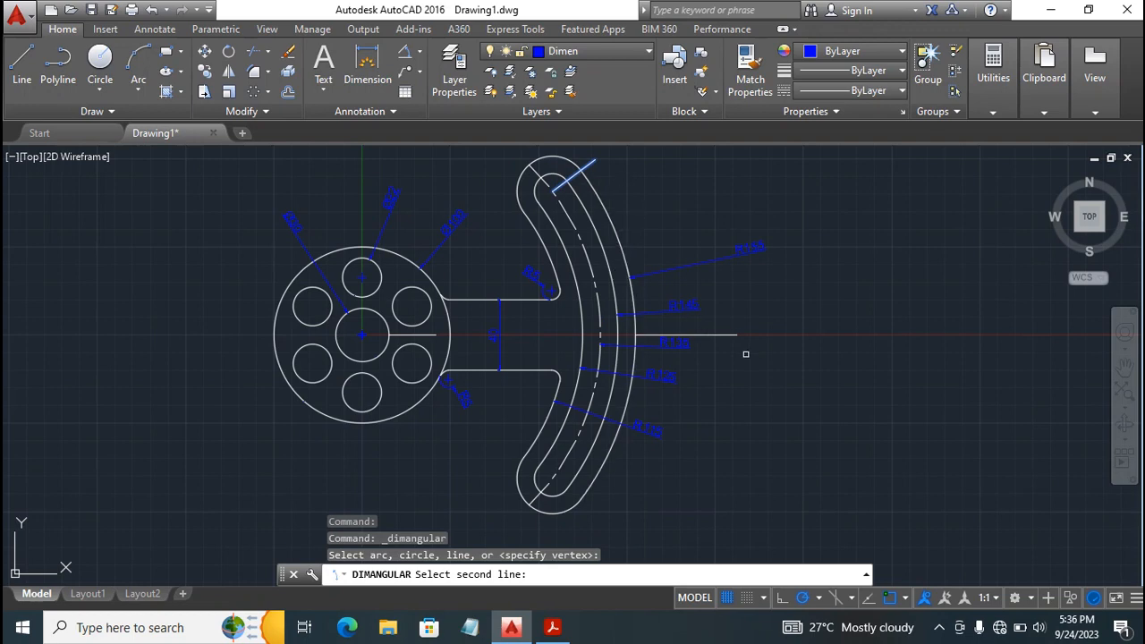
pyautogui.click(724, 336)
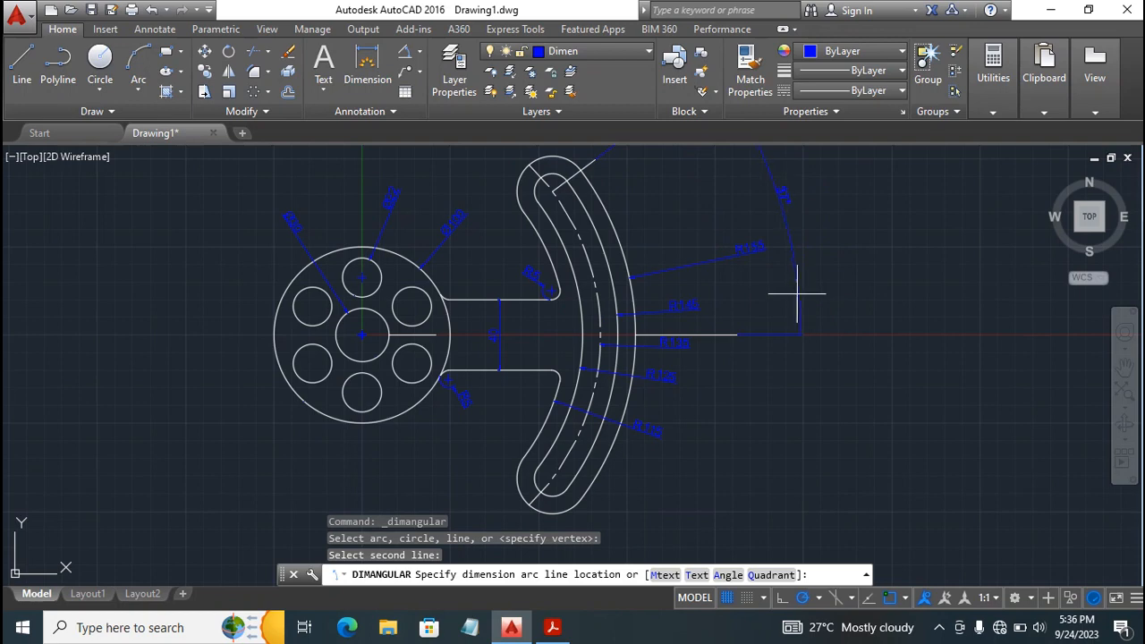
pyautogui.click(787, 295)
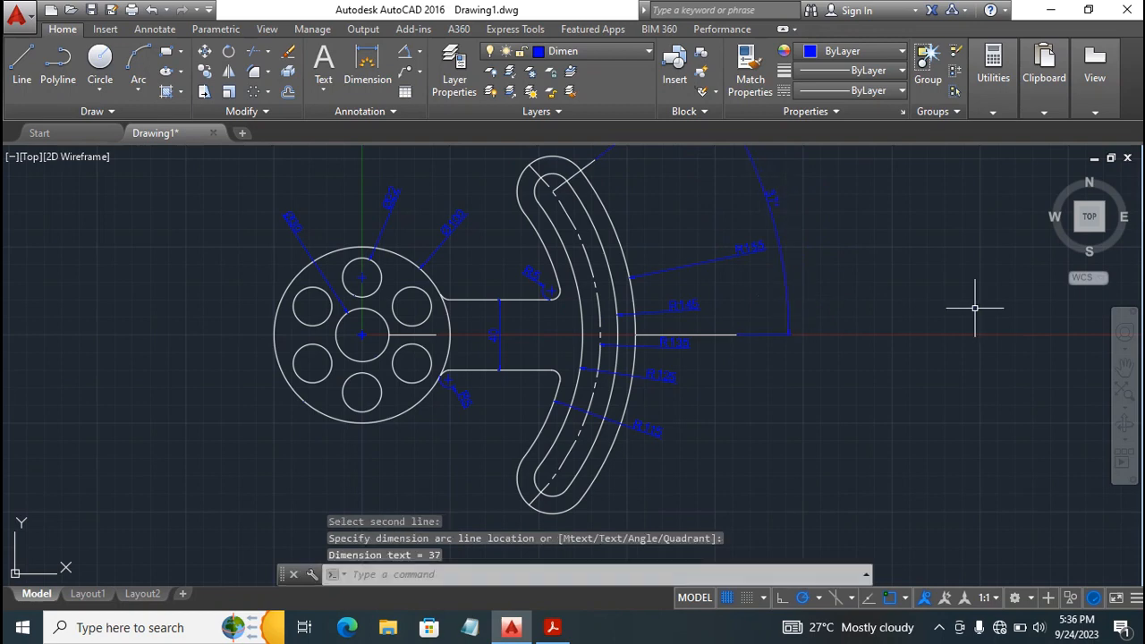
pyautogui.press('Escape')
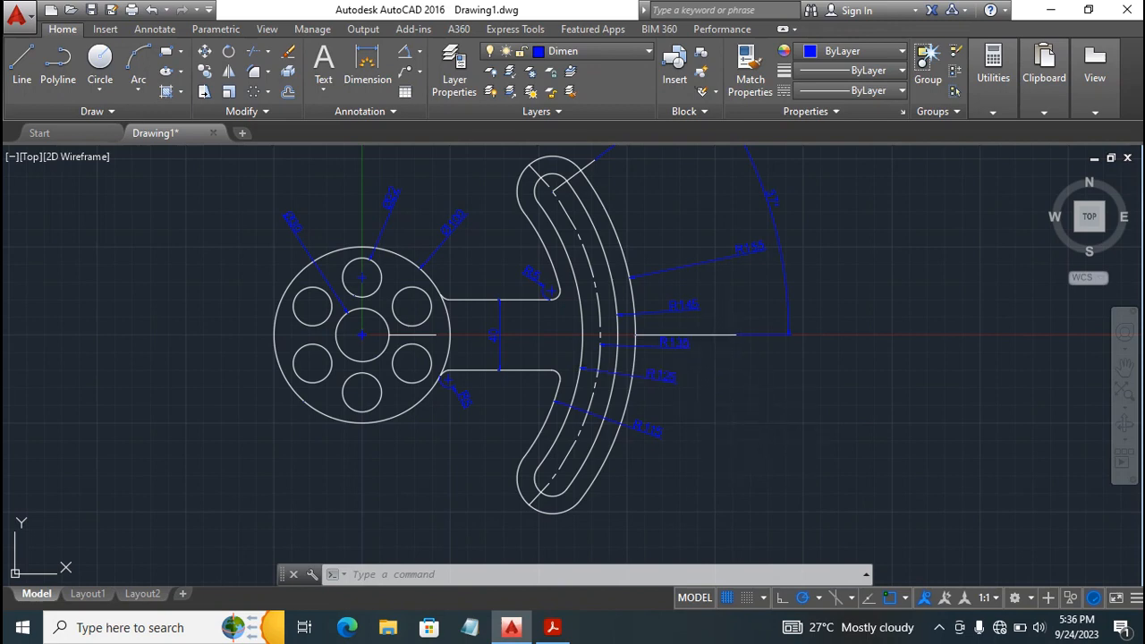
# Move the inclined line, the horizontal line outside the arm and the short line from the centre hole to the Center layer.
pyautogui.click(686, 336)
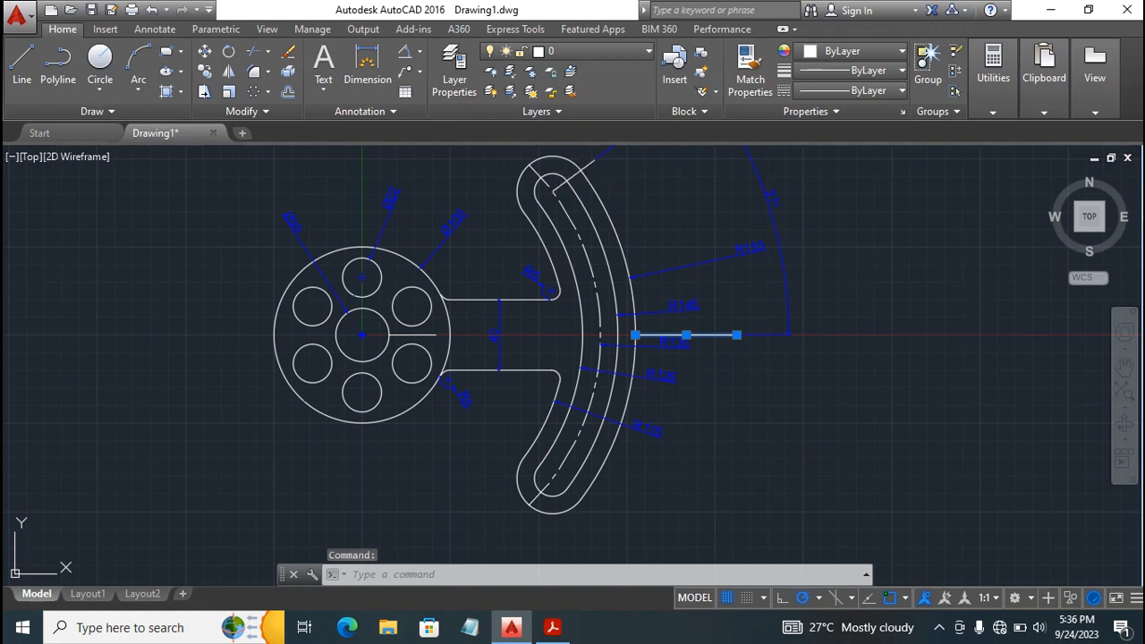
pyautogui.click(564, 183)
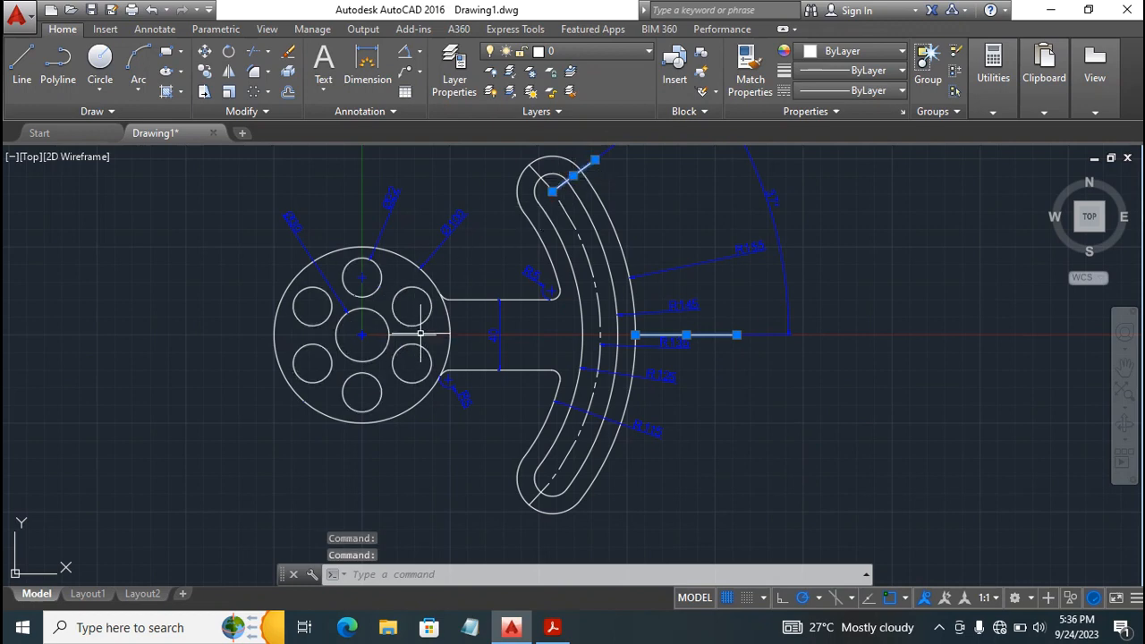
pyautogui.click(419, 335)
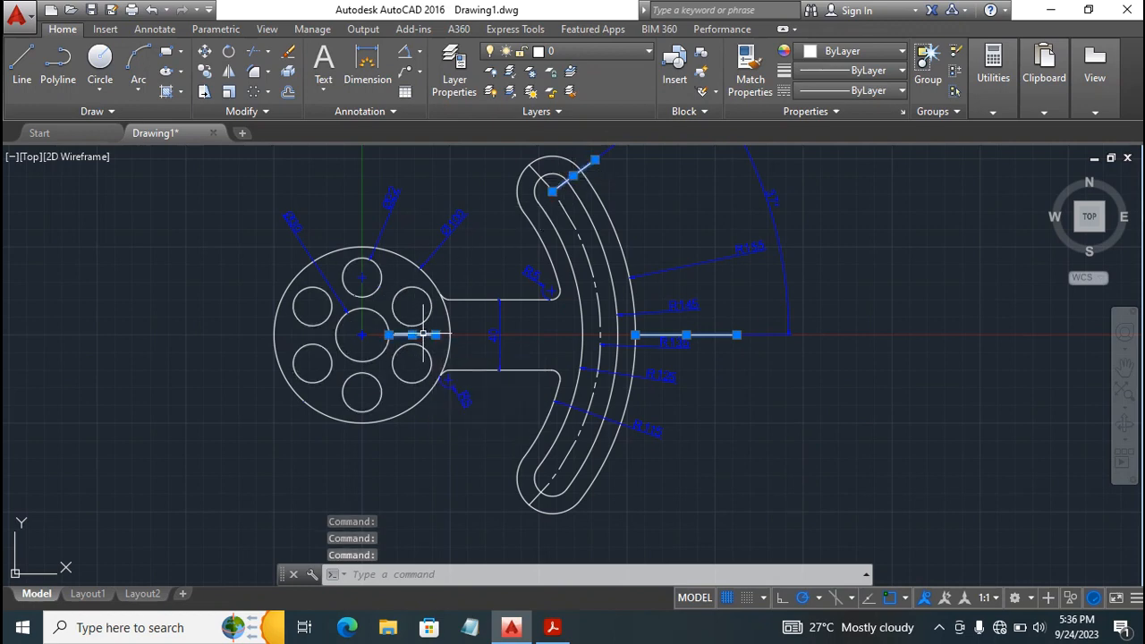
pyautogui.click(606, 56)
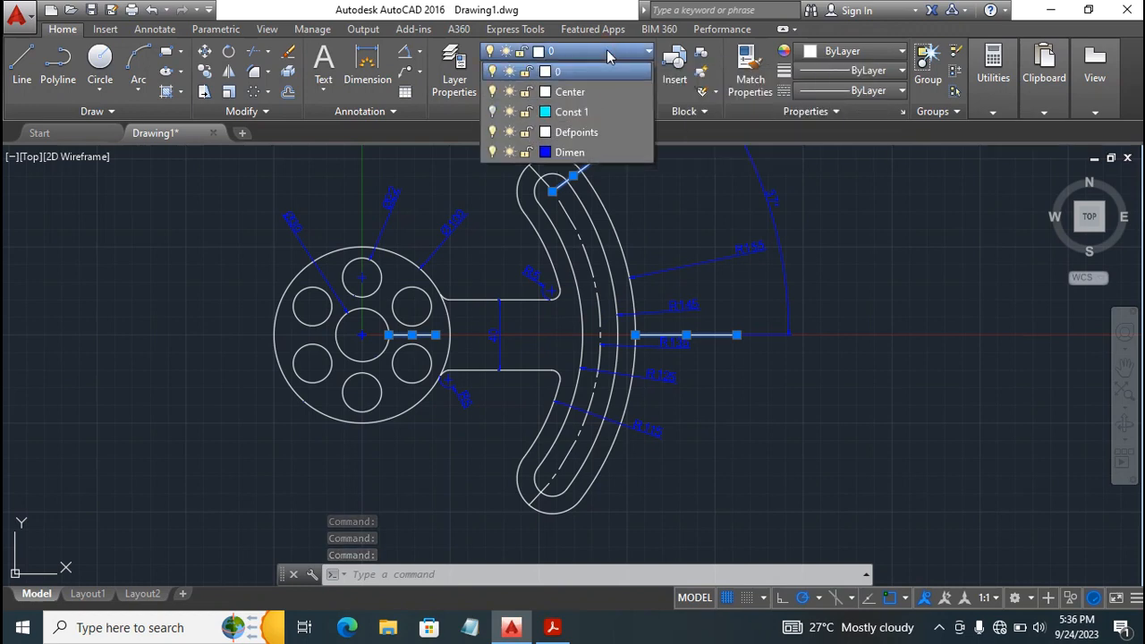
pyautogui.click(573, 92)
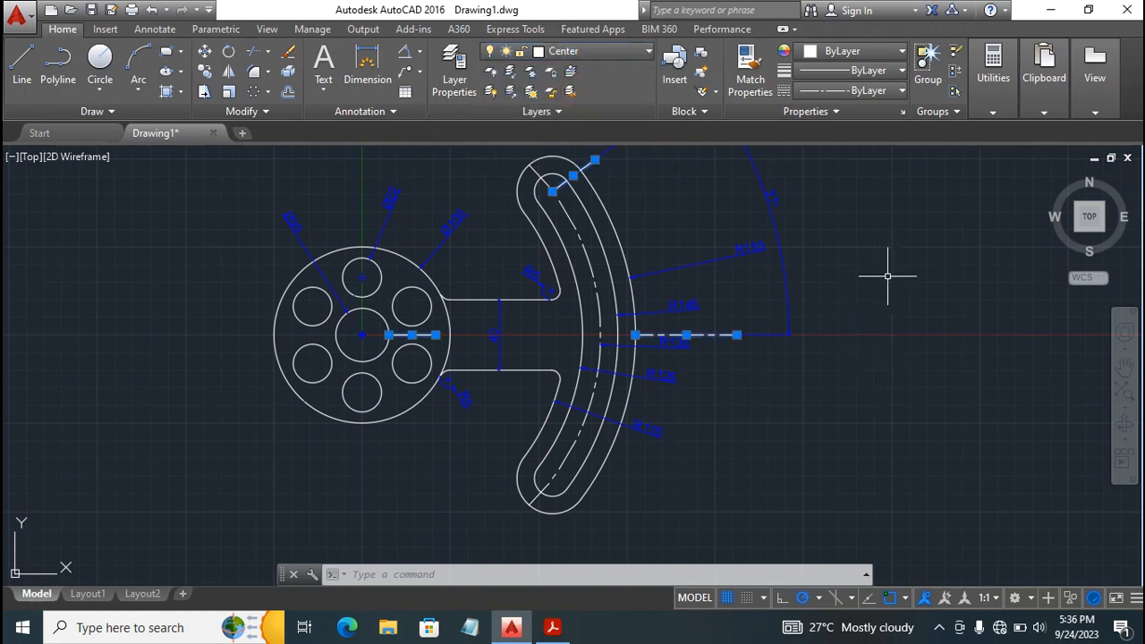
pyautogui.press('Escape')
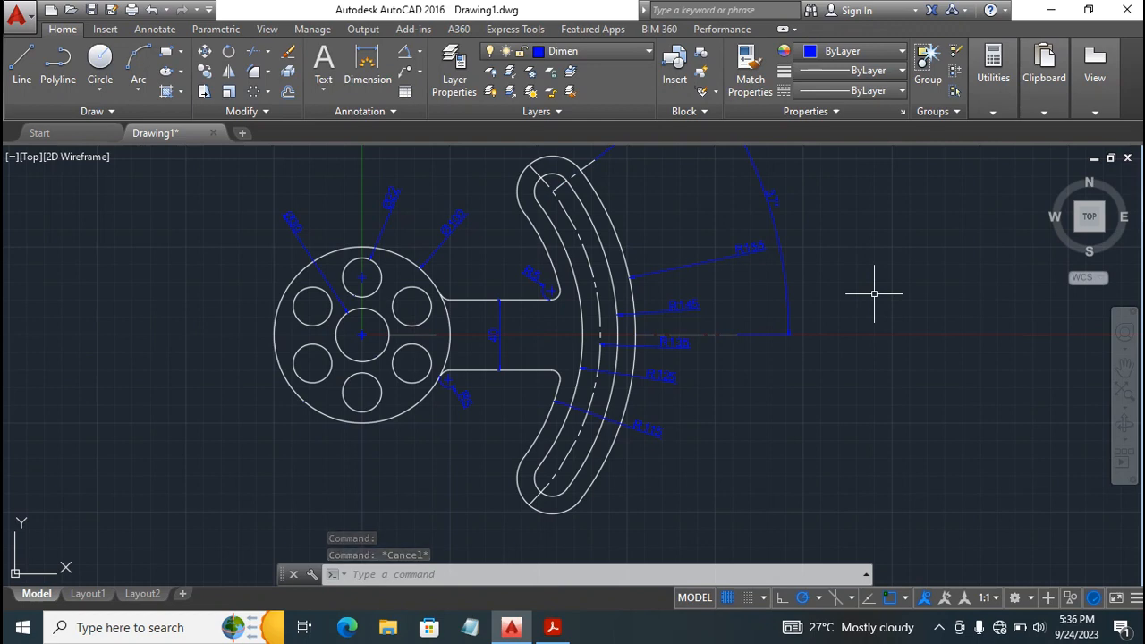
pyautogui.click(1124, 369)
pyautogui.moveTo(502, 317); pyautogui.dragTo(504, 339)
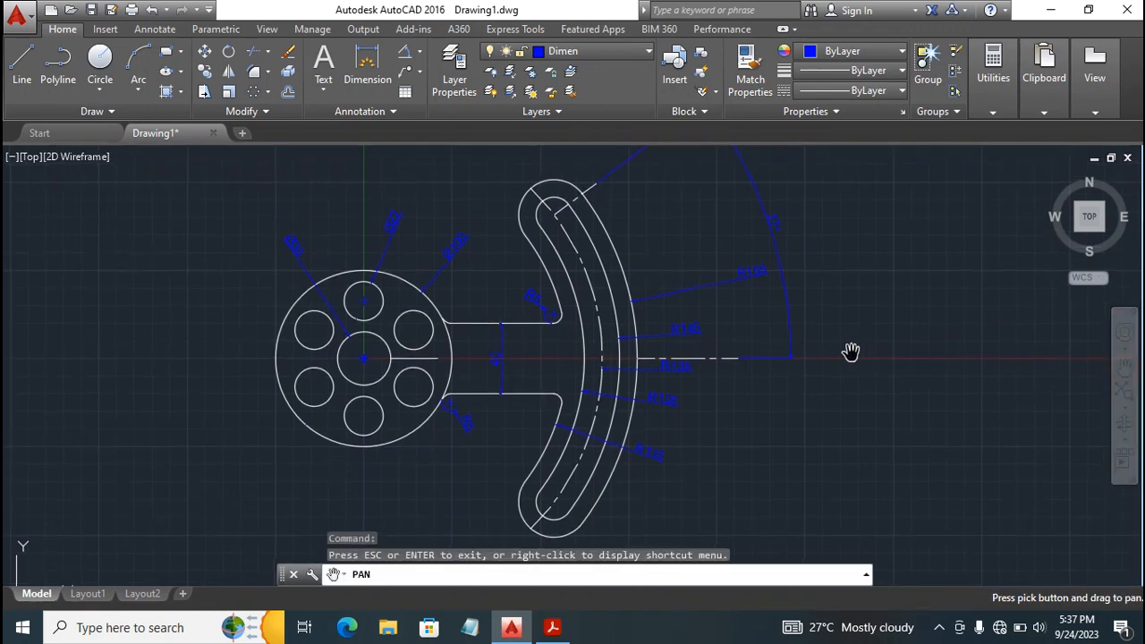
pyautogui.press('Escape')
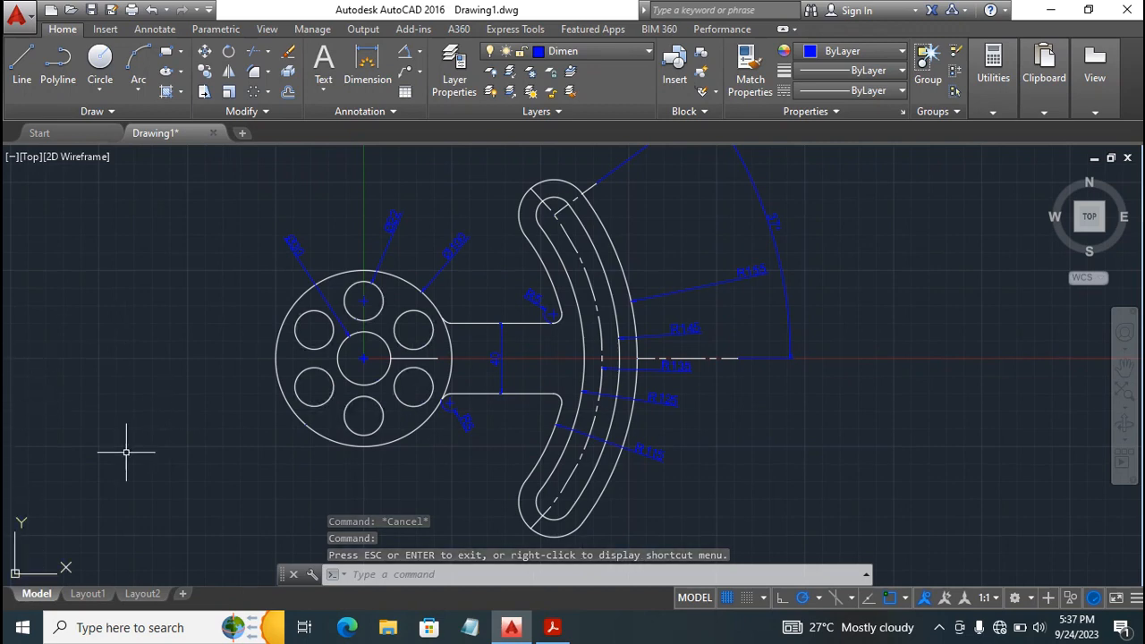
# Switch to Layout1 and stretch the viewport's upper-right and lower-left corners outward to just inside the paper's edges.
pyautogui.click(89, 594)
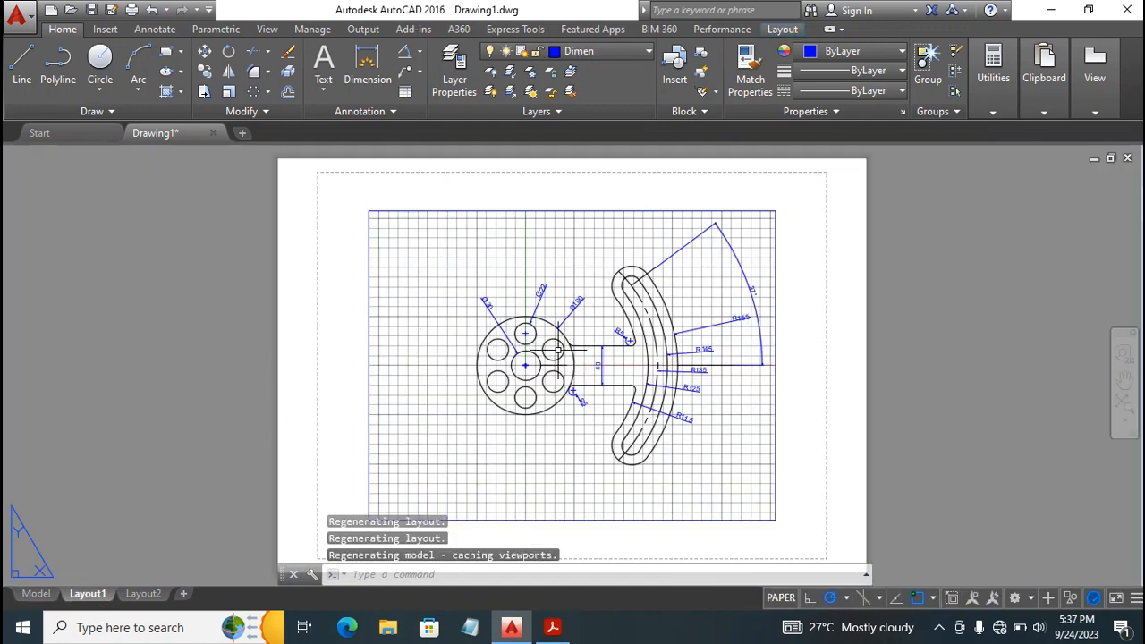
pyautogui.click(776, 369)
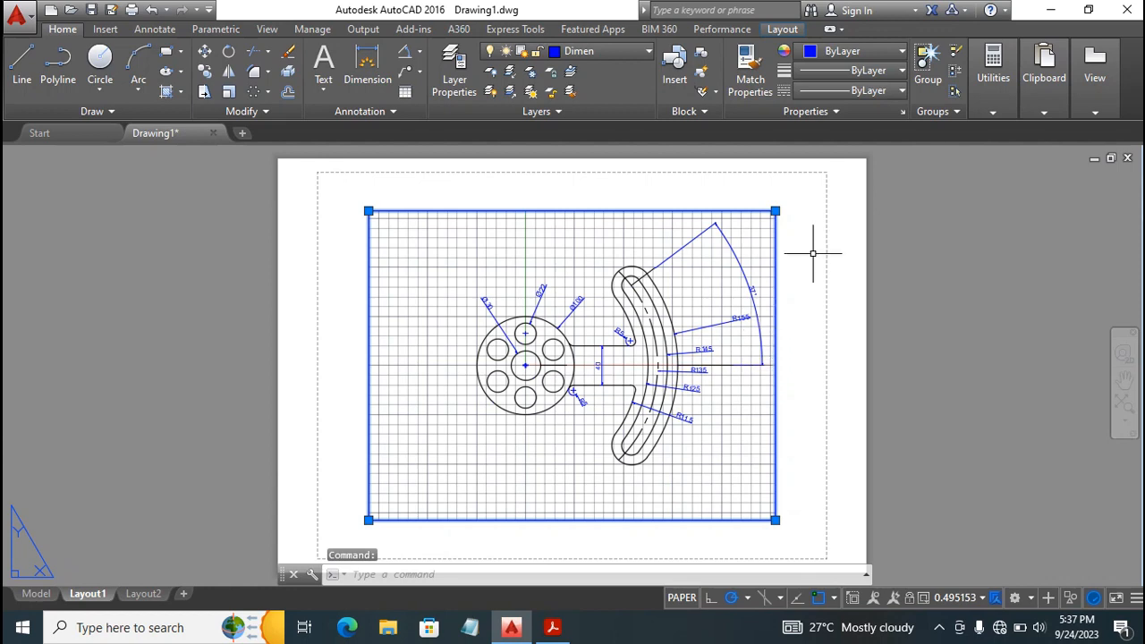
pyautogui.click(774, 211)
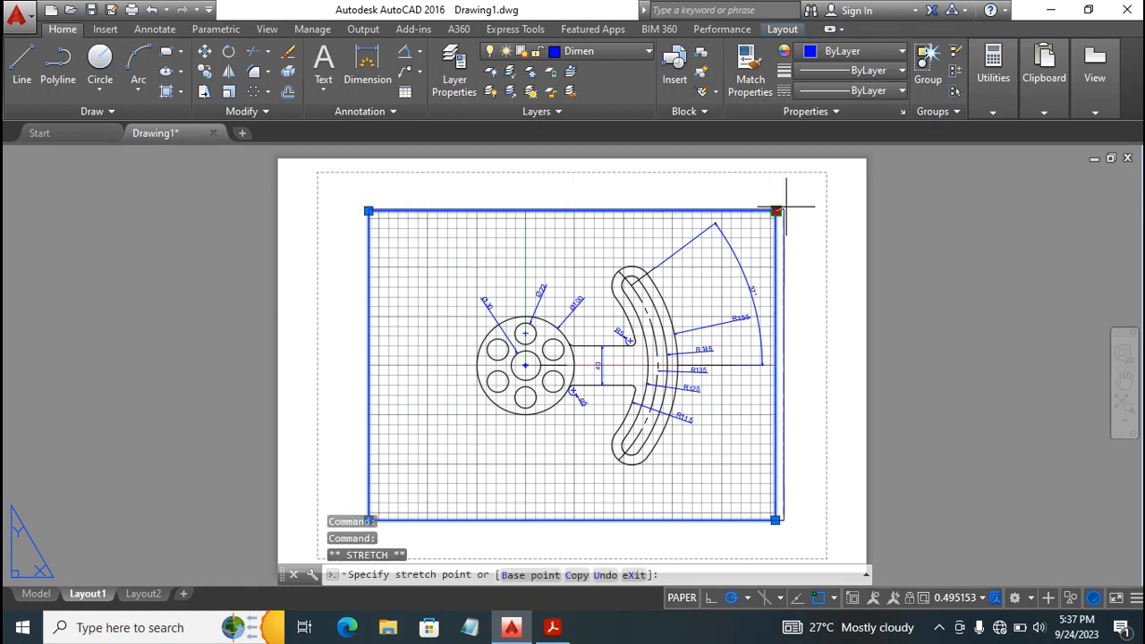
pyautogui.click(859, 164)
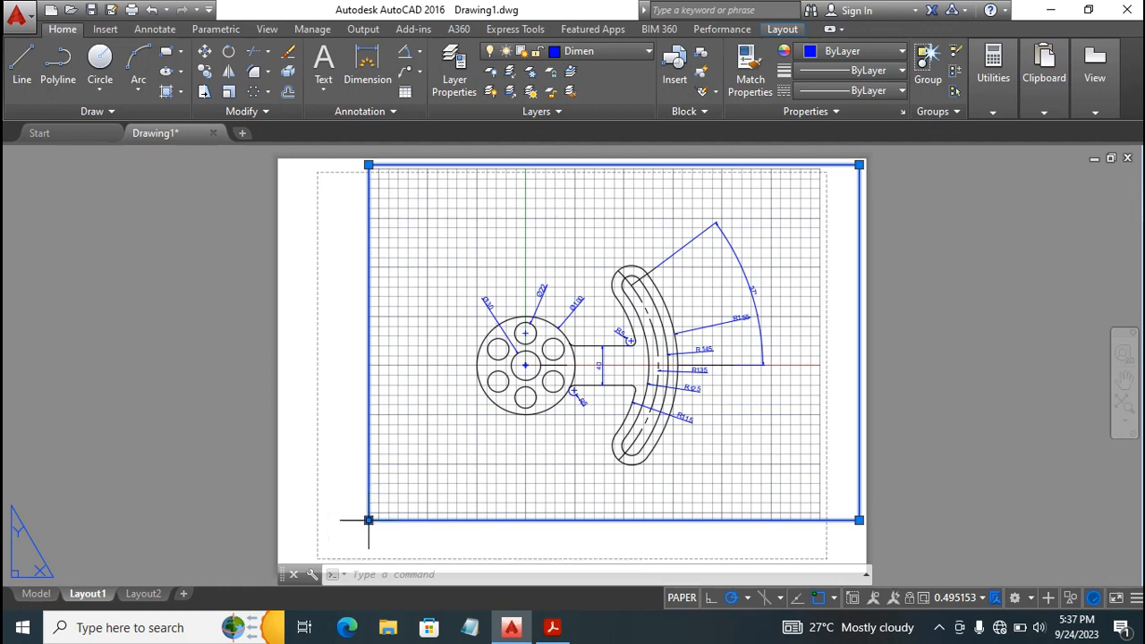
pyautogui.click(368, 519)
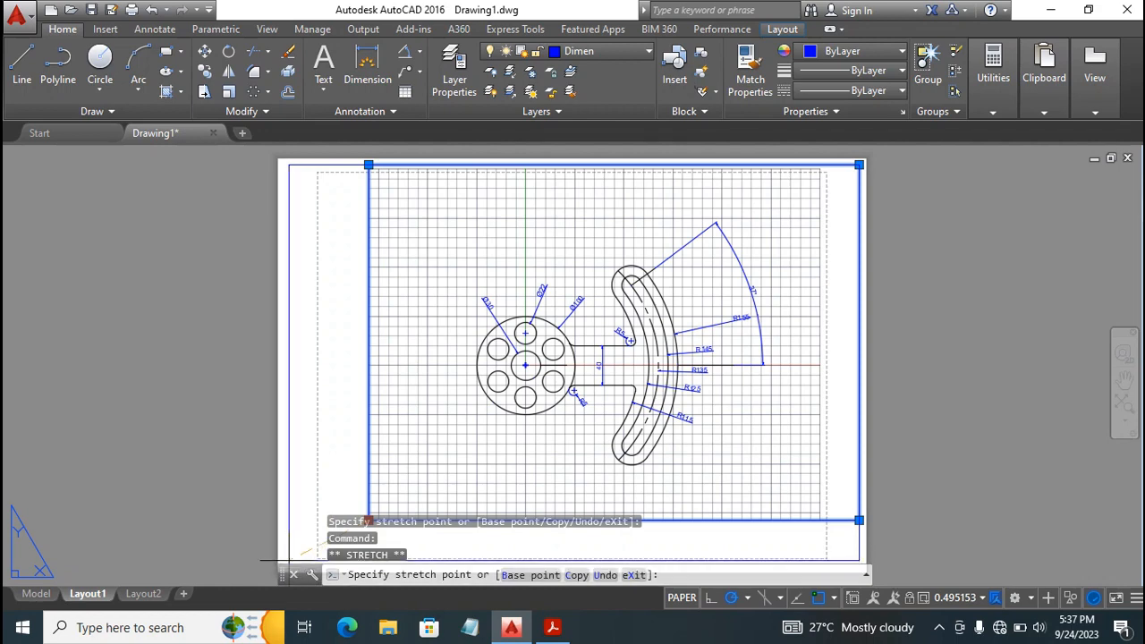
pyautogui.press('Escape')
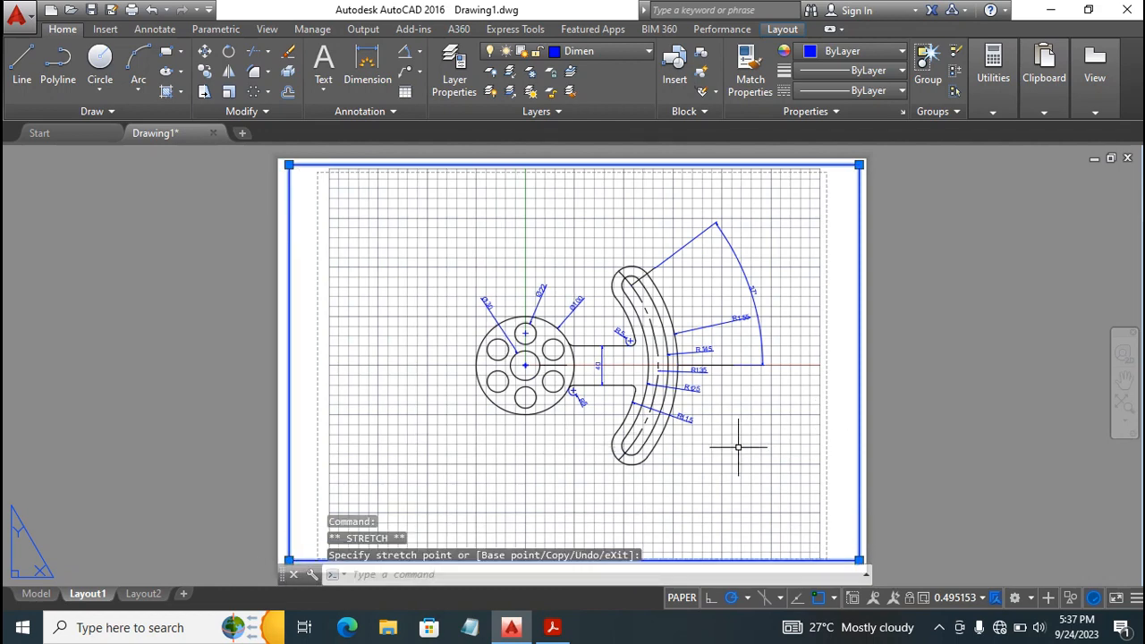
pyautogui.press('Escape')
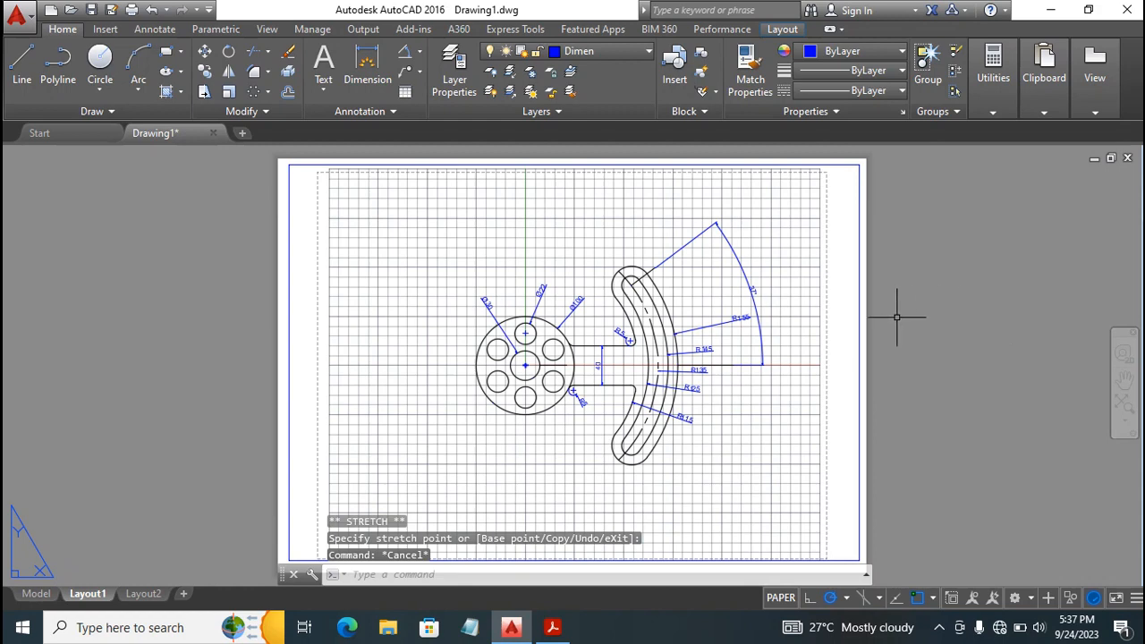
# Activate the Layout1 viewport and enlarge the part inside it with Zoom Realtime to a viewport scale of about 0.67.
pyautogui.doubleClick(545, 454)
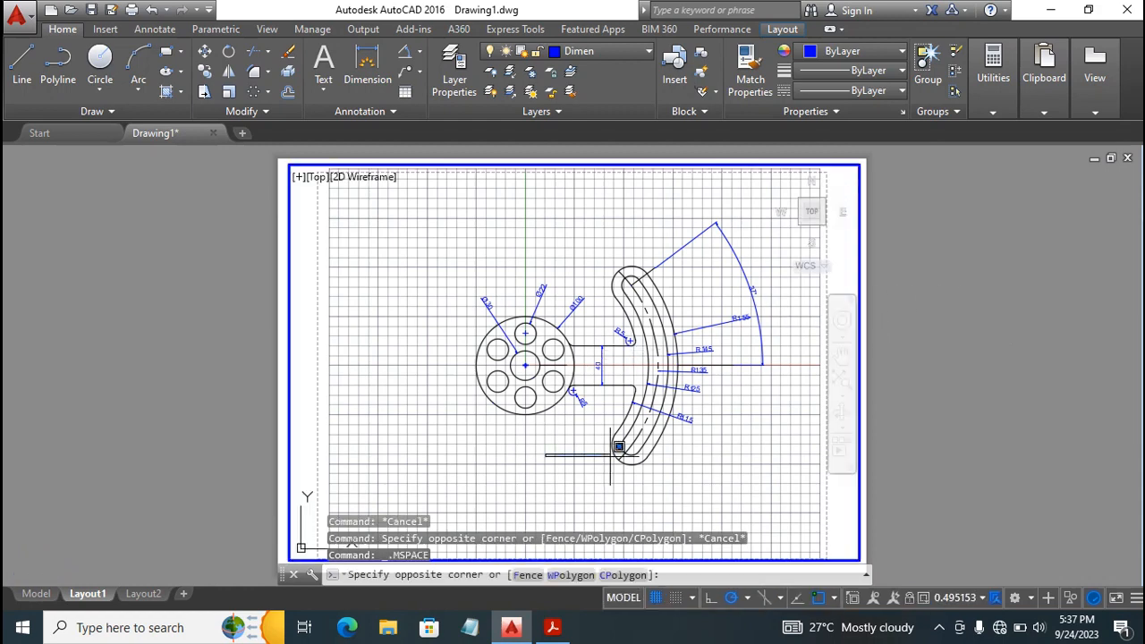
pyautogui.click(551, 465)
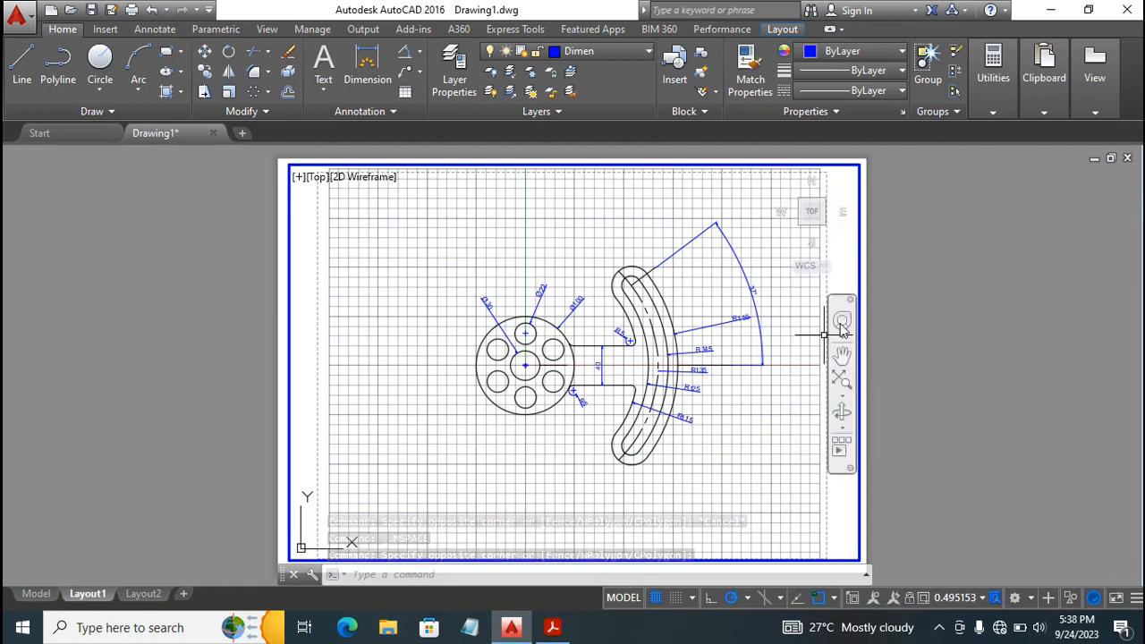
pyautogui.click(844, 394)
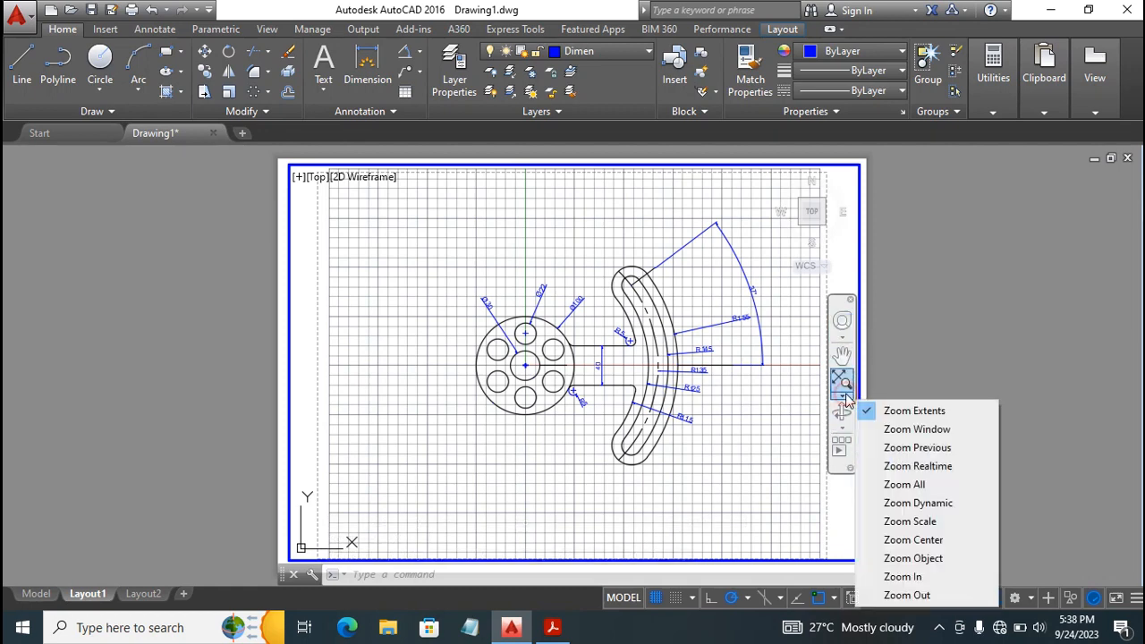
pyautogui.click(948, 469)
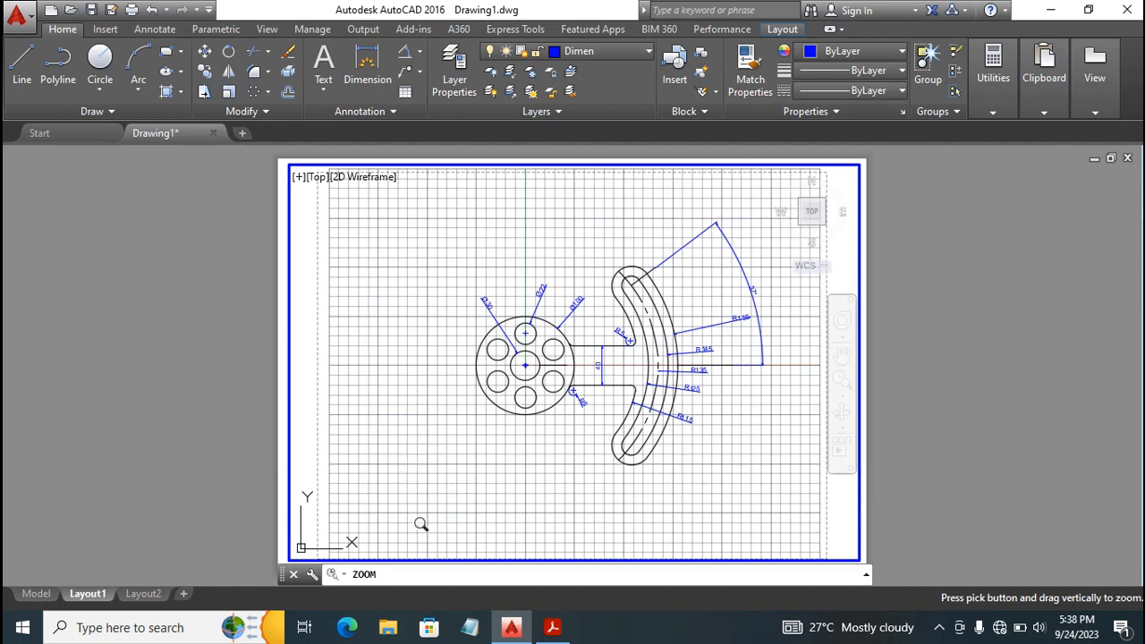
pyautogui.moveTo(437, 508)
pyautogui.mouseDown()
pyautogui.moveTo(521, 475)
pyautogui.moveTo(733, 454)
pyautogui.moveTo(565, 505)
pyautogui.moveTo(728, 490)
pyautogui.mouseUp()
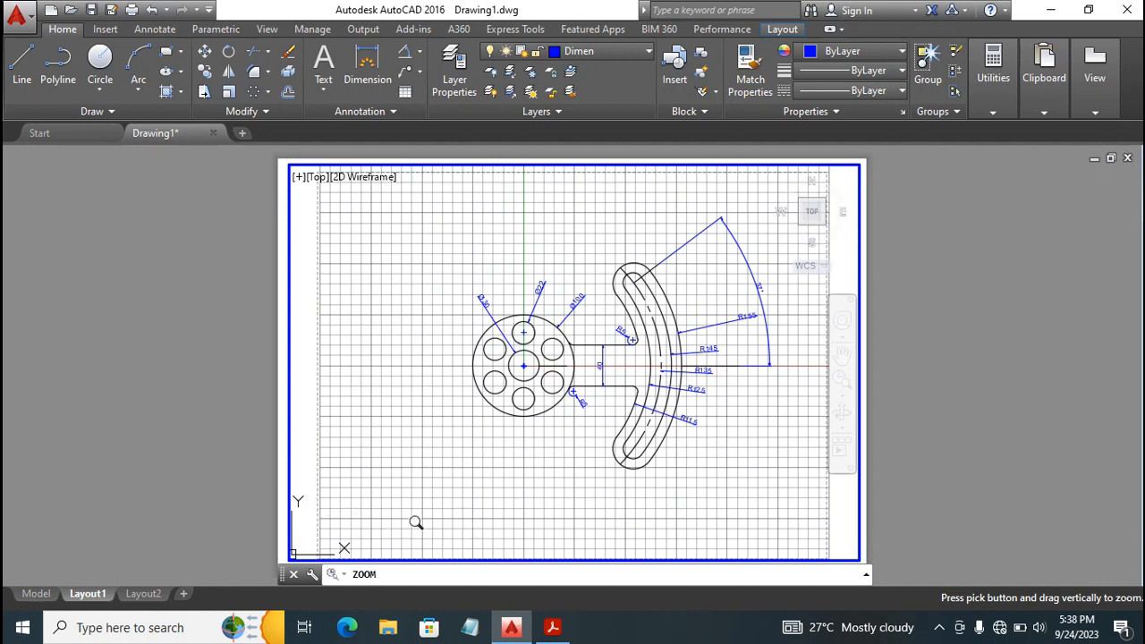
pyautogui.moveTo(421, 519)
pyautogui.mouseDown()
pyautogui.moveTo(652, 493)
pyautogui.moveTo(554, 478)
pyautogui.mouseUp()
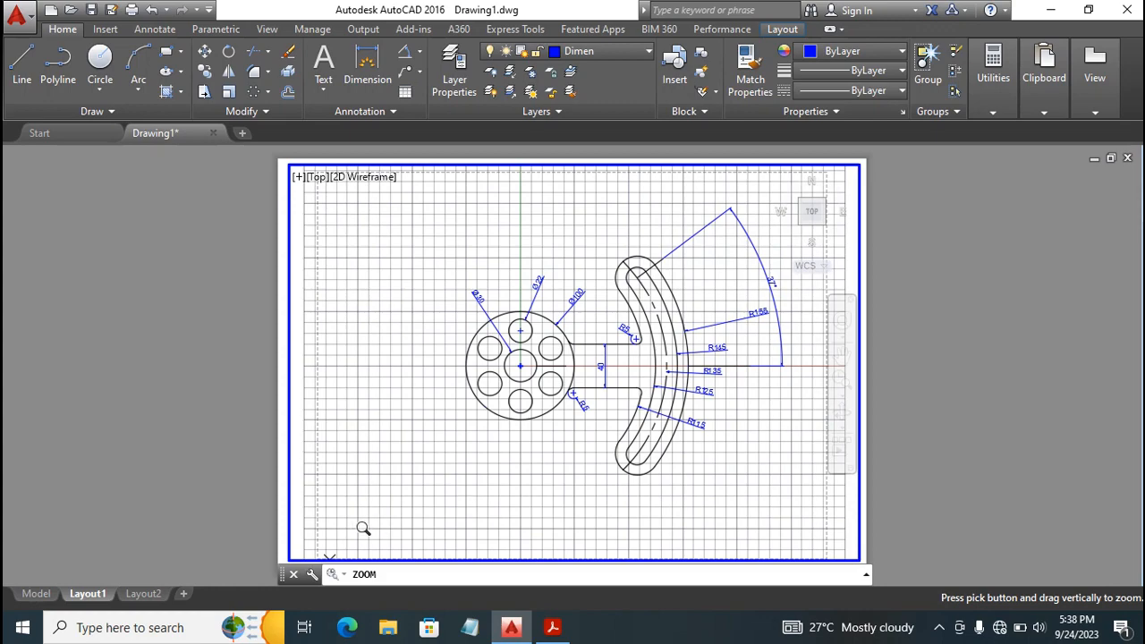
pyautogui.moveTo(365, 527); pyautogui.dragTo(550, 465)
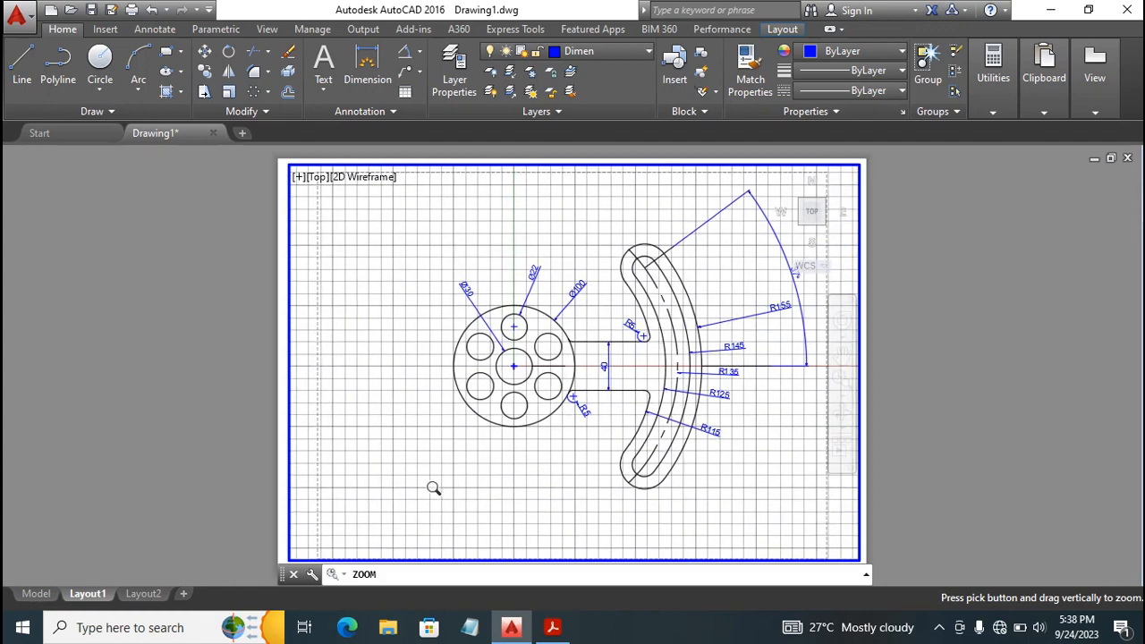
pyautogui.moveTo(335, 513); pyautogui.dragTo(548, 467)
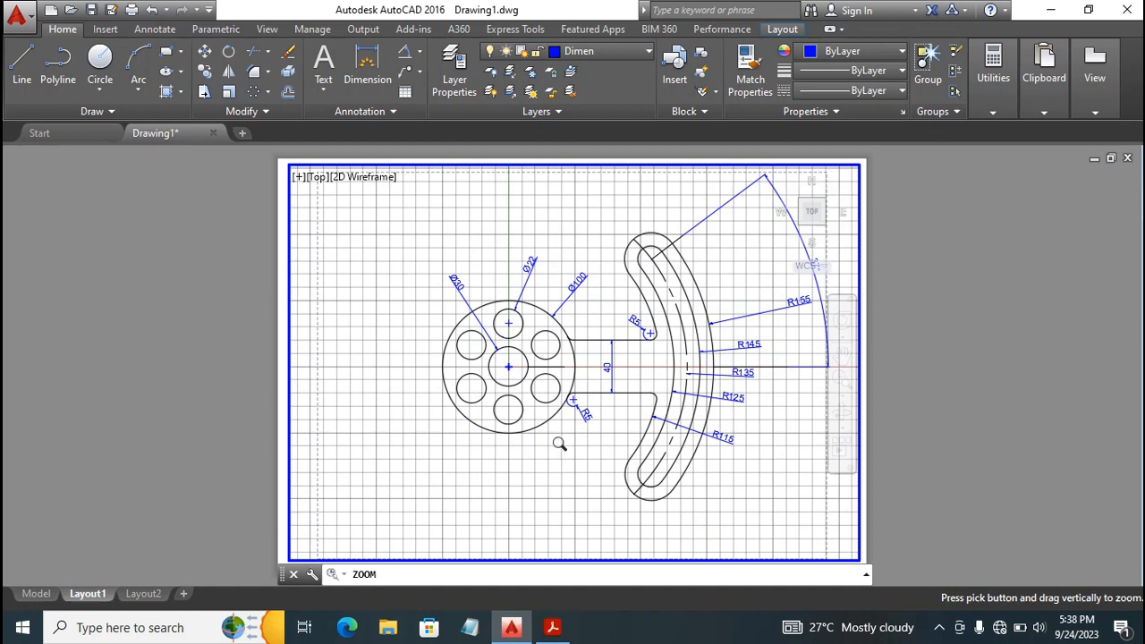
pyautogui.press('Escape')
pyautogui.press('Return')
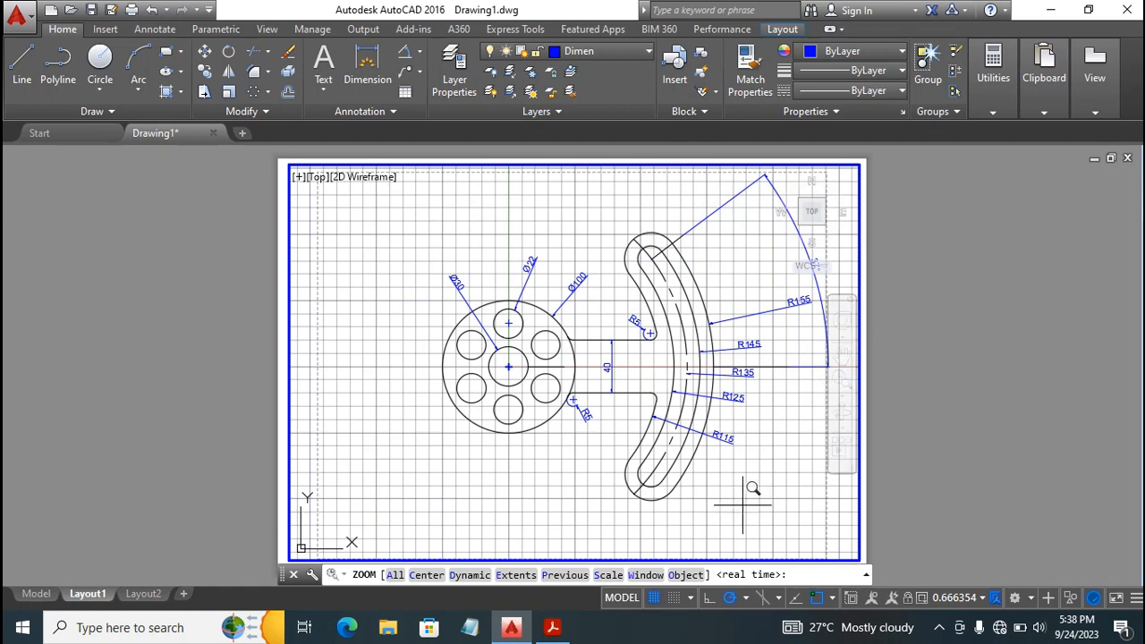
pyautogui.press('Escape')
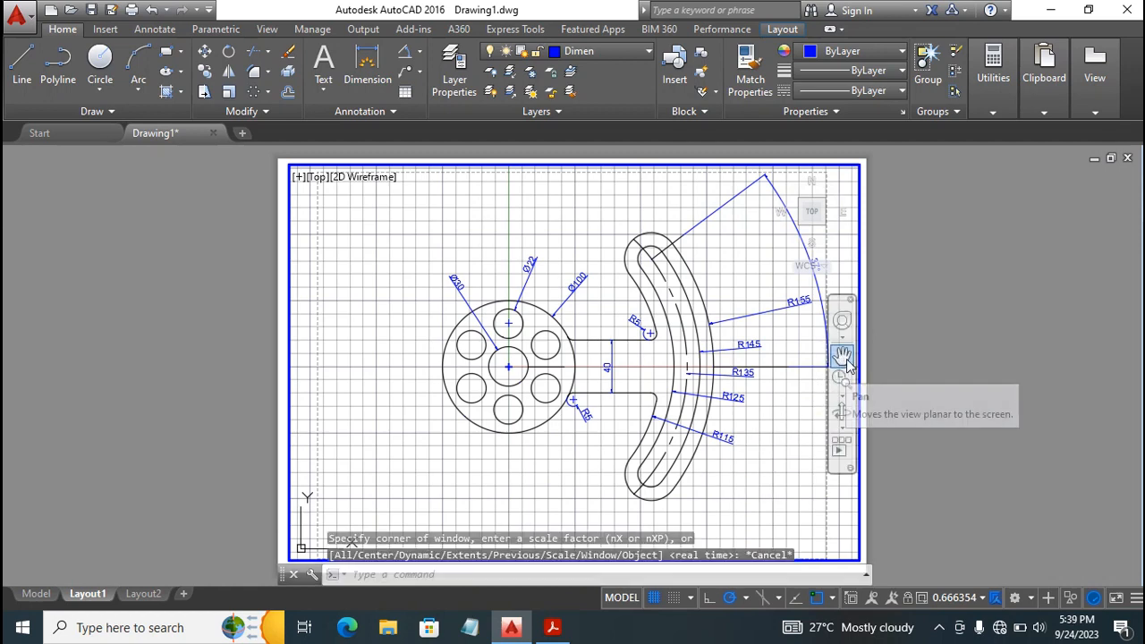
# Pan the enlarged part left and slightly down within the viewport so the whole angular dimension fits inside the printable area.
pyautogui.click(844, 359)
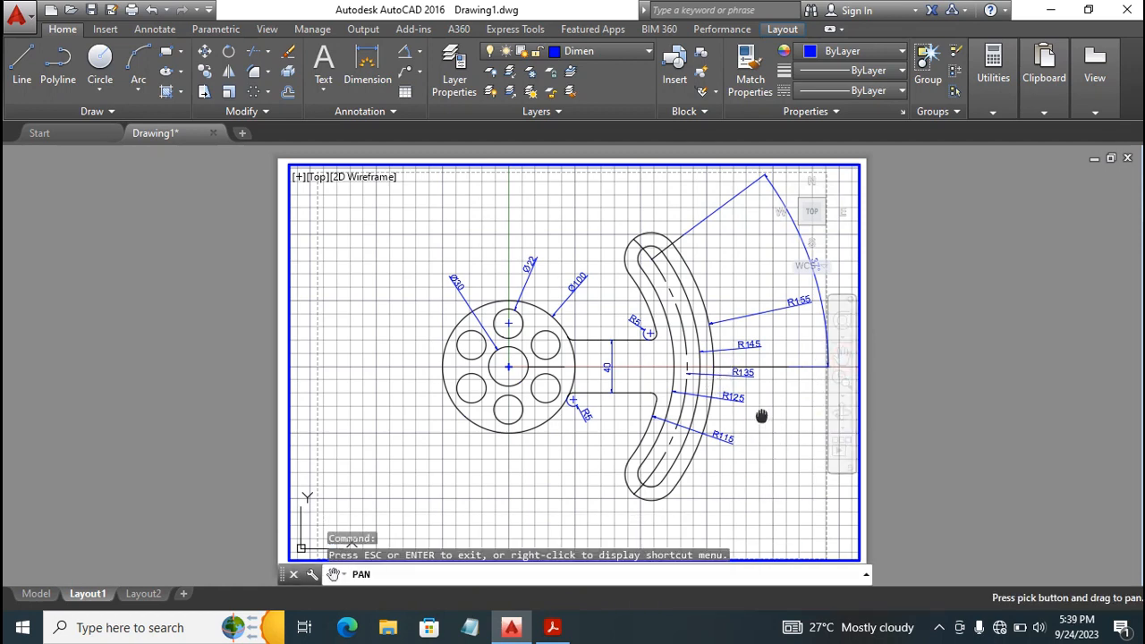
pyautogui.moveTo(759, 414)
pyautogui.mouseDown()
pyautogui.moveTo(606, 426)
pyautogui.moveTo(656, 438)
pyautogui.moveTo(677, 426)
pyautogui.moveTo(677, 438)
pyautogui.mouseUp()
pyautogui.press('Escape')
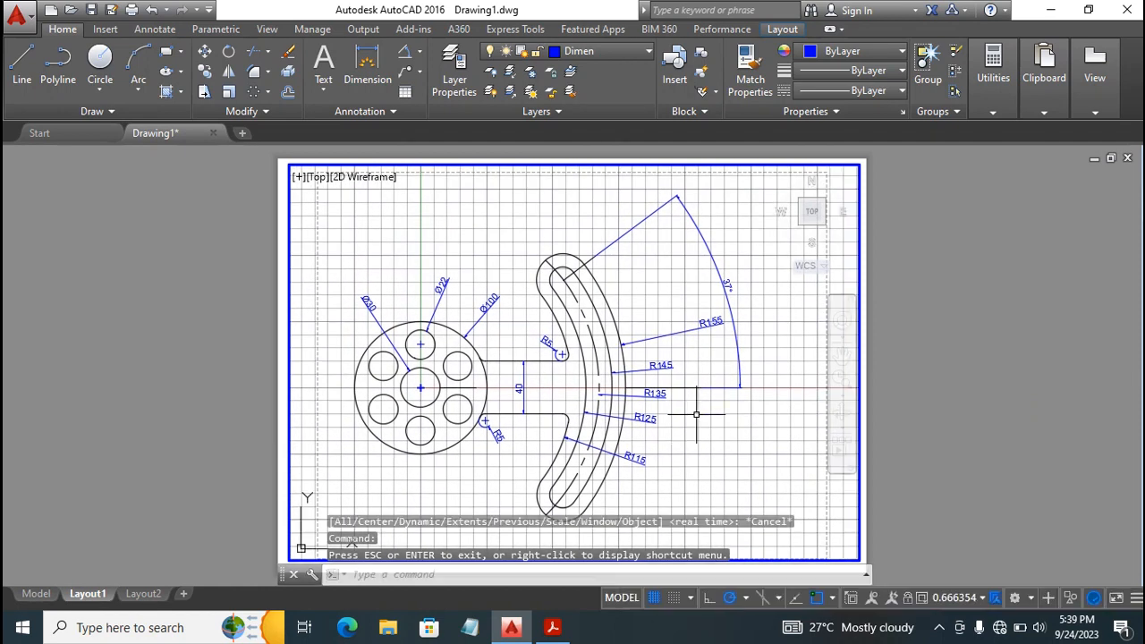
pyautogui.press('Escape')
pyautogui.press('Escape')
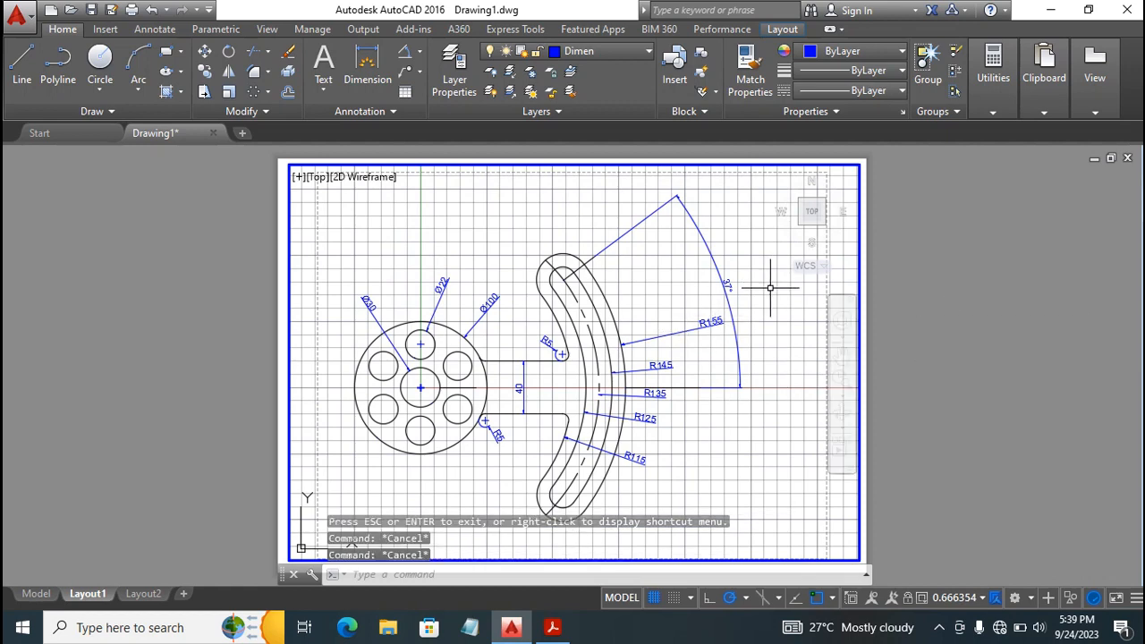
# Turn off the grid display in the viewport and return to paper space.
pyautogui.click(653, 598)
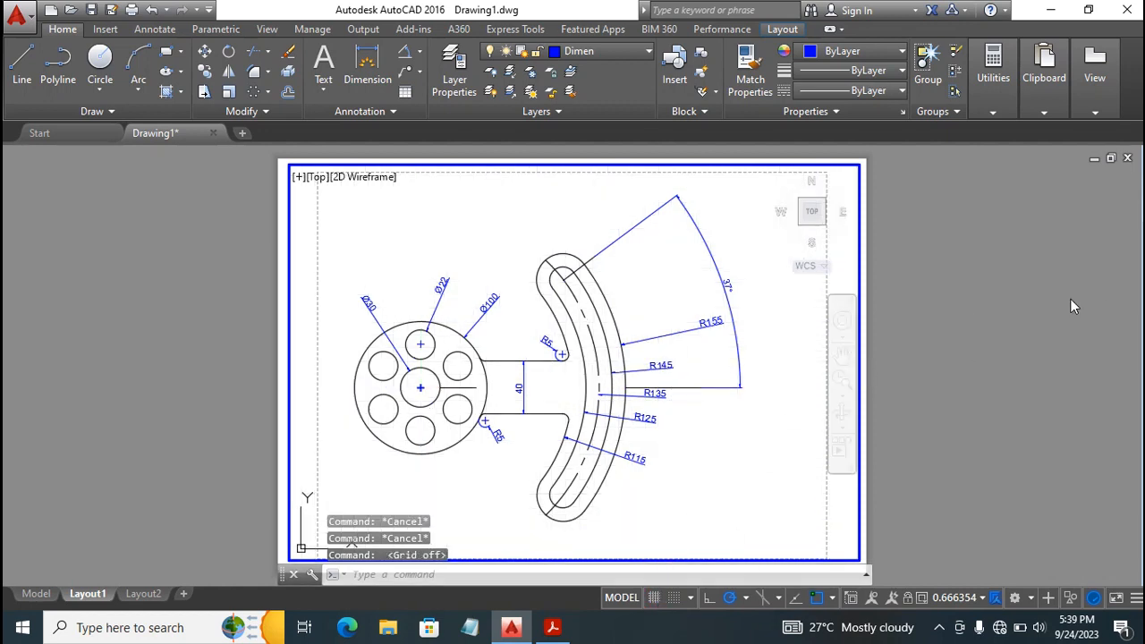
pyautogui.press('Escape')
pyautogui.press('Escape')
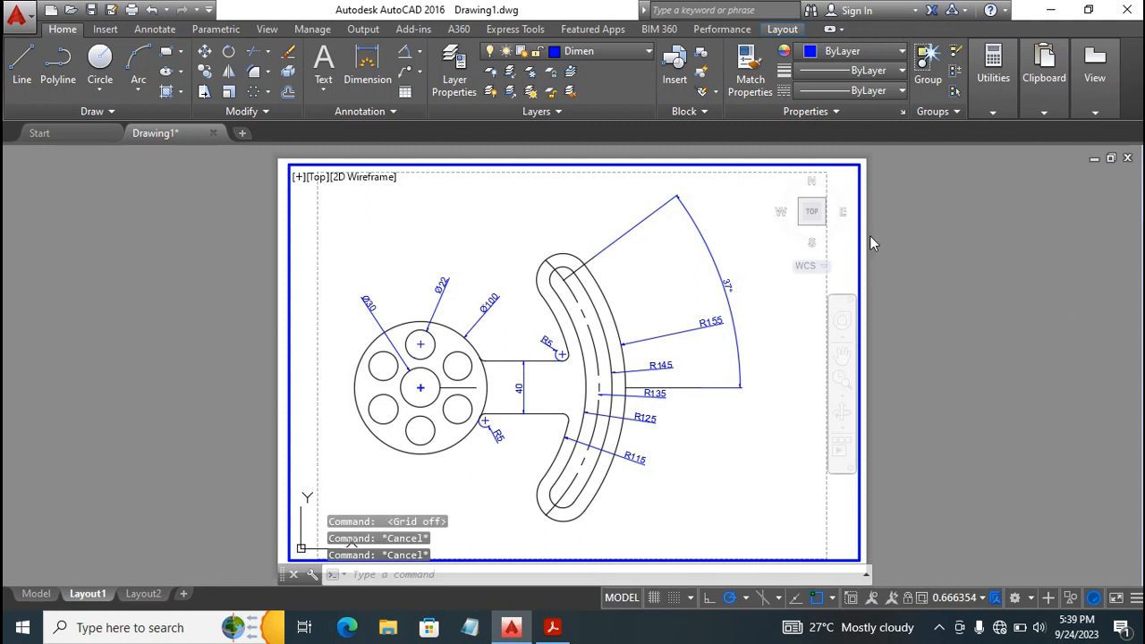
pyautogui.doubleClick(928, 222)
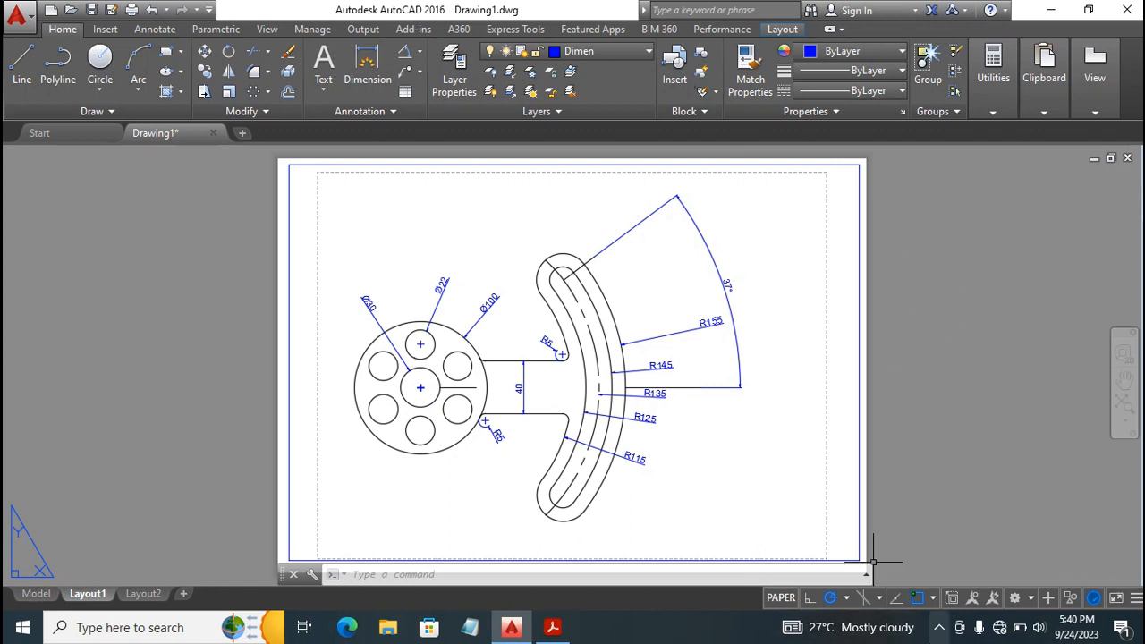
pyautogui.click(938, 630)
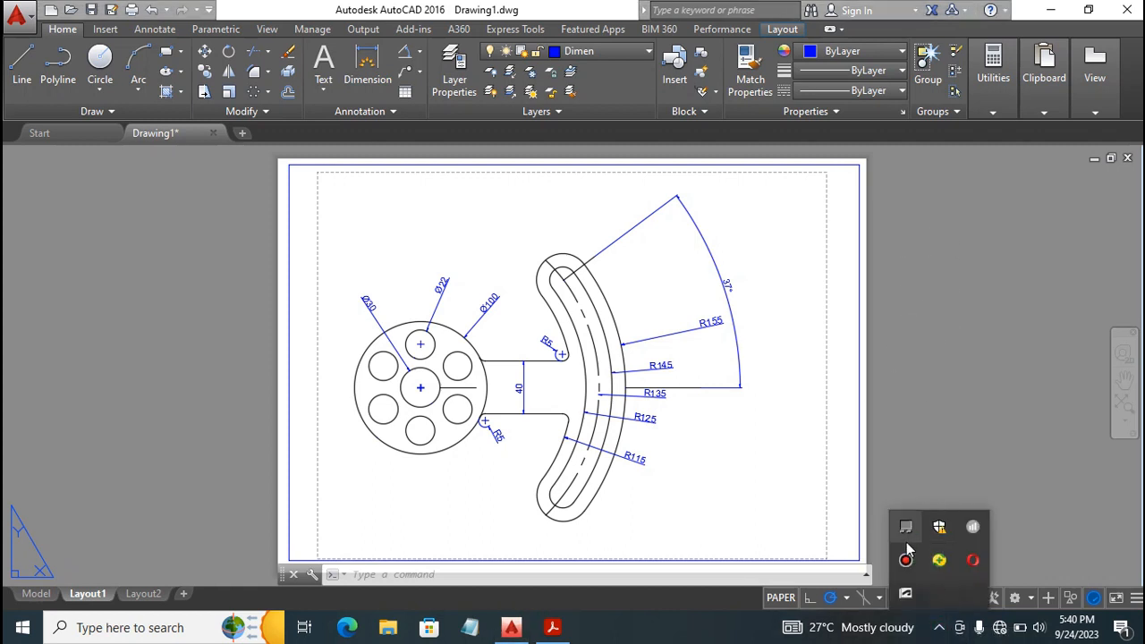